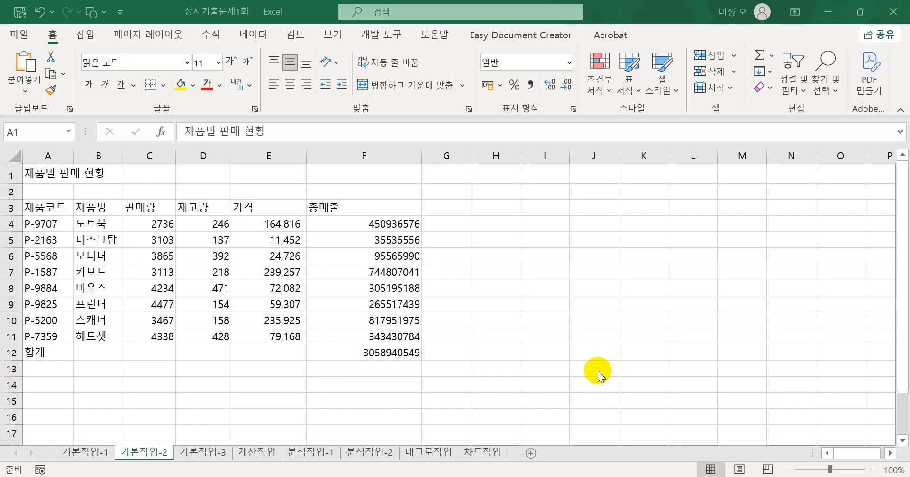
Merge and center the title 제품별 판매 현황 across A1:F1.
{"action": "left_click", "coordinate": [50, 174]}
{"action": "left_click_drag", "start_coordinate": [49, 173], "coordinate": [381, 152]}
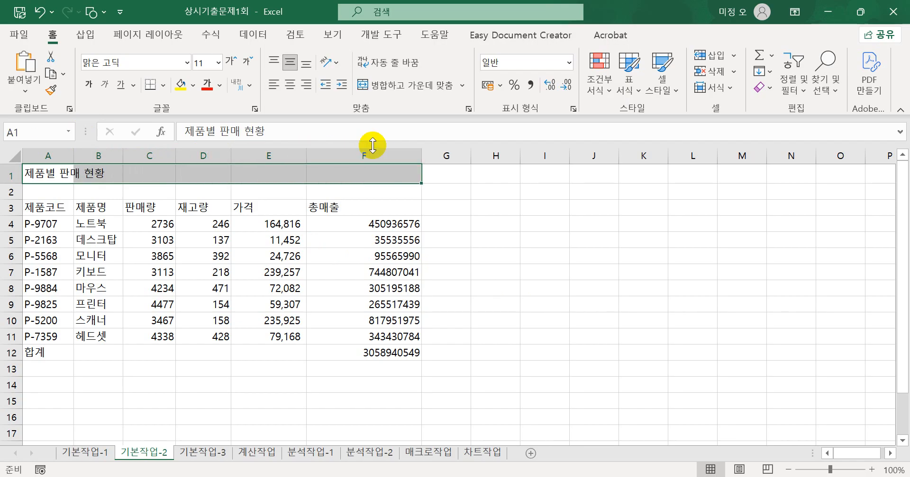
{"action": "left_click", "coordinate": [387, 87]}
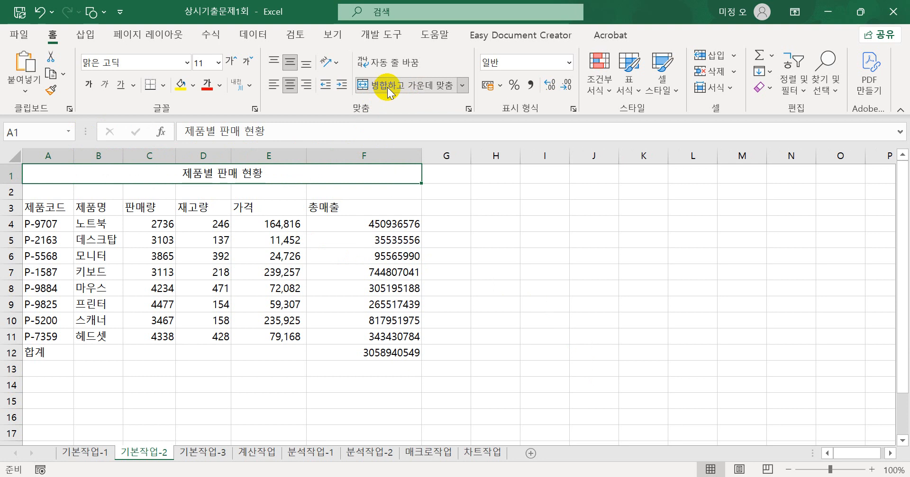
Format the merged title in A1 with the 새굴림 font, size 16, in bold.
{"action": "left_click", "coordinate": [152, 65]}
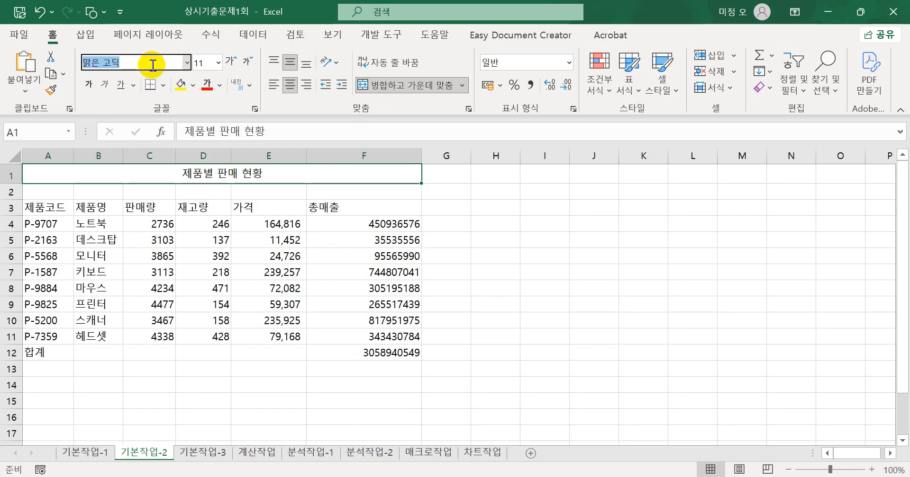
{"action": "type", "text": "새굴림"}
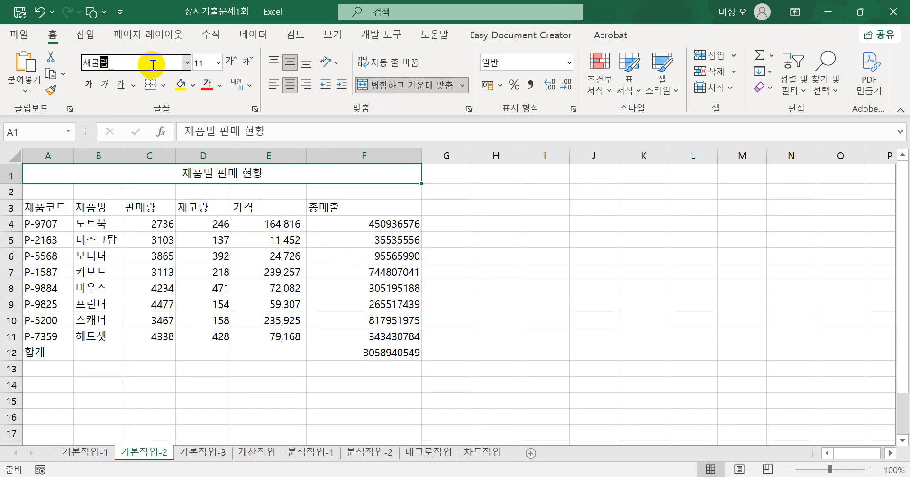
{"action": "key", "text": "Return"}
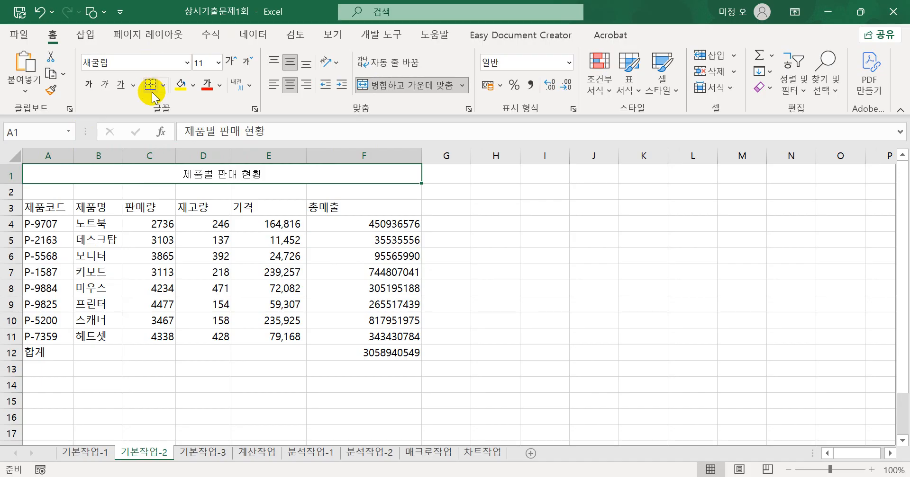
{"action": "left_click", "coordinate": [205, 62]}
{"action": "type", "text": "16"}
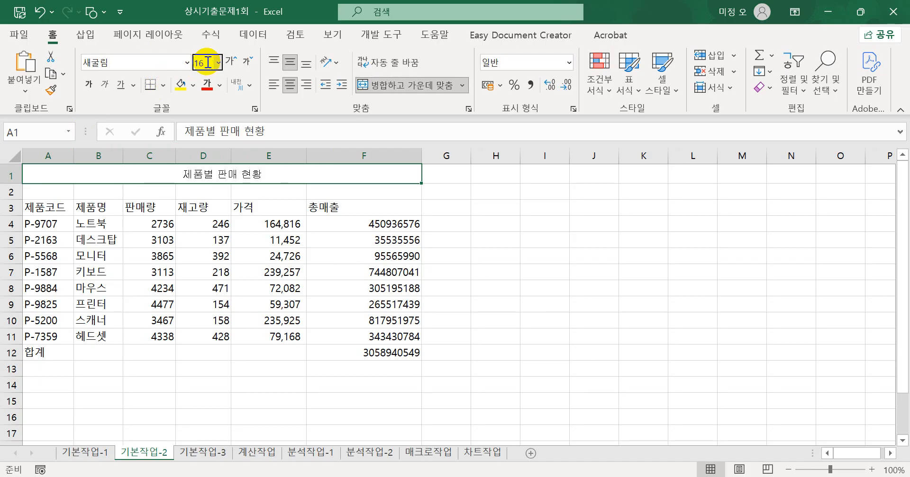
{"action": "key", "text": "Return"}
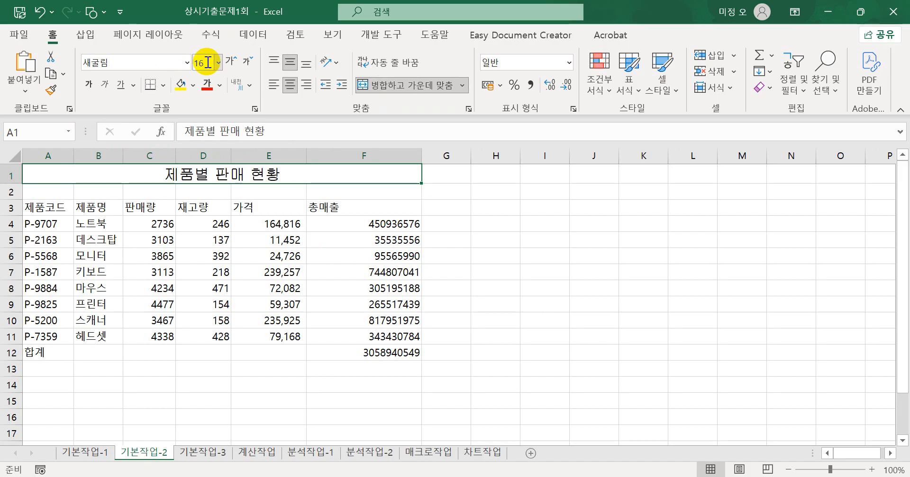
{"action": "left_click", "coordinate": [90, 85]}
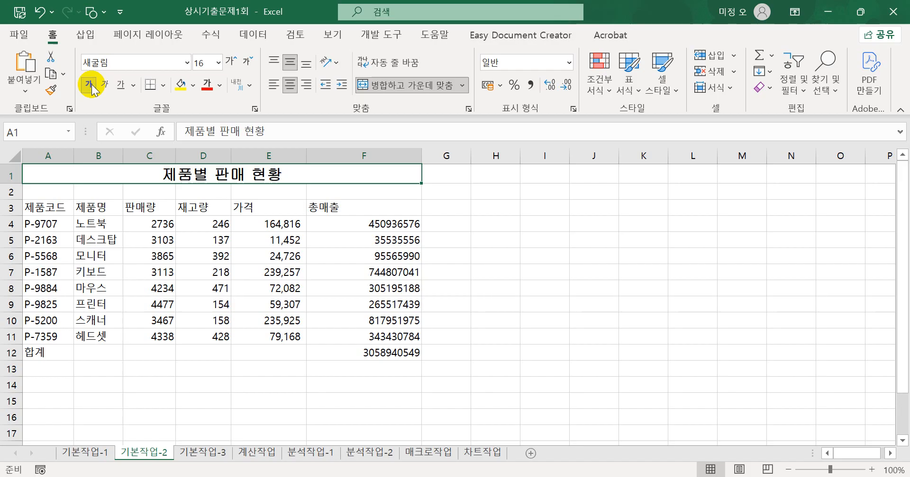
Center the text in A3:F3 and A4:B11 horizontally, and merge and center the 합계 label across A12:E12.
{"action": "left_click", "coordinate": [39, 207]}
{"action": "left_click_drag", "start_coordinate": [38, 207], "coordinate": [359, 215]}
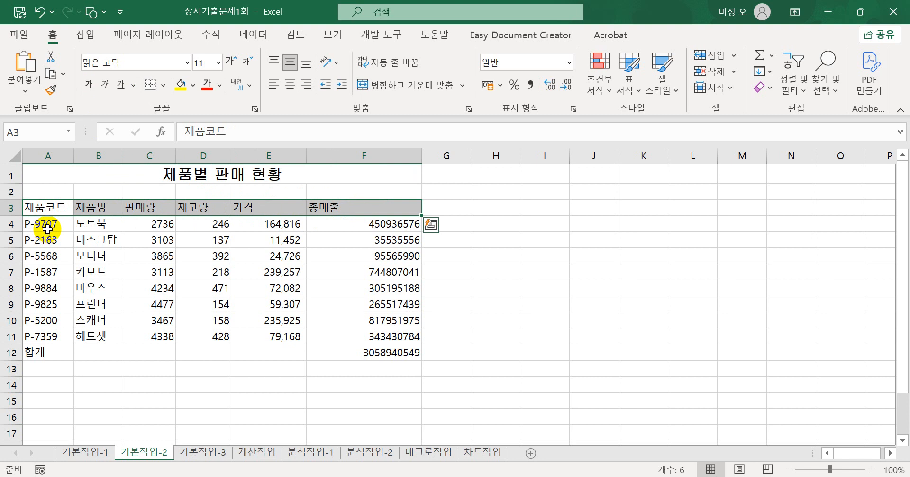
{"action": "left_click_drag", "start_coordinate": [47, 231], "coordinate": [102, 334]}
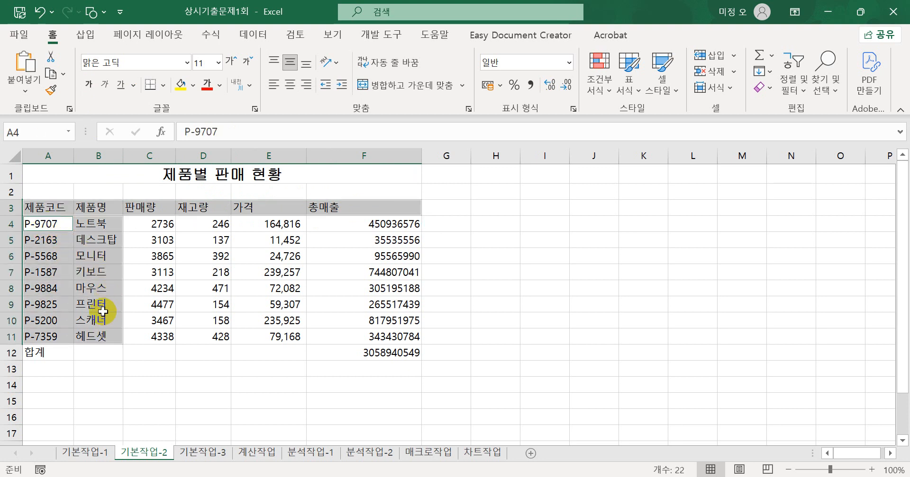
{"action": "left_click", "coordinate": [292, 87]}
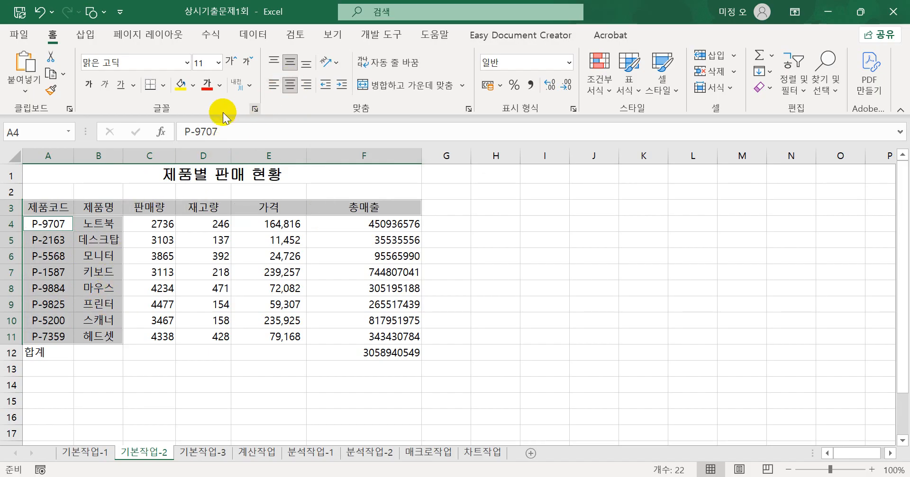
{"action": "left_click_drag", "start_coordinate": [50, 355], "coordinate": [280, 352]}
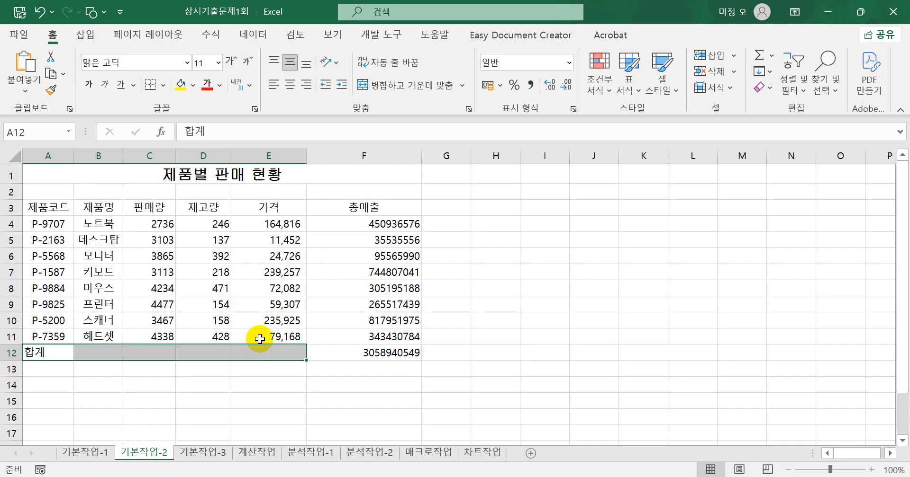
{"action": "left_click", "coordinate": [397, 88]}
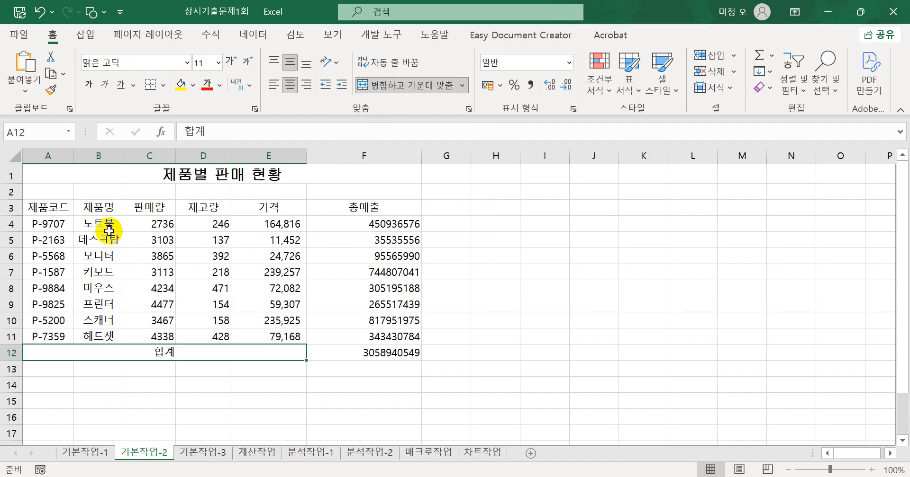
Apply the 강조색6 cell style to the header row A3:F3.
{"action": "left_click_drag", "start_coordinate": [64, 209], "coordinate": [374, 212]}
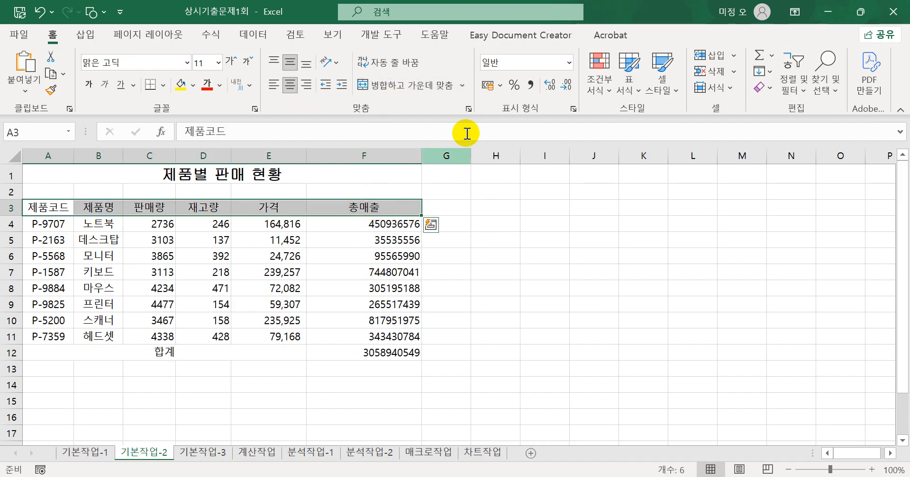
{"action": "left_click", "coordinate": [662, 88]}
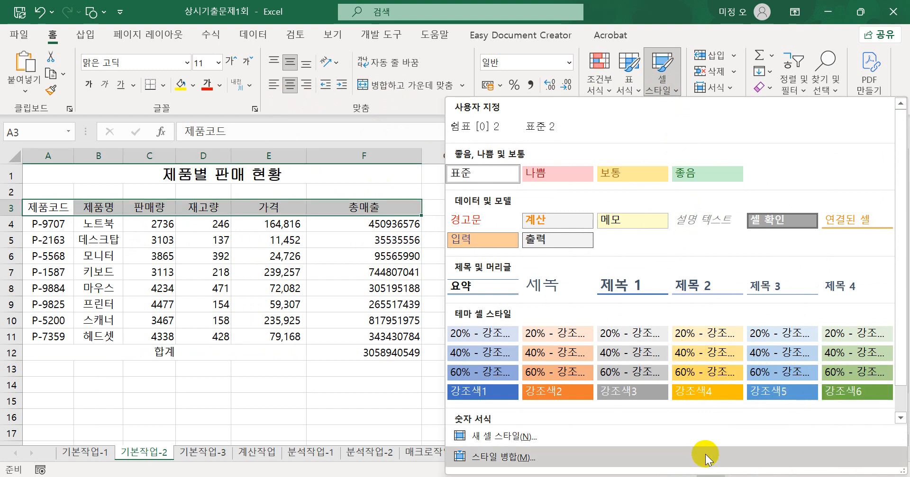
{"action": "left_click", "coordinate": [838, 401]}
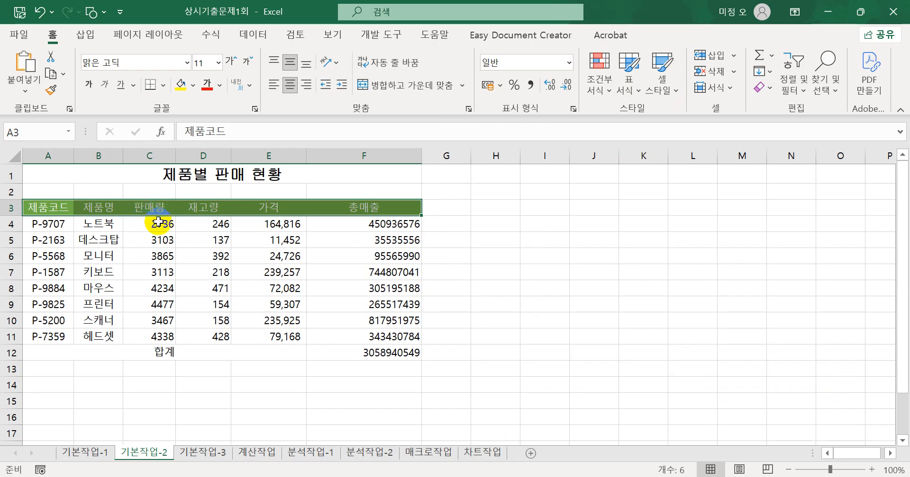
Apply the custom number format #,##0"개" to the sales and stock quantities in C4:D11.
{"action": "left_click_drag", "start_coordinate": [158, 221], "coordinate": [220, 339]}
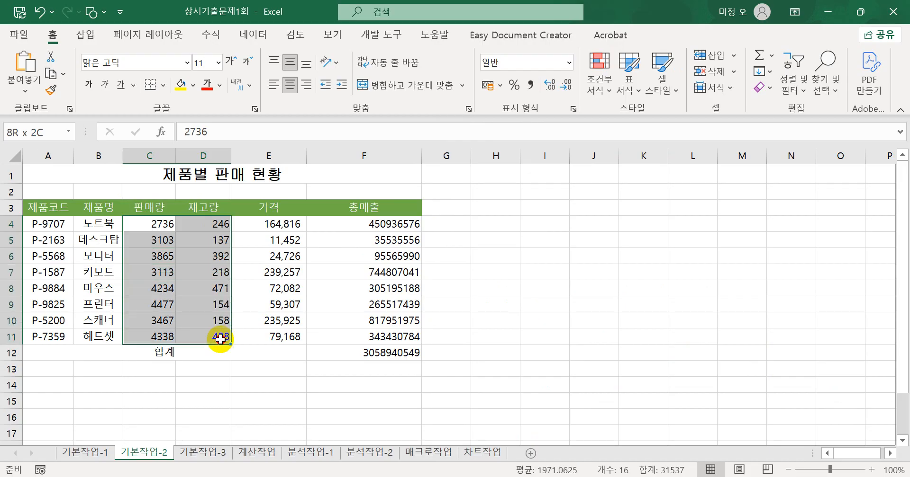
{"action": "left_click_drag", "start_coordinate": [220, 338], "coordinate": [221, 339]}
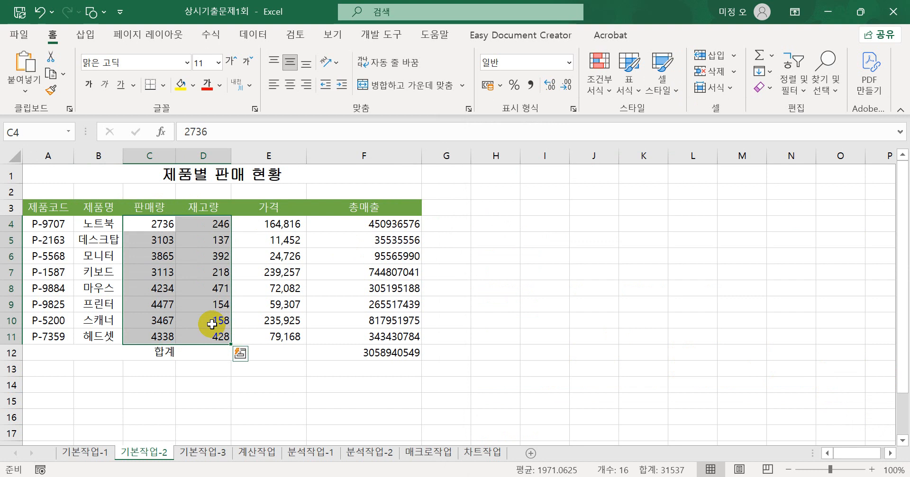
{"action": "key", "text": "ctrl+1"}
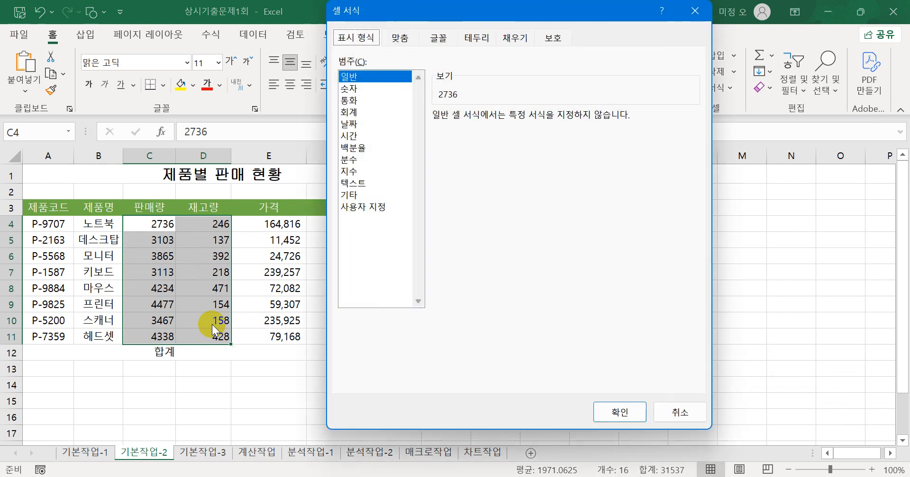
{"action": "key", "text": "Escape"}
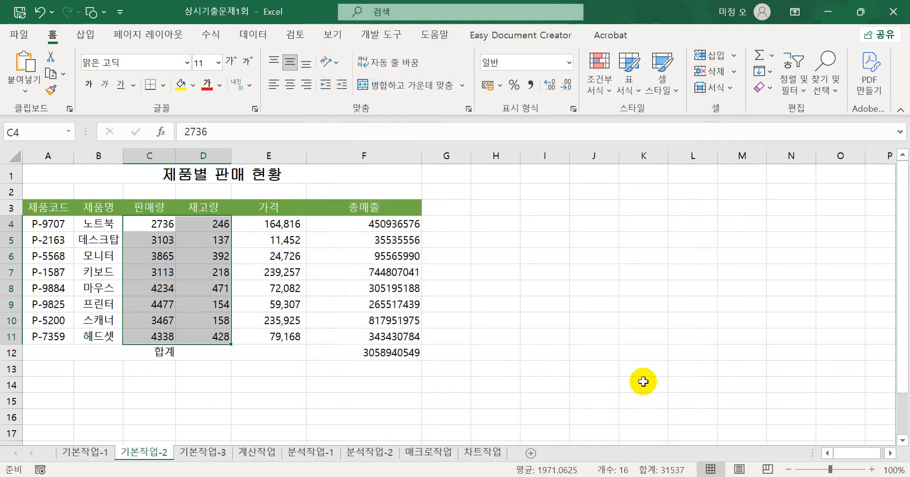
{"action": "right_click", "coordinate": [192, 246]}
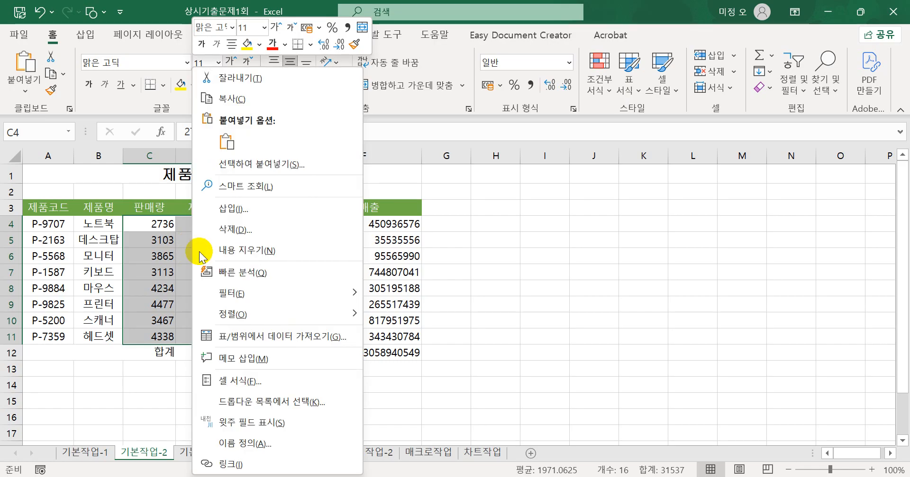
{"action": "left_click", "coordinate": [247, 380]}
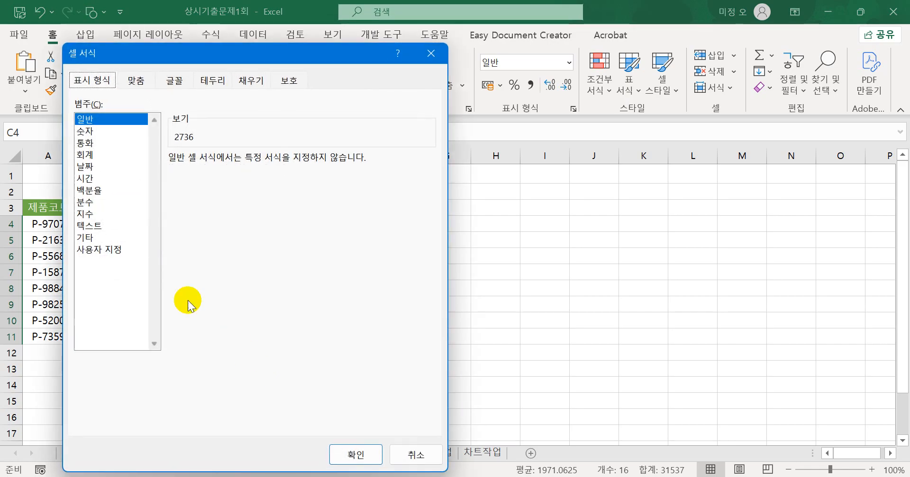
{"action": "left_click", "coordinate": [122, 249]}
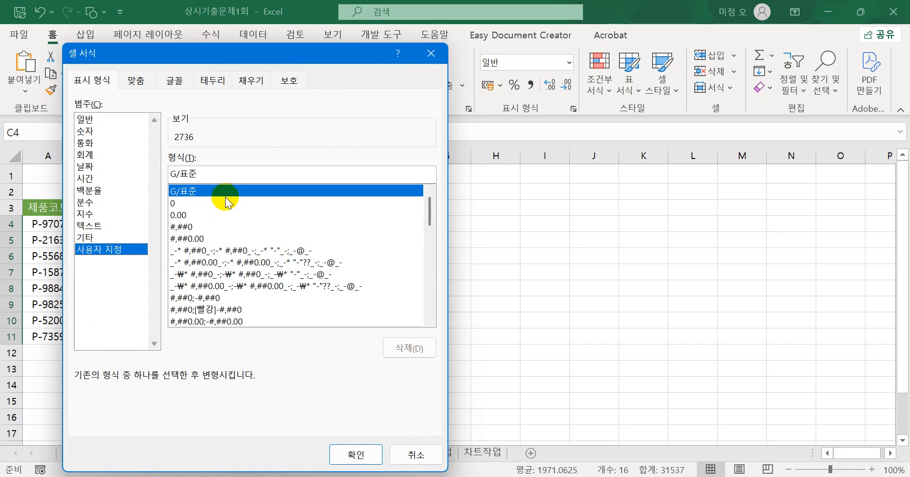
{"action": "left_click", "coordinate": [197, 227]}
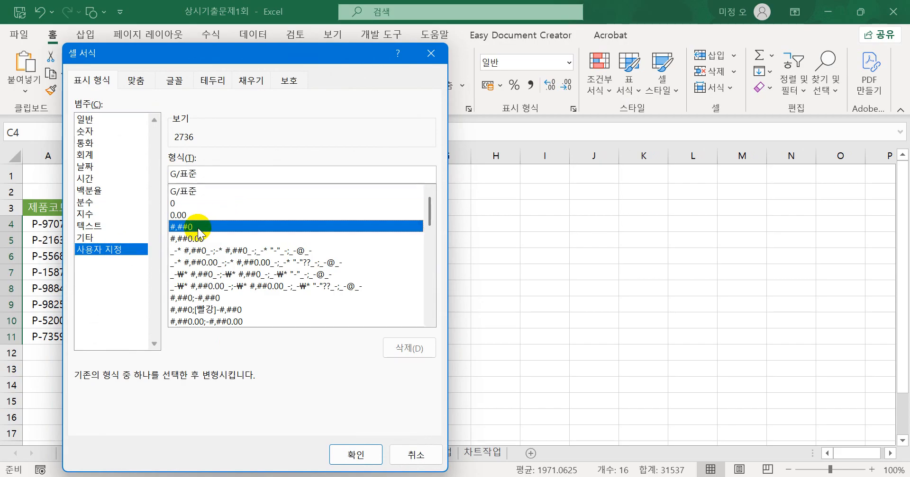
{"action": "left_click", "coordinate": [223, 175]}
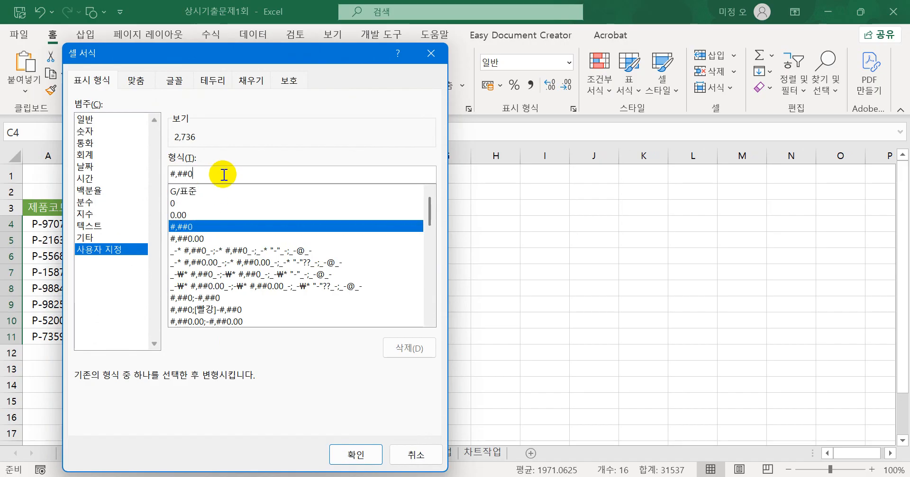
{"action": "type", "text": "\"개\""}
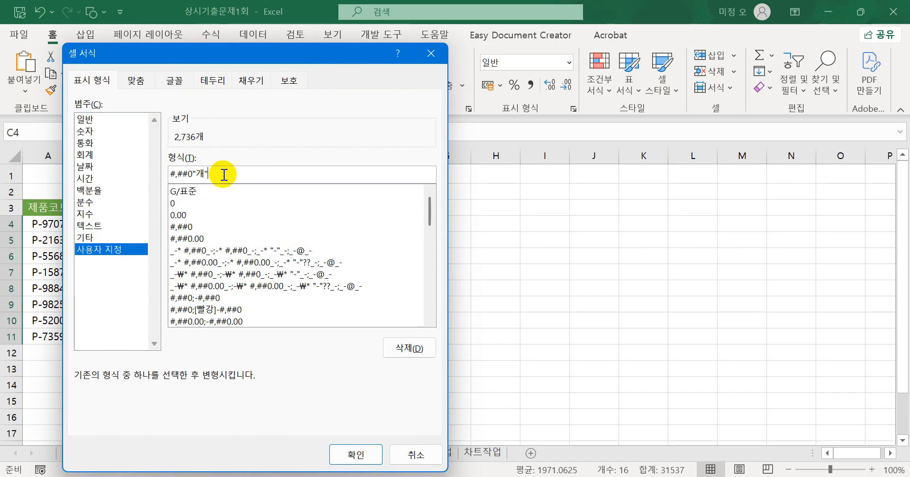
{"action": "key", "text": "Return"}
Apply the custom number format #,##0,"천원" to the 총매출 values in F4:F12.
{"action": "left_click_drag", "start_coordinate": [385, 224], "coordinate": [385, 351]}
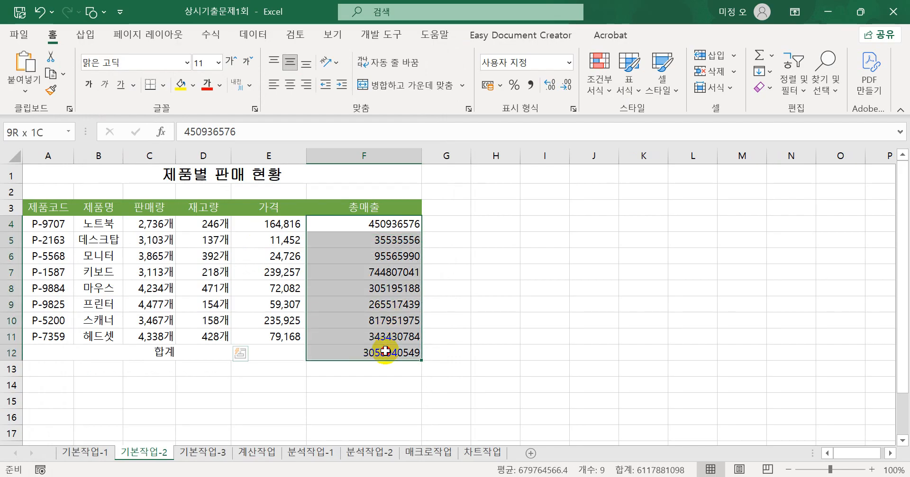
{"action": "left_click_drag", "start_coordinate": [385, 351], "coordinate": [385, 351]}
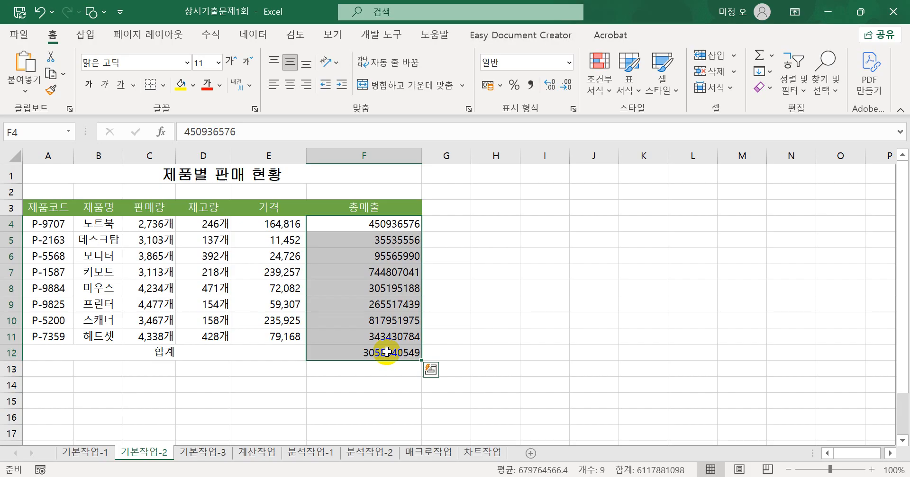
{"action": "right_click", "coordinate": [401, 243]}
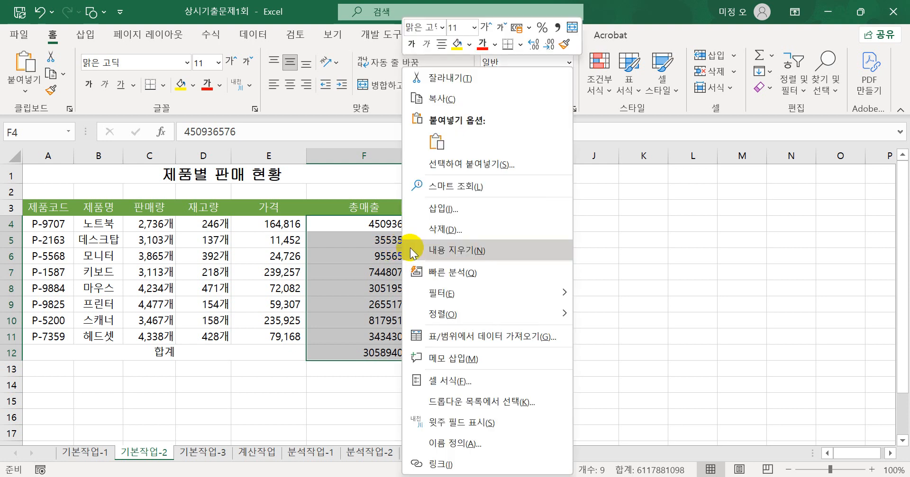
{"action": "left_click", "coordinate": [465, 381]}
{"action": "left_click", "coordinate": [327, 250]}
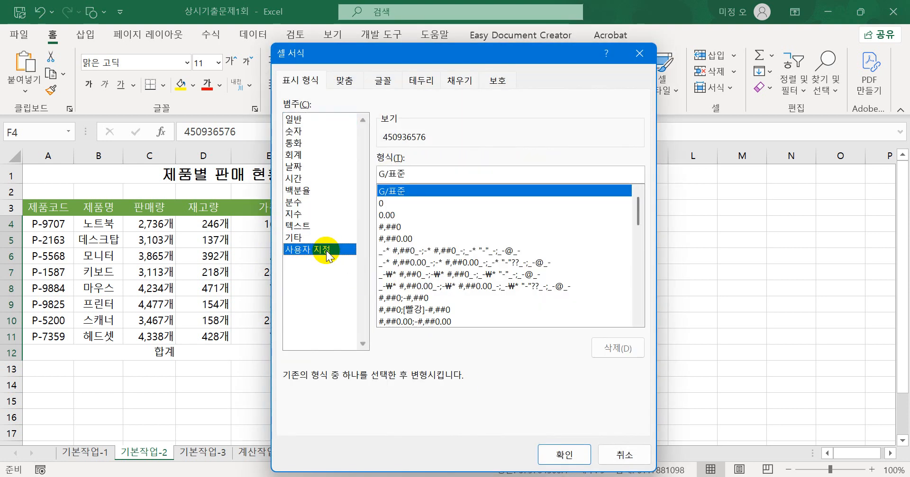
{"action": "left_click", "coordinate": [393, 227]}
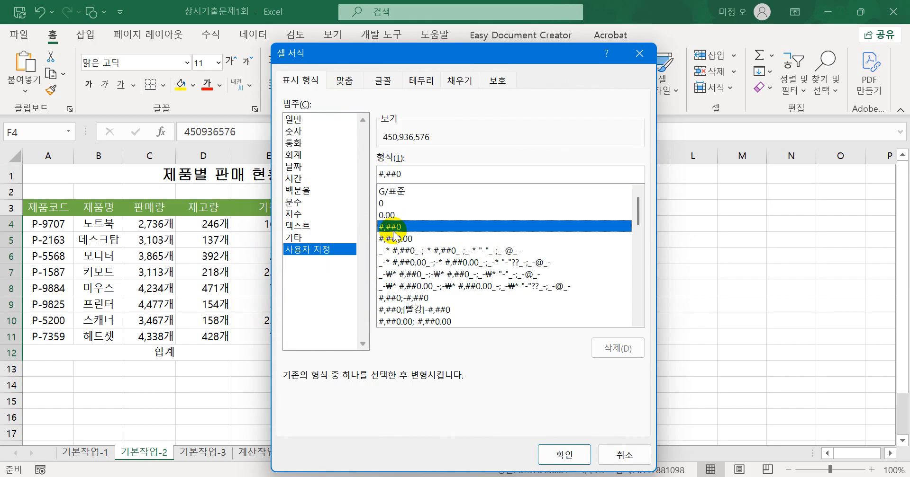
{"action": "left_click", "coordinate": [559, 452]}
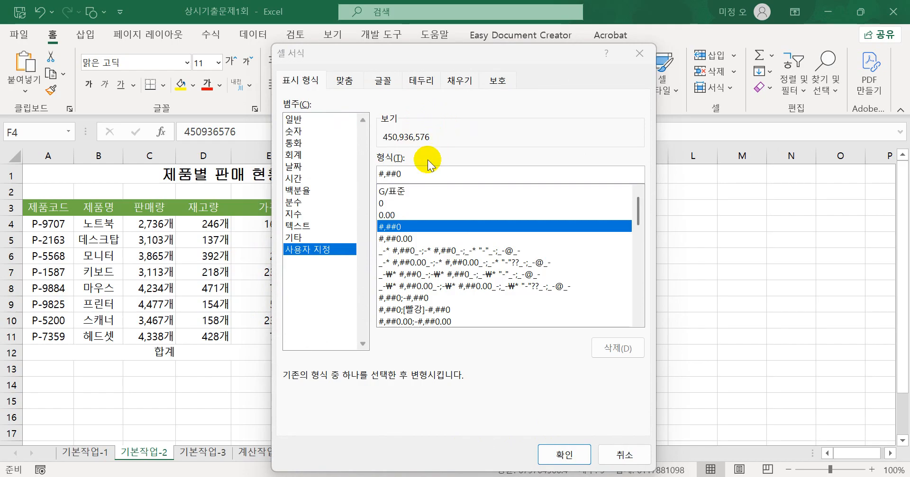
{"action": "left_click_drag", "start_coordinate": [428, 53], "coordinate": [652, 40]}
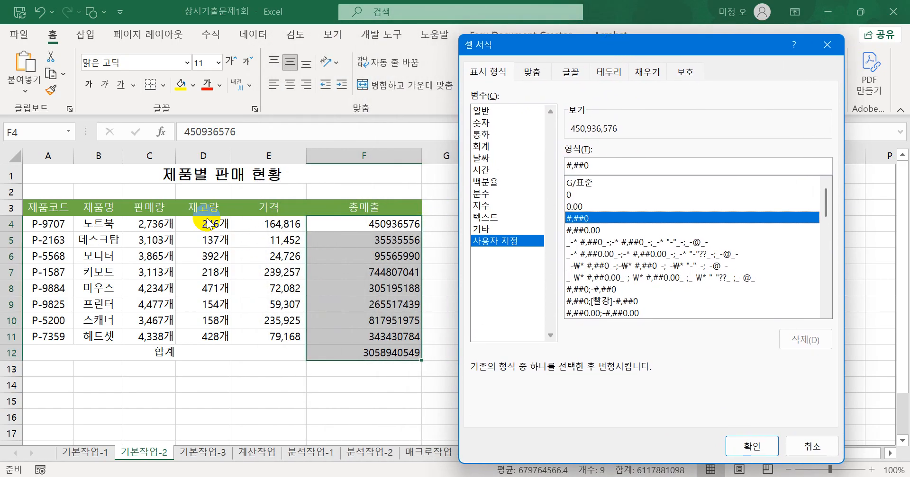
{"action": "left_click", "coordinate": [602, 167]}
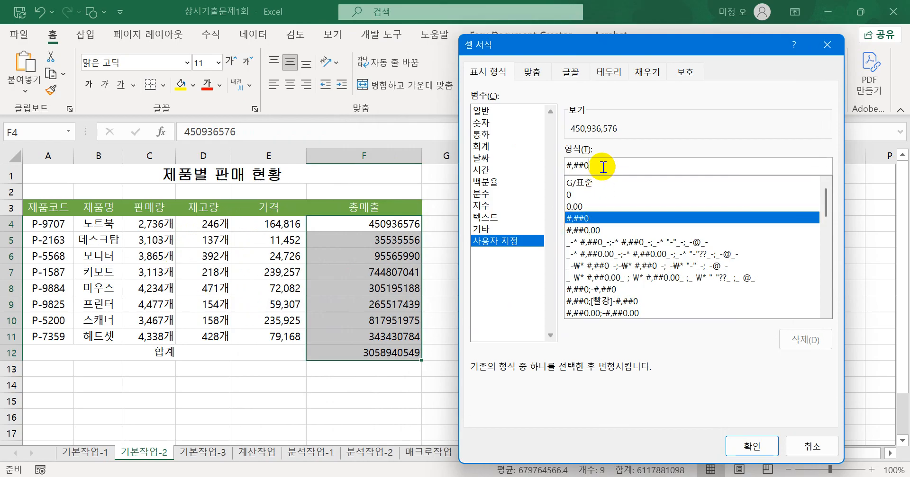
{"action": "type", "text": ","}
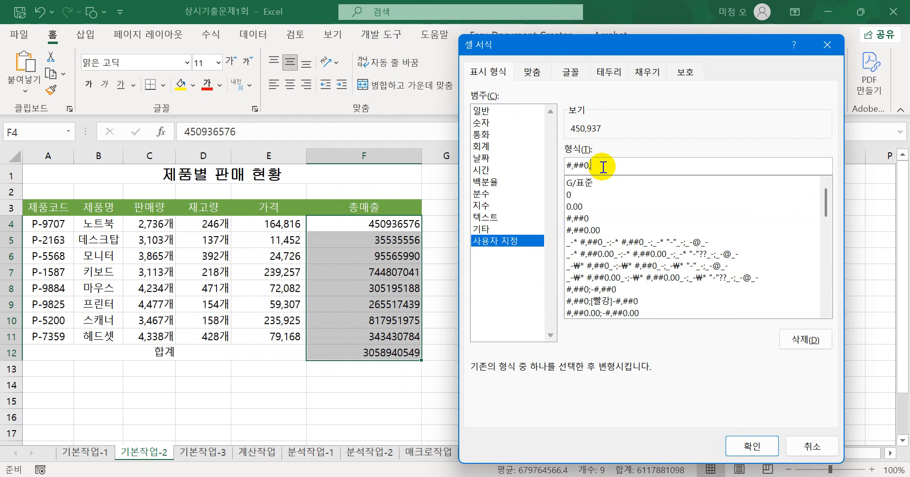
{"action": "type", "text": "\"천원\""}
{"action": "key", "text": "Return"}
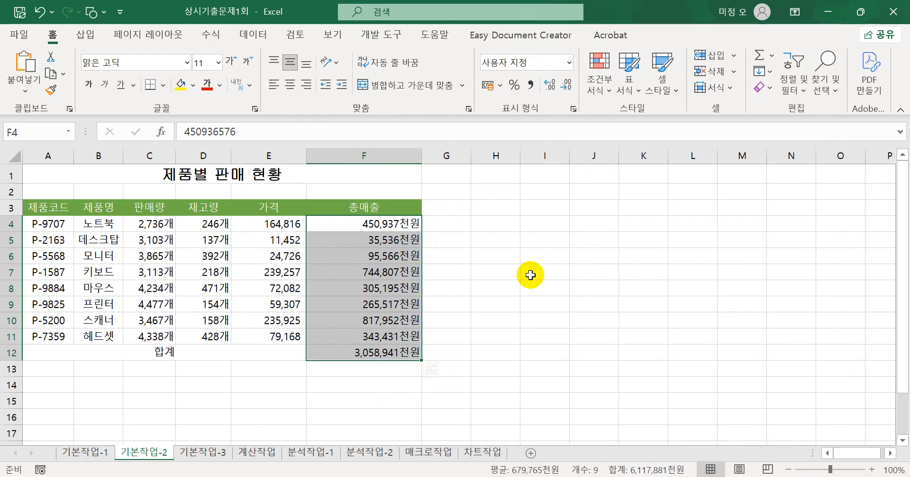
Define the name 제품명 for the product names in B4:B11.
{"action": "left_click_drag", "start_coordinate": [86, 229], "coordinate": [105, 341]}
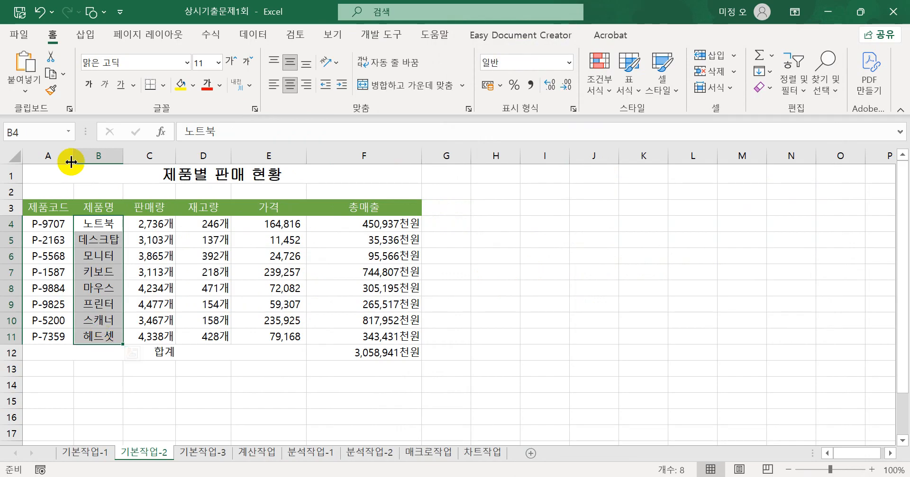
{"action": "left_click", "coordinate": [51, 134]}
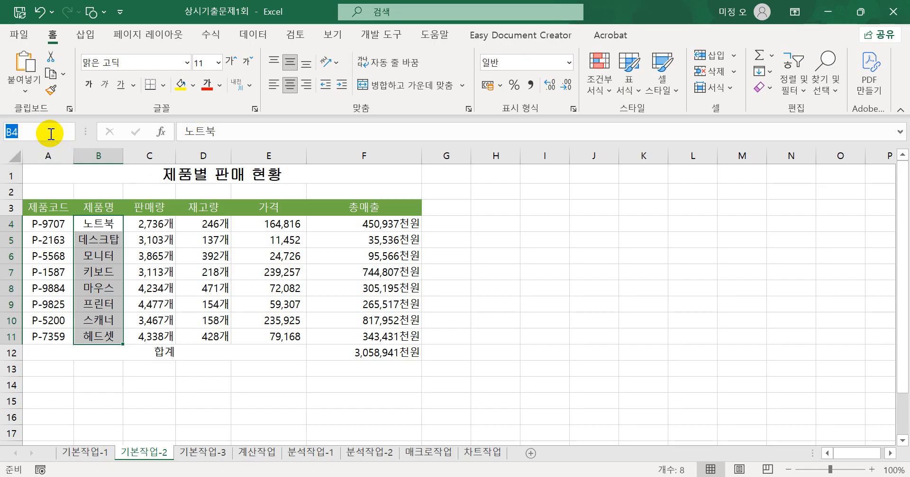
{"action": "type", "text": "제품명"}
{"action": "key", "text": "Return"}
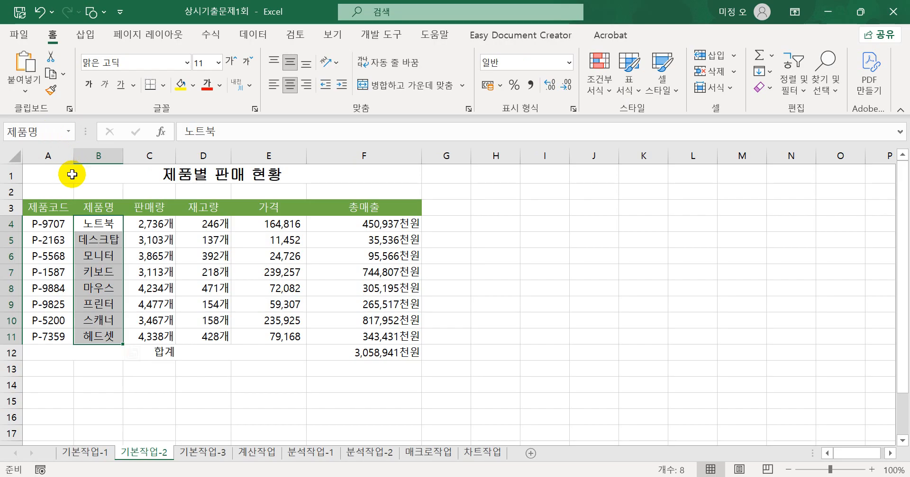
{"action": "left_click", "coordinate": [211, 35]}
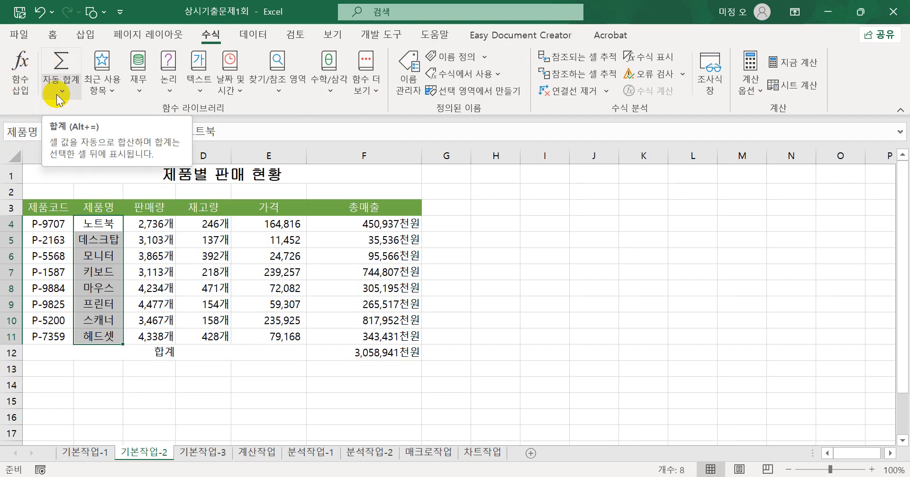
Apply 모든 테두리 and 굵은 바깥쪽 테두리 to the table range A3:F12.
{"action": "left_click_drag", "start_coordinate": [33, 208], "coordinate": [387, 353]}
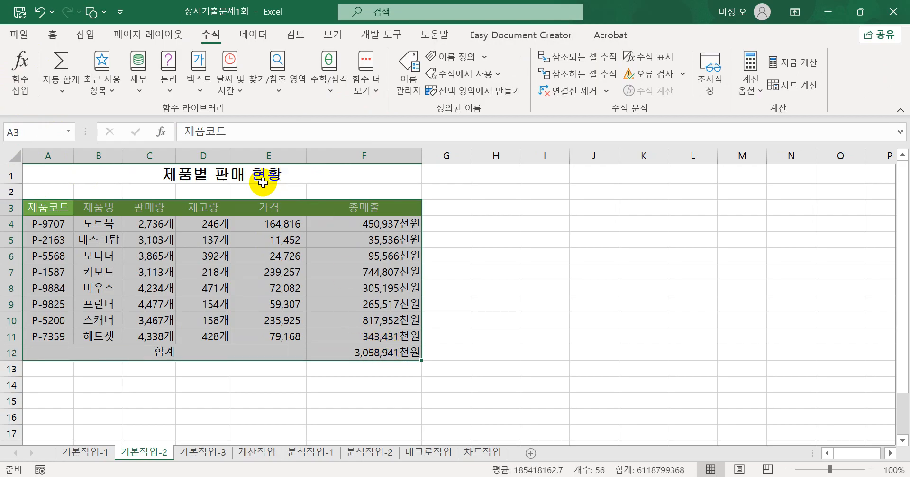
{"action": "left_click", "coordinate": [52, 34]}
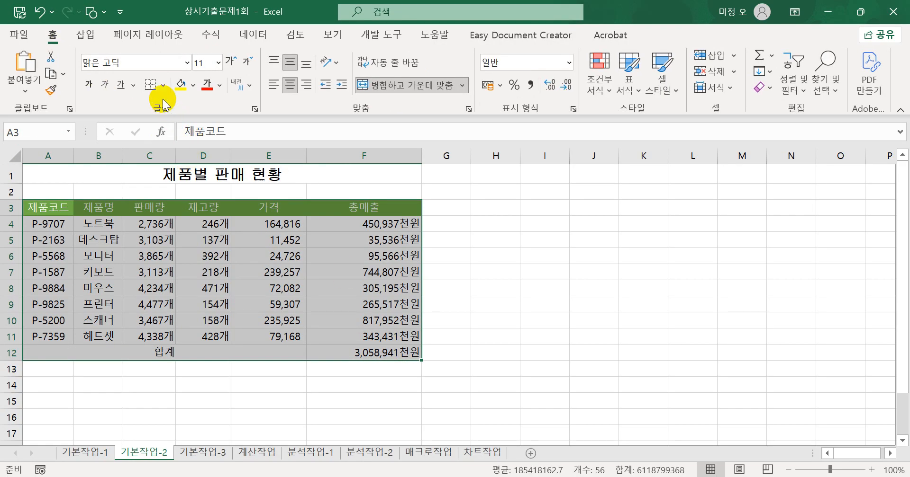
{"action": "left_click", "coordinate": [162, 86]}
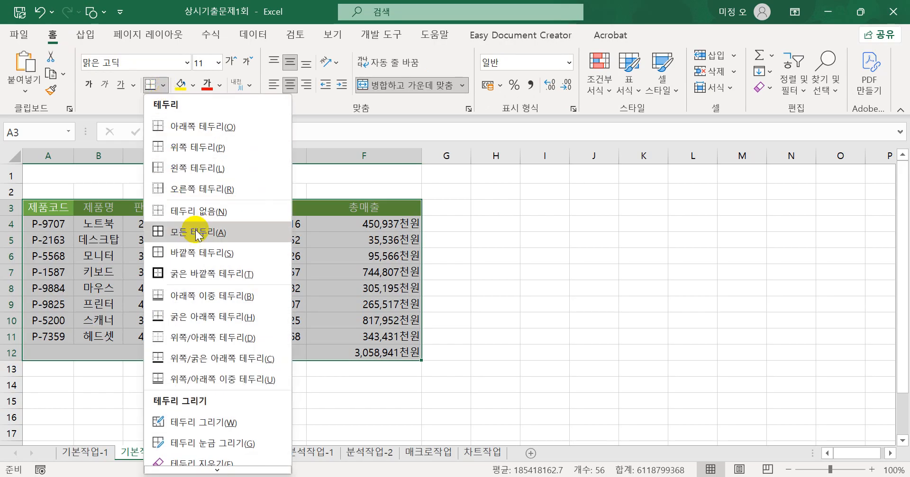
{"action": "left_click", "coordinate": [196, 233]}
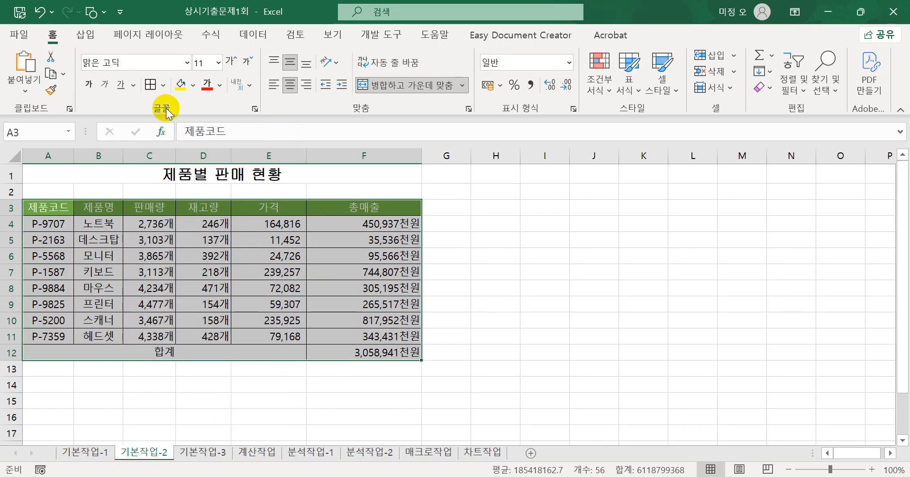
{"action": "left_click", "coordinate": [164, 85]}
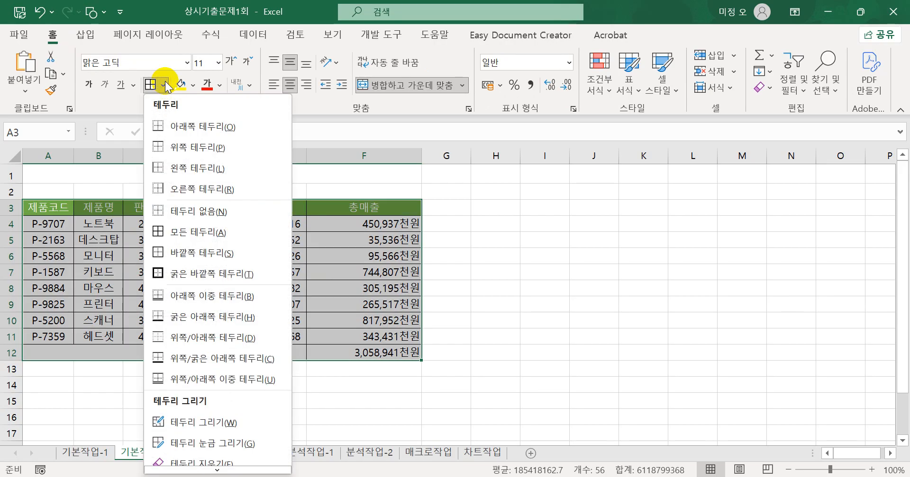
{"action": "left_click", "coordinate": [203, 274]}
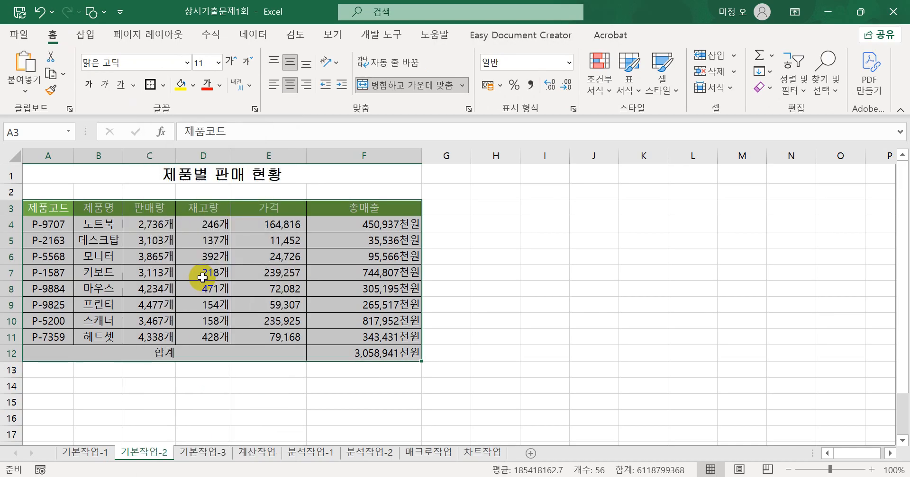
{"action": "left_click", "coordinate": [524, 326]}
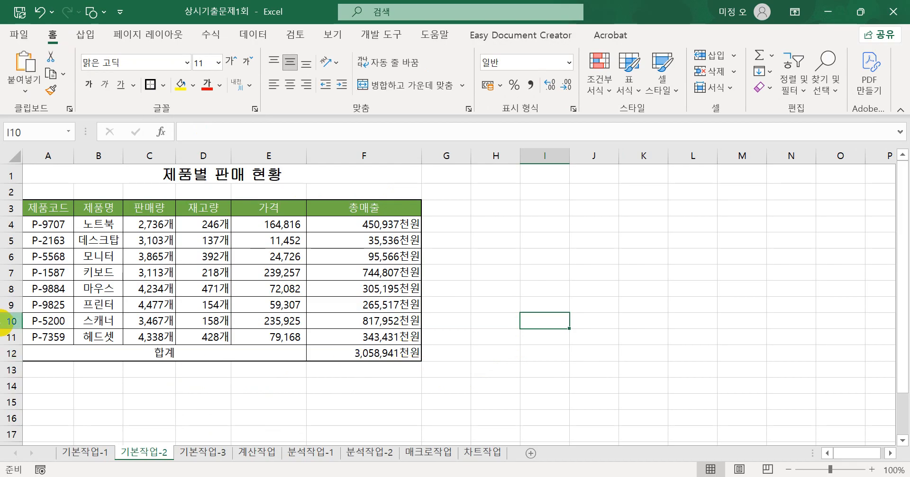
On sheet 기본작업-3, start a new conditional formatting rule for A4:I18 that uses a formula to determine which cells to format.
{"action": "left_click", "coordinate": [204, 452]}
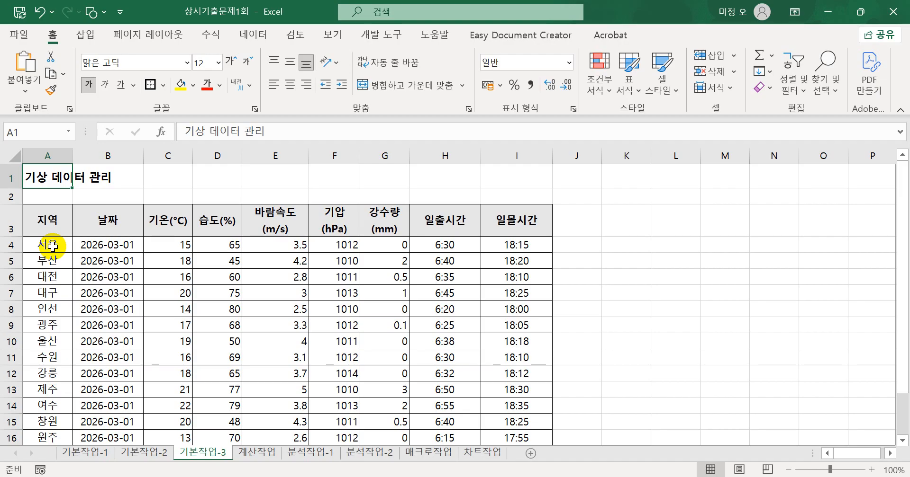
{"action": "left_click_drag", "start_coordinate": [33, 240], "coordinate": [502, 401]}
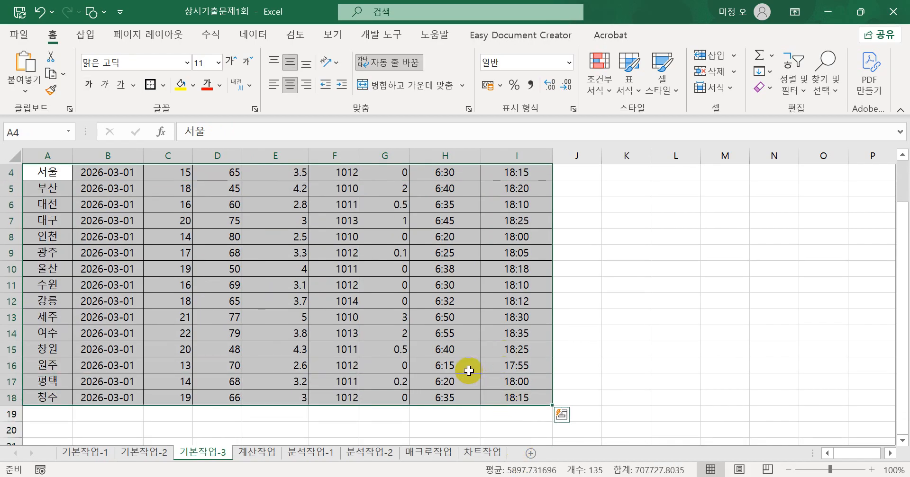
{"action": "scroll", "coordinate": [468, 367], "scroll_direction": "up", "scroll_amount": 1}
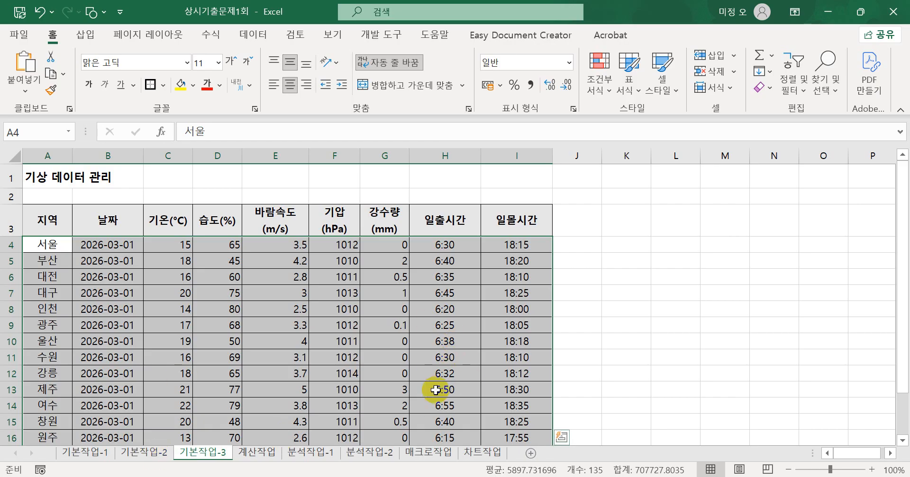
{"action": "left_click", "coordinate": [613, 101]}
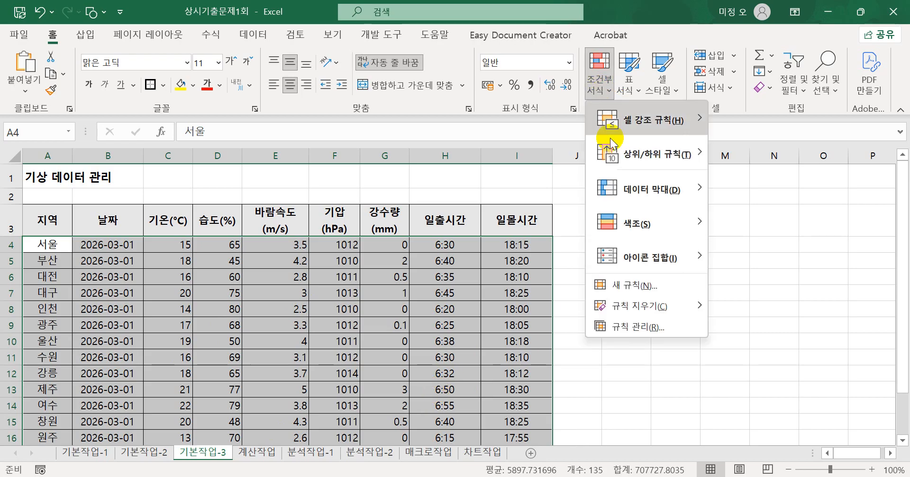
{"action": "left_click", "coordinate": [630, 287]}
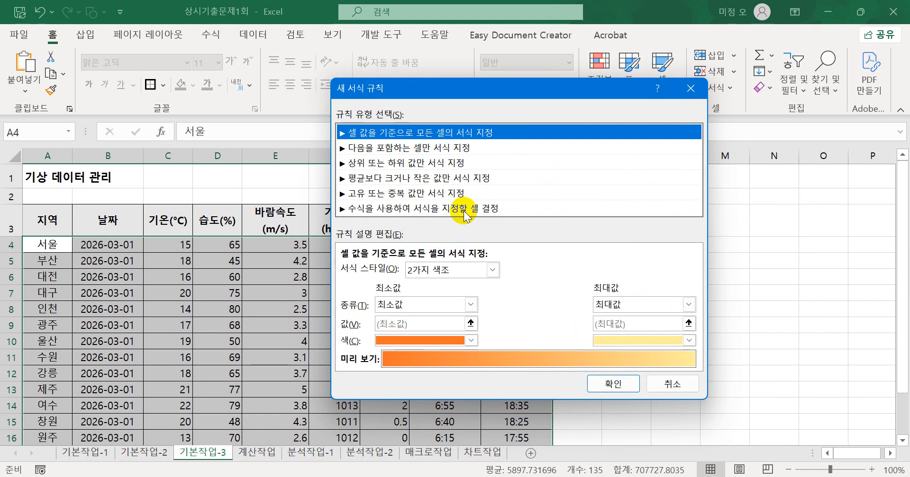
{"action": "left_click", "coordinate": [464, 212]}
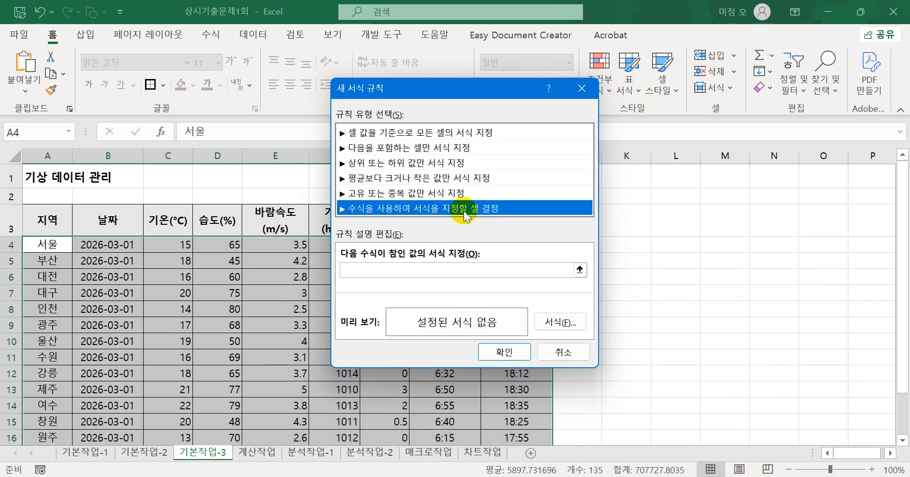
Start the rule's formula as an AND function with the humidity condition $D4<=50, keeping only column D absolute.
{"action": "left_click", "coordinate": [456, 271]}
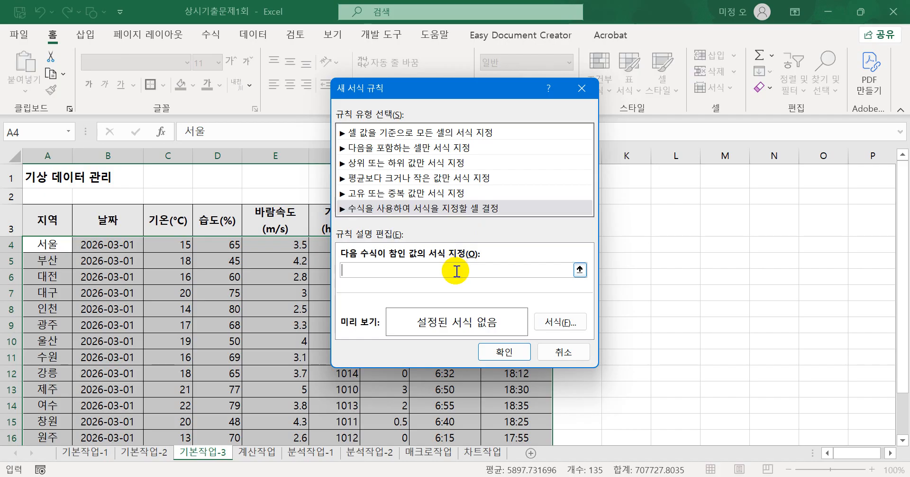
{"action": "type", "text": "="}
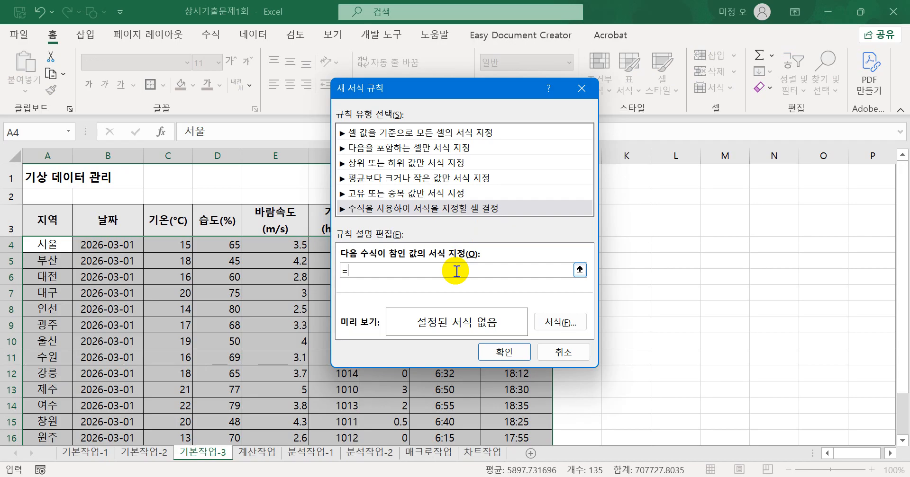
{"action": "type", "text": "ㅁ"}
{"action": "key", "text": "Hangul"}
{"action": "key", "text": "BackSpace"}
{"action": "type", "text": "an"}
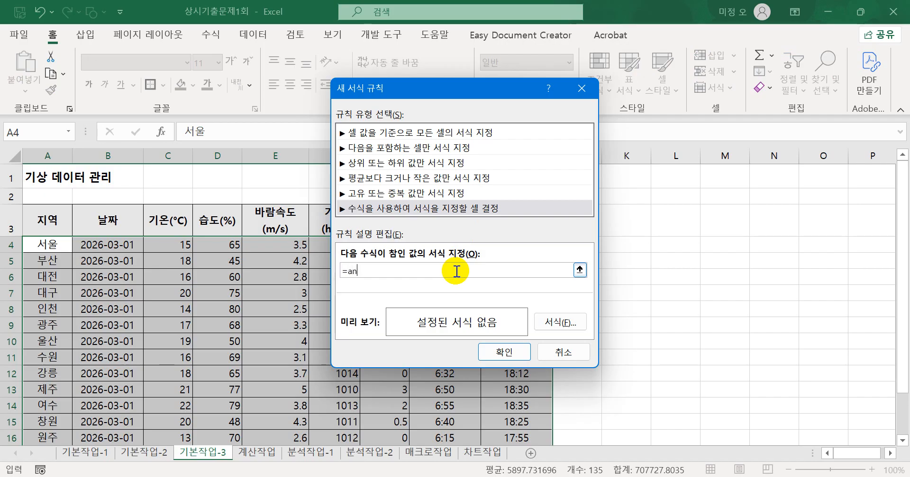
{"action": "type", "text": "d"}
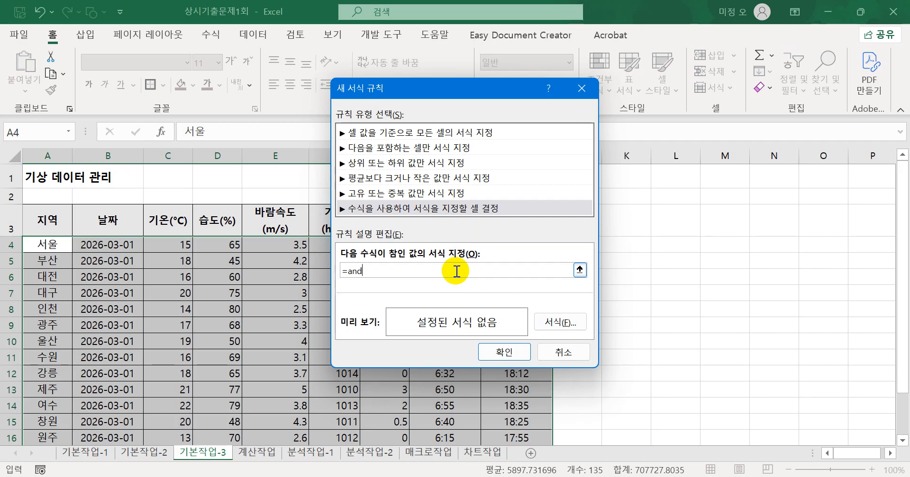
{"action": "type", "text": "("}
{"action": "left_click", "coordinate": [219, 246]}
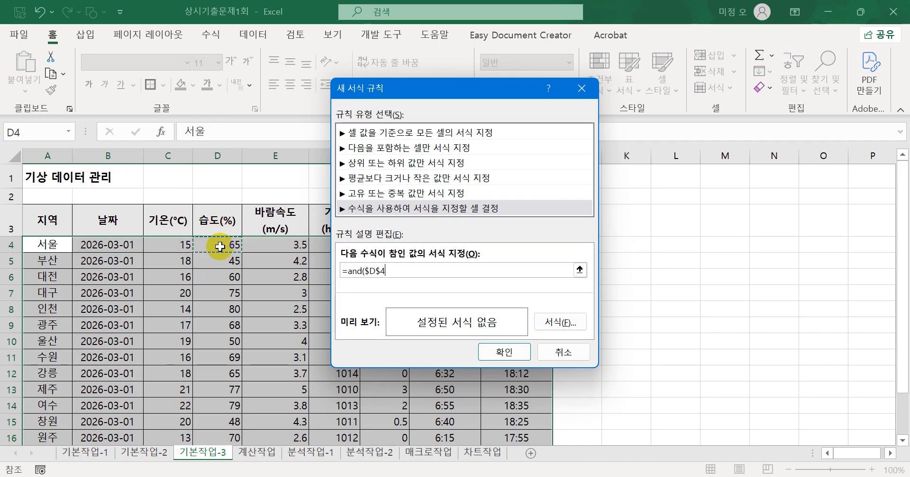
{"action": "key", "text": "F4"}
{"action": "key", "text": "F4"}
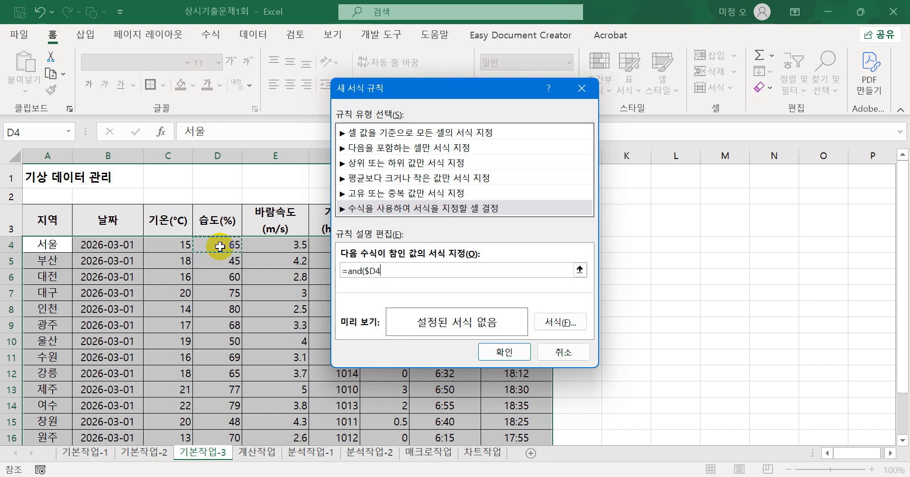
{"action": "type", "text": "<=50,"}
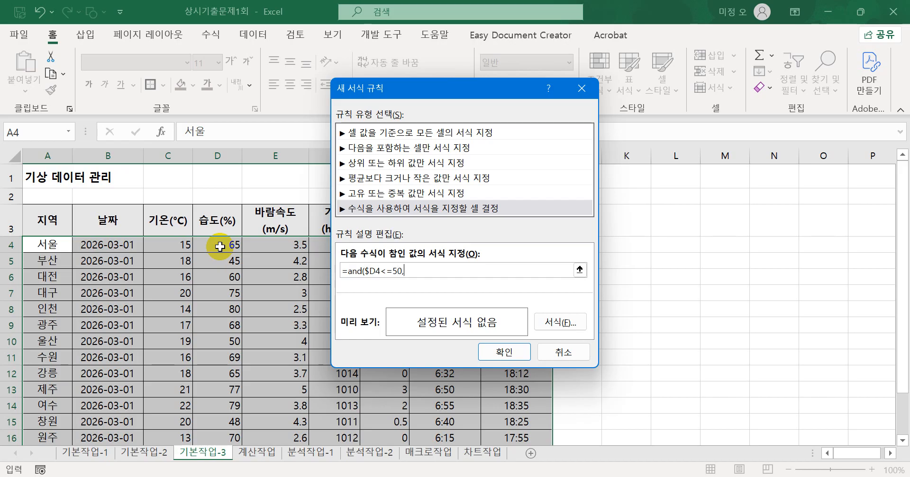
Complete the rule's formula with the wind speed condition $E4>=4, giving =and($D4<=50,$E4>=4).
{"action": "left_click", "coordinate": [288, 245]}
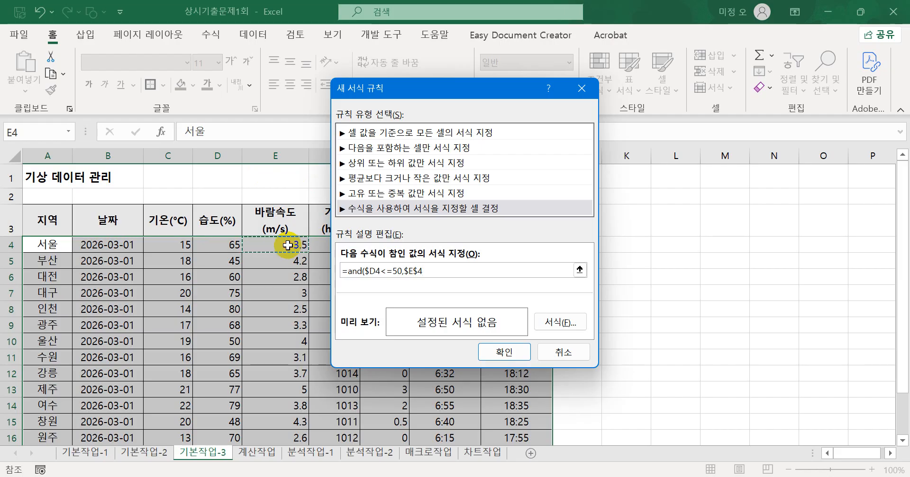
{"action": "key", "text": "F4"}
{"action": "key", "text": "F4"}
{"action": "type", "text": ">=4"}
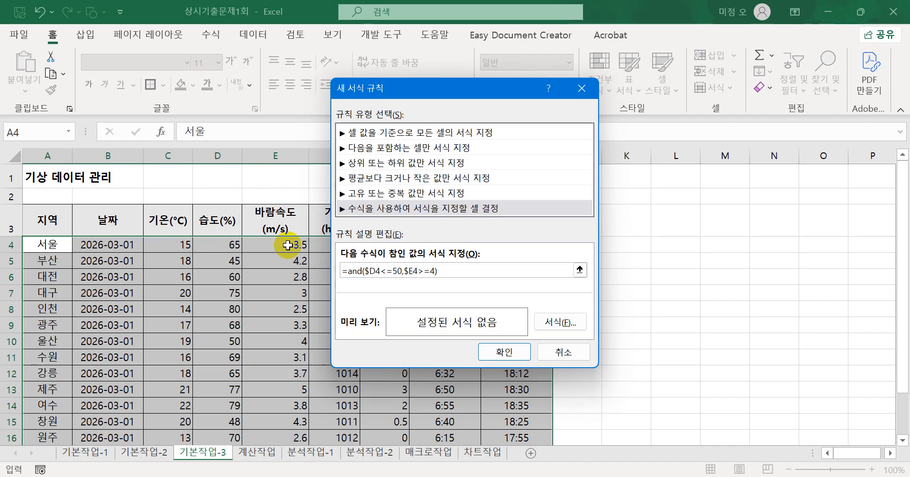
Give the rule's format the standard blue font color and the 굵은 기울임꼴 style, and apply the rule.
{"action": "left_click", "coordinate": [551, 326]}
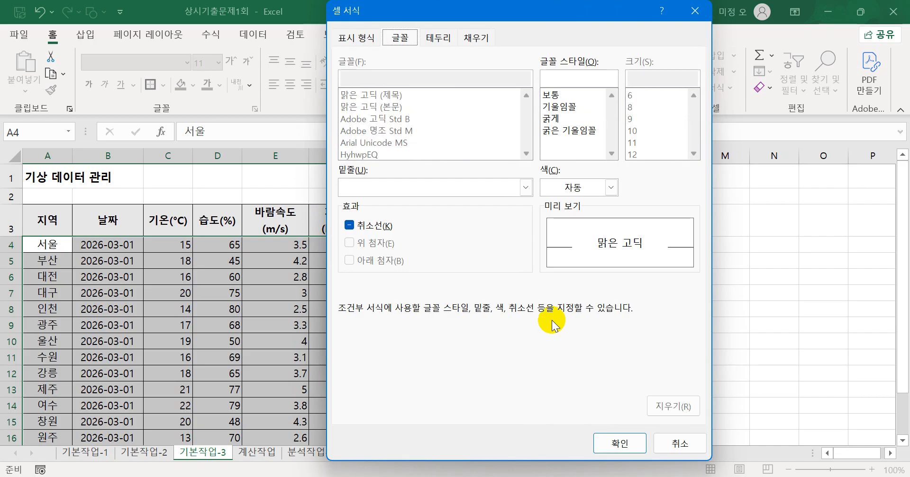
{"action": "left_click", "coordinate": [611, 189]}
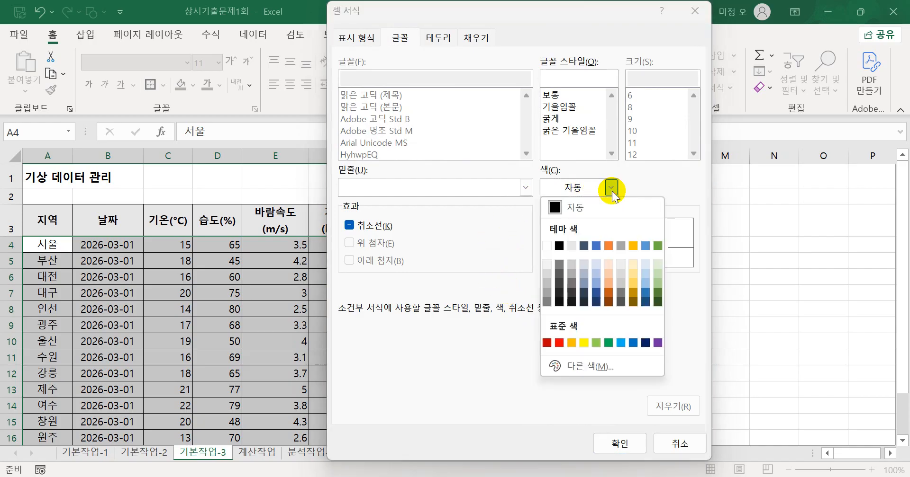
{"action": "left_click", "coordinate": [631, 347]}
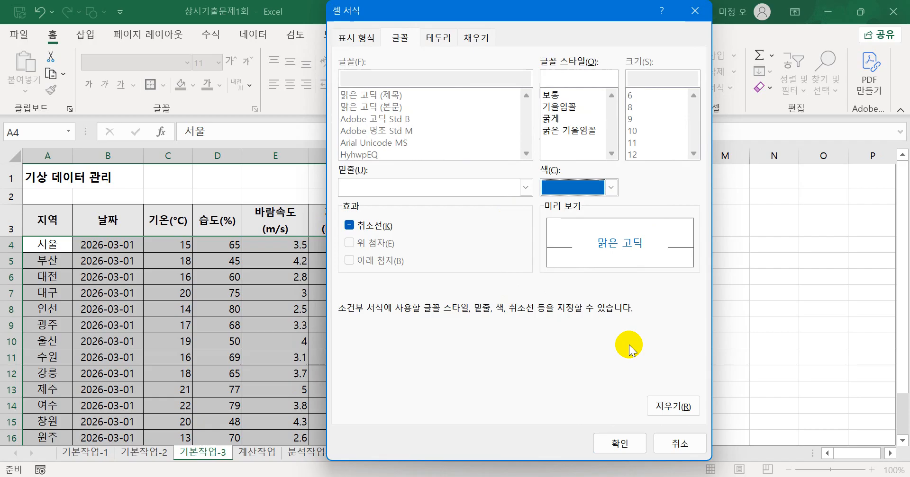
{"action": "left_click", "coordinate": [569, 130]}
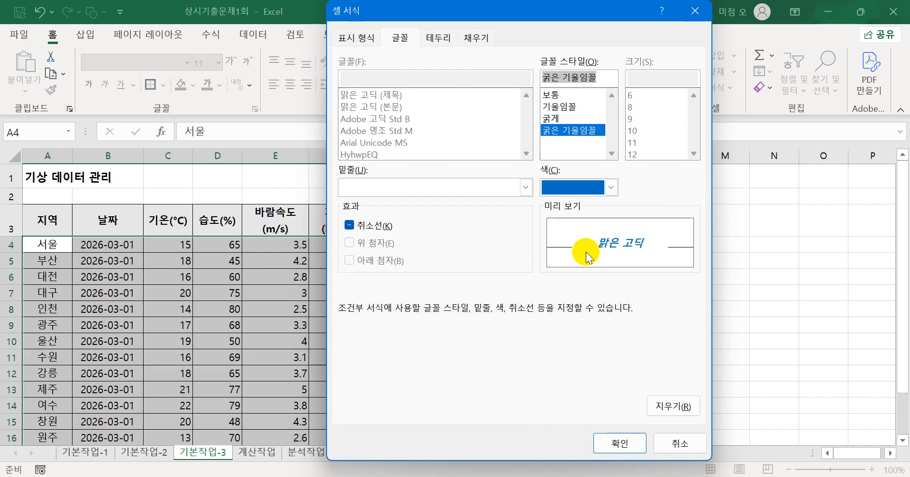
{"action": "left_click", "coordinate": [616, 444]}
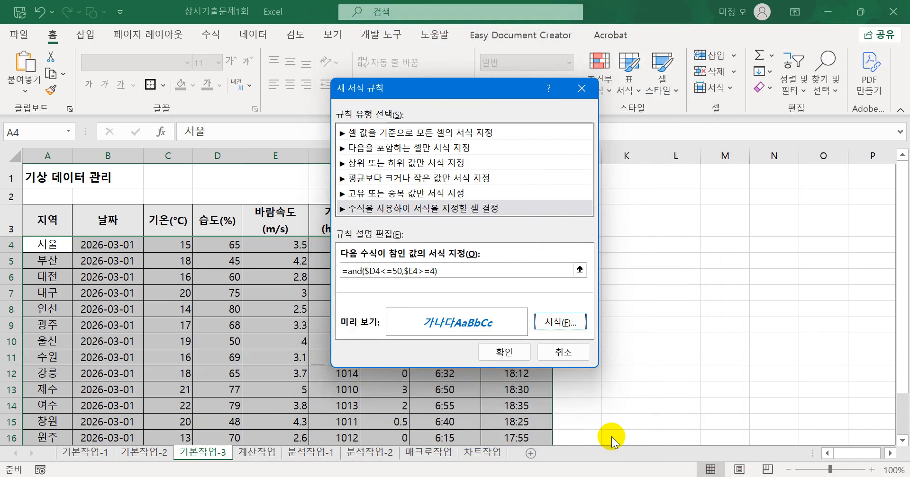
{"action": "left_click", "coordinate": [520, 350]}
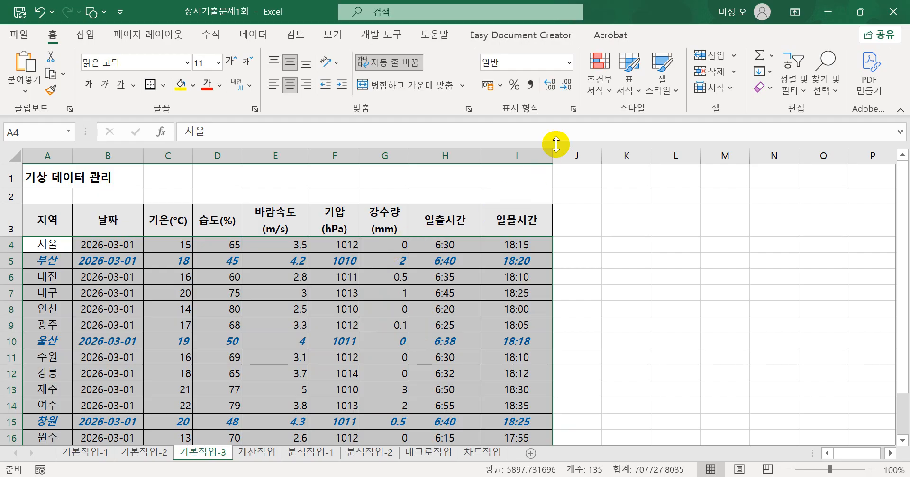
Review the formula, format and applied range of the new rule in the conditional formatting rules manager.
{"action": "left_click", "coordinate": [588, 99]}
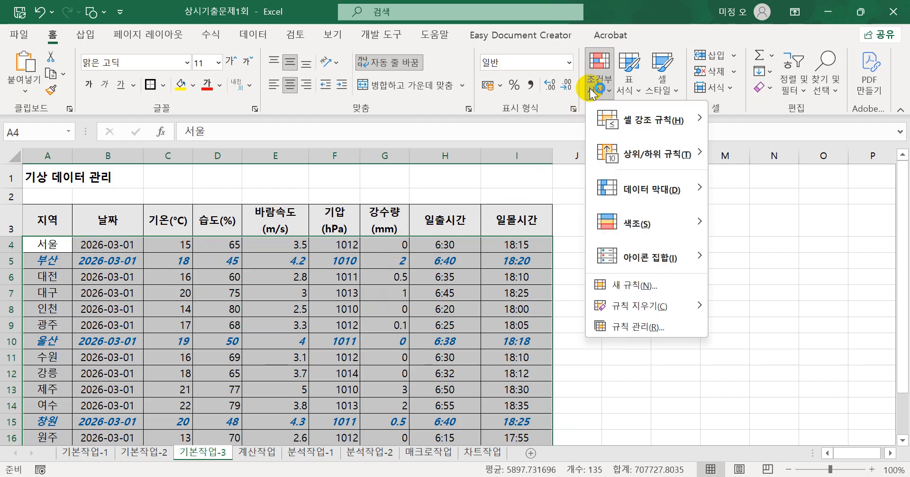
{"action": "left_click", "coordinate": [619, 326]}
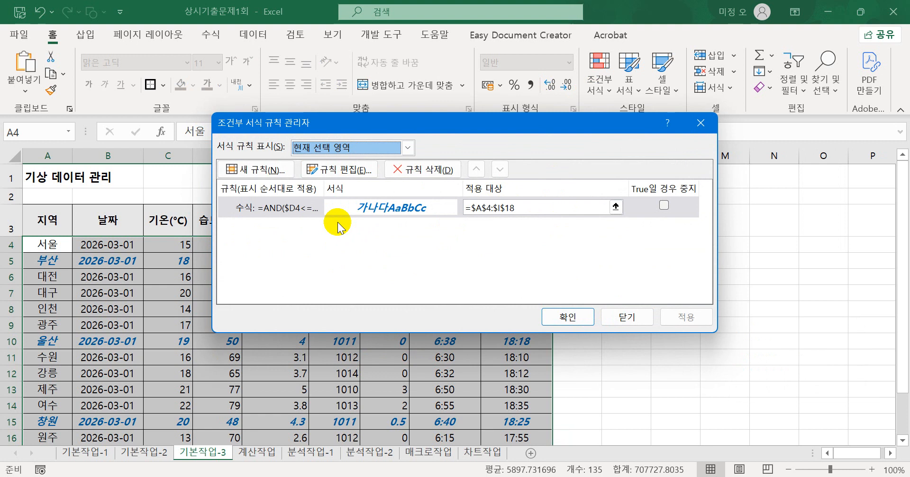
{"action": "left_click", "coordinate": [550, 319]}
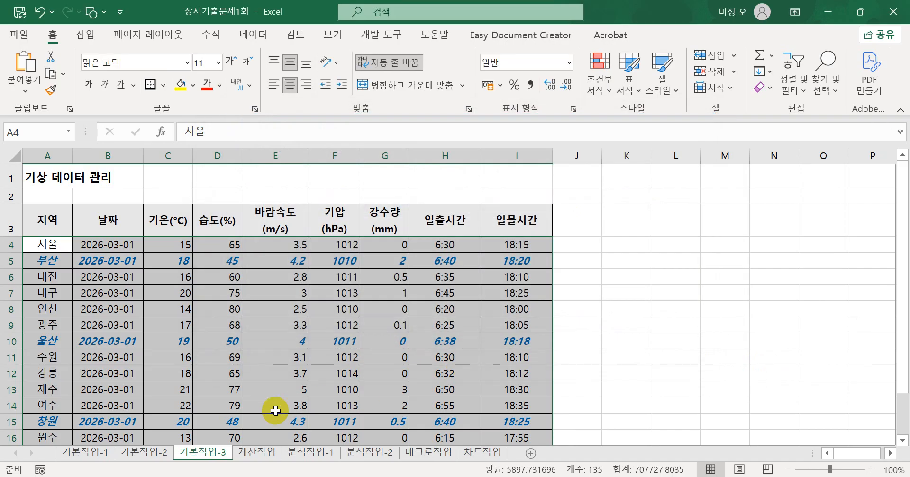
On sheet 계산작업, enter =YEAR(C3) in D3 of 표1 to extract the year of the 가입일.
{"action": "left_click", "coordinate": [268, 450]}
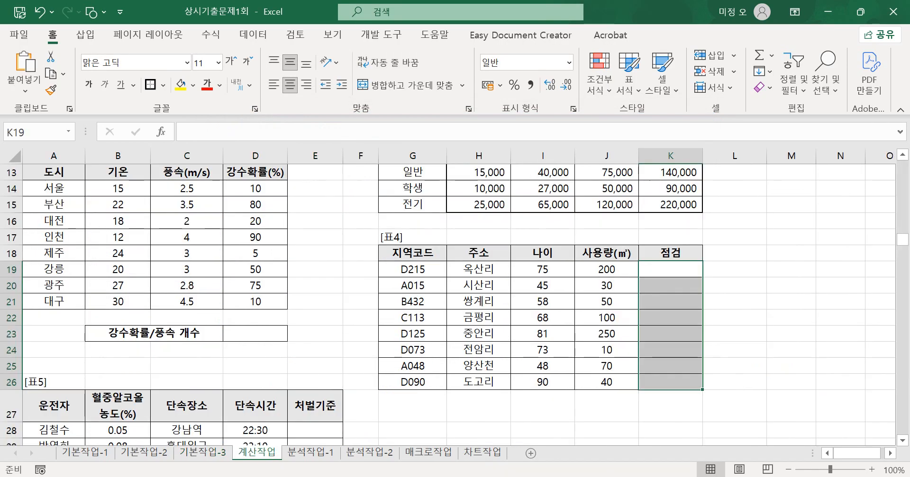
{"action": "scroll", "coordinate": [425, 382], "scroll_direction": "up", "scroll_amount": 4}
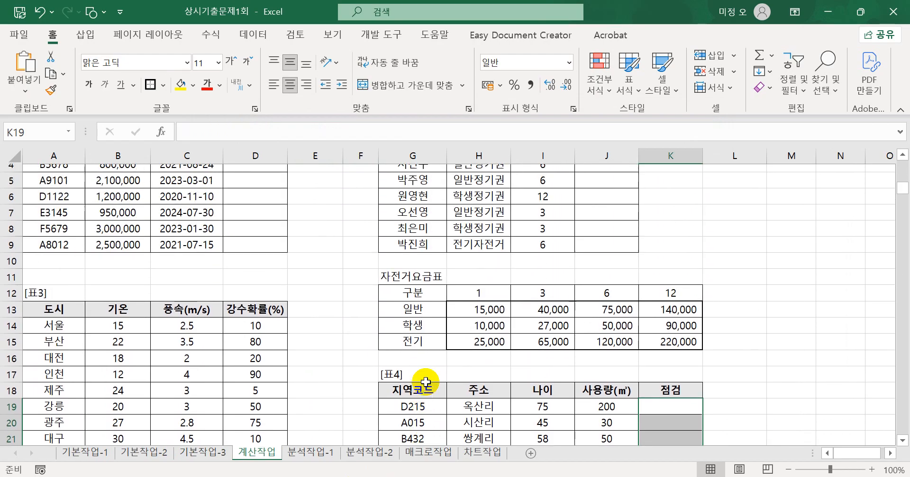
{"action": "left_click", "coordinate": [253, 203]}
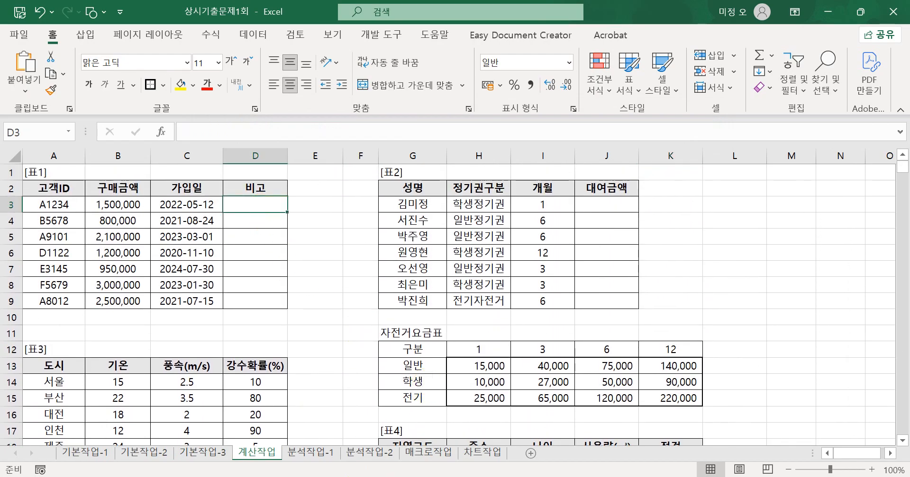
{"action": "left_click", "coordinate": [871, 470]}
{"action": "left_click", "coordinate": [870, 470]}
{"action": "left_click", "coordinate": [870, 470]}
{"action": "left_click_drag", "start_coordinate": [868, 454], "coordinate": [821, 454]}
{"action": "scroll", "coordinate": [430, 338], "scroll_direction": "up", "scroll_amount": 1}
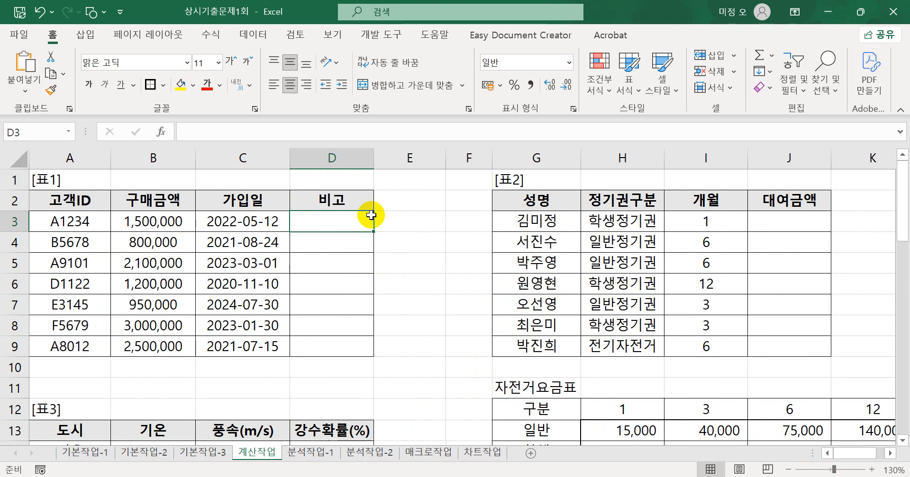
{"action": "type", "text": "="}
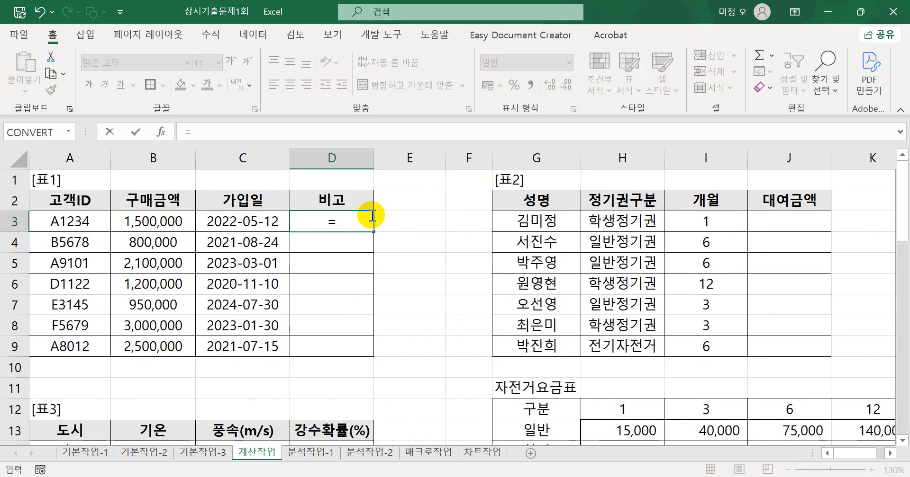
{"action": "type", "text": "ye"}
{"action": "key", "text": "Tab"}
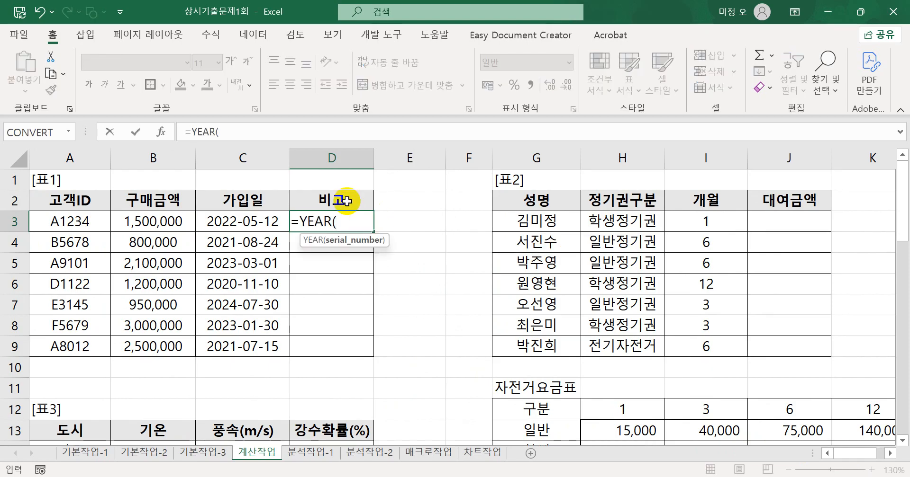
{"action": "left_click", "coordinate": [276, 221]}
{"action": "type", "text": ")"}
{"action": "key", "text": "Return"}
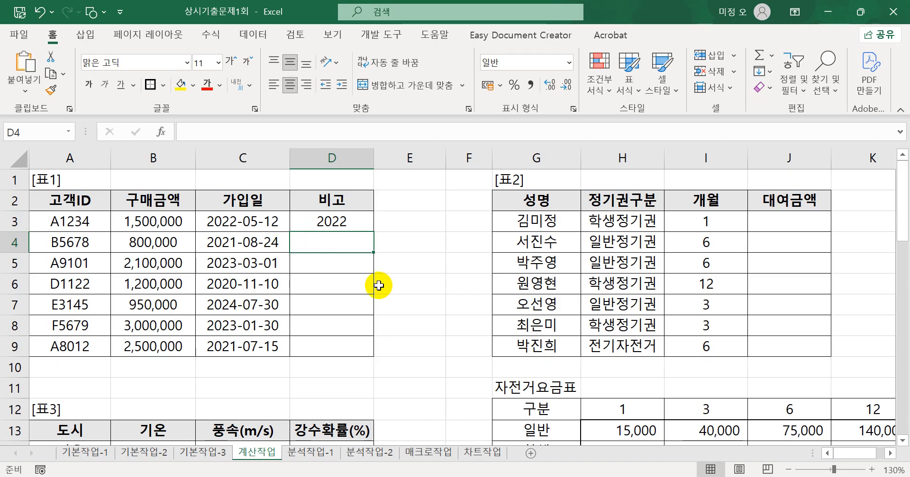
Fill the YEAR formula from D3 down to D9 and check the copied formulas.
{"action": "left_click", "coordinate": [360, 224]}
{"action": "left_click_drag", "start_coordinate": [373, 232], "coordinate": [372, 349]}
{"action": "left_click", "coordinate": [346, 264]}
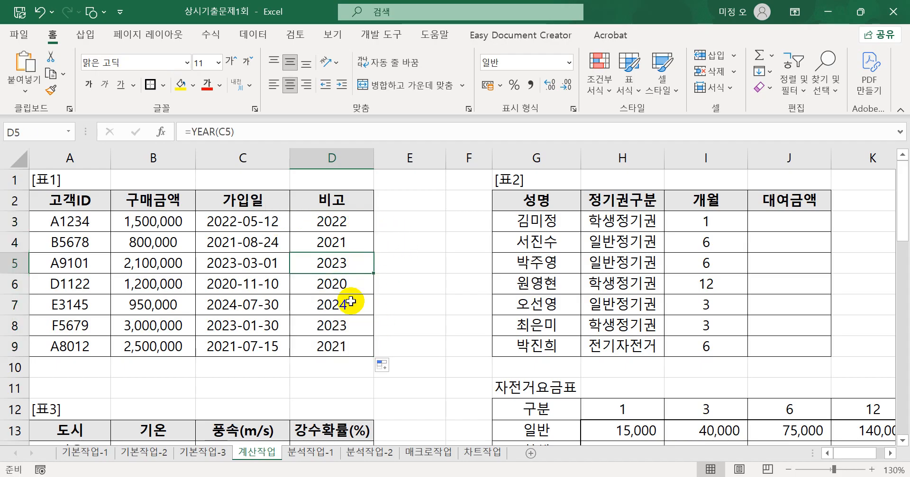
{"action": "left_click", "coordinate": [351, 304]}
{"action": "left_click", "coordinate": [353, 326]}
{"action": "left_click", "coordinate": [349, 263]}
{"action": "left_click", "coordinate": [345, 332]}
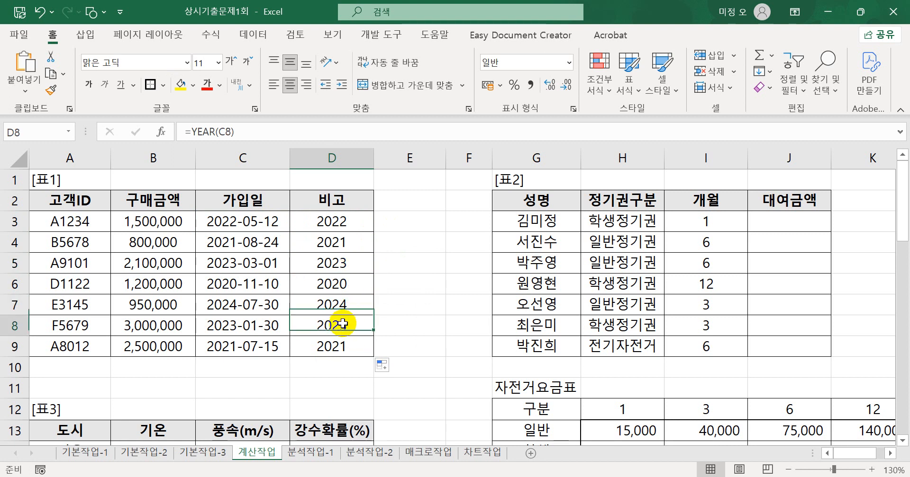
Extend the formula in D3 to =IF(YEAR(C3)<=2022,"특별할인쿠폰","").
{"action": "double_click", "coordinate": [315, 223]}
{"action": "left_click", "coordinate": [300, 224]}
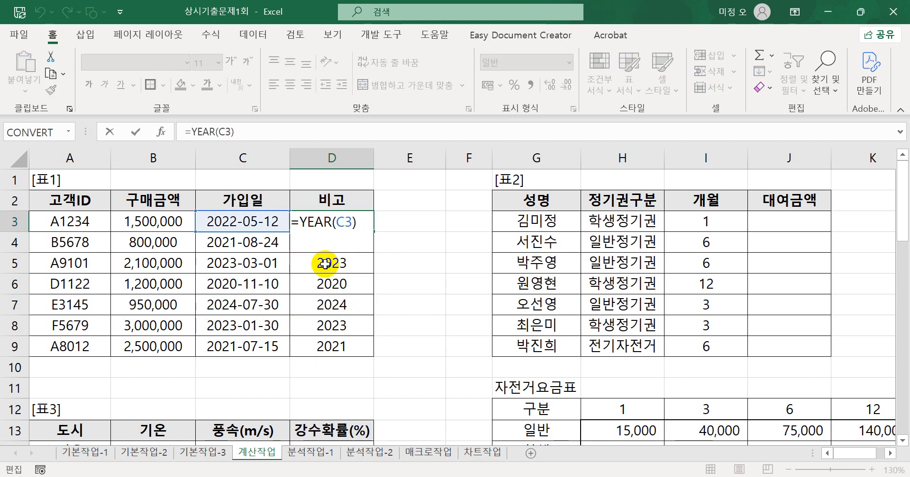
{"action": "type", "text": "IF(YEAR(C3)"}
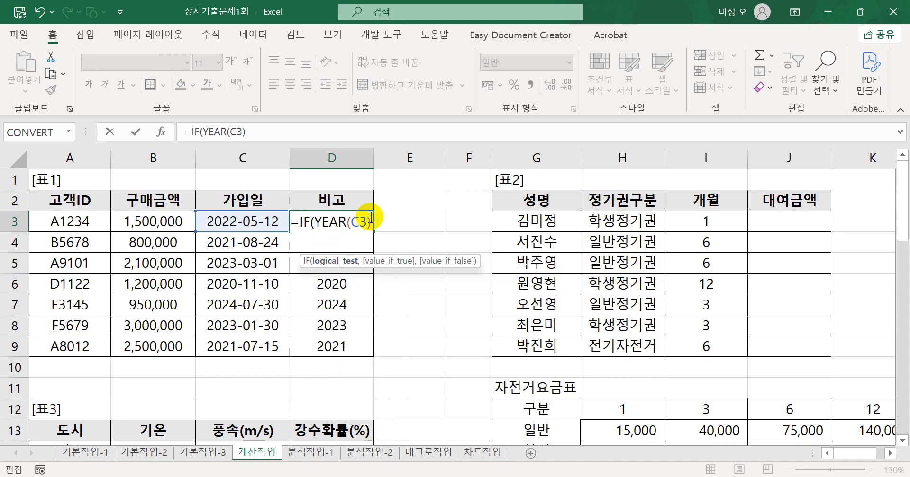
{"action": "type", "text": "<=2022"}
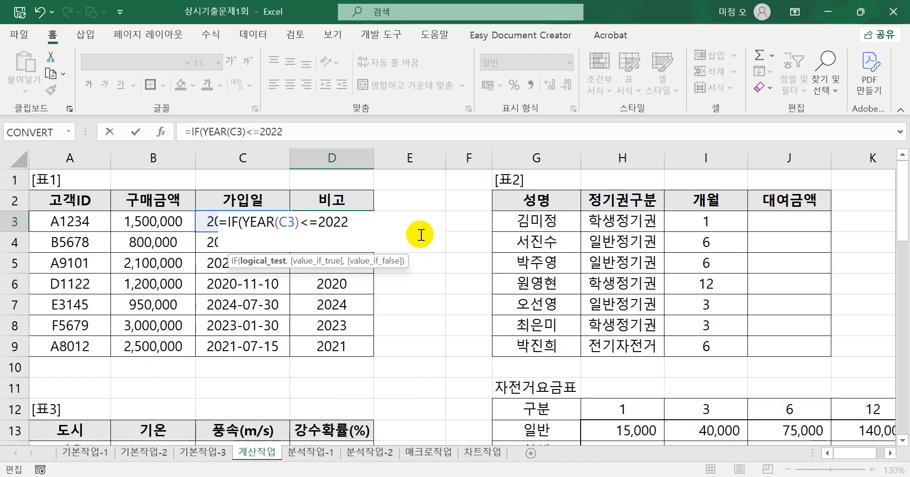
{"action": "type", "text": ","}
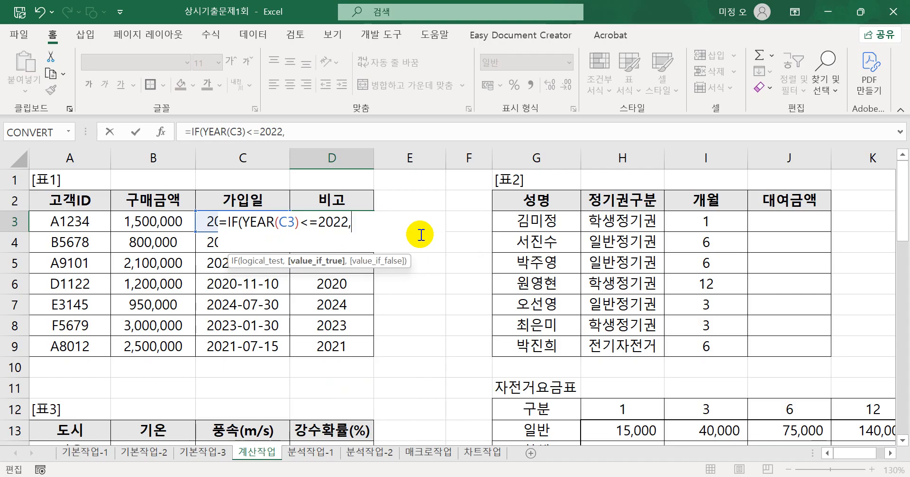
{"action": "type", "text": "\""}
{"action": "type", "text": "특별할이"}
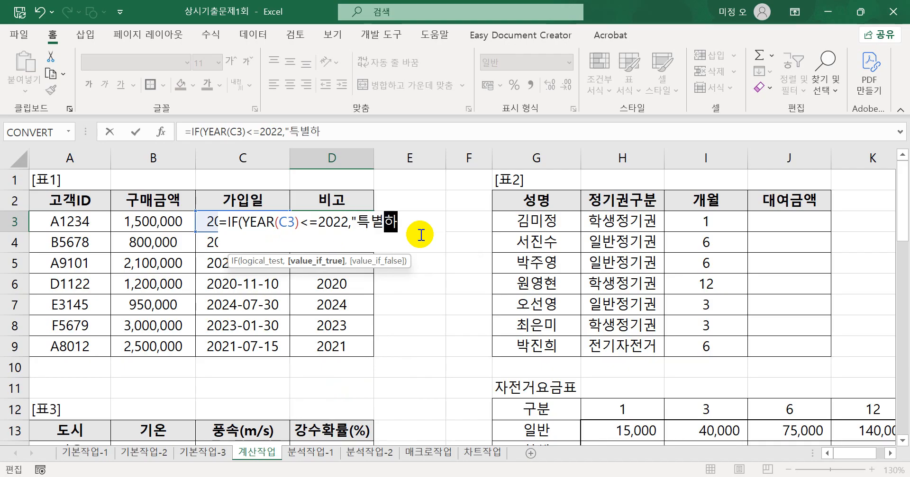
{"action": "type", "text": "인쿠폰"}
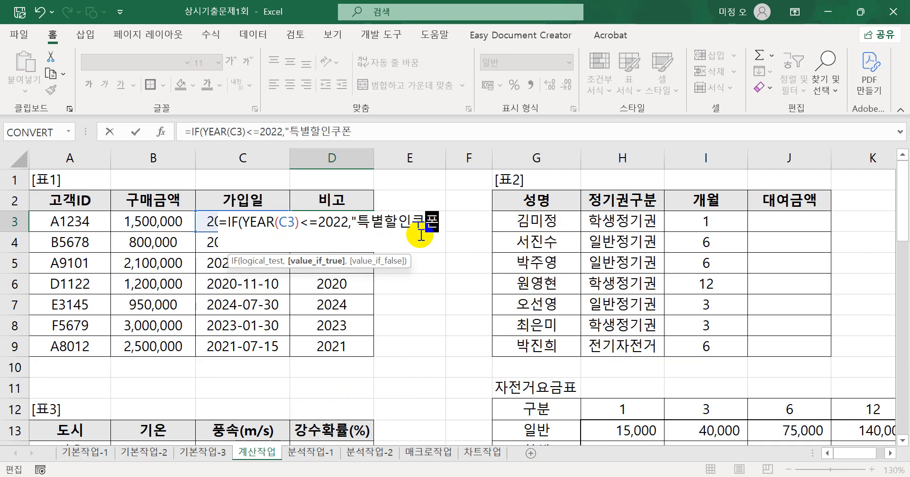
{"action": "type", "text": "\",\"\""}
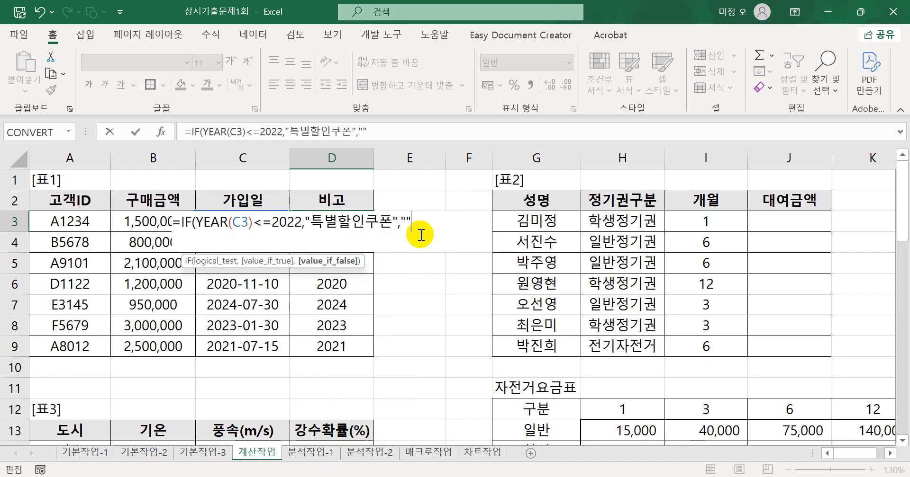
{"action": "type", "text": ")"}
{"action": "key", "text": "Return"}
{"action": "left_click", "coordinate": [369, 224]}
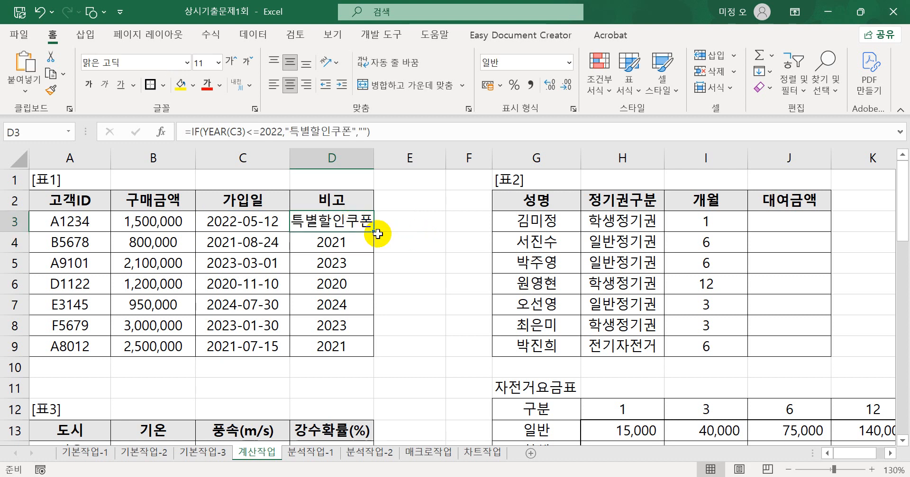
Fill the IF formula from D3 down to D9 and copy the formula's text.
{"action": "left_click_drag", "start_coordinate": [373, 232], "coordinate": [365, 353]}
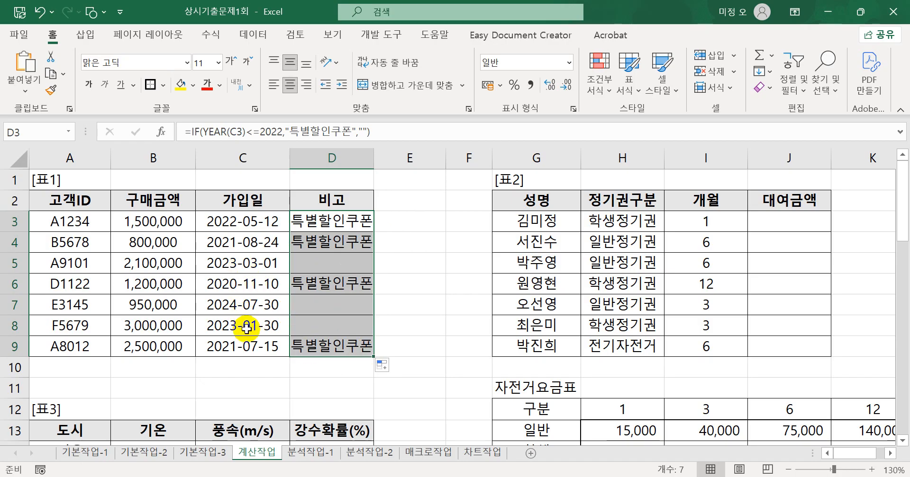
{"action": "left_click_drag", "start_coordinate": [402, 132], "coordinate": [168, 156]}
{"action": "key", "text": "ctrl+c"}
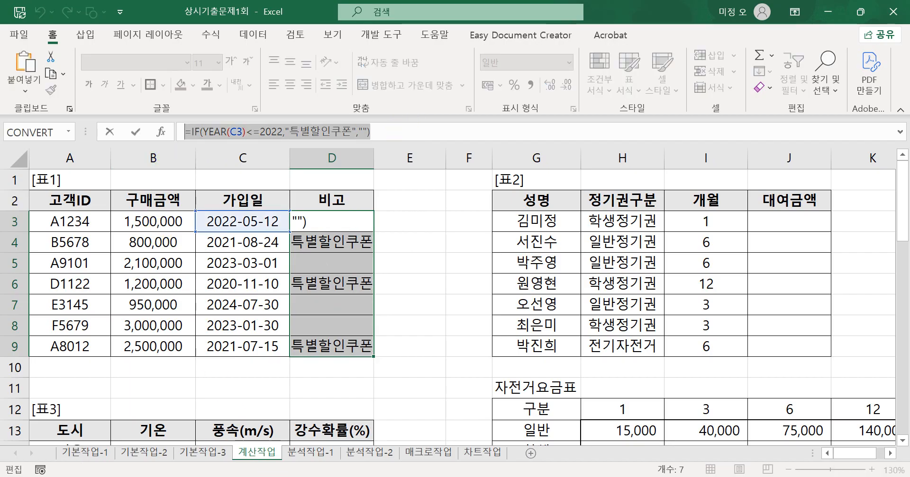
Switch to Notepad, paste the copied formula after "1." and start a new line with "2.".
{"action": "left_click", "coordinate": [398, 476]}
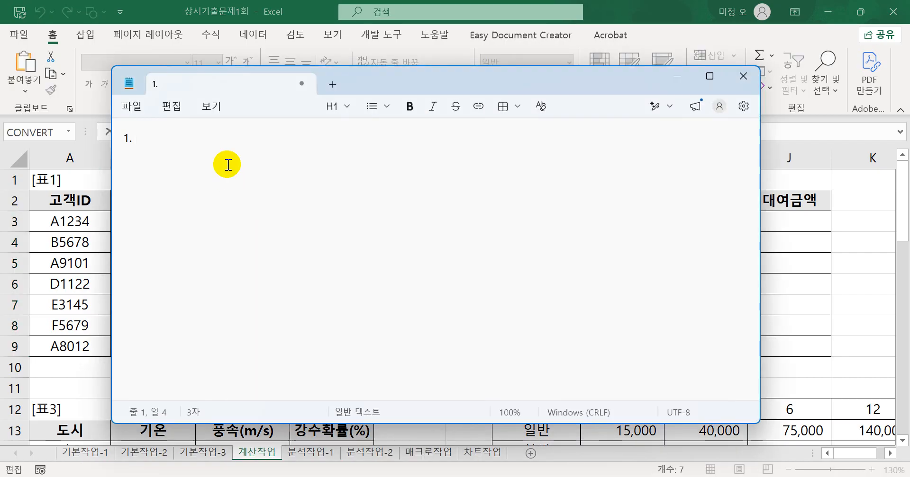
{"action": "key", "text": "ctrl+v"}
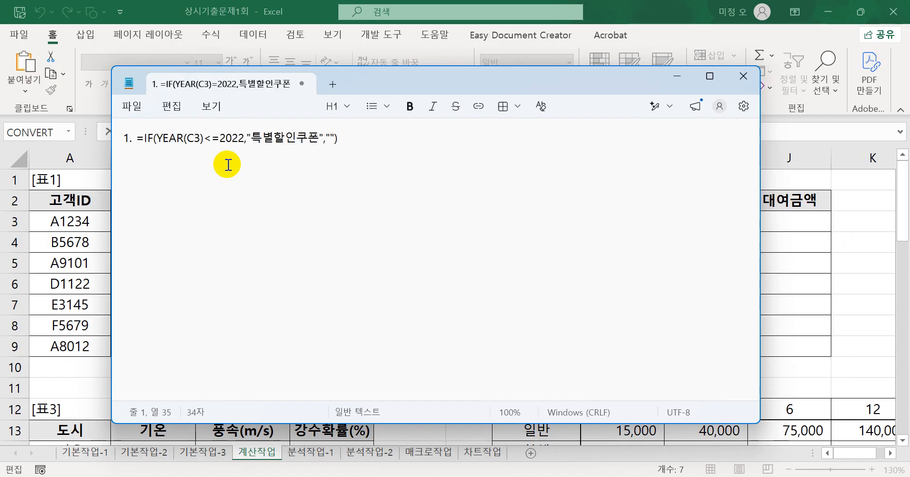
{"action": "key", "text": "Return"}
{"action": "type", "text": "2."}
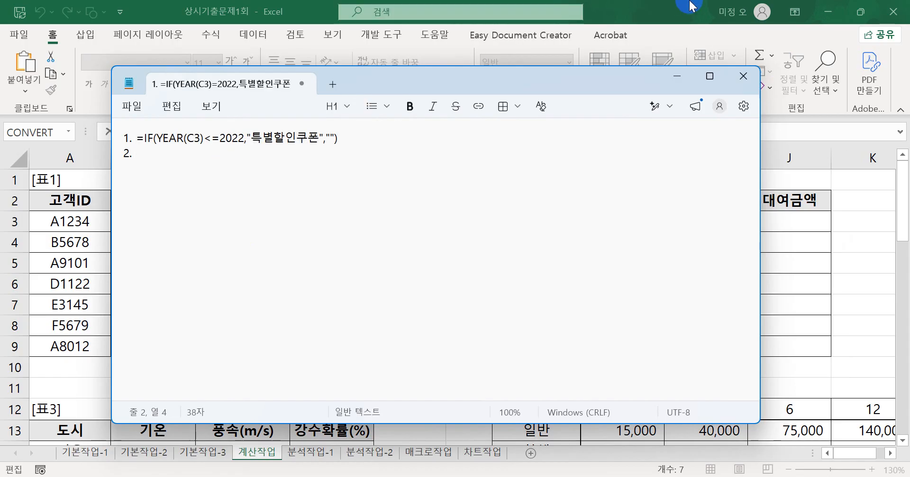
{"action": "left_click", "coordinate": [660, 9]}
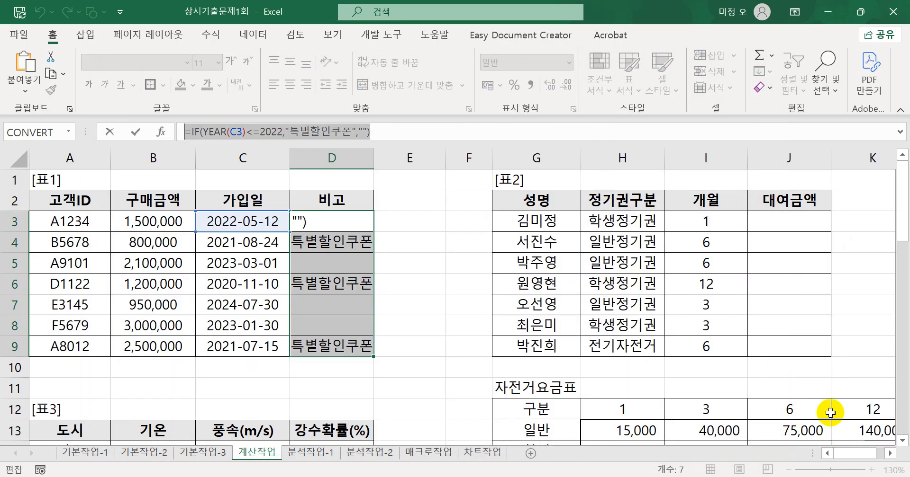
Back in Excel, cancel the open edit of D3 and examine 표2 together with the 자전거요금표 below it.
{"action": "left_click", "coordinate": [861, 453]}
{"action": "left_click_drag", "start_coordinate": [860, 454], "coordinate": [863, 453]}
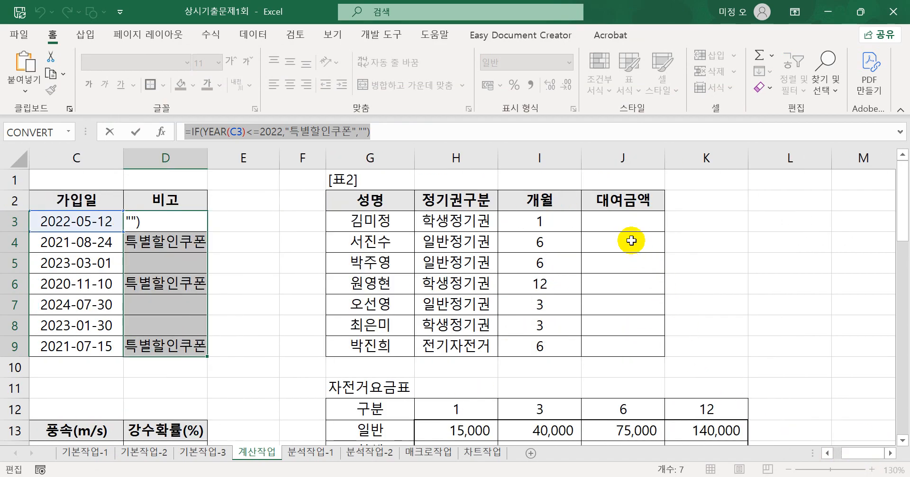
{"action": "left_click", "coordinate": [631, 225]}
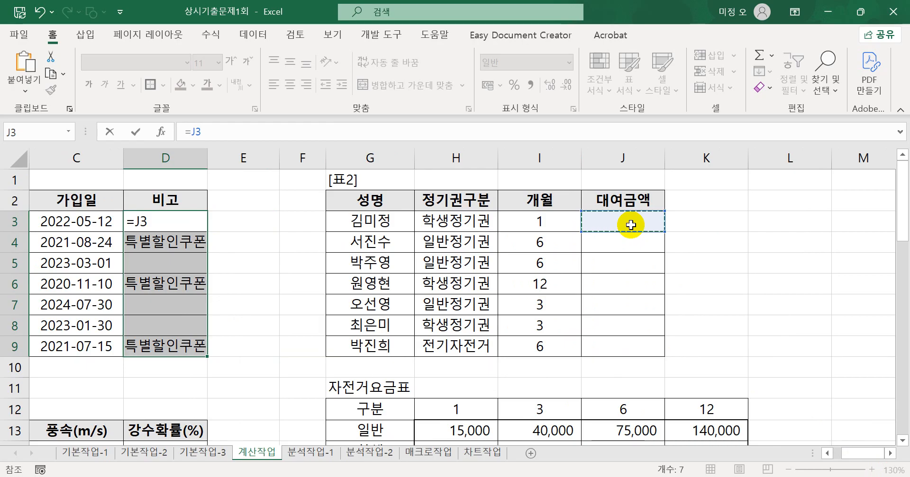
{"action": "key", "text": "Escape"}
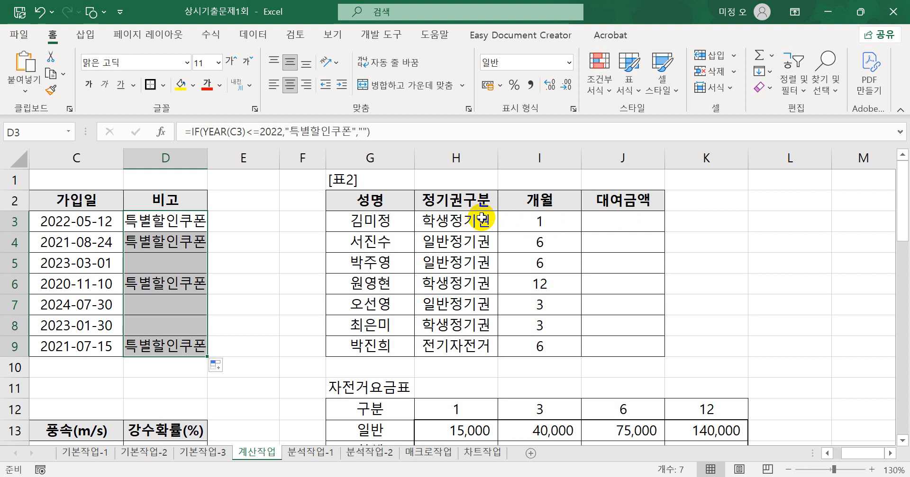
{"action": "scroll", "coordinate": [482, 218], "scroll_direction": "down", "scroll_amount": 1}
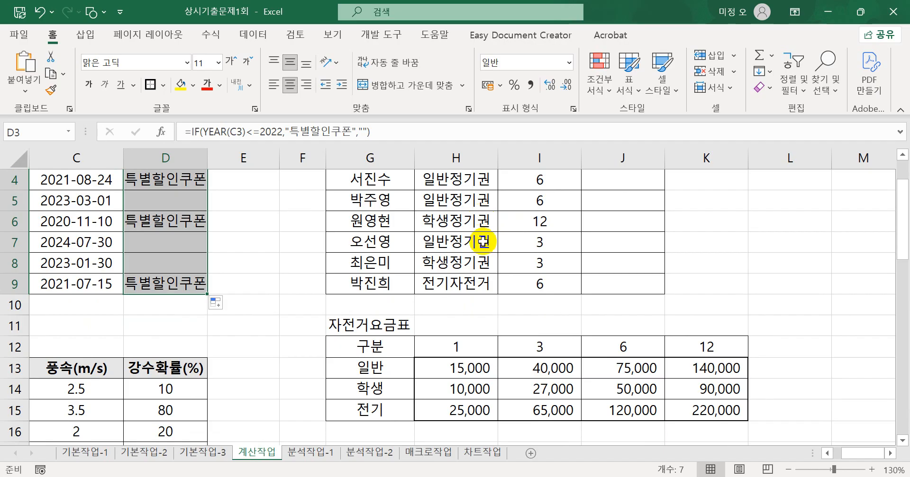
{"action": "scroll", "coordinate": [481, 232], "scroll_direction": "down", "scroll_amount": 1}
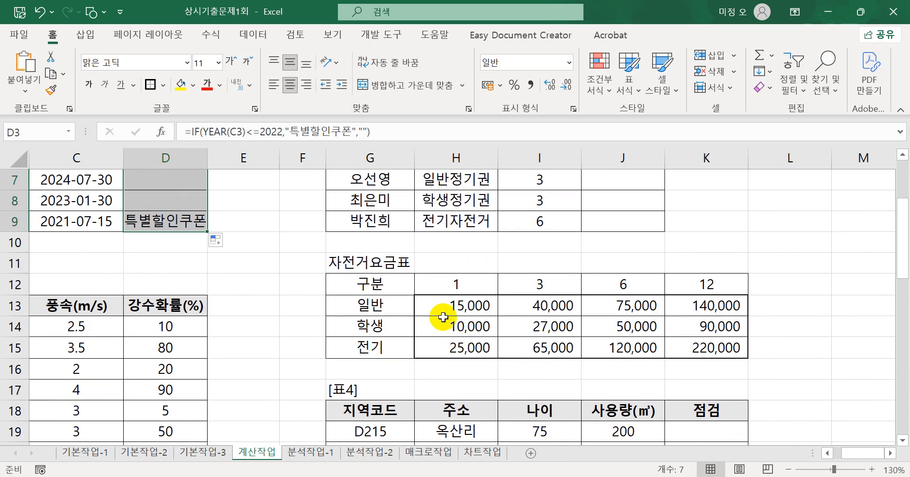
{"action": "scroll", "coordinate": [443, 318], "scroll_direction": "up", "scroll_amount": 2}
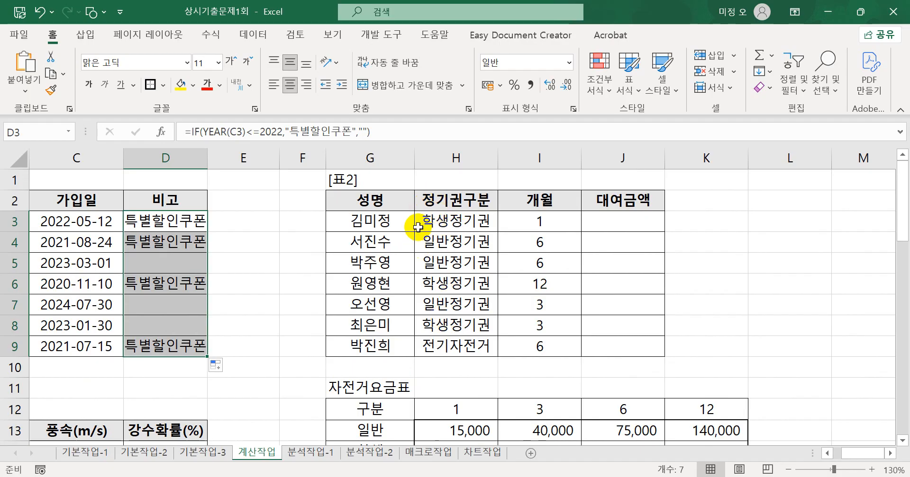
{"action": "scroll", "coordinate": [421, 353], "scroll_direction": "down", "scroll_amount": 2}
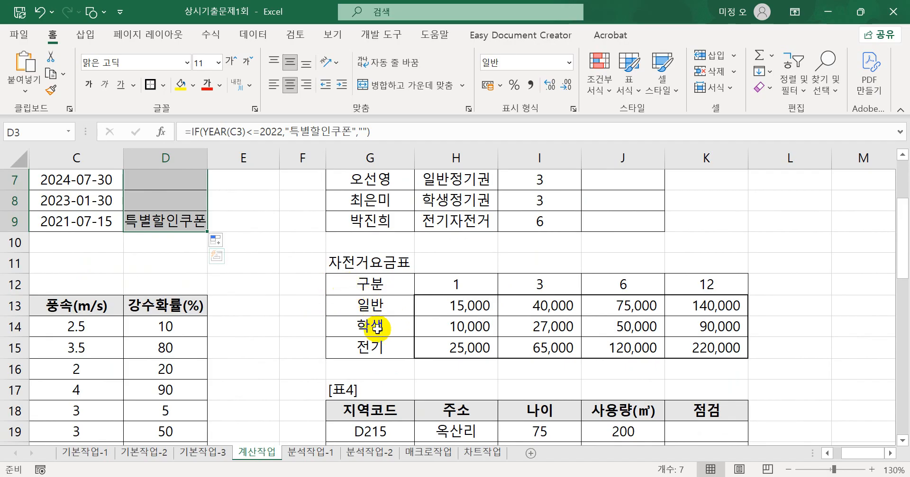
{"action": "scroll", "coordinate": [377, 327], "scroll_direction": "up", "scroll_amount": 1}
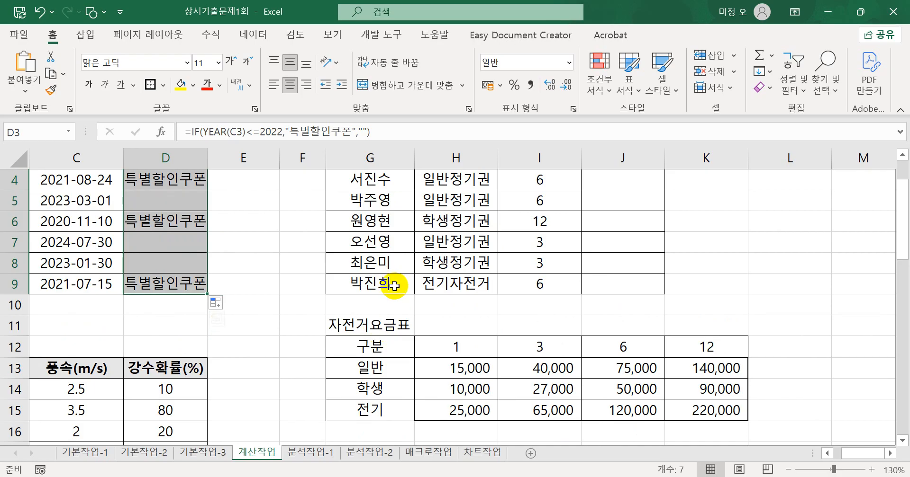
{"action": "scroll", "coordinate": [394, 286], "scroll_direction": "up", "scroll_amount": 1}
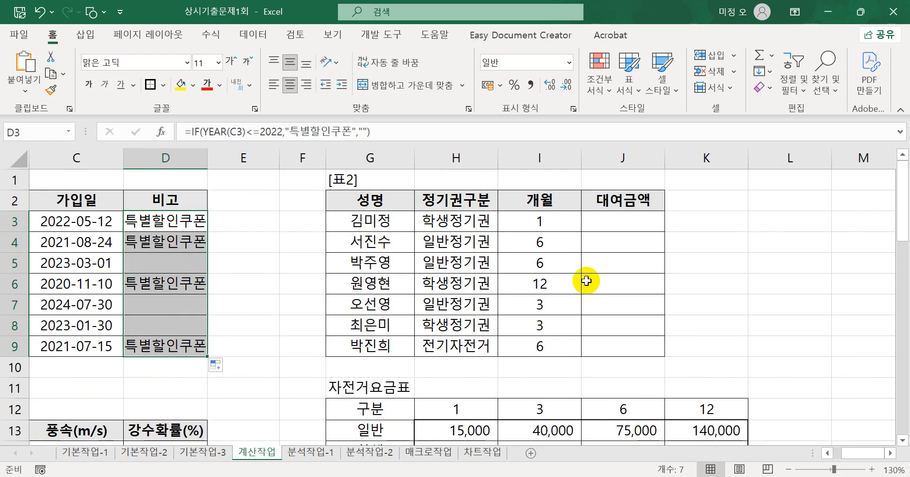
Enter =LEFT(H3,2) in J3 of 표2 to extract the first two characters of the 정기권구분.
{"action": "left_click", "coordinate": [625, 221]}
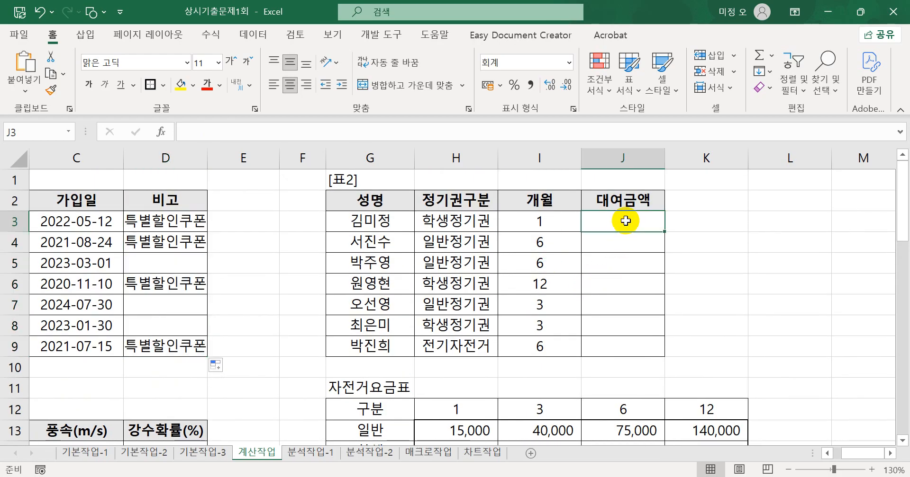
{"action": "type", "text": "="}
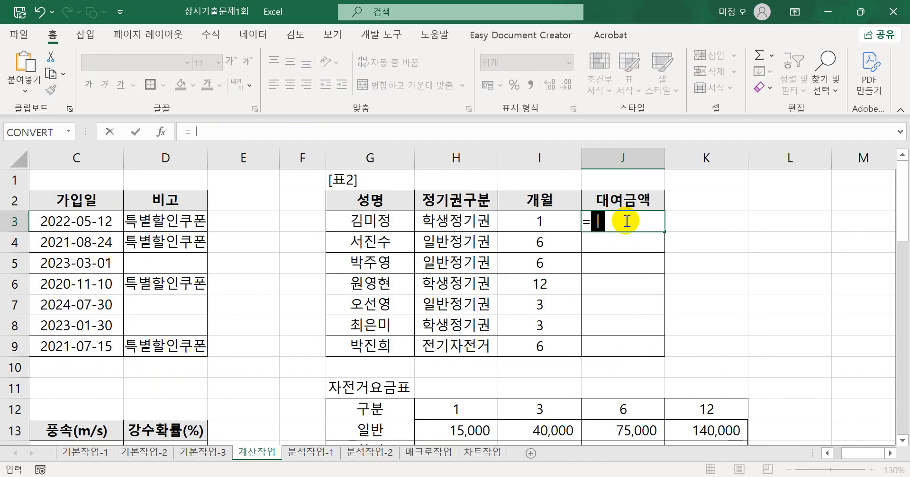
{"action": "type", "text": "ld"}
{"action": "key", "text": "BackSpace"}
{"action": "type", "text": "e"}
{"action": "key", "text": "Tab"}
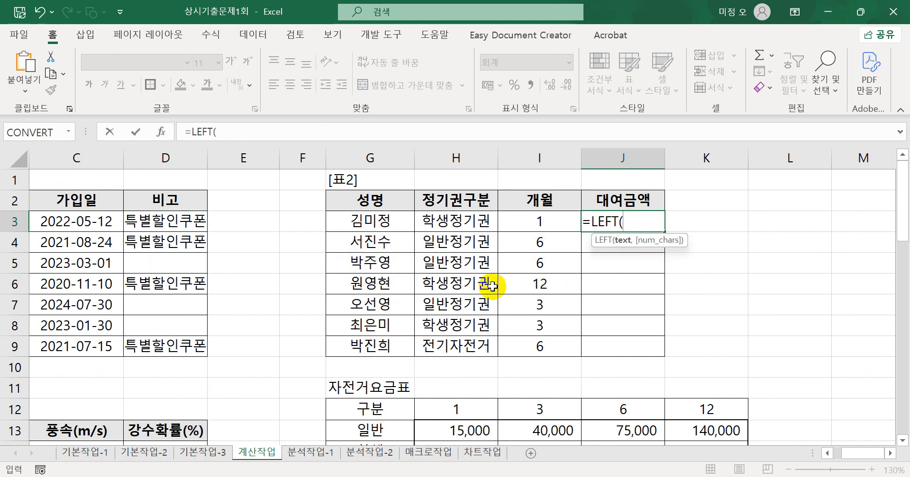
{"action": "left_click", "coordinate": [456, 222]}
{"action": "type", "text": ",2"}
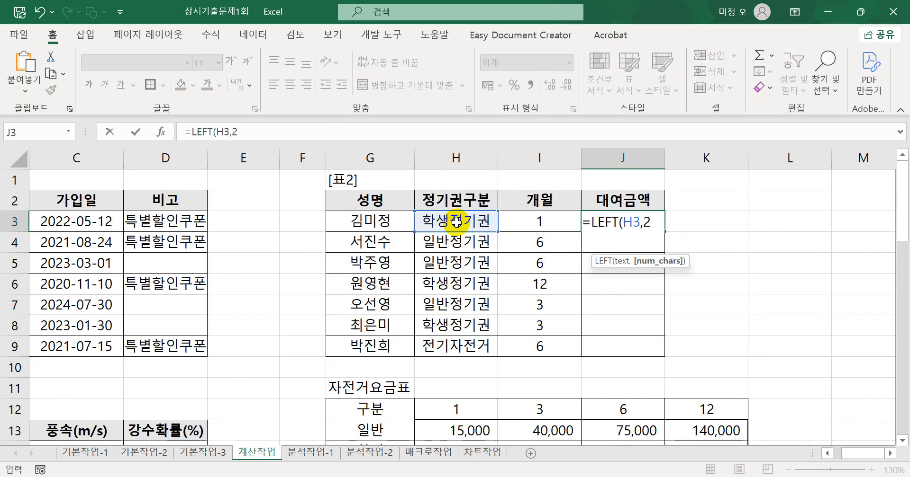
{"action": "type", "text": ")"}
{"action": "key", "text": "Return"}
Compare the text extracted in J3 with the 구분 labels of the 자전거요금표.
{"action": "scroll", "coordinate": [456, 222], "scroll_direction": "down", "scroll_amount": 1}
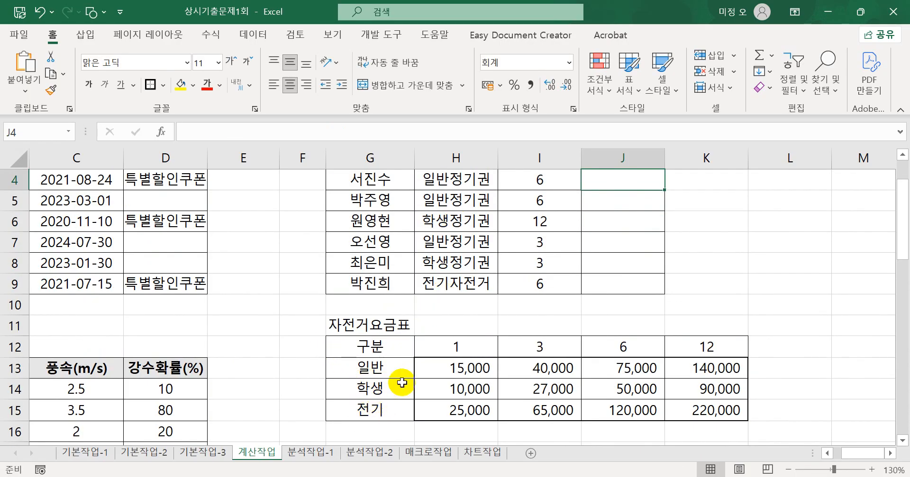
{"action": "scroll", "coordinate": [402, 383], "scroll_direction": "up", "scroll_amount": 1}
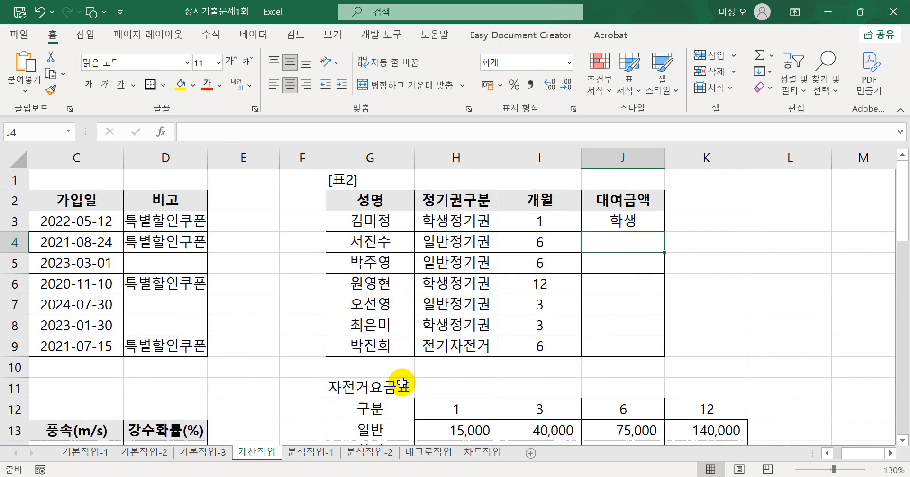
{"action": "left_click", "coordinate": [609, 223]}
{"action": "scroll", "coordinate": [615, 251], "scroll_direction": "down", "scroll_amount": 1}
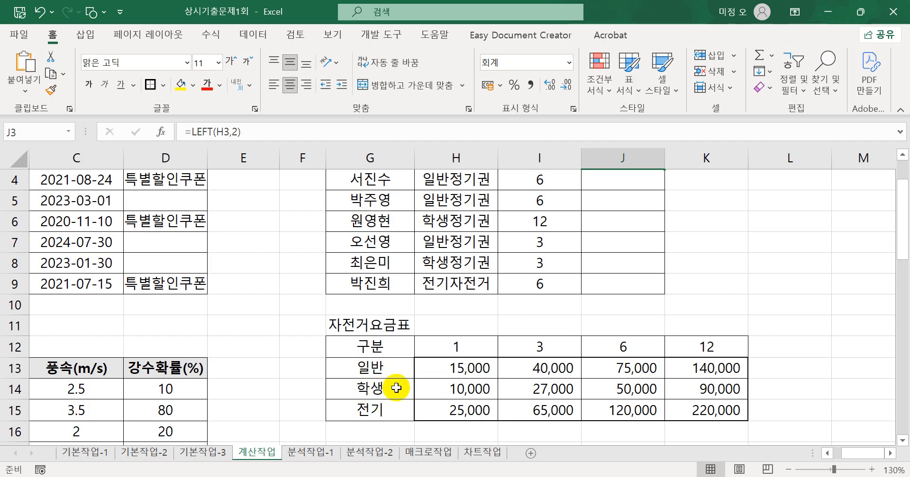
{"action": "scroll", "coordinate": [396, 386], "scroll_direction": "up", "scroll_amount": 1}
{"action": "scroll", "coordinate": [400, 383], "scroll_direction": "down", "scroll_amount": 1}
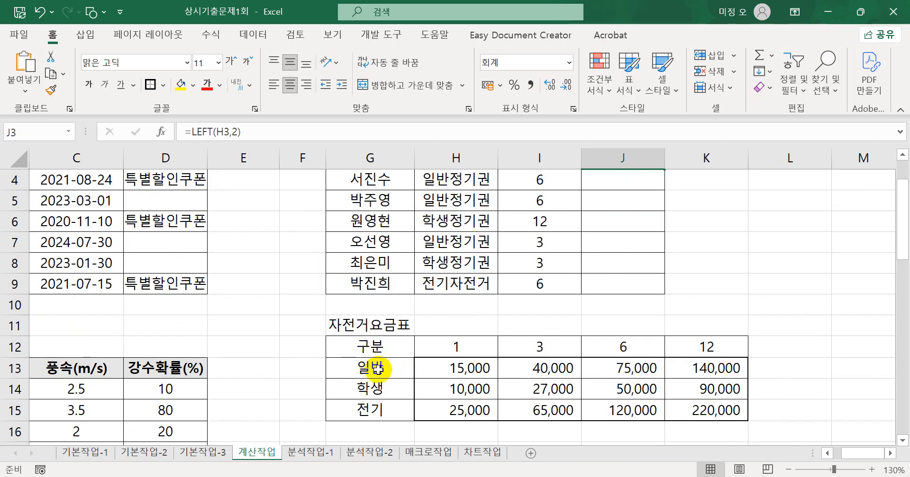
{"action": "scroll", "coordinate": [523, 337], "scroll_direction": "up", "scroll_amount": 1}
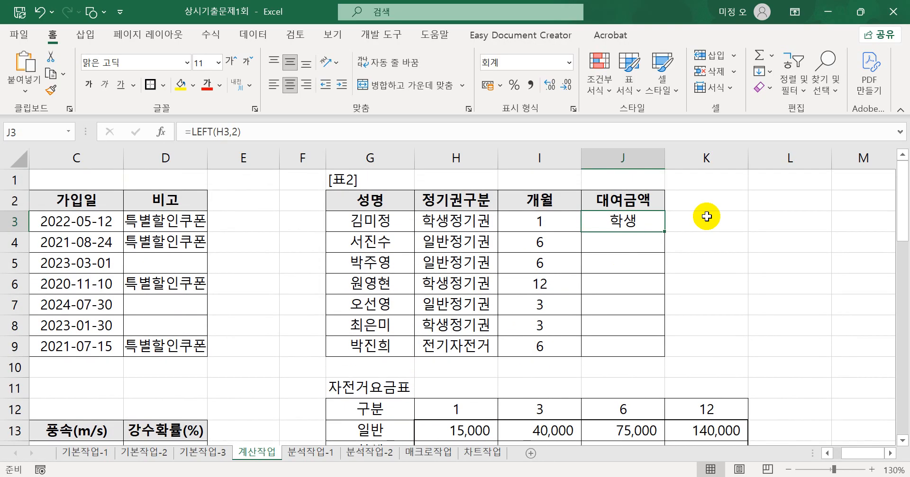
Wrap the J3 formula in MATCH with an absolute lookup range and exact match: =MATCH(LEFT(H3,2),$G$13:$G$15,0).
{"action": "double_click", "coordinate": [591, 221]}
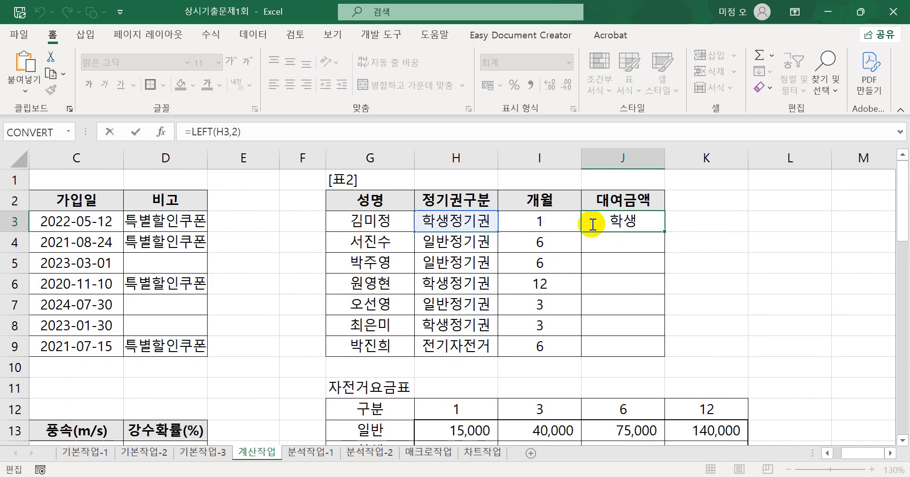
{"action": "type", "text": "m"}
{"action": "key", "text": "Tab"}
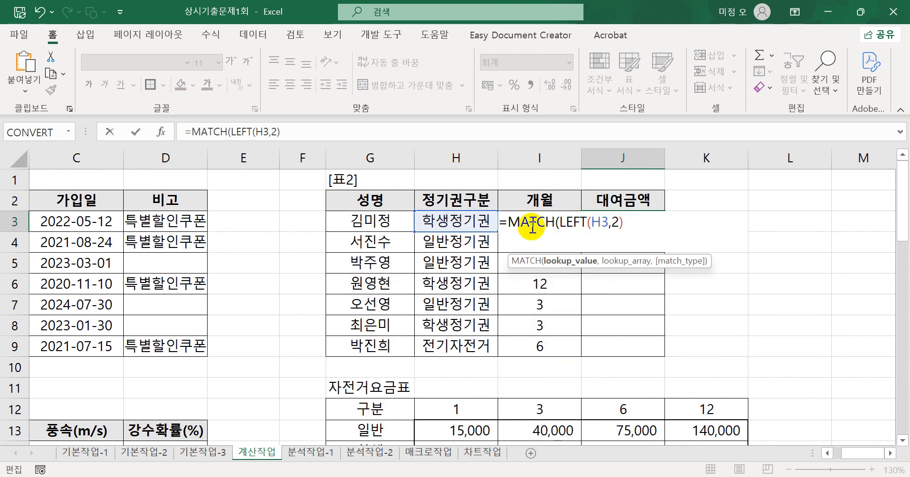
{"action": "left_click", "coordinate": [637, 228]}
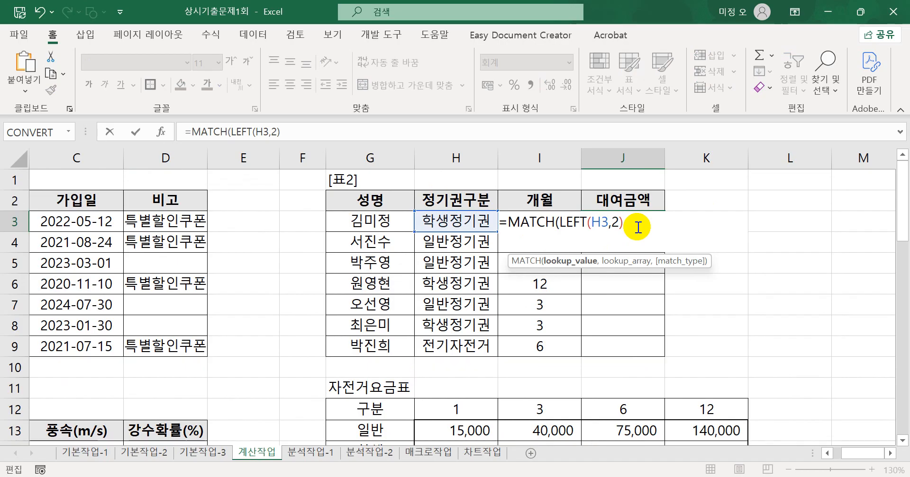
{"action": "type", "text": ","}
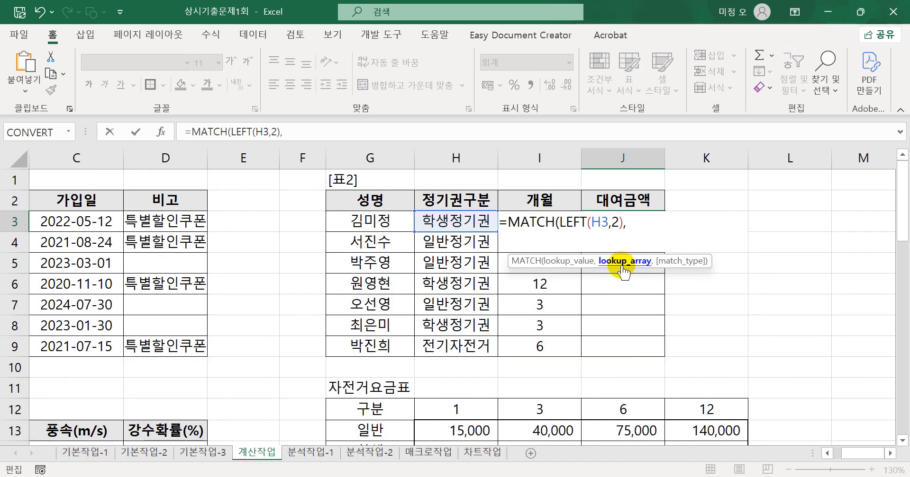
{"action": "scroll", "coordinate": [701, 307], "scroll_direction": "down", "scroll_amount": 1}
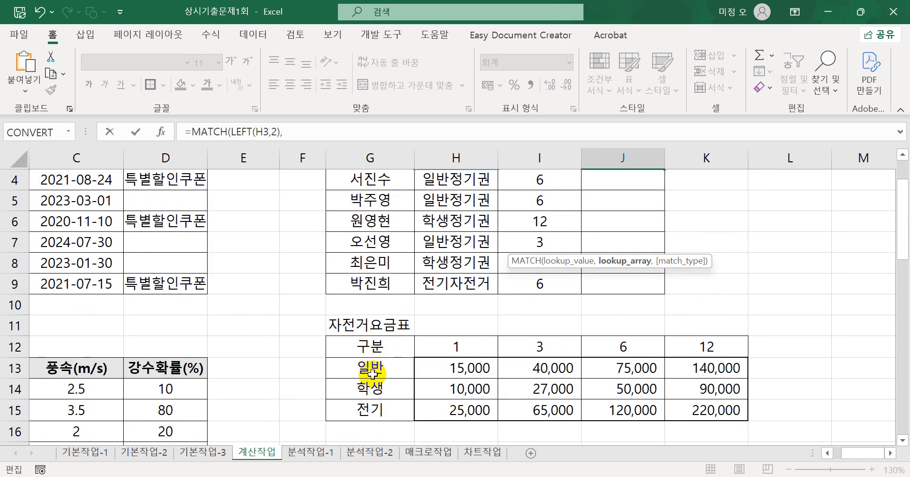
{"action": "left_click_drag", "start_coordinate": [373, 372], "coordinate": [370, 410]}
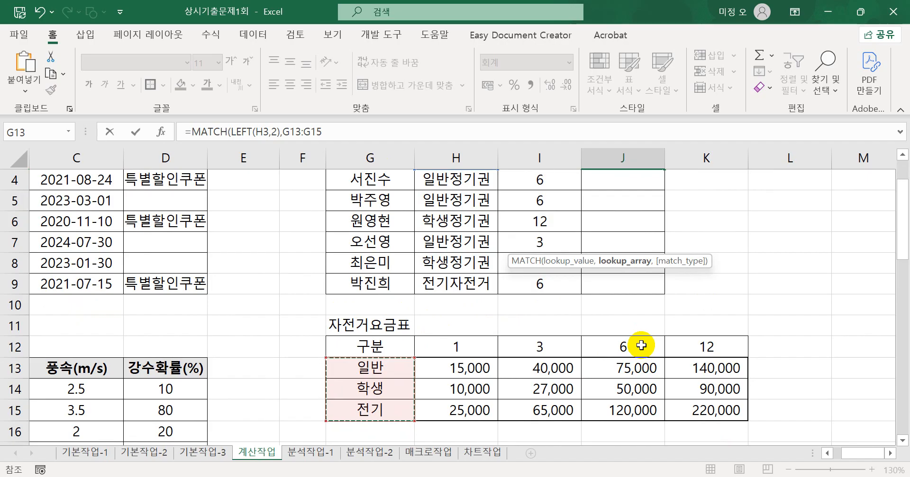
{"action": "key", "text": "F4"}
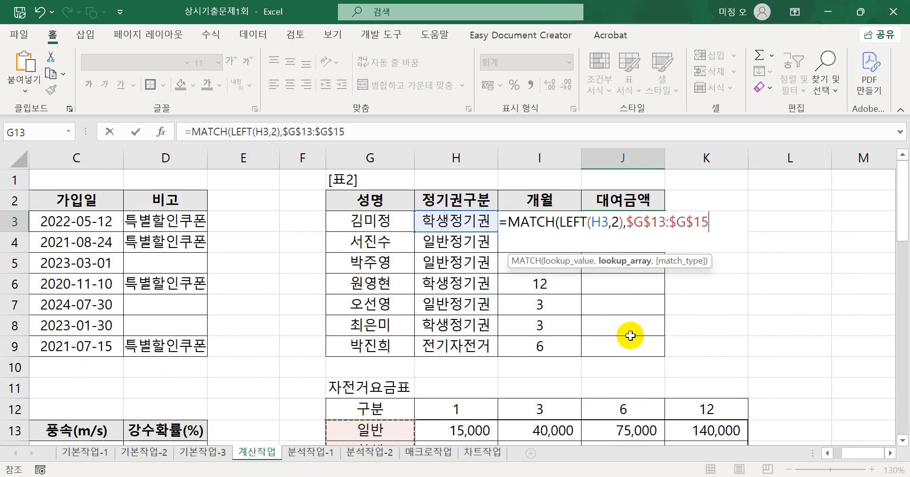
{"action": "type", "text": ","}
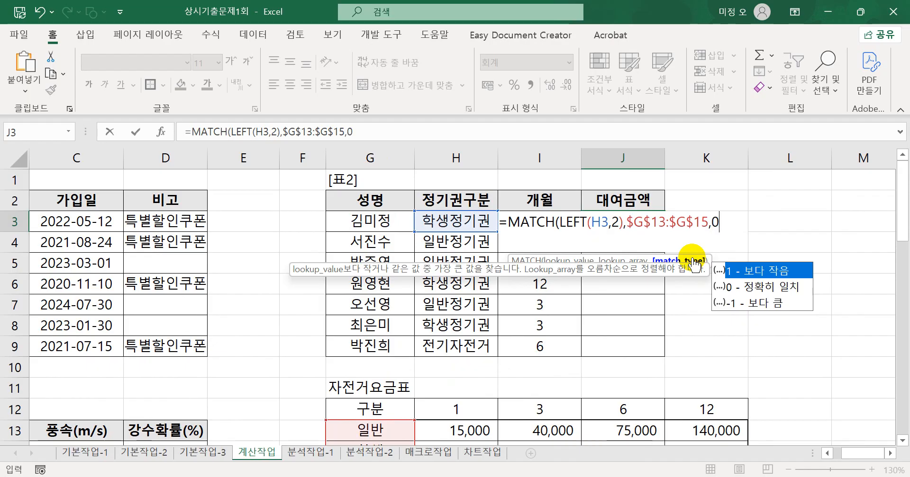
{"action": "type", "text": "0)"}
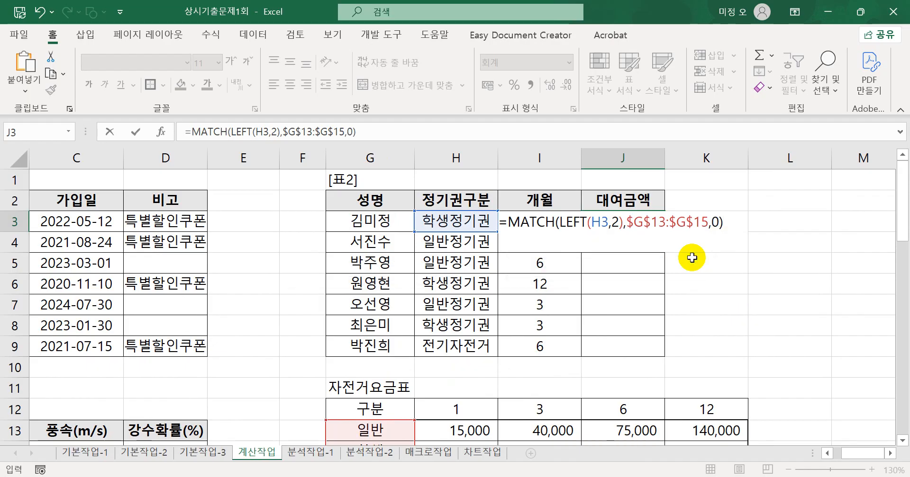
{"action": "key", "text": "Return"}
Fill the MATCH formula from J3 down to J9 and check the row positions against the 자전거요금표.
{"action": "left_click", "coordinate": [648, 222]}
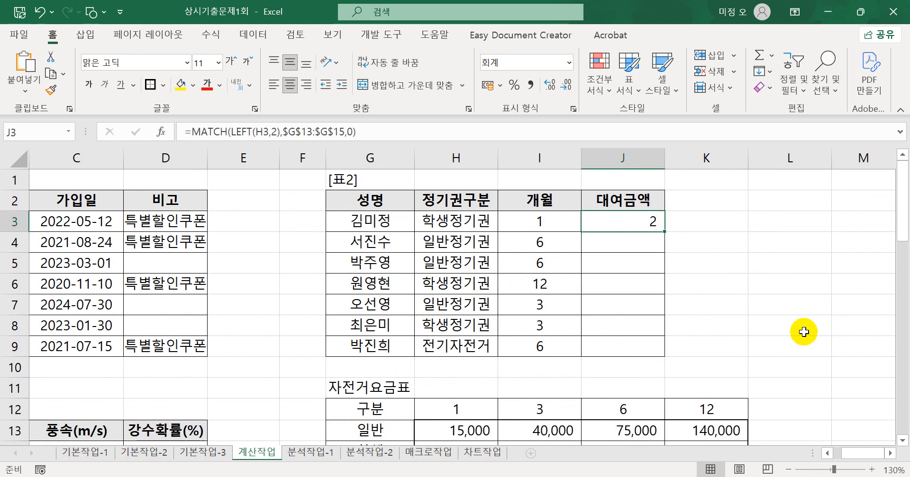
{"action": "scroll", "coordinate": [676, 210], "scroll_direction": "down", "scroll_amount": 1}
{"action": "scroll", "coordinate": [669, 209], "scroll_direction": "up", "scroll_amount": 1}
{"action": "left_click_drag", "start_coordinate": [664, 232], "coordinate": [655, 365]}
{"action": "scroll", "coordinate": [656, 260], "scroll_direction": "down", "scroll_amount": 1}
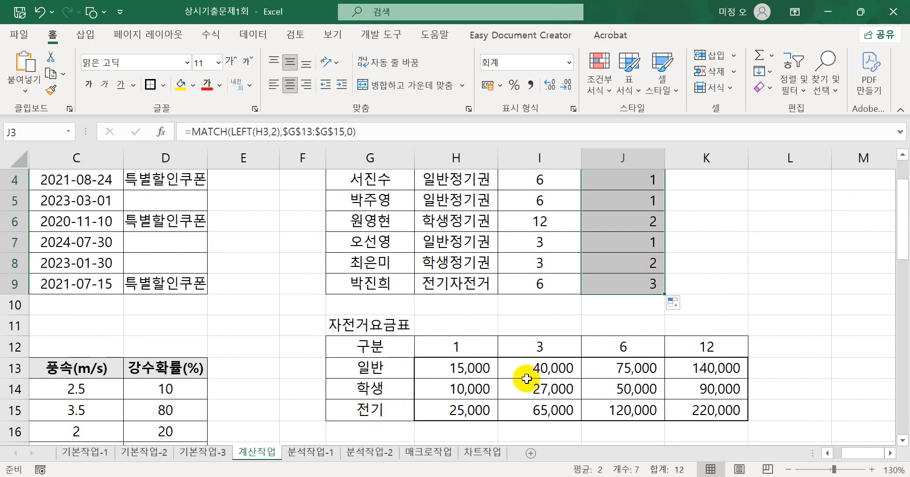
Enter =MATCH(I3,$H$12:$K$12,0) in K3 to find the column position of the 개월 value in the 자전거요금표.
{"action": "scroll", "coordinate": [526, 368], "scroll_direction": "up", "scroll_amount": 1}
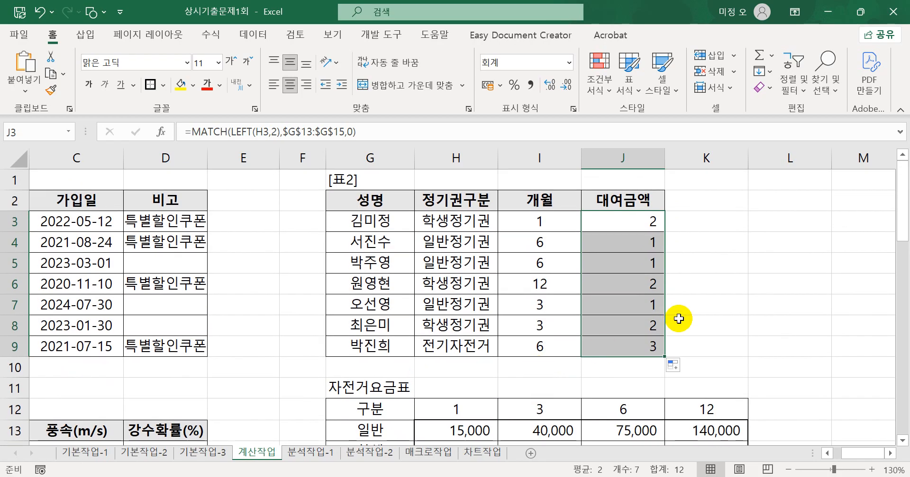
{"action": "left_click", "coordinate": [656, 225]}
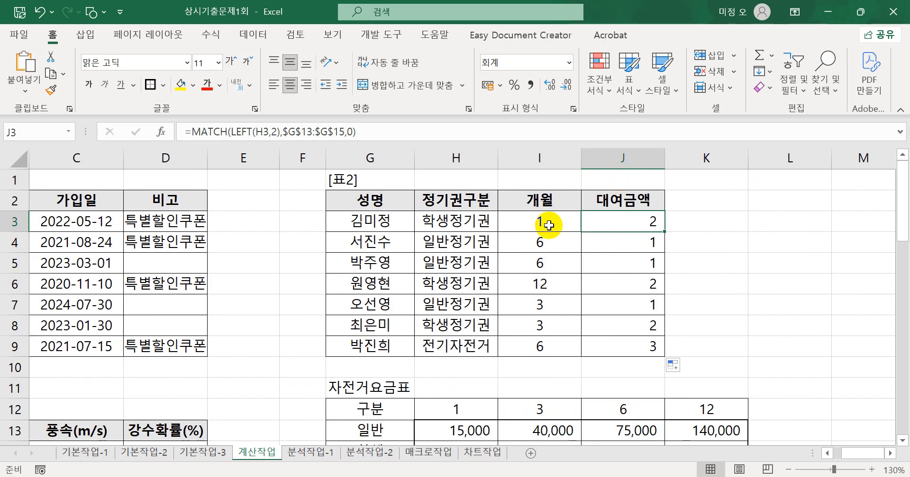
{"action": "left_click", "coordinate": [717, 228]}
{"action": "type", "text": "=m"}
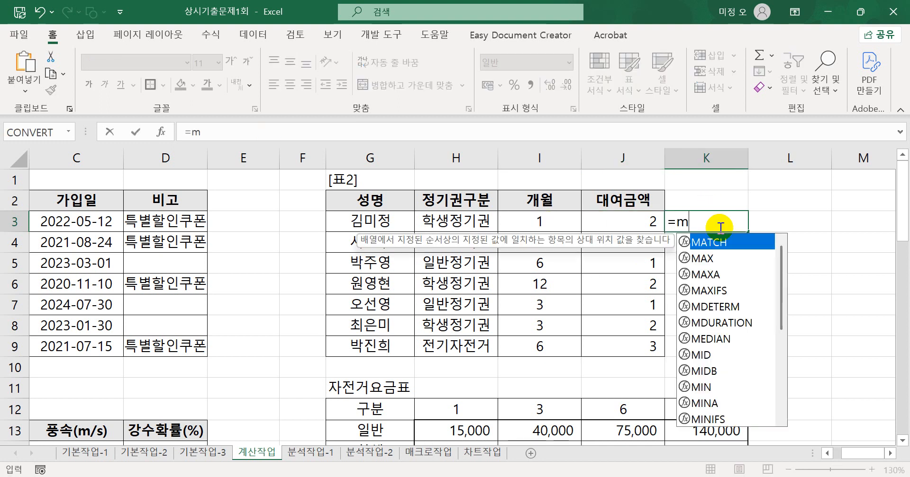
{"action": "key", "text": "Tab"}
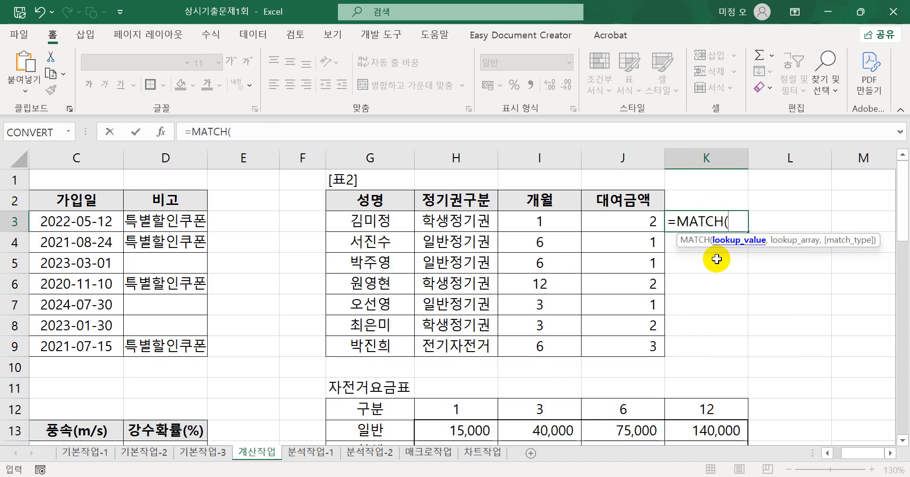
{"action": "left_click", "coordinate": [535, 225]}
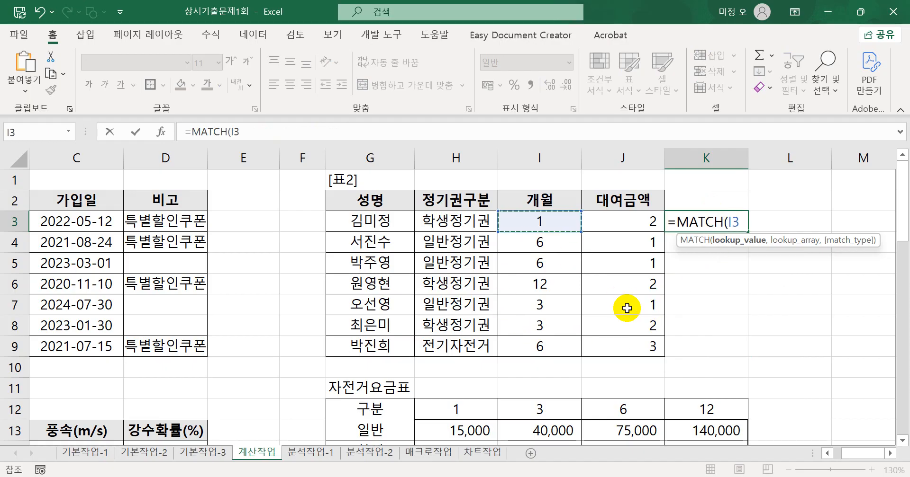
{"action": "type", "text": ","}
{"action": "left_click_drag", "start_coordinate": [492, 410], "coordinate": [694, 415]}
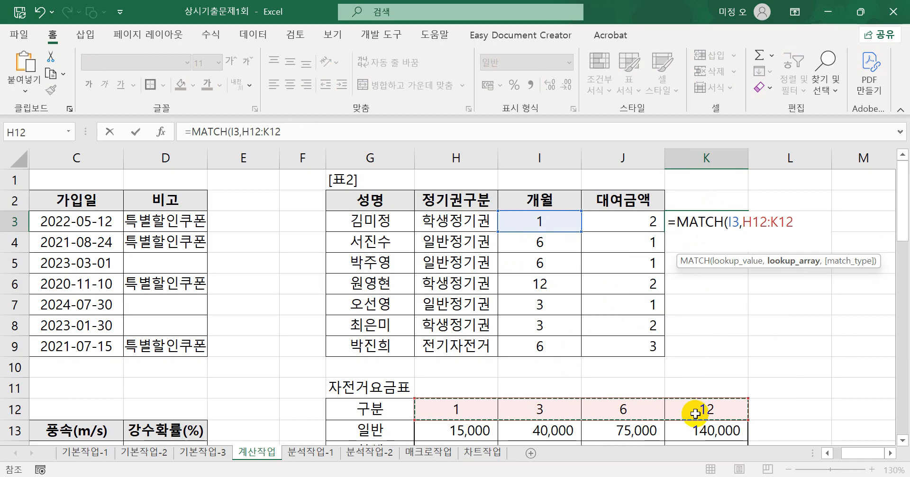
{"action": "key", "text": "F4"}
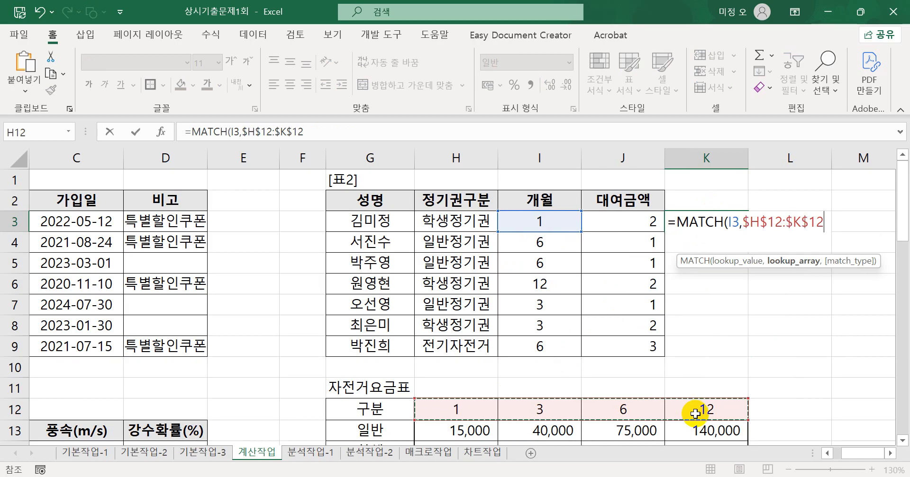
{"action": "type", "text": ",0"}
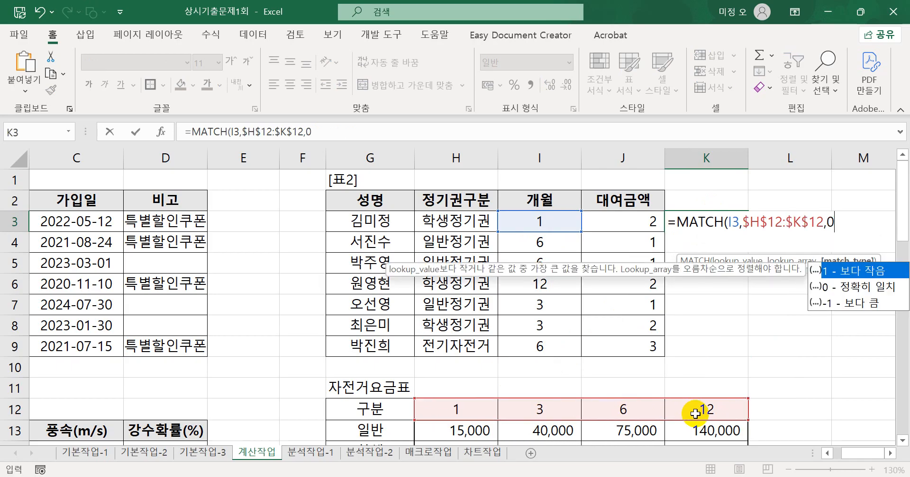
{"action": "scroll", "coordinate": [652, 354], "scroll_direction": "down", "scroll_amount": 1}
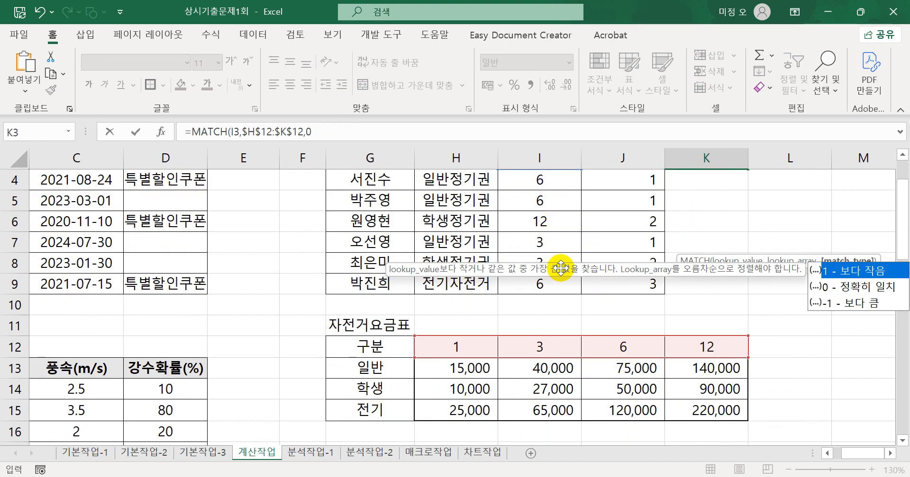
{"action": "type", "text": ")"}
{"action": "key", "text": "Return"}
{"action": "scroll", "coordinate": [559, 266], "scroll_direction": "up", "scroll_amount": 3}
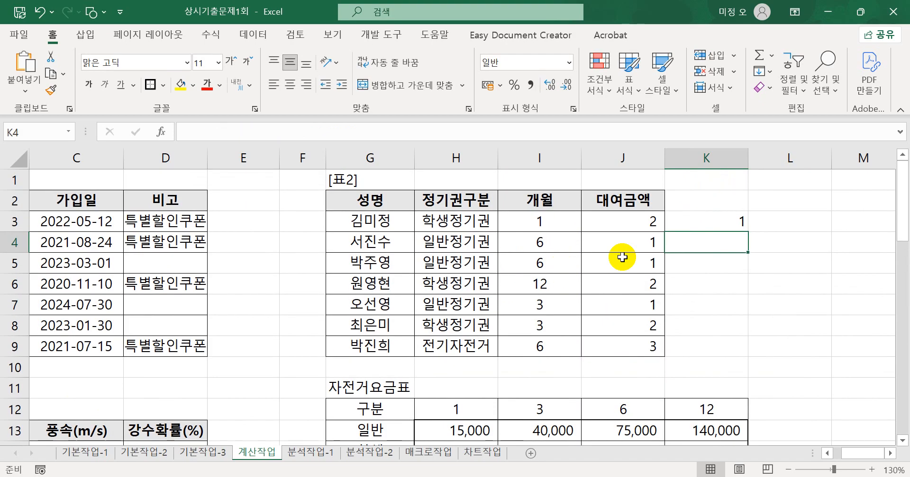
Fill the MATCH formula from K3 down to K6 and check the positions against the fee range H13:K15 of the 자전거요금표.
{"action": "left_click", "coordinate": [700, 220]}
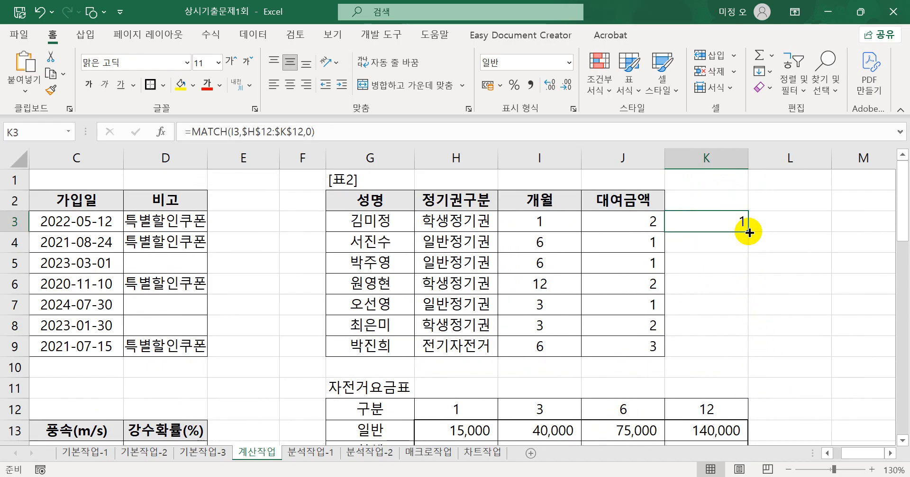
{"action": "left_click_drag", "start_coordinate": [748, 233], "coordinate": [748, 232]}
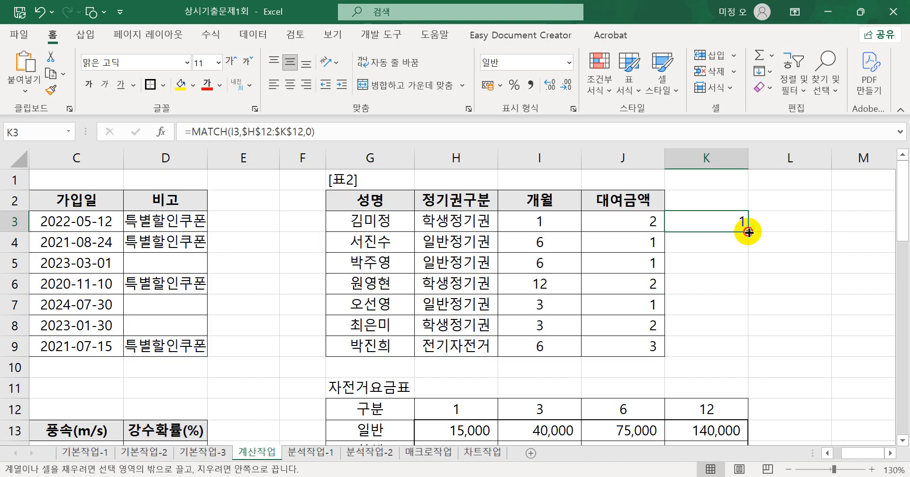
{"action": "left_click_drag", "start_coordinate": [749, 232], "coordinate": [751, 250]}
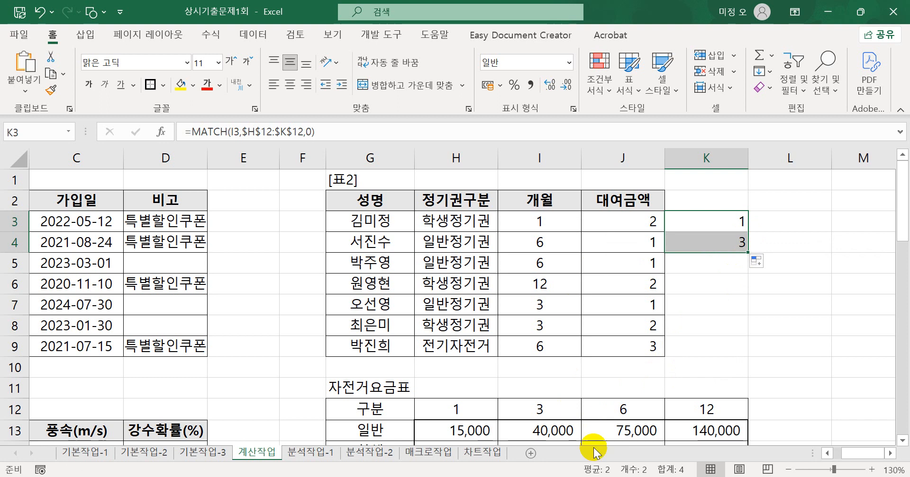
{"action": "left_click_drag", "start_coordinate": [747, 252], "coordinate": [747, 299]}
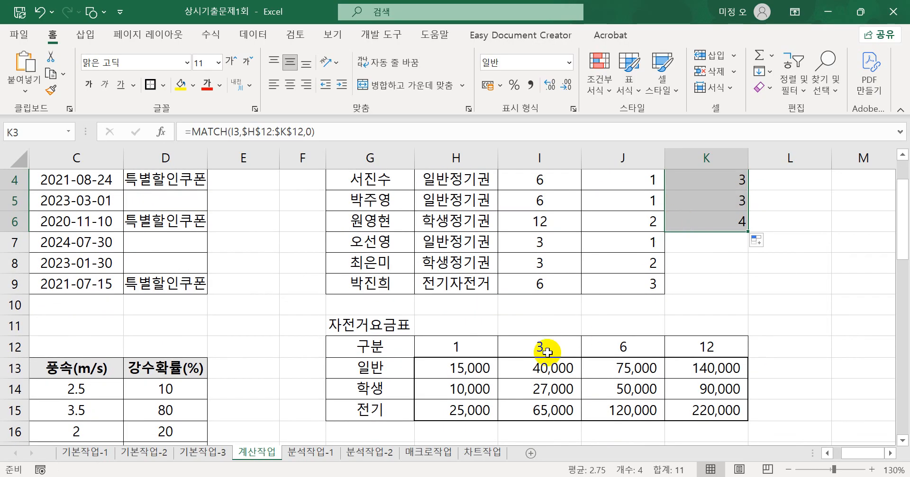
{"action": "left_click_drag", "start_coordinate": [467, 372], "coordinate": [695, 409]}
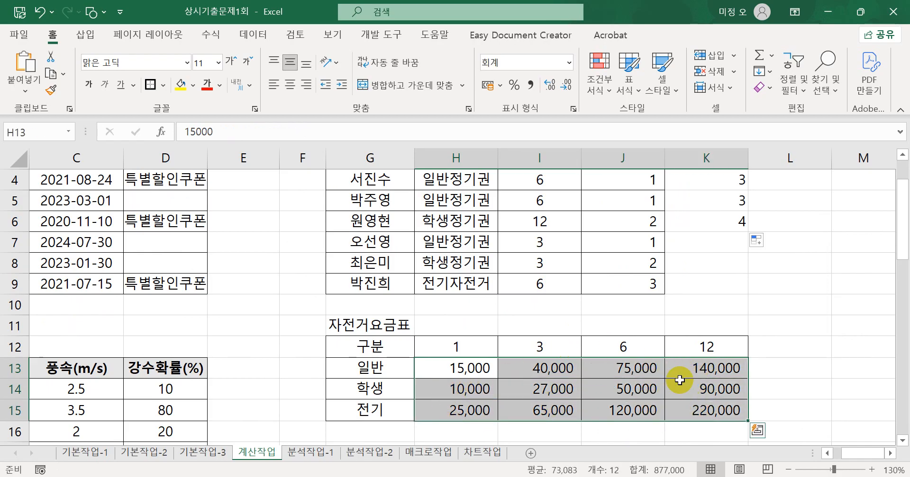
{"action": "scroll", "coordinate": [663, 370], "scroll_direction": "up", "scroll_amount": 1}
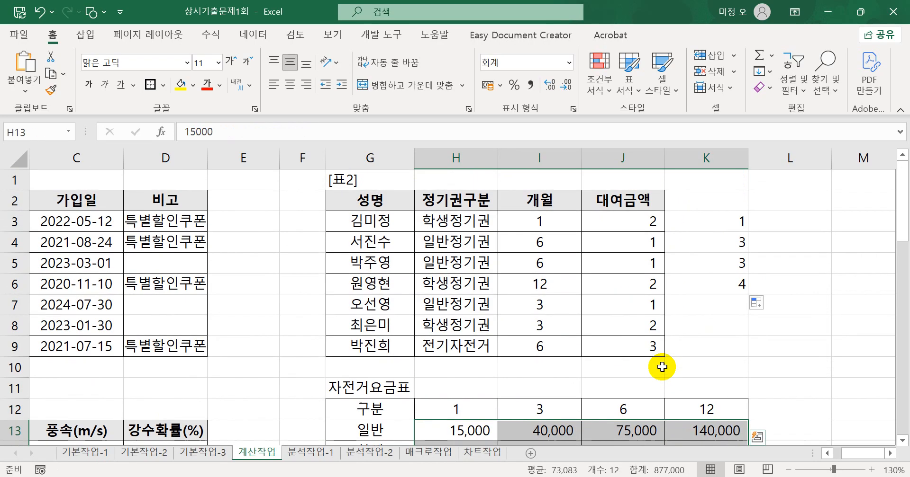
{"action": "left_click", "coordinate": [635, 222]}
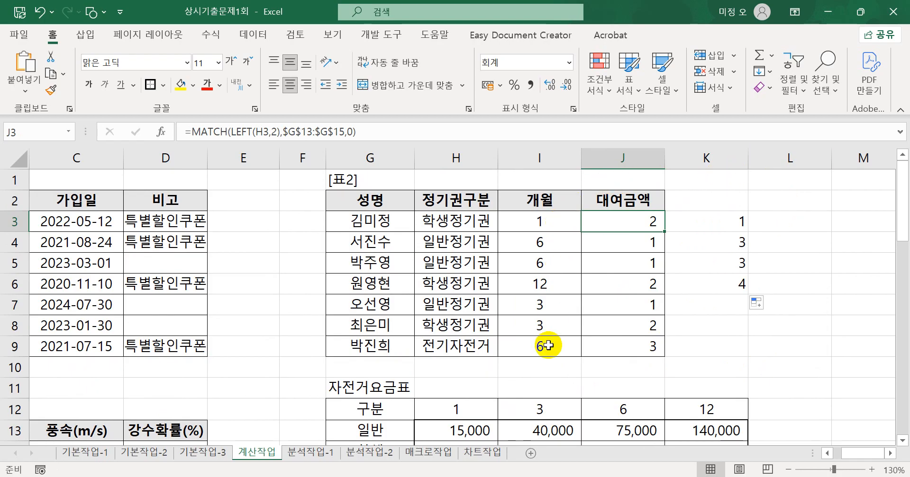
{"action": "scroll", "coordinate": [547, 346], "scroll_direction": "down", "scroll_amount": 1}
{"action": "left_click_drag", "start_coordinate": [467, 368], "coordinate": [672, 404]}
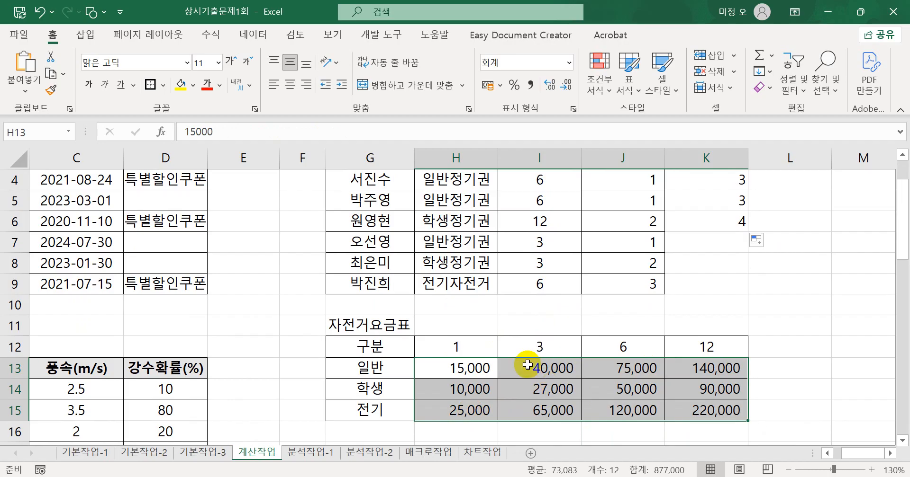
Wrap the J3 formula in INDEX with the absolute fee range $H$13:$K$15 as array and the existing MATCH as row number.
{"action": "scroll", "coordinate": [602, 331], "scroll_direction": "up", "scroll_amount": 1}
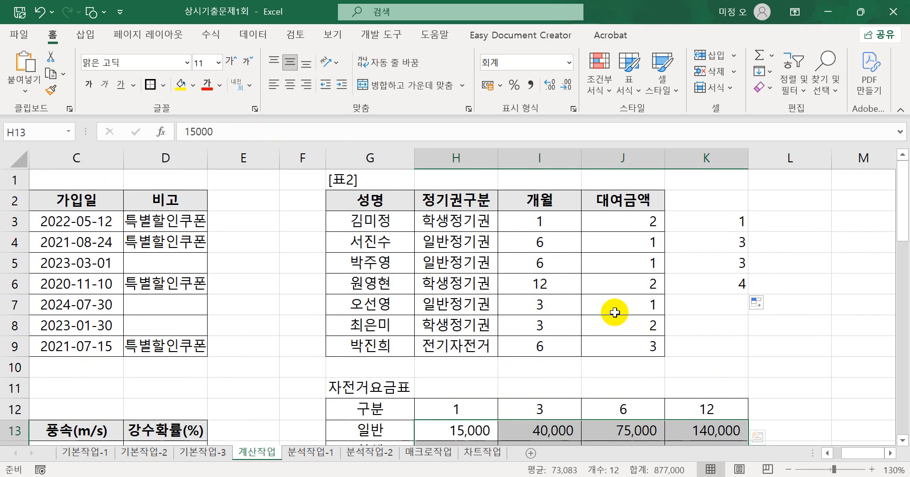
{"action": "double_click", "coordinate": [628, 219]}
{"action": "left_click", "coordinate": [509, 221]}
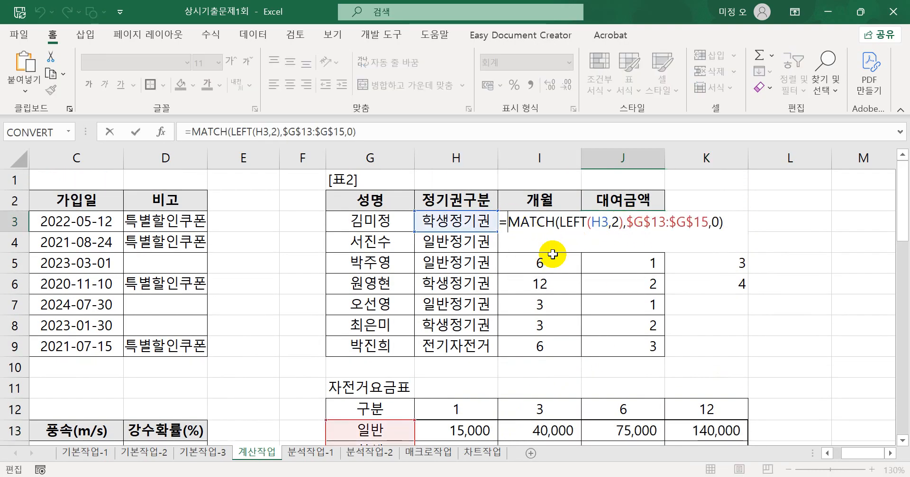
{"action": "type", "text": "in"}
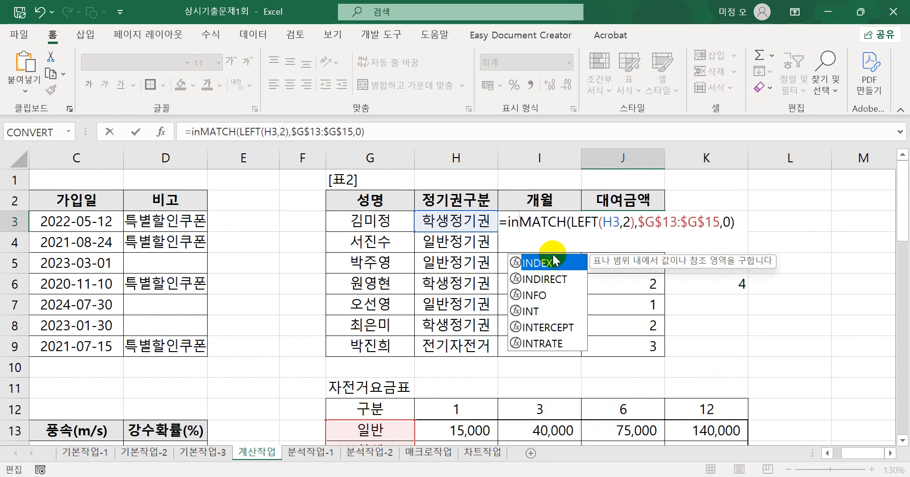
{"action": "double_click", "coordinate": [540, 263]}
{"action": "scroll", "coordinate": [539, 331], "scroll_direction": "down", "scroll_amount": 1}
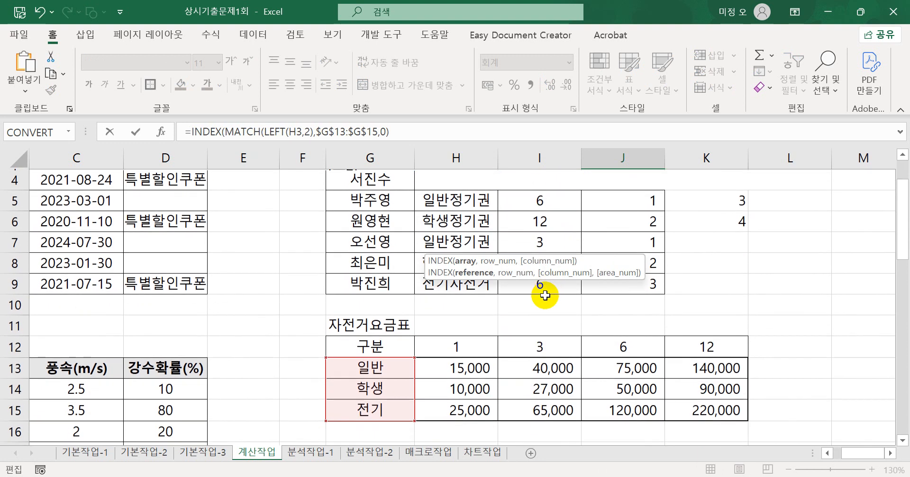
{"action": "left_click_drag", "start_coordinate": [447, 368], "coordinate": [694, 403]}
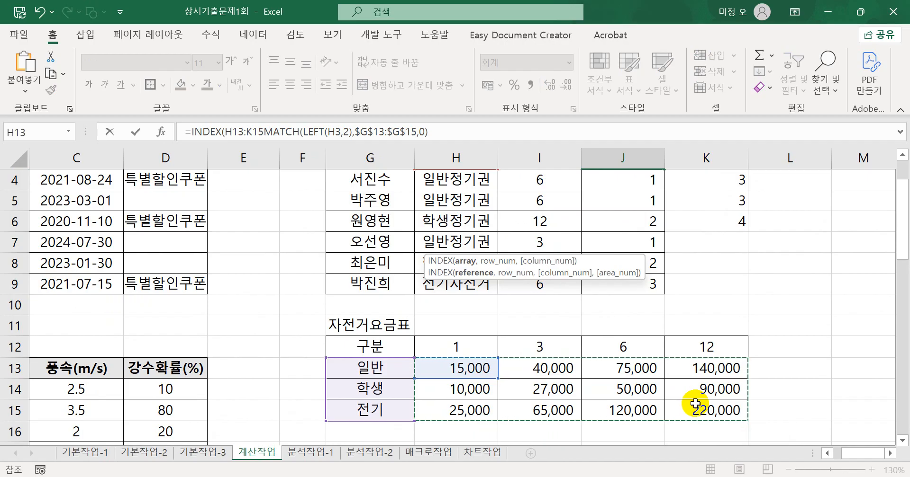
{"action": "key", "text": "F4"}
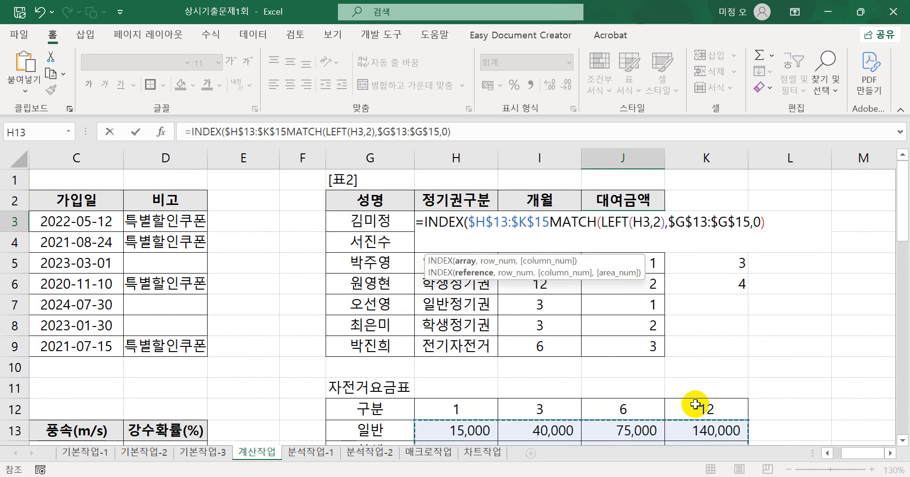
{"action": "type", "text": ","}
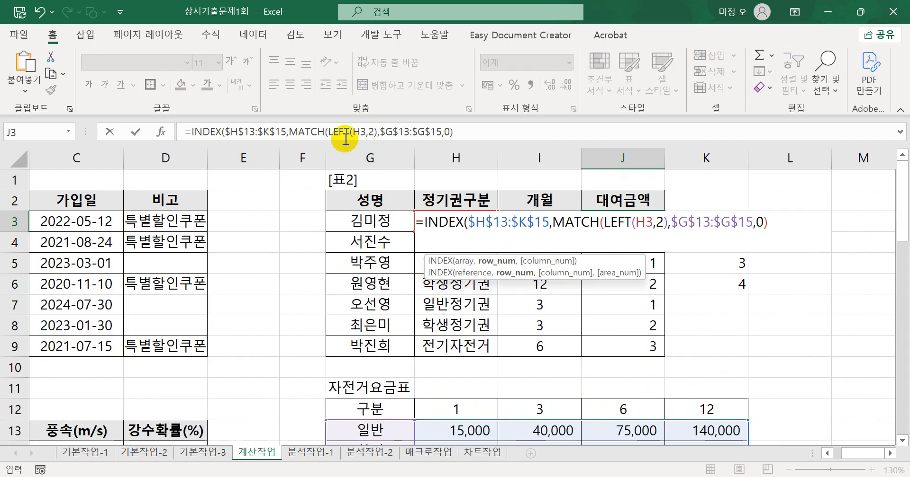
Complete the J3 INDEX formula with MATCH(I3,$H$12:$K$12,0) as the column number and enter it.
{"action": "left_click", "coordinate": [497, 132]}
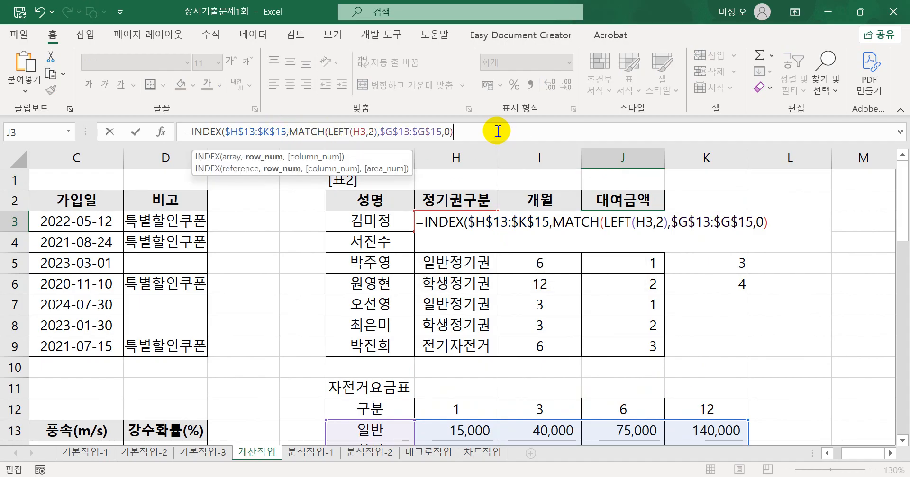
{"action": "type", "text": ","}
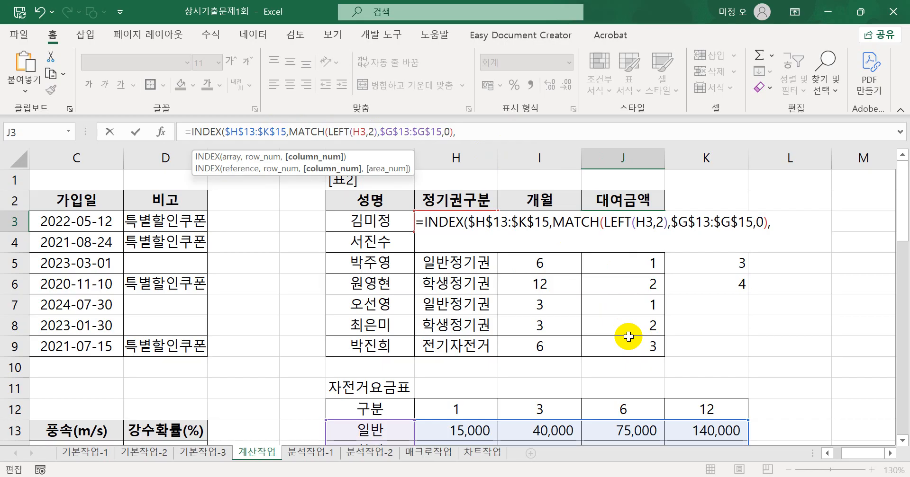
{"action": "type", "text": "m"}
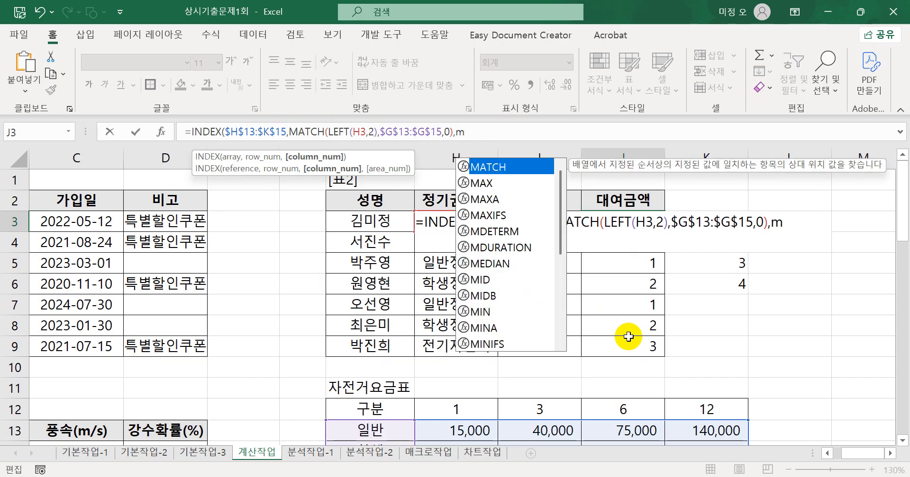
{"action": "key", "text": "Tab"}
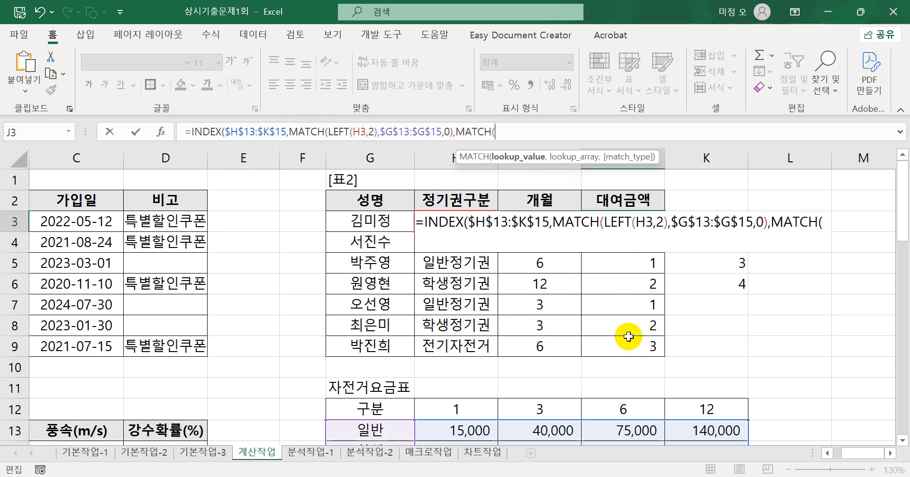
{"action": "key", "text": "Left"}
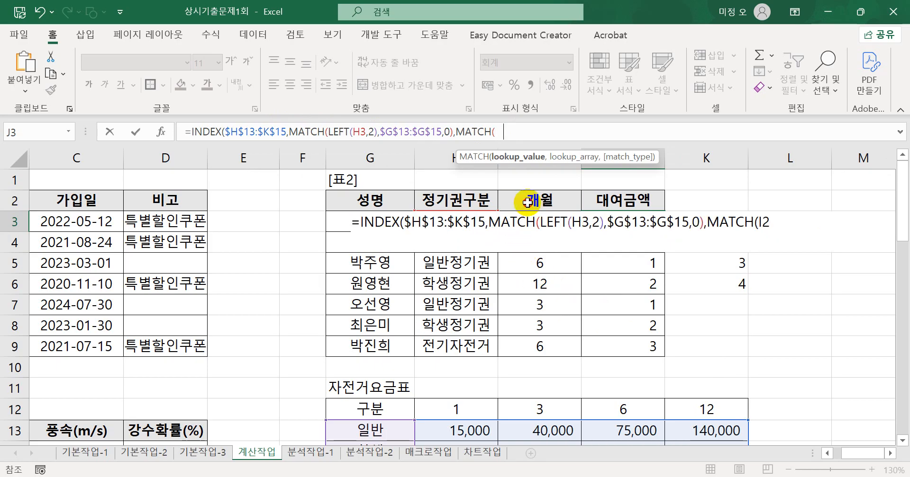
{"action": "type", "text": ","}
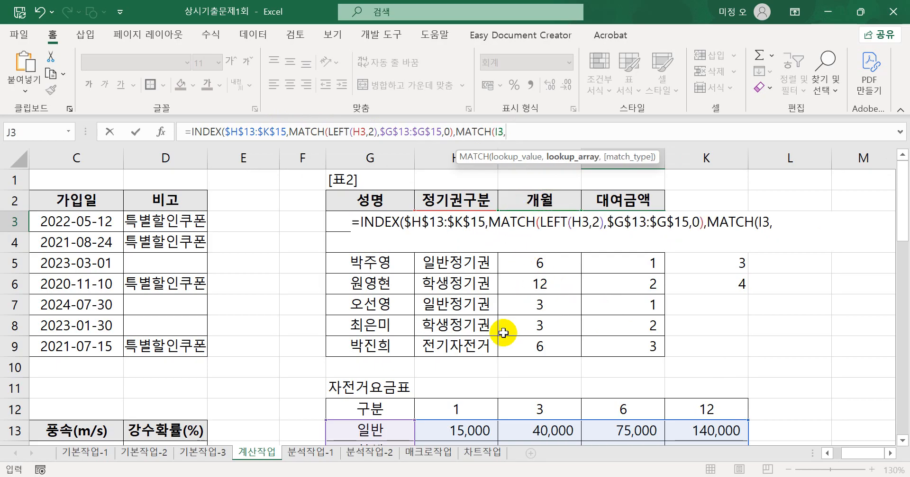
{"action": "left_click_drag", "start_coordinate": [455, 408], "coordinate": [695, 411]}
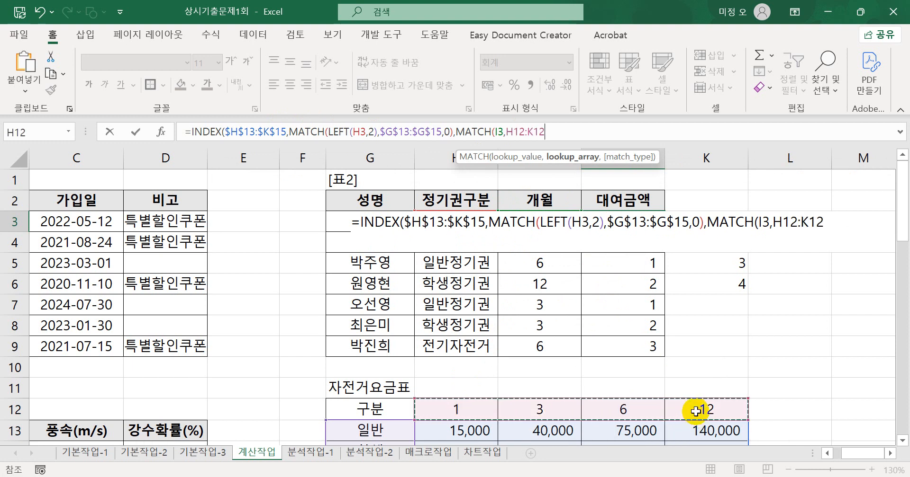
{"action": "key", "text": "F4"}
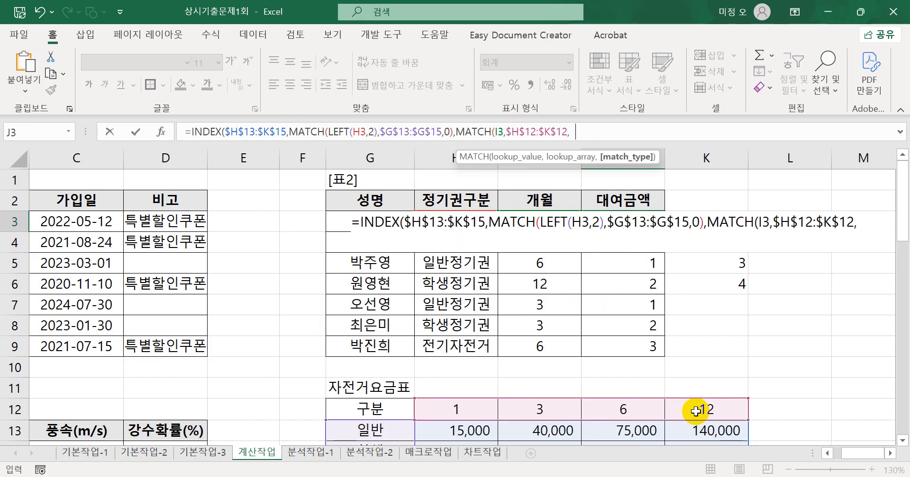
{"action": "type", "text": ",0"}
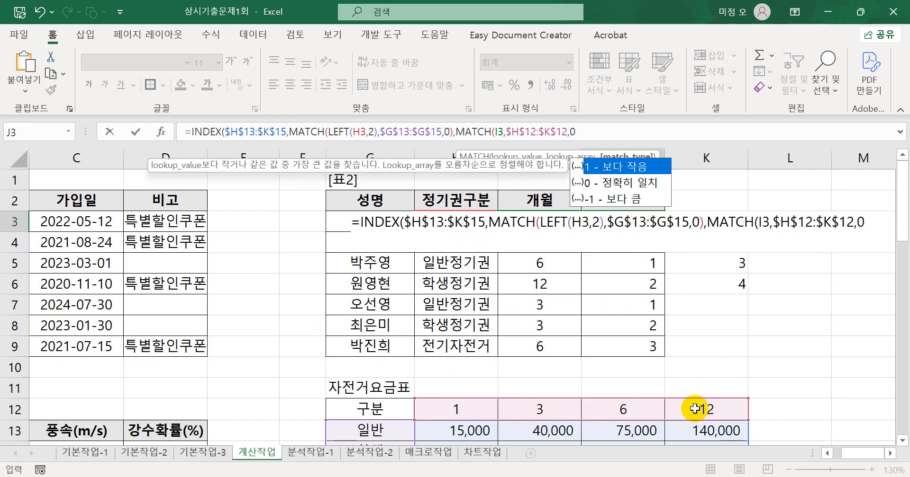
{"action": "type", "text": ")"}
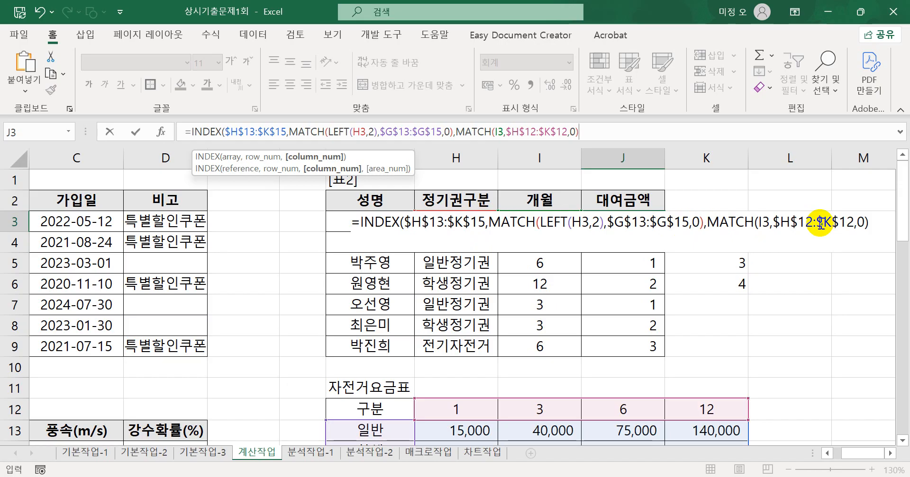
{"action": "left_click", "coordinate": [870, 221]}
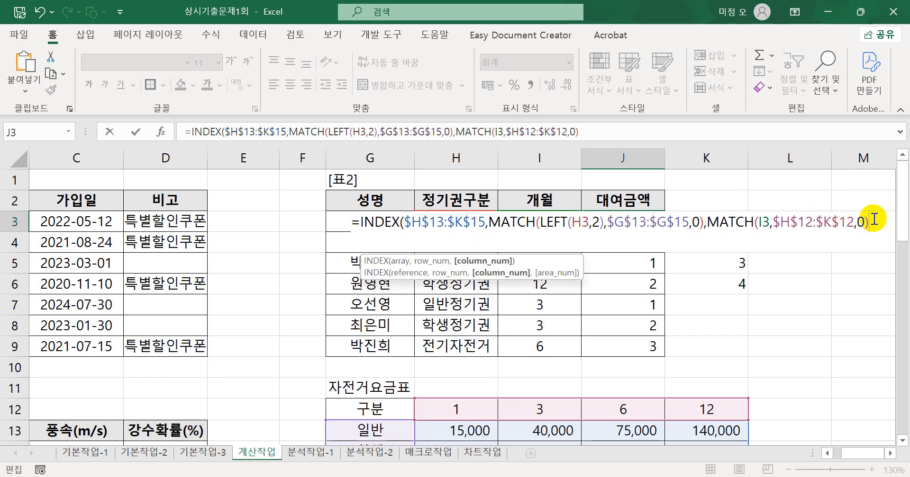
{"action": "type", "text": ")"}
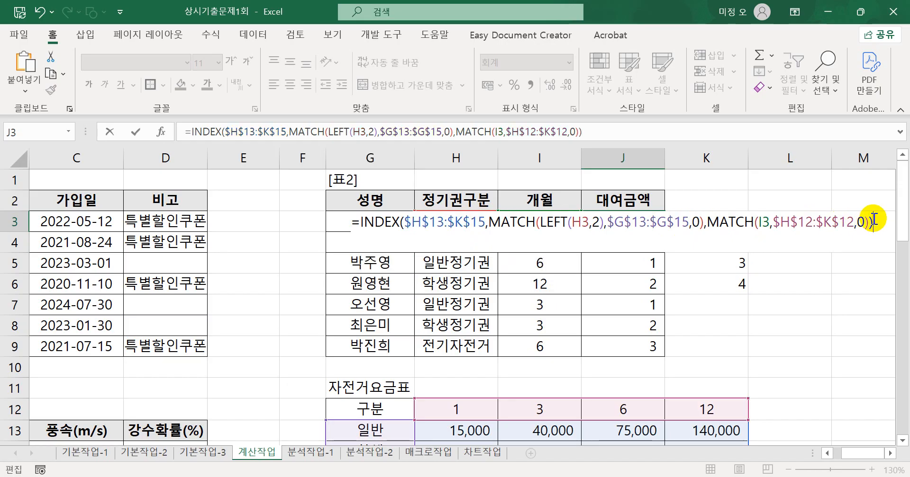
{"action": "key", "text": "Return"}
Fill the INDEX formula from J3 down to J9 and check the 대여금액 results against the 자전거요금표.
{"action": "left_click", "coordinate": [637, 221]}
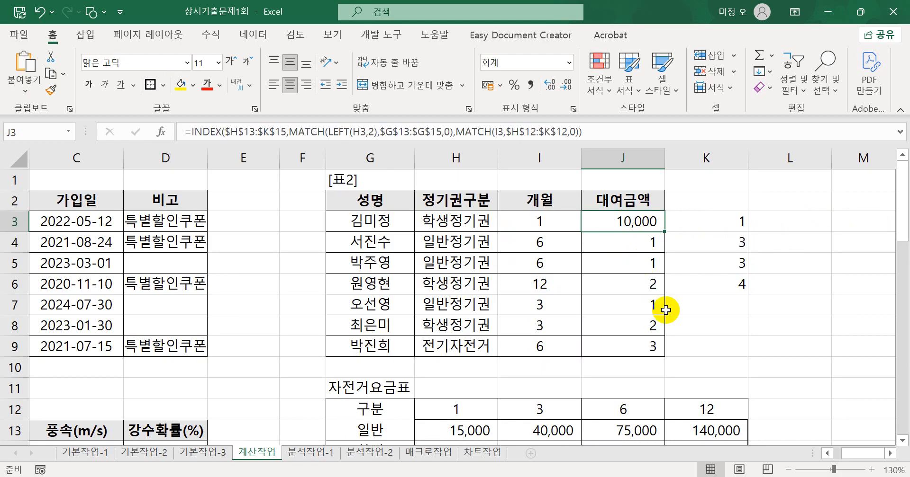
{"action": "scroll", "coordinate": [665, 310], "scroll_direction": "down", "scroll_amount": 1}
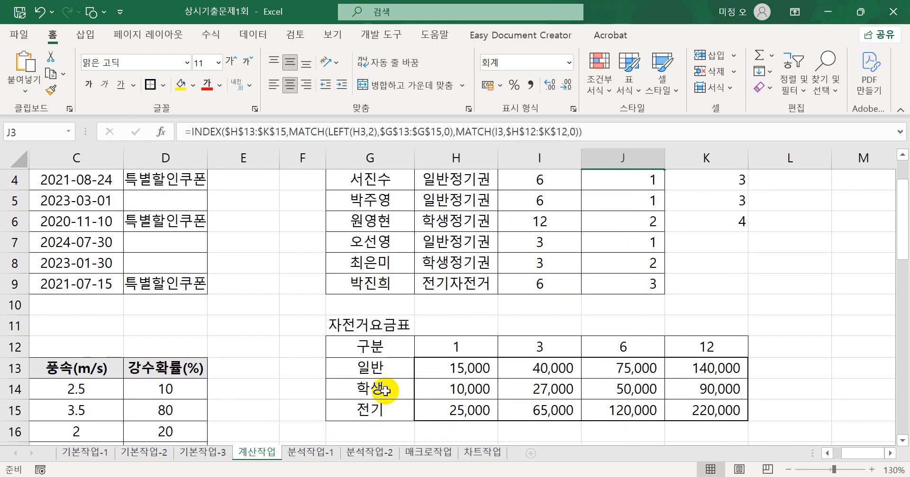
{"action": "scroll", "coordinate": [384, 391], "scroll_direction": "up", "scroll_amount": 1}
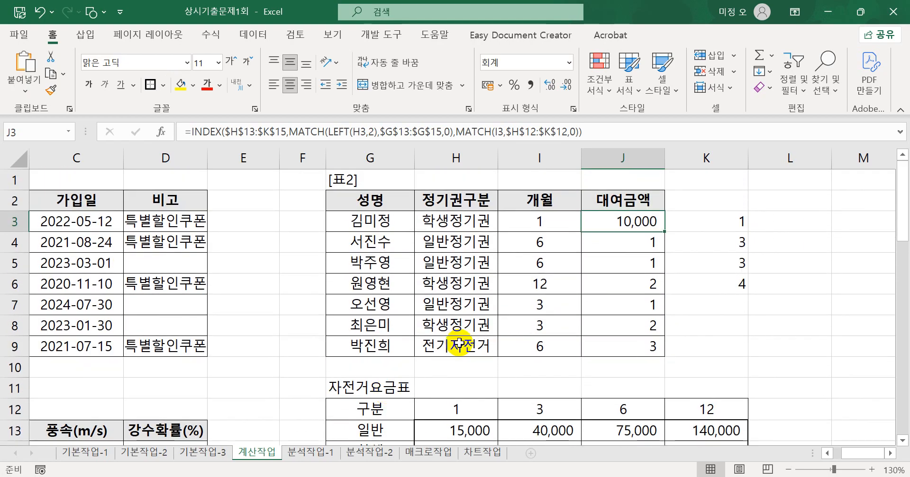
{"action": "scroll", "coordinate": [453, 377], "scroll_direction": "down", "scroll_amount": 1}
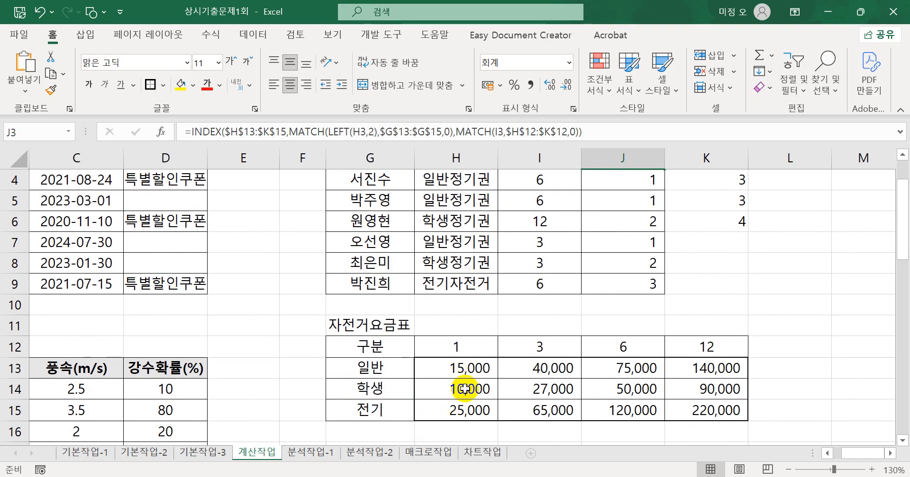
{"action": "scroll", "coordinate": [462, 389], "scroll_direction": "up", "scroll_amount": 1}
{"action": "left_click_drag", "start_coordinate": [663, 232], "coordinate": [661, 350]}
{"action": "scroll", "coordinate": [661, 350], "scroll_direction": "down", "scroll_amount": 1}
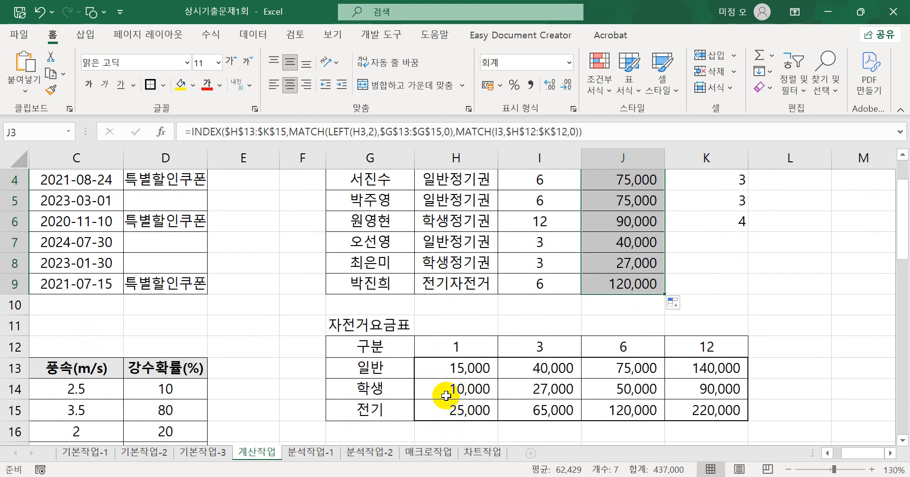
{"action": "scroll", "coordinate": [529, 350], "scroll_direction": "up", "scroll_amount": 1}
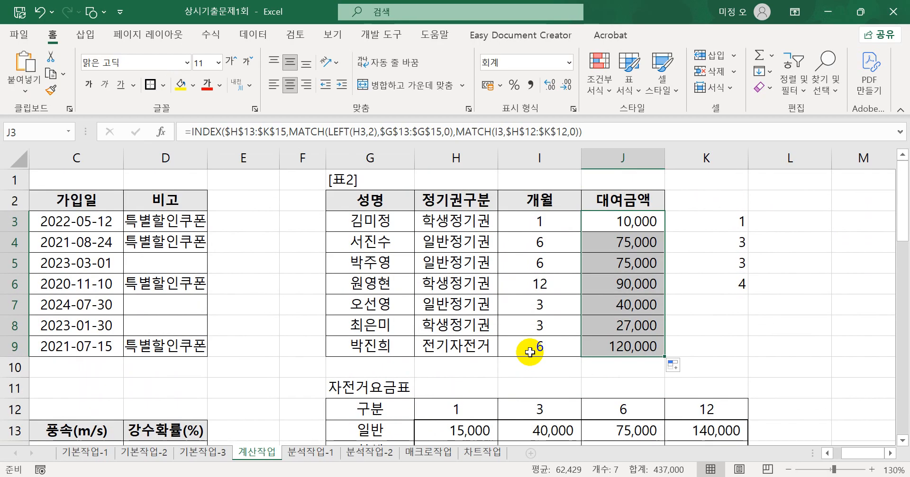
{"action": "scroll", "coordinate": [548, 367], "scroll_direction": "down", "scroll_amount": 2}
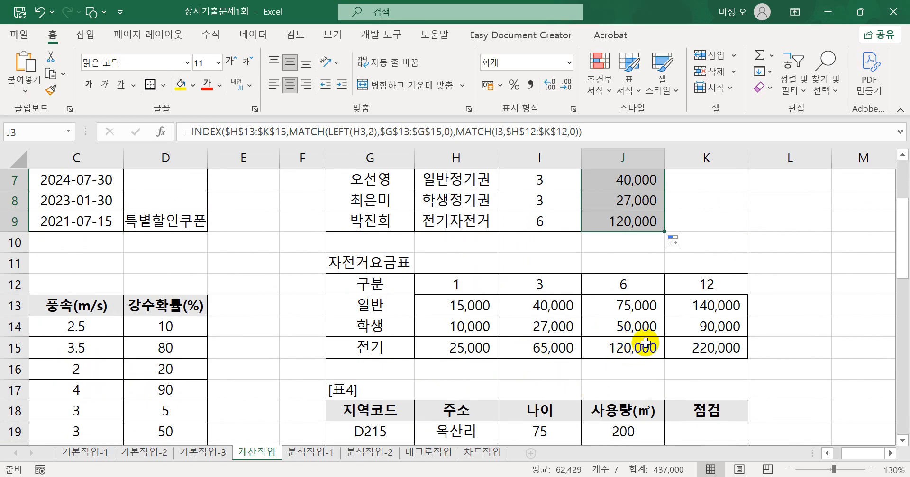
{"action": "scroll", "coordinate": [645, 342], "scroll_direction": "up", "scroll_amount": 2}
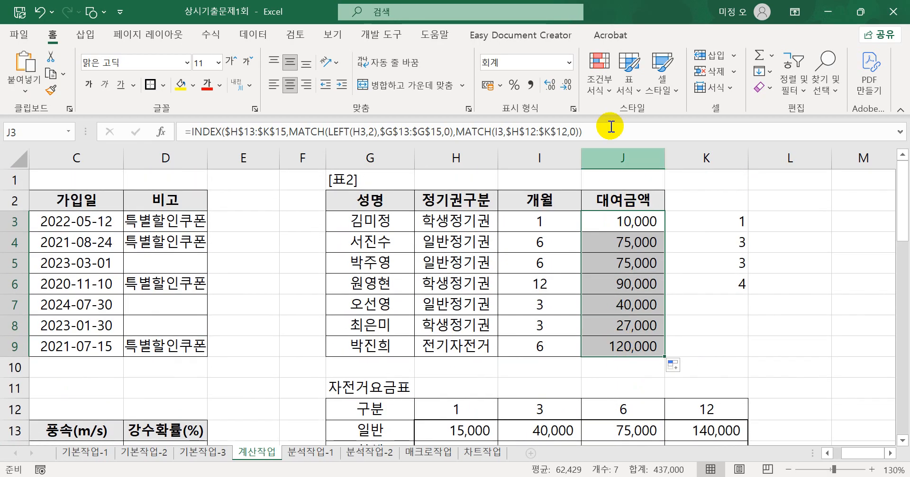
Copy the full J3 INDEX formula into line 2 of the Notepad list, then return to the Excel sheet.
{"action": "key", "text": "F2"}
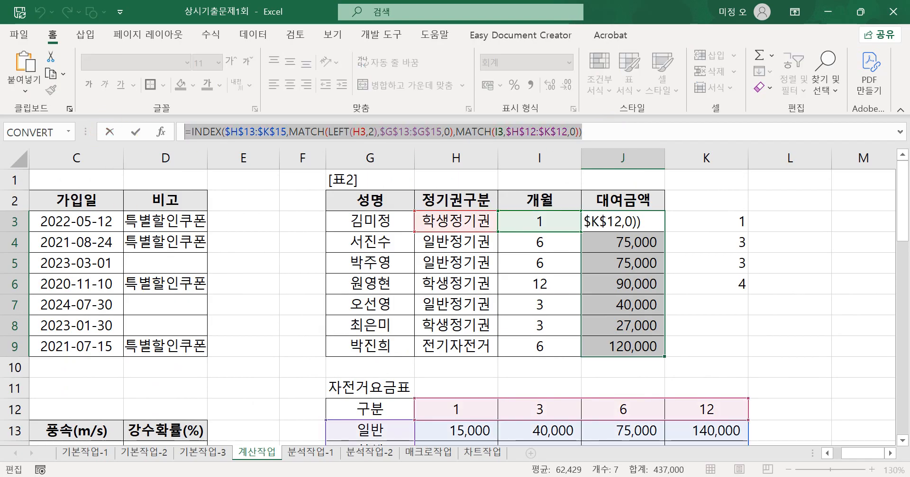
{"action": "key", "text": "alt+Tab"}
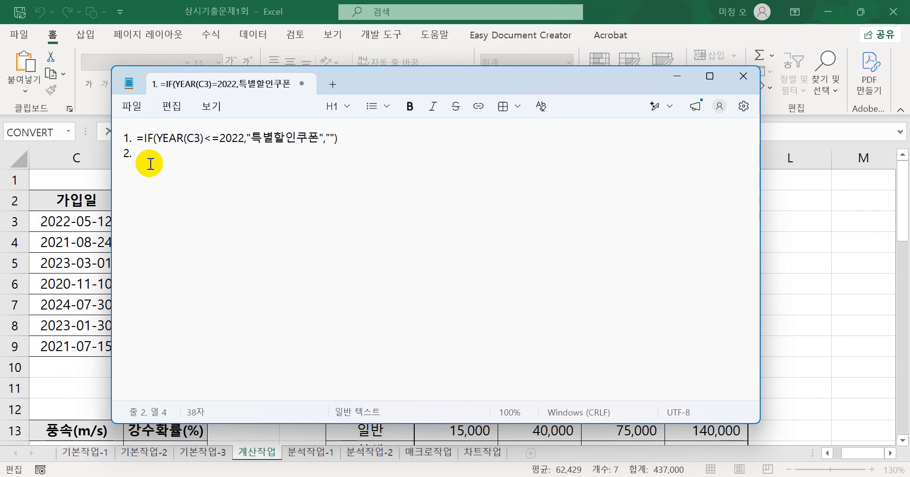
{"action": "type", "text": "=INDEX($H$13:$K$15,MATCH(LEFT(H3,2),$G$13:$G$15,0),MATCH(I3,$H$12:$K$12,0))"}
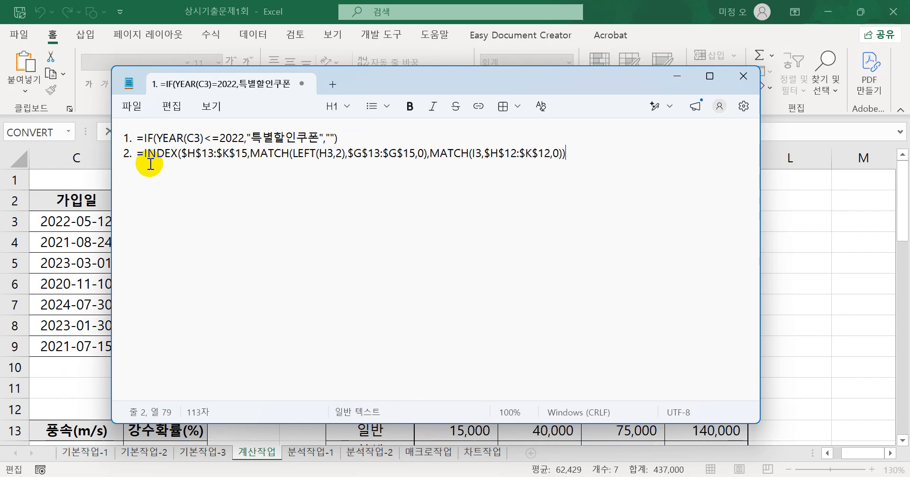
{"action": "left_click", "coordinate": [604, 12]}
{"action": "key", "text": "Return"}
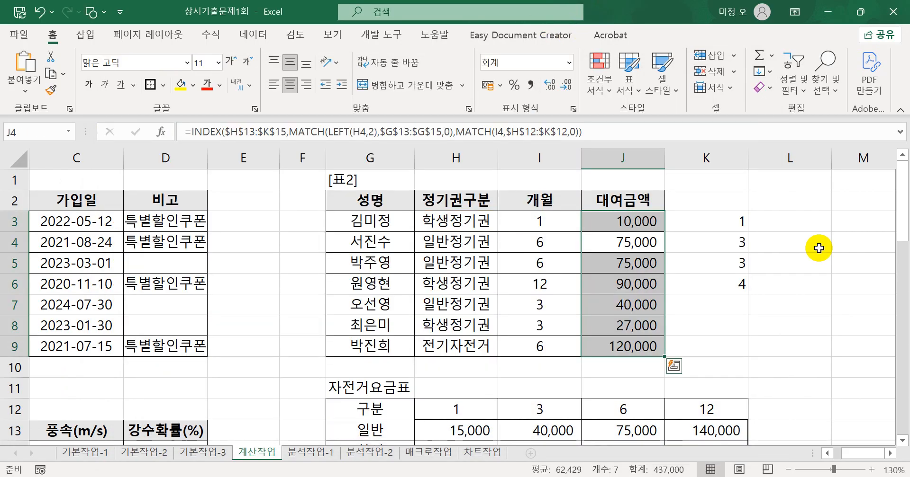
Delete the helper MATCH formulas in K3:K6 and check the 대여금액 formulas in J3 through J7.
{"action": "left_click_drag", "start_coordinate": [729, 225], "coordinate": [734, 282]}
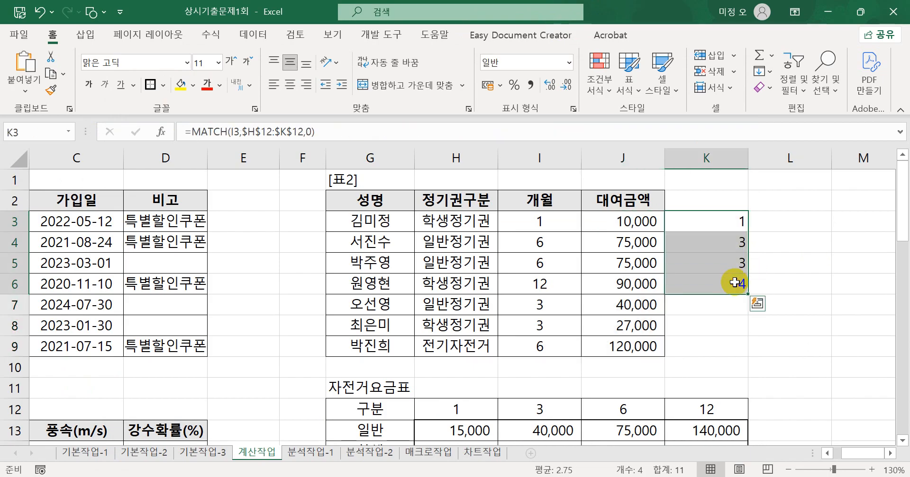
{"action": "key", "text": "Delete"}
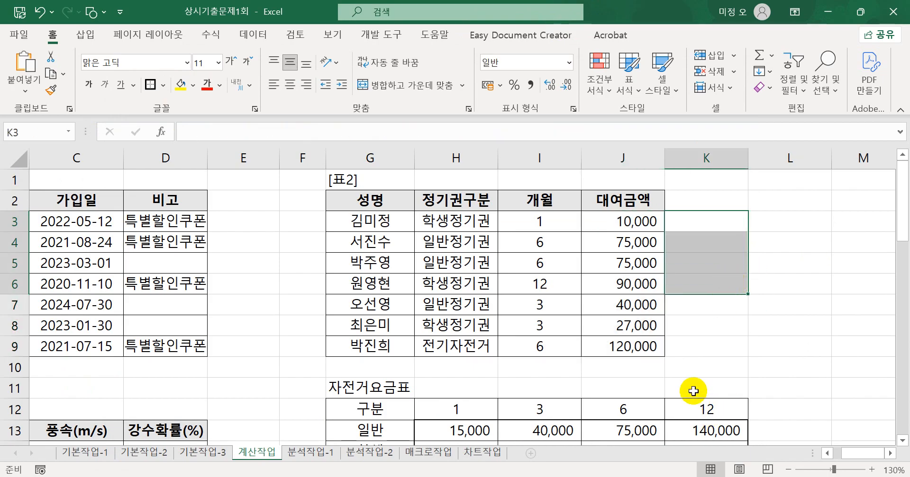
{"action": "left_click", "coordinate": [644, 222]}
{"action": "left_click", "coordinate": [644, 244]}
{"action": "left_click", "coordinate": [643, 264]}
{"action": "left_click", "coordinate": [642, 283]}
{"action": "left_click", "coordinate": [644, 304]}
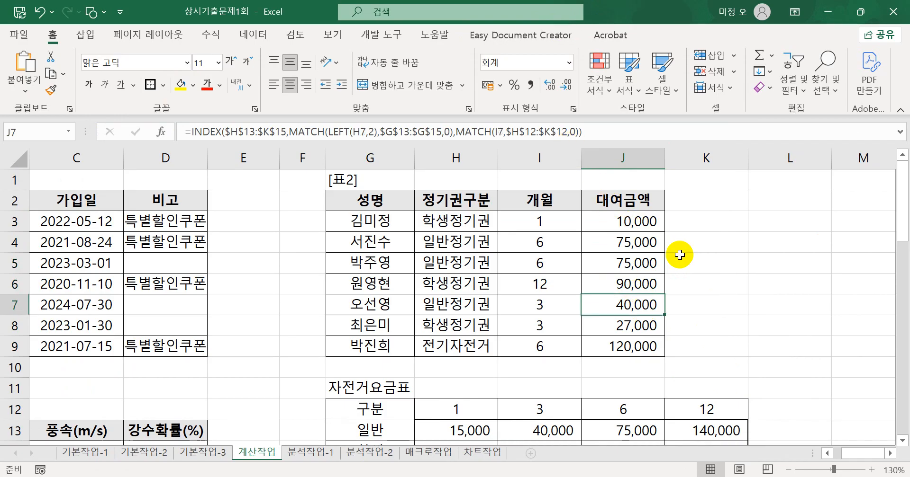
Start a COUNTIFS formula in D23 for 강수확률/풍속 개수 with range D14:D21 and criterion ">=50%".
{"action": "scroll", "coordinate": [679, 255], "scroll_direction": "down", "scroll_amount": 2}
{"action": "left_click_drag", "start_coordinate": [830, 456], "coordinate": [826, 455]}
{"action": "scroll", "coordinate": [493, 299], "scroll_direction": "down", "scroll_amount": 2}
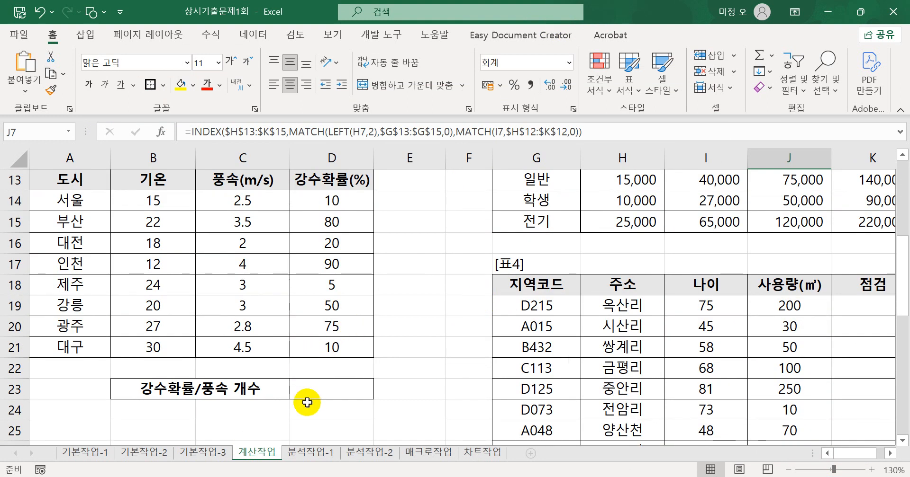
{"action": "left_click", "coordinate": [316, 391]}
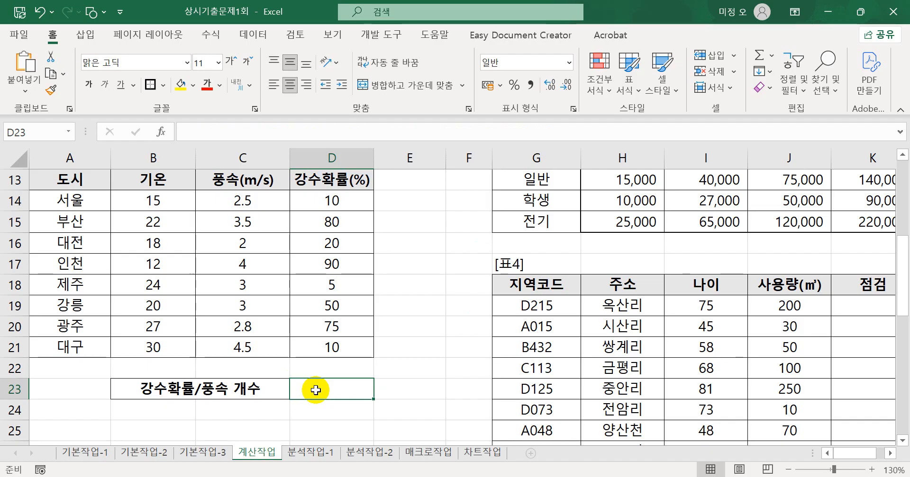
{"action": "type", "text": "=cou"}
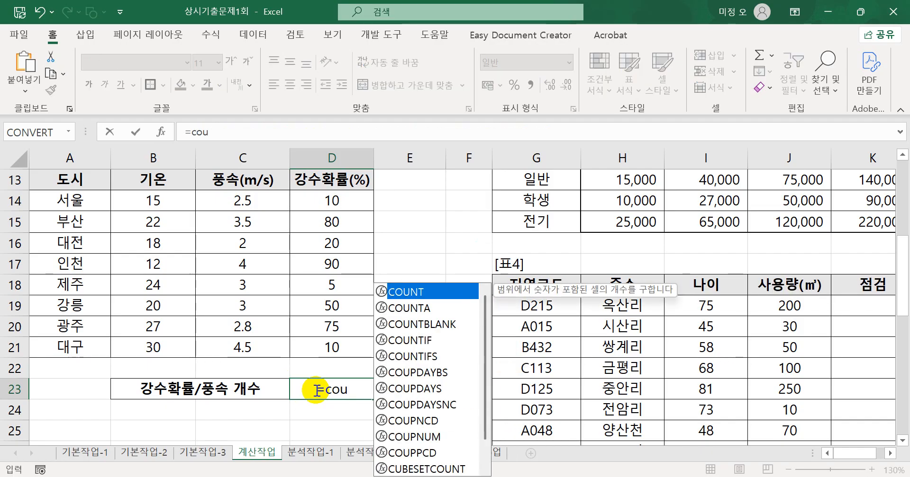
{"action": "key", "text": "Down"}
{"action": "key", "text": "Down"}
{"action": "key", "text": "Down"}
{"action": "key", "text": "Down"}
{"action": "key", "text": "Tab"}
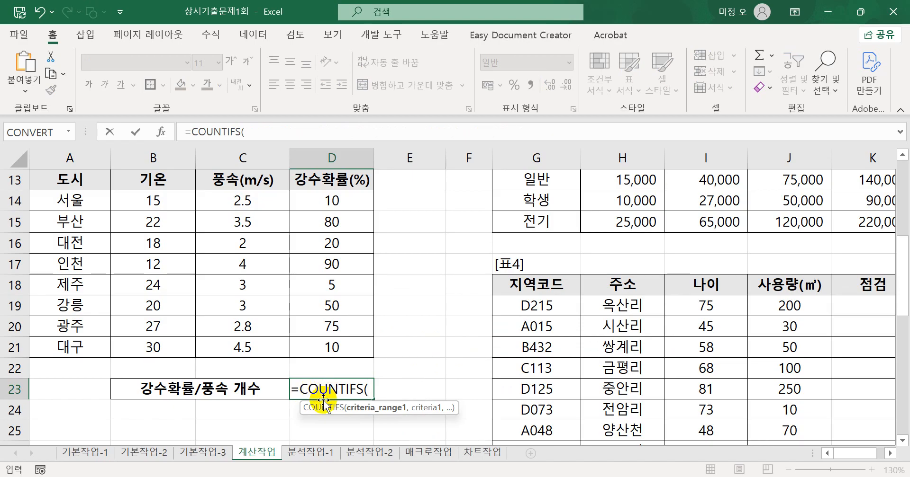
{"action": "scroll", "coordinate": [324, 401], "scroll_direction": "up", "scroll_amount": 2}
{"action": "scroll", "coordinate": [324, 401], "scroll_direction": "down", "scroll_amount": 2}
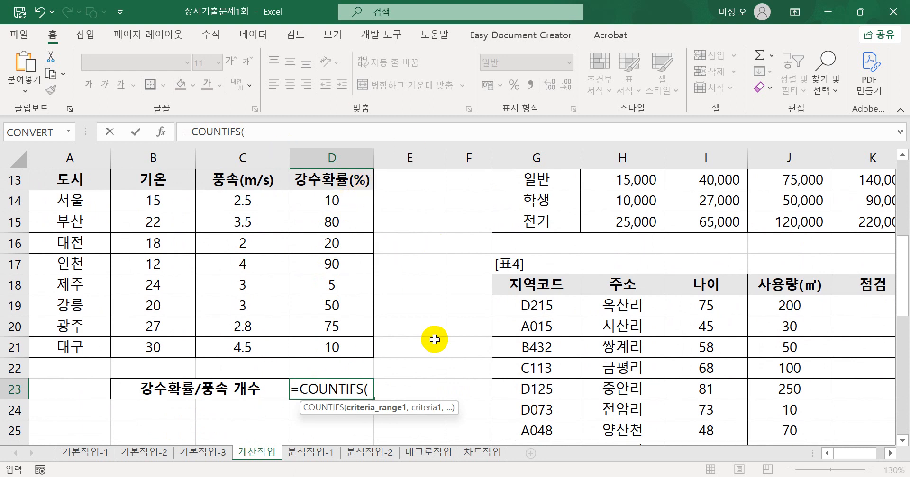
{"action": "left_click_drag", "start_coordinate": [356, 201], "coordinate": [351, 346]}
{"action": "type", "text": ",\">=50%"}
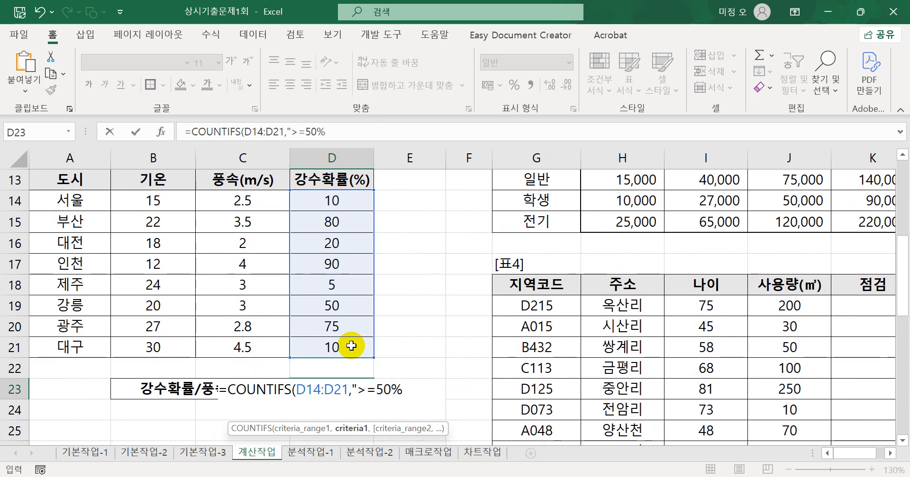
{"action": "type", "text": "\""}
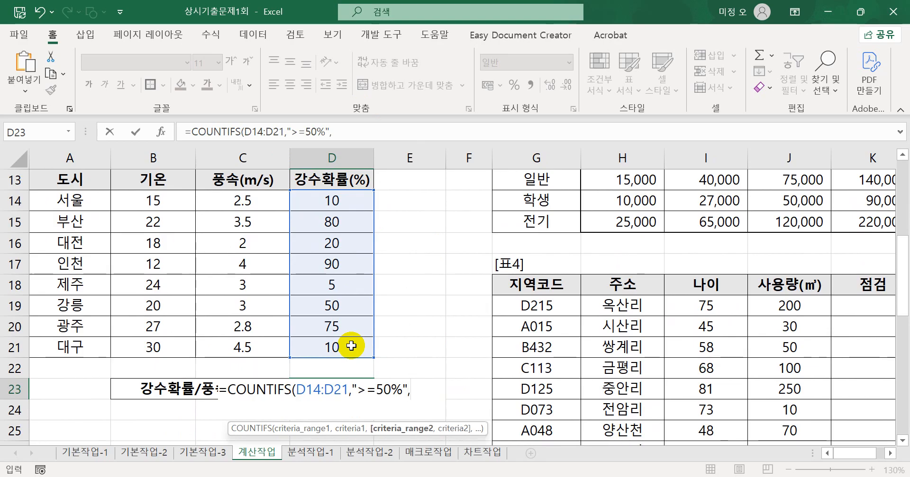
Complete the COUNTIFS formula in D23 with the 풍속 range C14:C21 and the criterion ">=3.0".
{"action": "type", "text": ","}
{"action": "left_click_drag", "start_coordinate": [254, 203], "coordinate": [266, 347]}
{"action": "type", "text": ","}
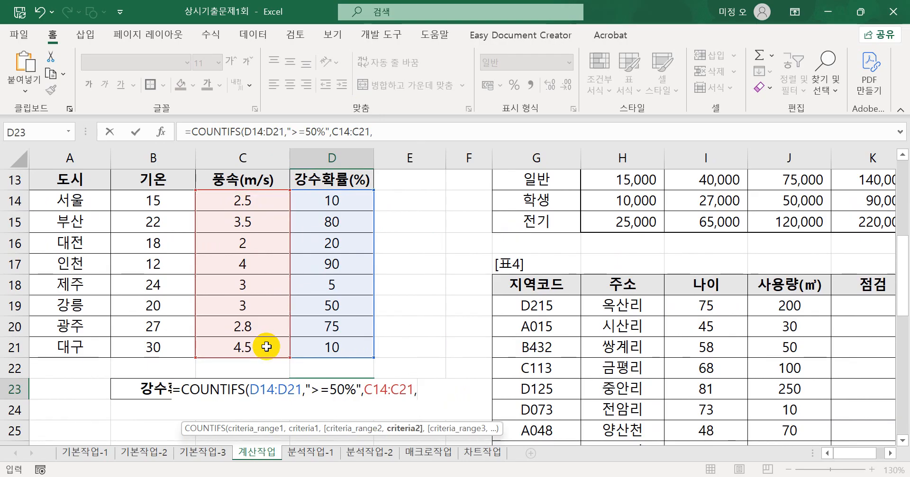
{"action": "type", "text": "\">"}
{"action": "type", "text": "=3.0"}
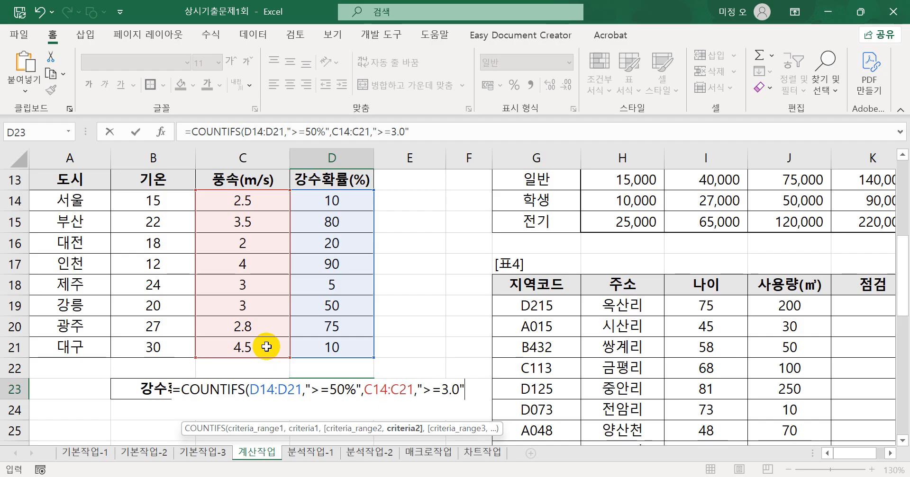
{"action": "type", "text": ")"}
{"action": "key", "text": "Return"}
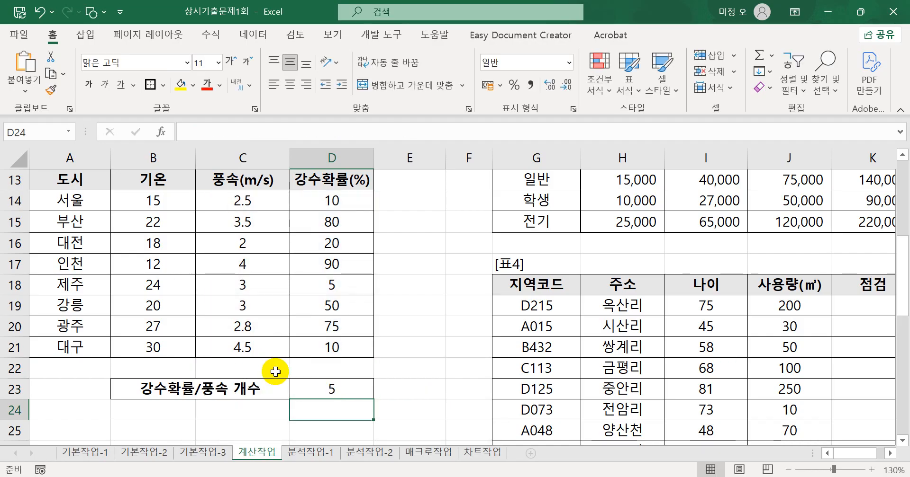
Copy the full COUNTIFS formula from D23 into line 3 of the Notepad list.
{"action": "left_click", "coordinate": [345, 392]}
{"action": "left_click_drag", "start_coordinate": [459, 137], "coordinate": [151, 136]}
{"action": "key", "text": "ctrl+c"}
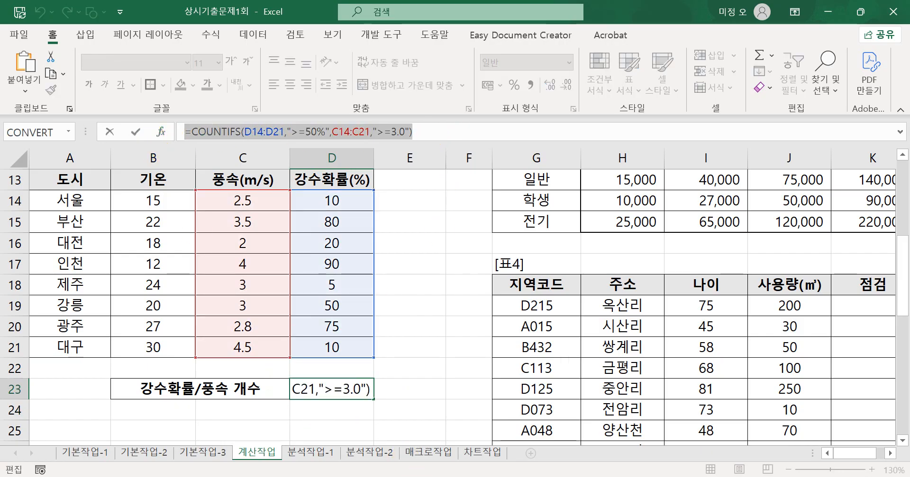
{"action": "left_click", "coordinate": [399, 476]}
{"action": "key", "text": "Return"}
{"action": "type", "text": "3."}
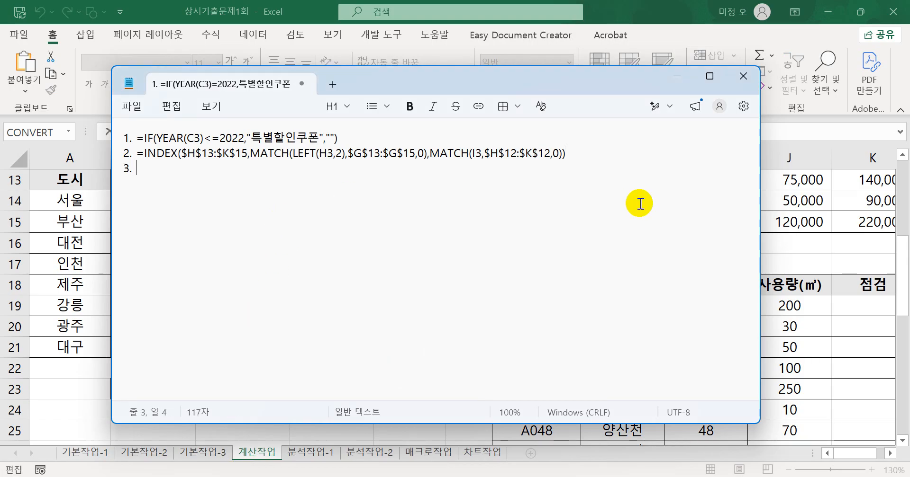
{"action": "key", "text": "ctrl+v"}
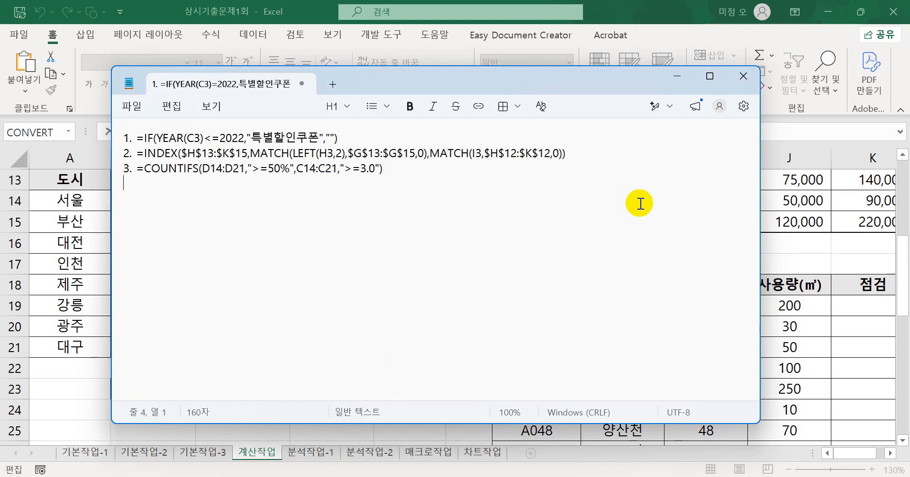
Start line 4 in the Notepad list, then return to the Excel sheet and close the D23 formula edit.
{"action": "key", "text": "Return"}
{"action": "type", "text": "4."}
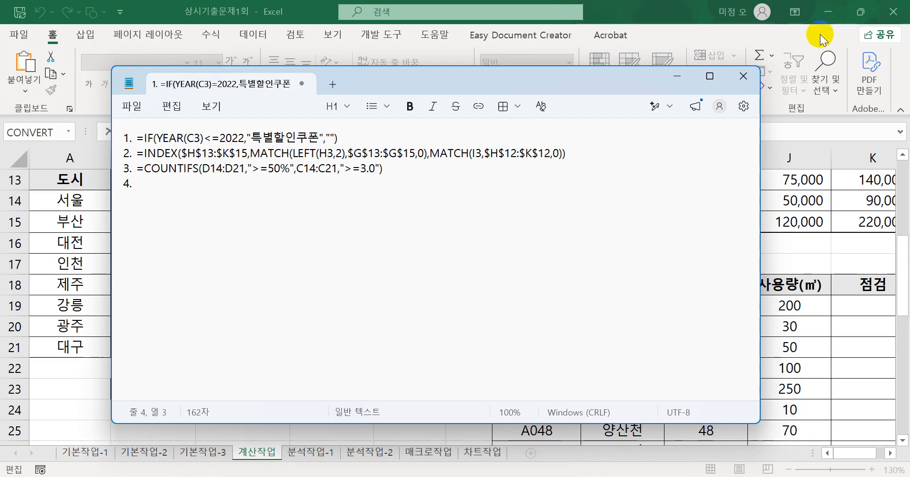
{"action": "left_click", "coordinate": [670, 15]}
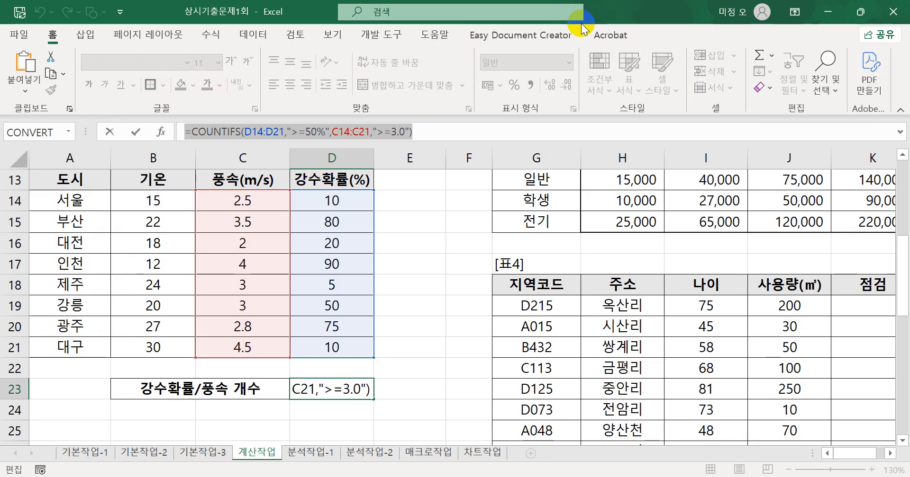
{"action": "key", "text": "Return"}
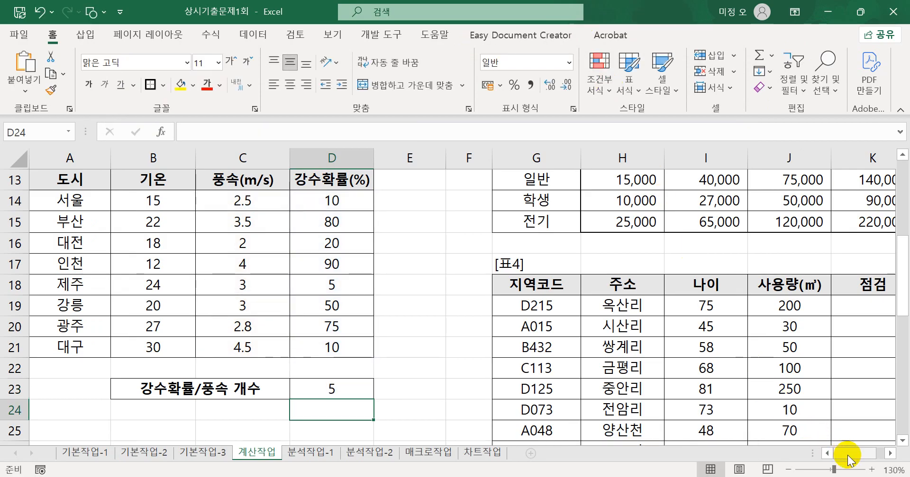
Enter =FIND("D",G19) in K19, the first 점검 cell of 표4, to locate D in the 지역코드.
{"action": "left_click", "coordinate": [890, 454]}
{"action": "left_click", "coordinate": [889, 454]}
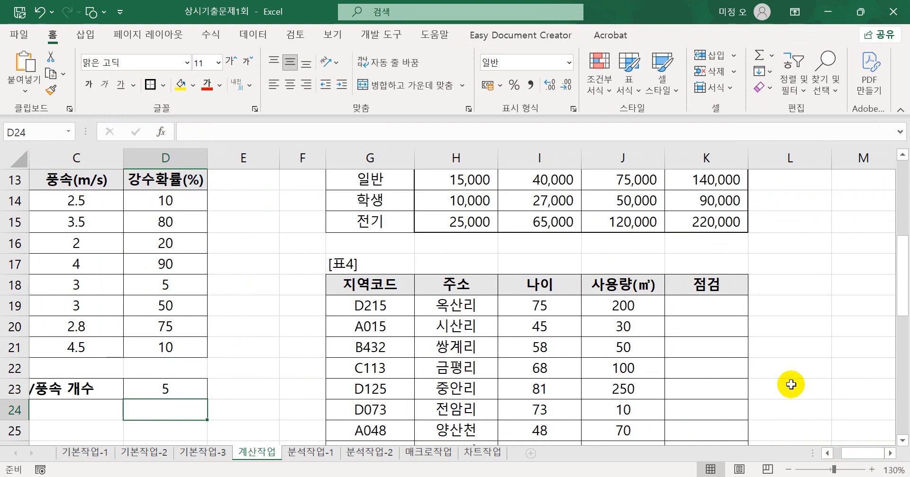
{"action": "scroll", "coordinate": [789, 382], "scroll_direction": "down", "scroll_amount": 1}
{"action": "left_click", "coordinate": [725, 238]}
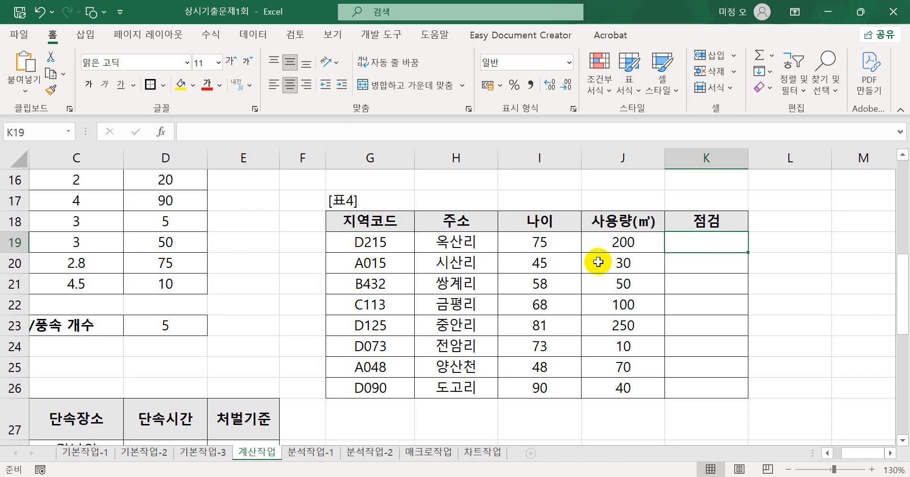
{"action": "type", "text": "=fi"}
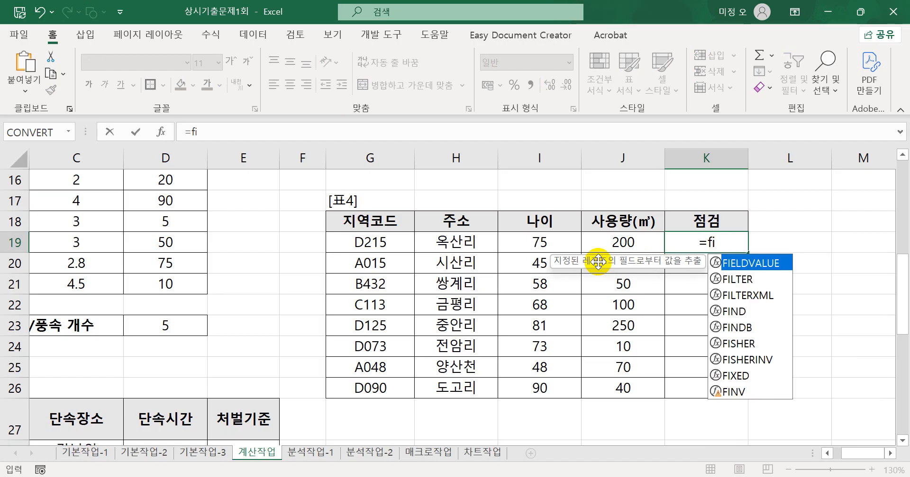
{"action": "type", "text": "n"}
{"action": "key", "text": "Tab"}
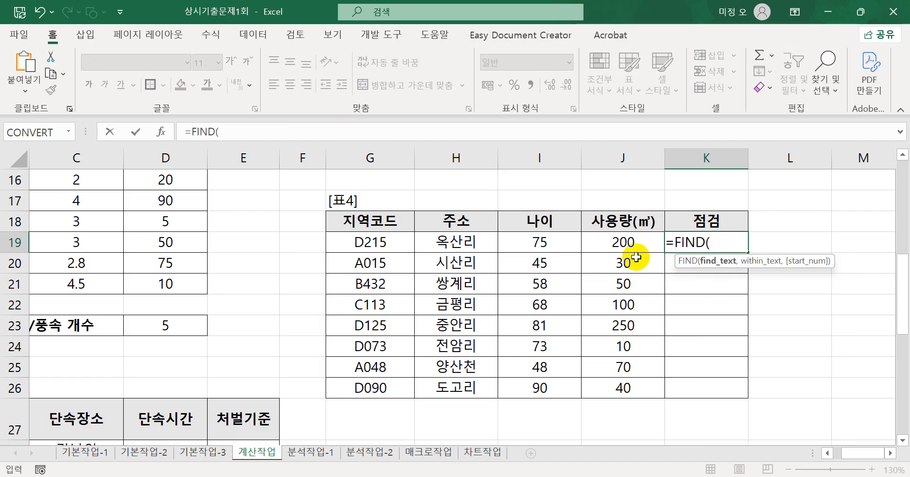
{"action": "type", "text": "\""}
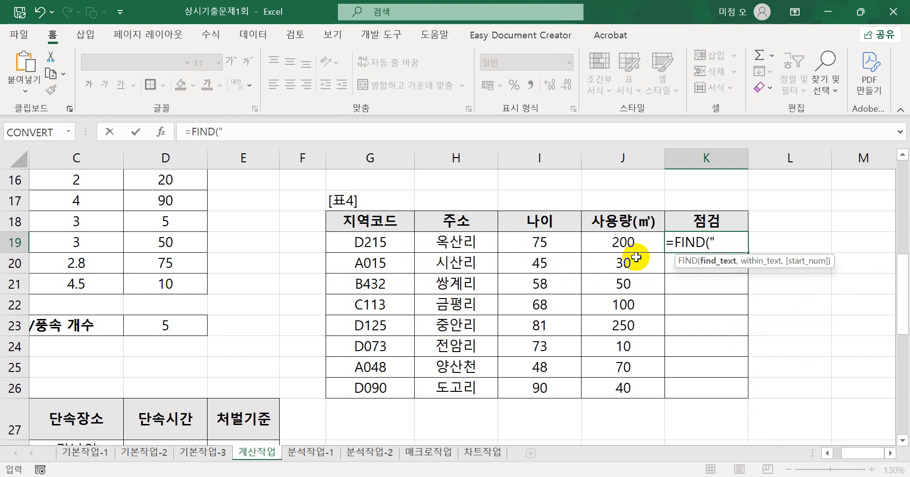
{"action": "type", "text": "D\""}
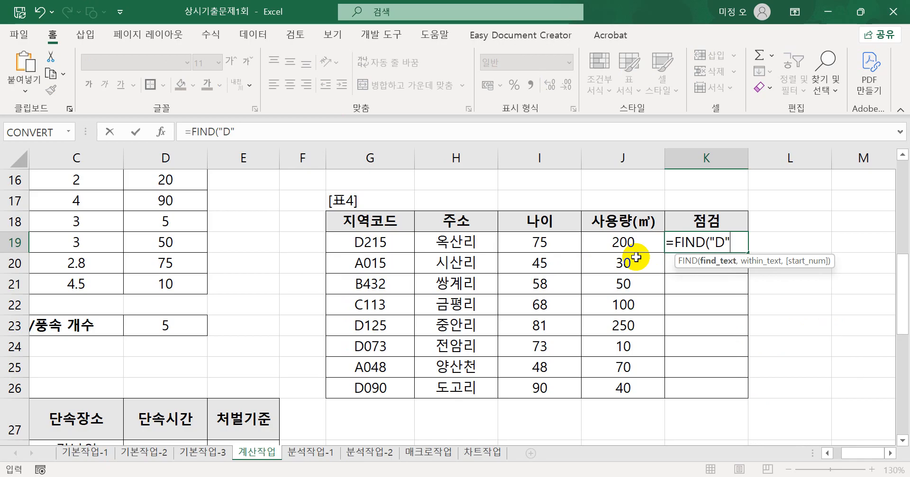
{"action": "type", "text": ","}
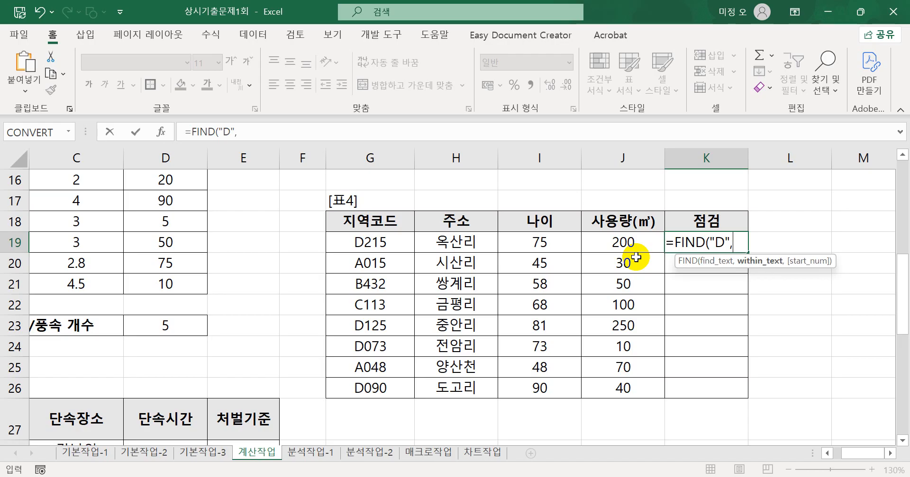
{"action": "left_click", "coordinate": [351, 242]}
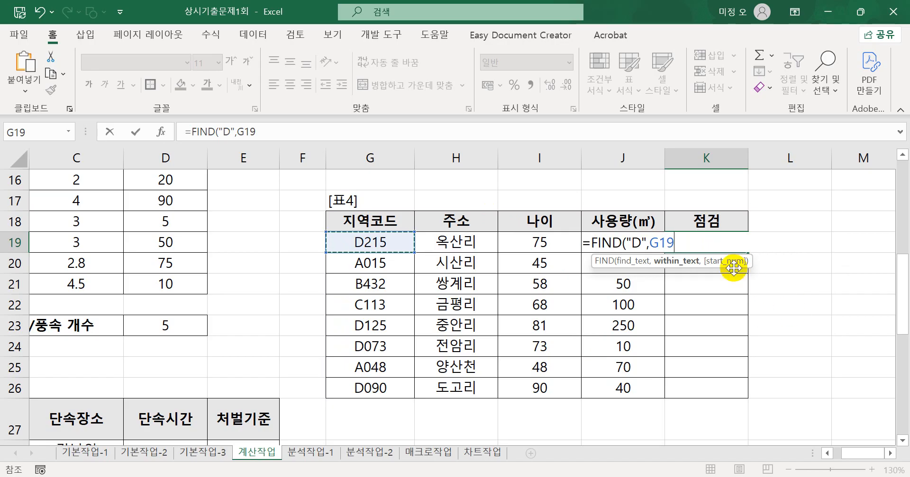
{"action": "type", "text": ")"}
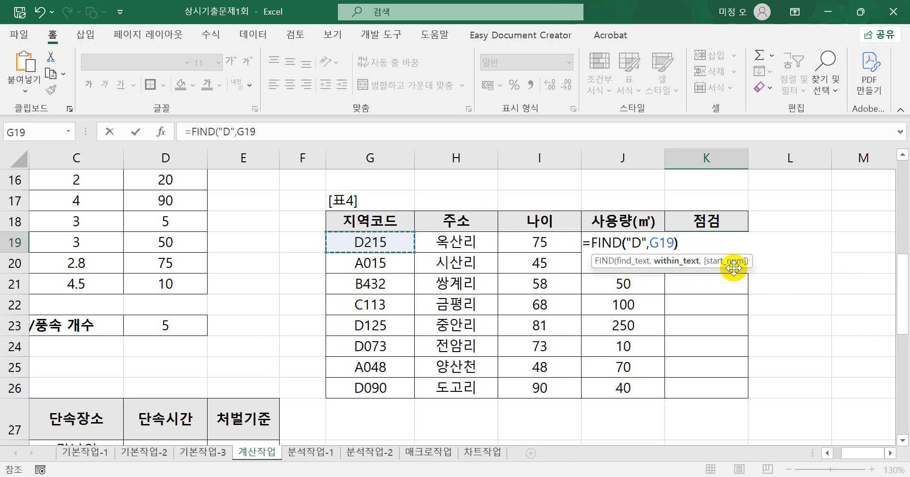
{"action": "key", "text": "Return"}
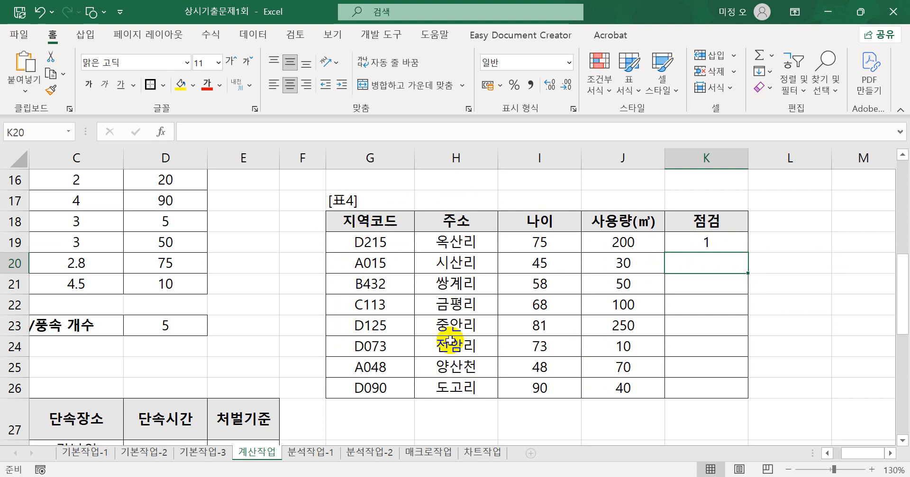
Wrap the FIND formula in K19 in an AND function with FIND("D",G19)=1 as its first condition.
{"action": "left_click", "coordinate": [693, 243]}
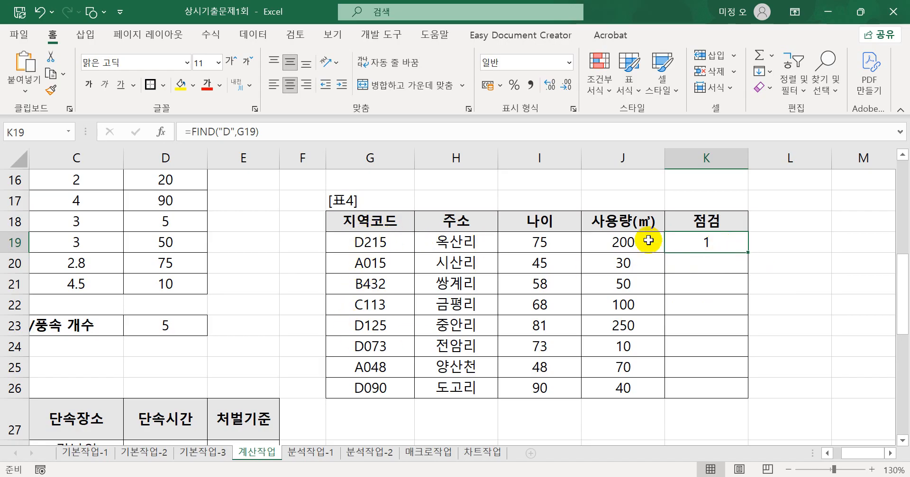
{"action": "key", "text": "F2"}
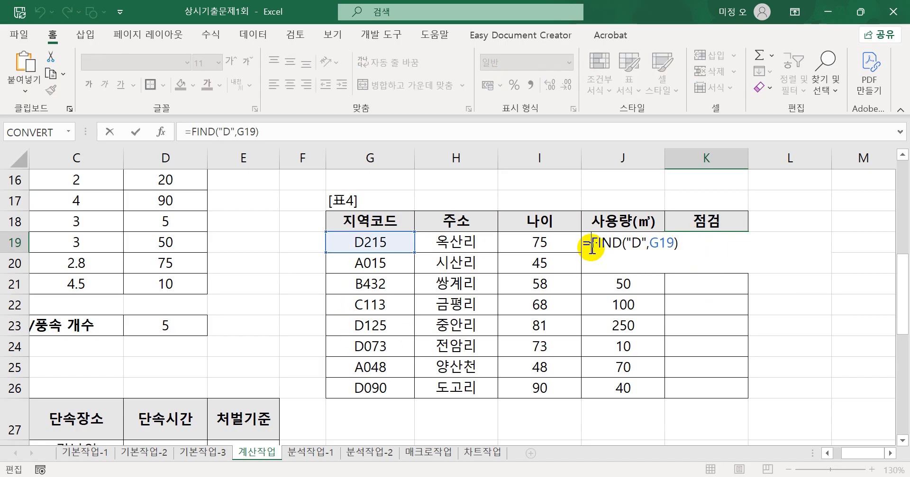
{"action": "left_click", "coordinate": [591, 249]}
{"action": "type", "text": "d"}
{"action": "key", "text": "BackSpace"}
{"action": "type", "text": "and"}
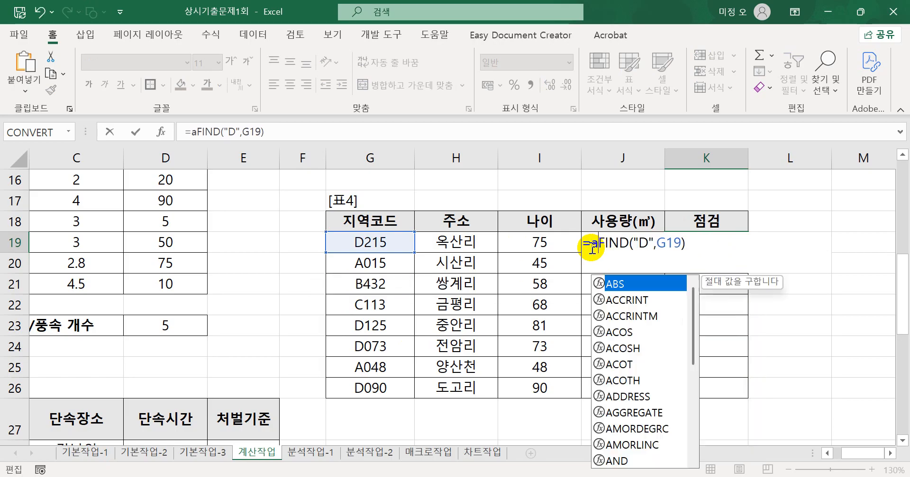
{"action": "key", "text": "Tab"}
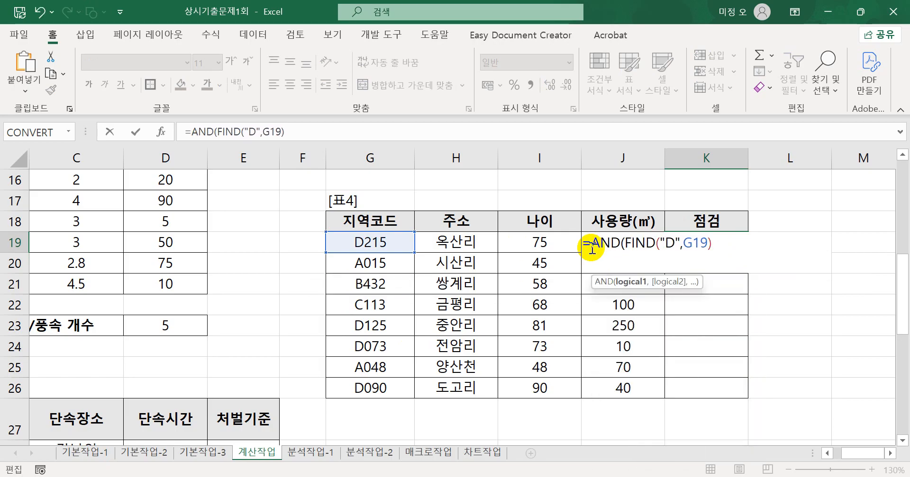
{"action": "left_click", "coordinate": [725, 242]}
{"action": "type", "text": "=1"}
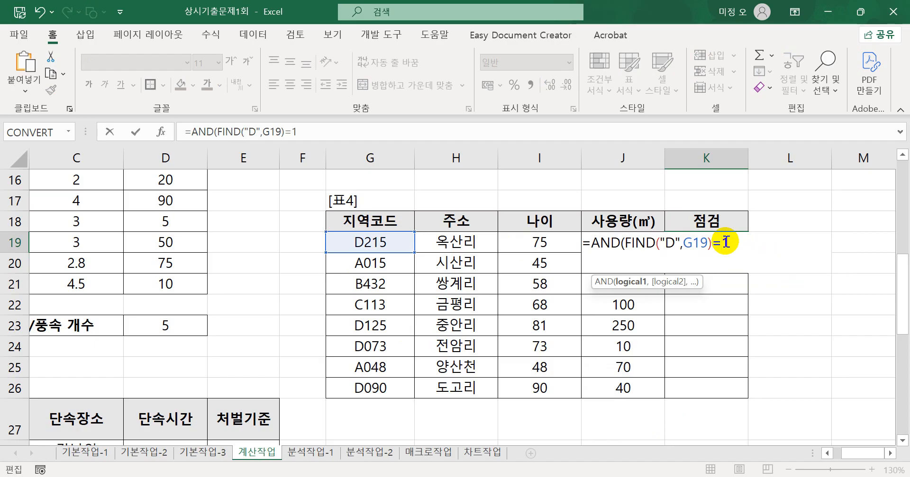
Try >0 in place of =1 as the comparison for FIND in K19, then restore =1.
{"action": "key", "text": "BackSpace"}
{"action": "key", "text": "BackSpace"}
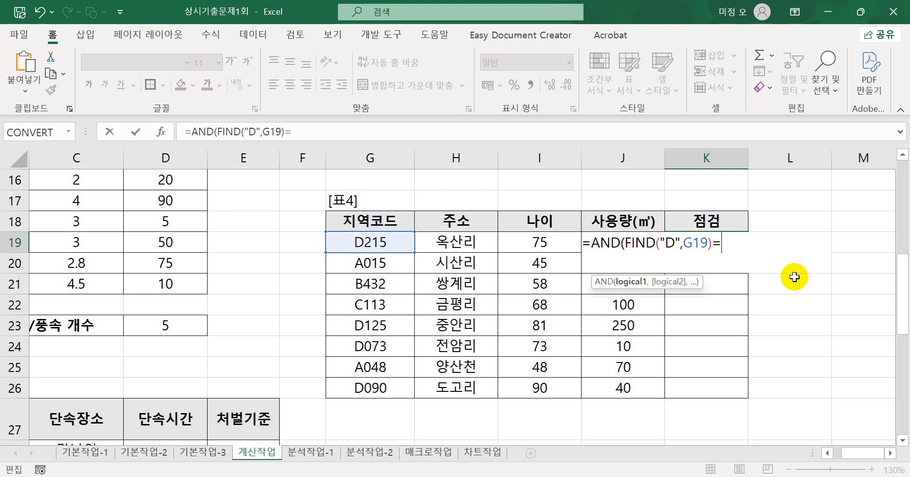
{"action": "type", "text": ">0"}
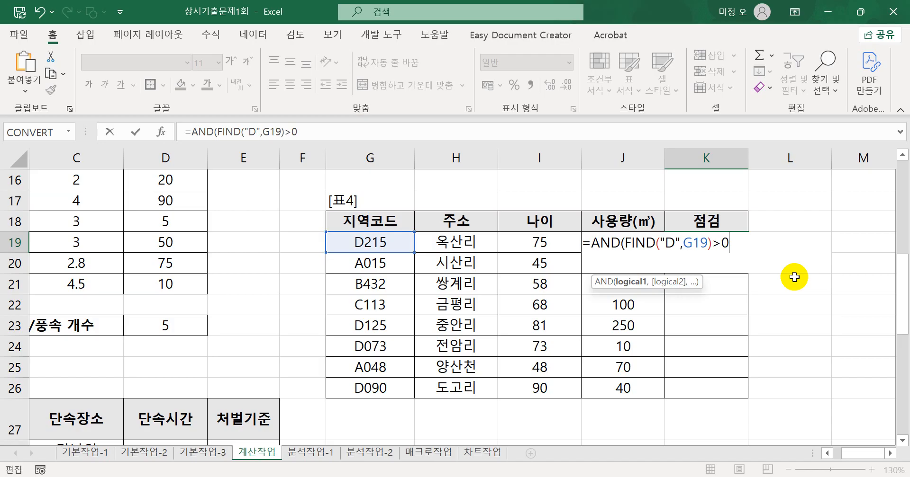
{"action": "key", "text": "BackSpace"}
{"action": "key", "text": "BackSpace"}
{"action": "type", "text": "=1"}
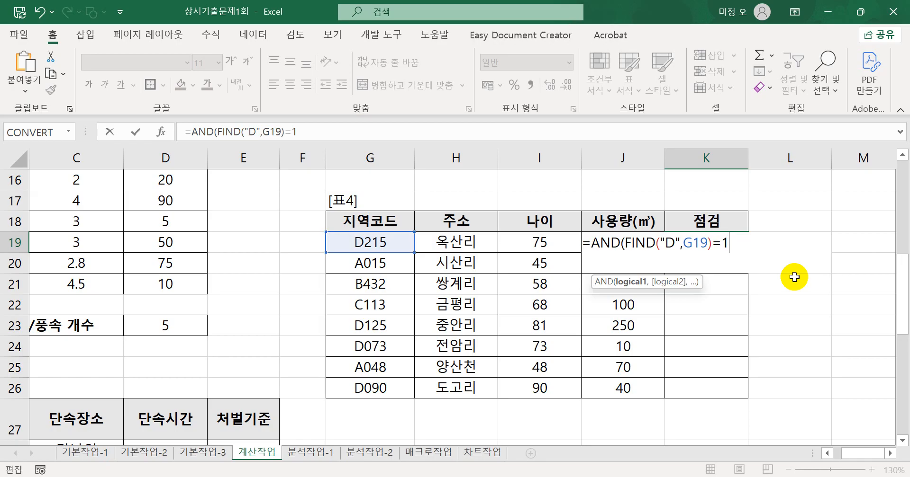
Add the 사용량 condition J19>=200 to the AND formula in K19 and fill the formula down to K26.
{"action": "type", "text": ","}
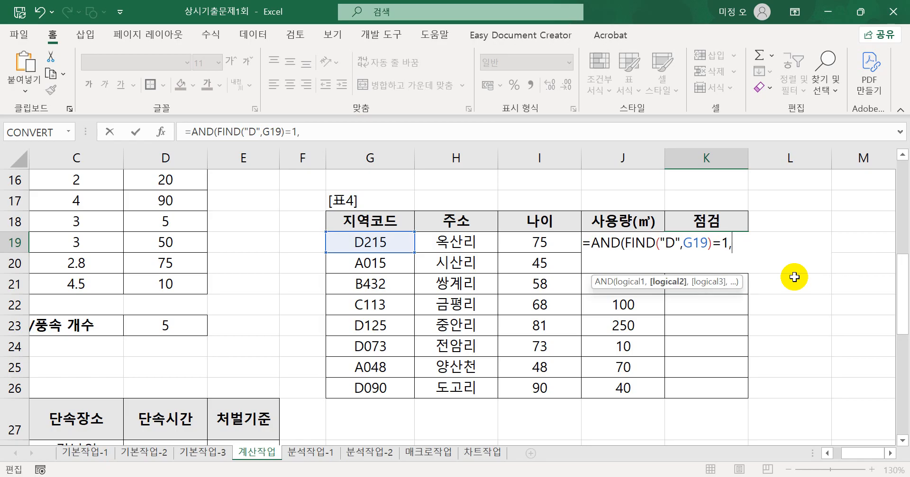
{"action": "left_click", "coordinate": [644, 226]}
{"action": "key", "text": "Down"}
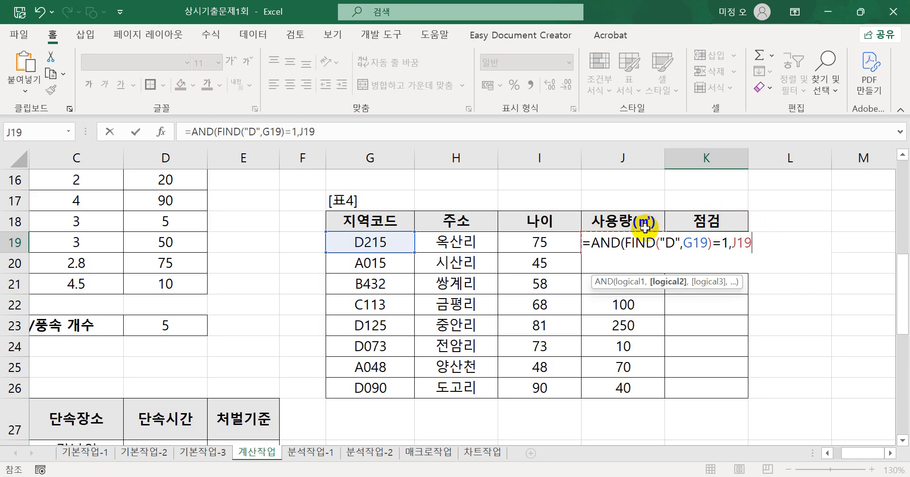
{"action": "type", "text": ">=200"}
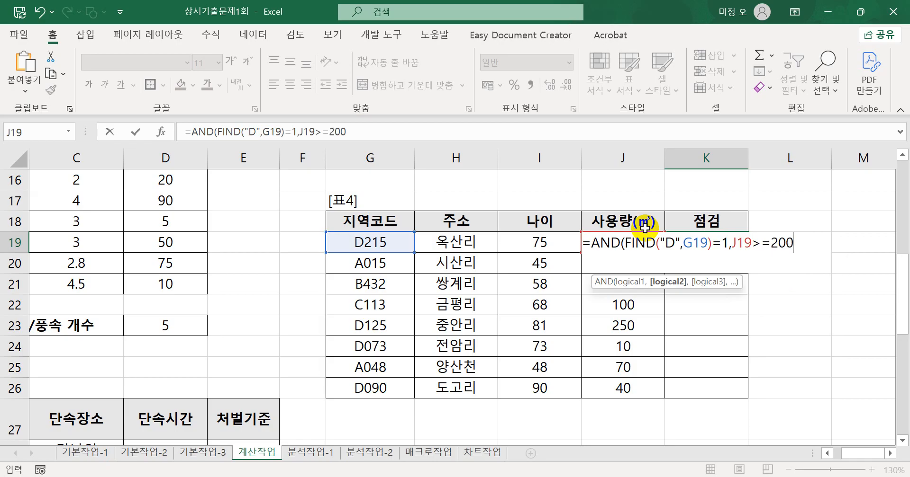
{"action": "type", "text": ")"}
{"action": "key", "text": "Return"}
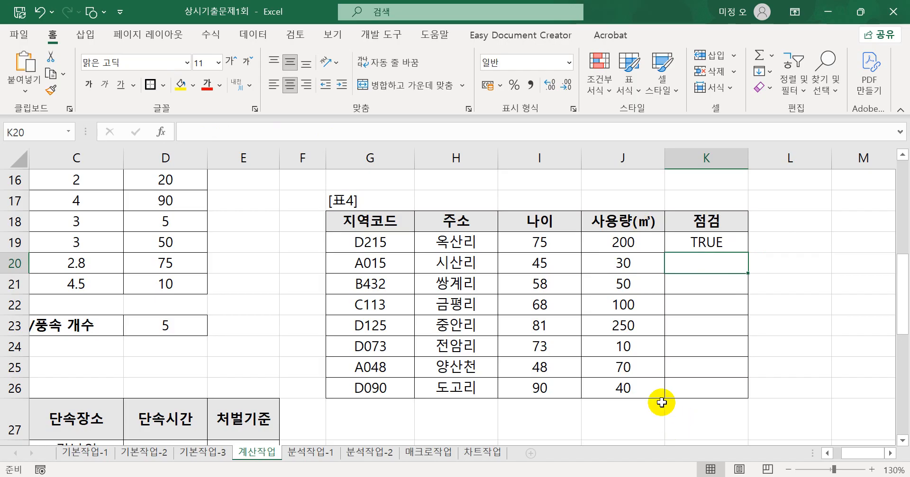
{"action": "left_click", "coordinate": [686, 242]}
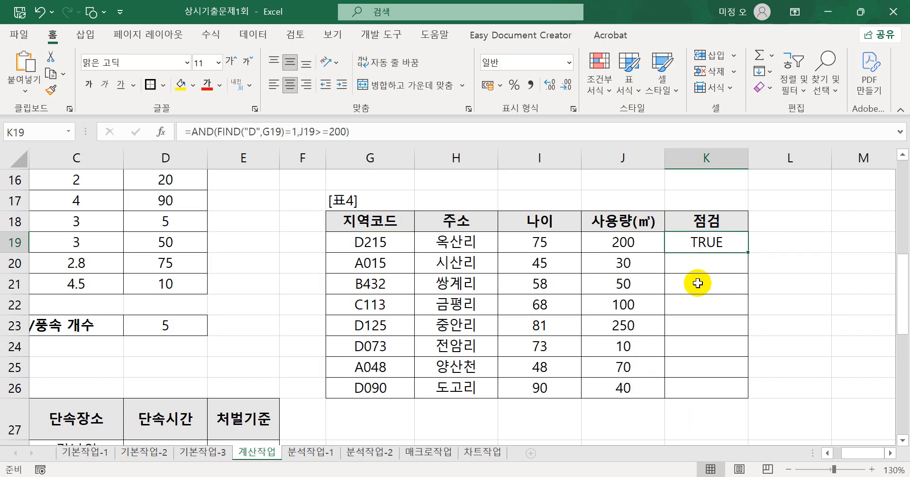
{"action": "left_click_drag", "start_coordinate": [747, 252], "coordinate": [738, 393]}
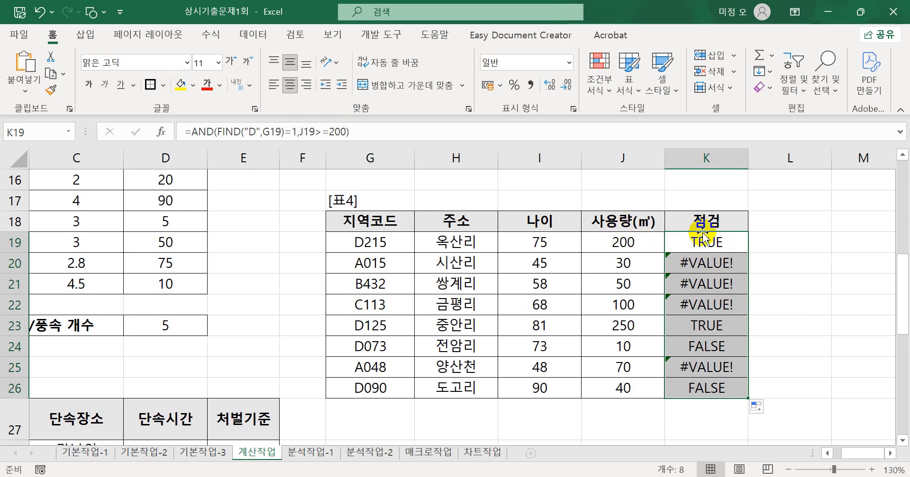
Wrap the AND formula in K19 in an IF function, using the AND expression as its logical test.
{"action": "left_click", "coordinate": [192, 134]}
{"action": "left_click", "coordinate": [192, 134]}
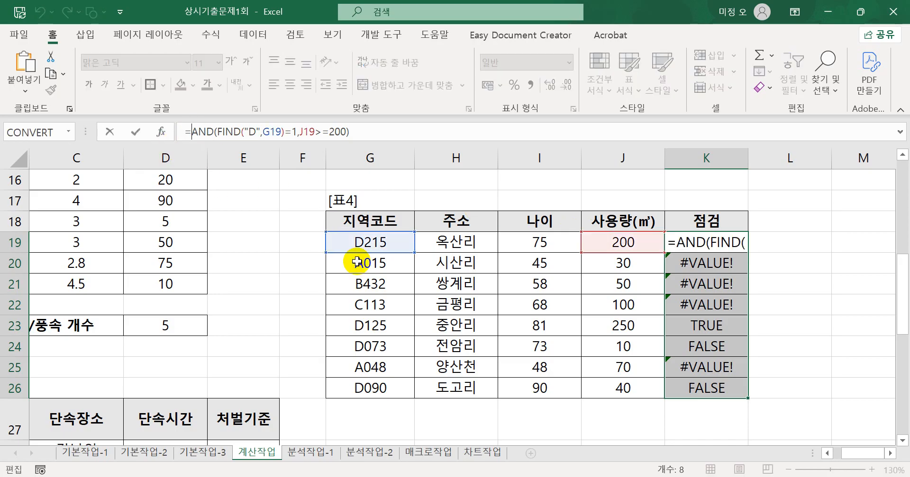
{"action": "type", "text": "IF("}
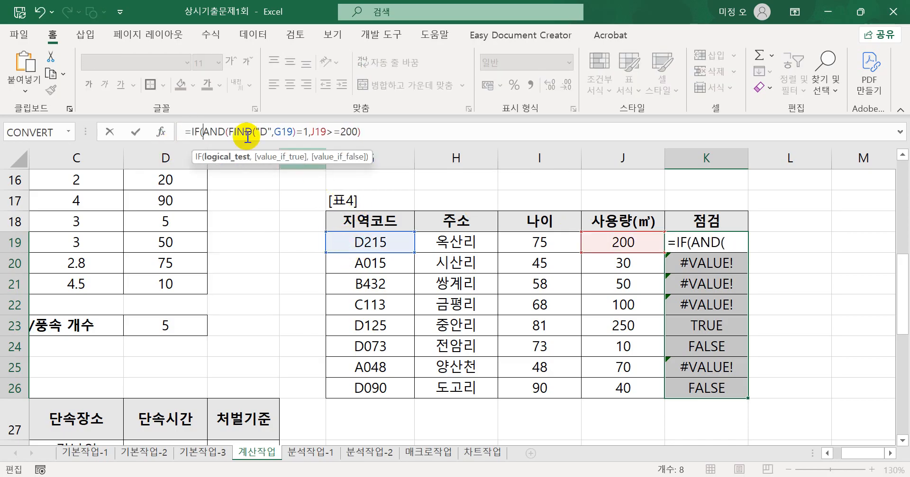
{"action": "left_click", "coordinate": [396, 134]}
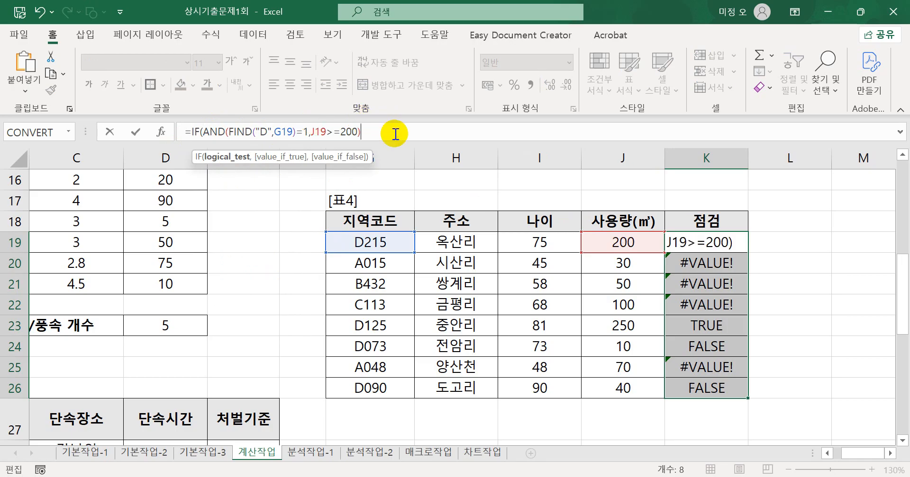
{"action": "type", "text": "m"}
{"action": "key", "text": "BackSpace"}
{"action": "type", "text": ","}
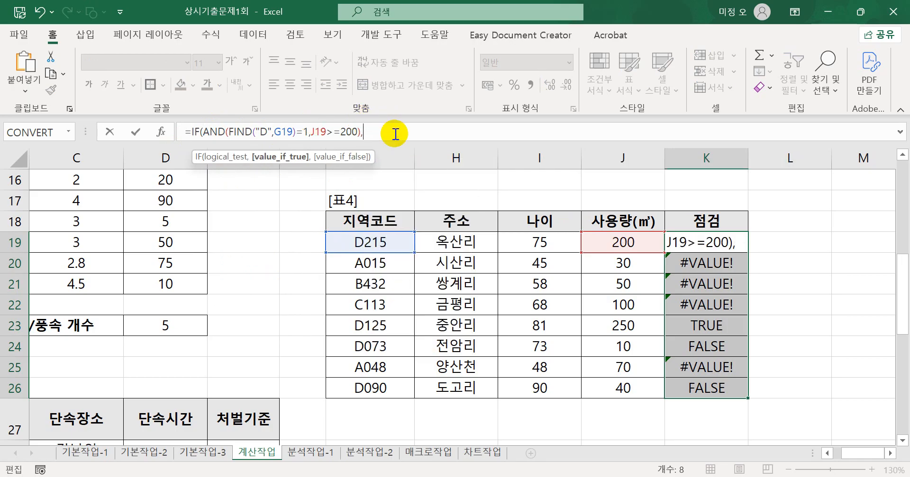
Enter "수도관 확인" as the value-if-true text of the IF function in K19.
{"action": "type", "text": "\""}
{"action": "type", "text": "수독"}
{"action": "type", "text": "관확ㅇ"}
{"action": "type", "text": "인"}
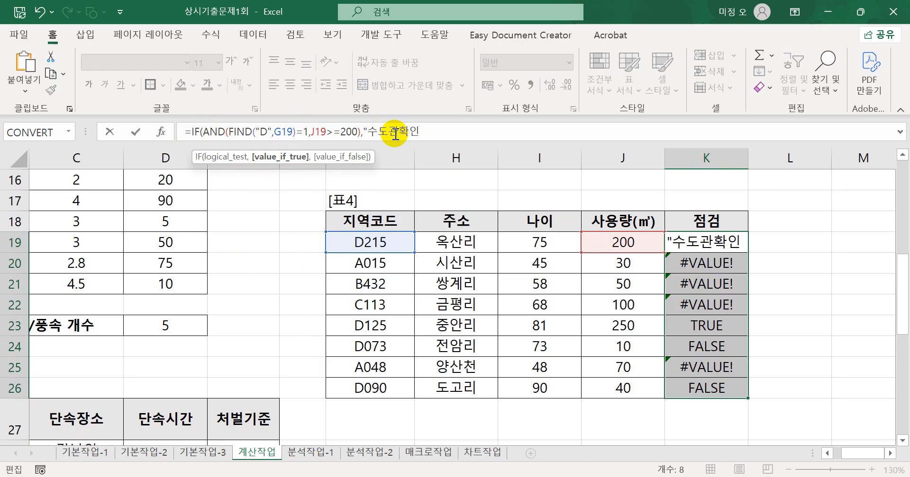
{"action": "key", "text": "Left"}
{"action": "key", "text": "Left"}
{"action": "key", "text": "Right"}
{"action": "key", "text": "Right"}
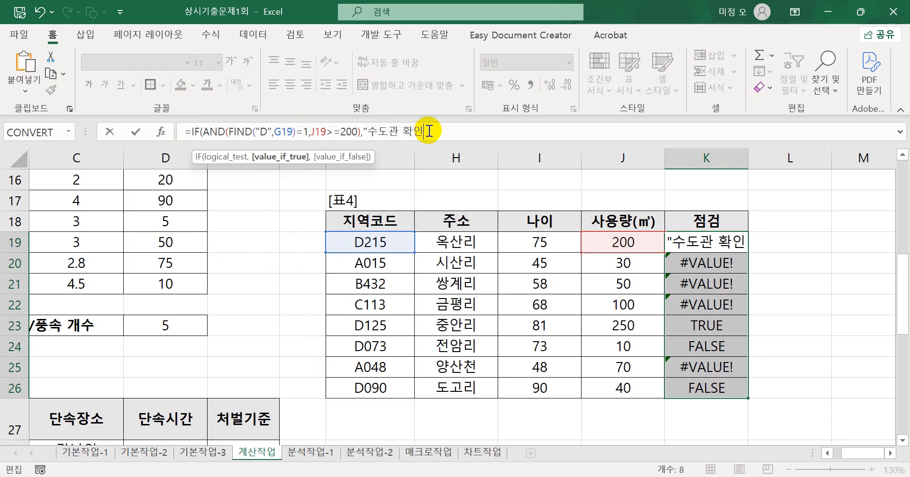
Complete the IF function in K19 with "" as the value if false and fill the formula down to K26.
{"action": "type", "text": "\",\"\""}
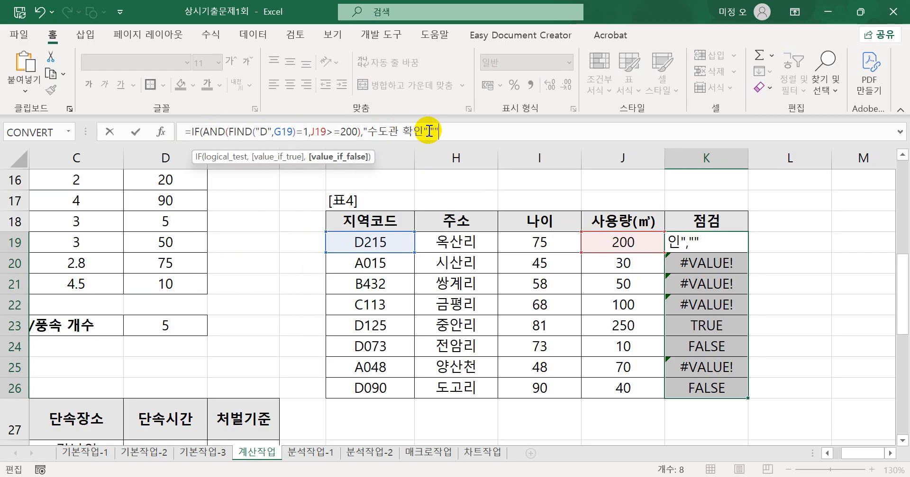
{"action": "type", "text": ")"}
{"action": "key", "text": "Return"}
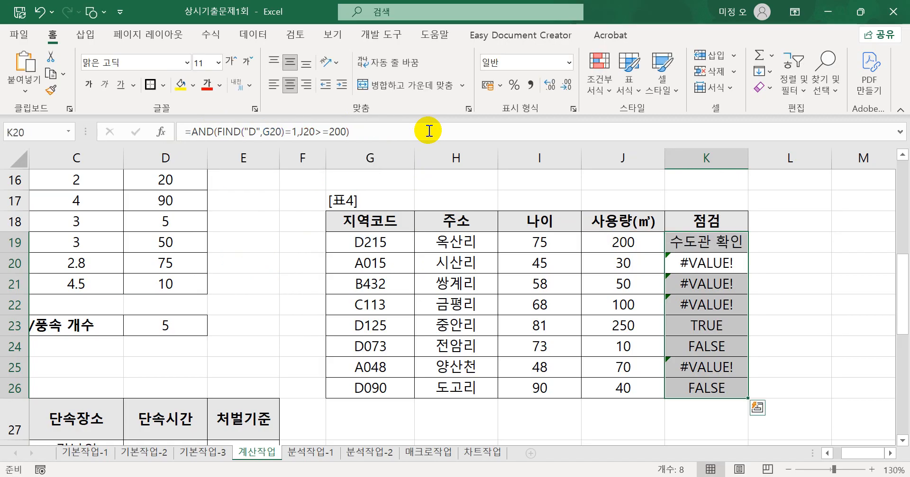
{"action": "left_click", "coordinate": [737, 250]}
{"action": "left_click_drag", "start_coordinate": [748, 252], "coordinate": [746, 398]}
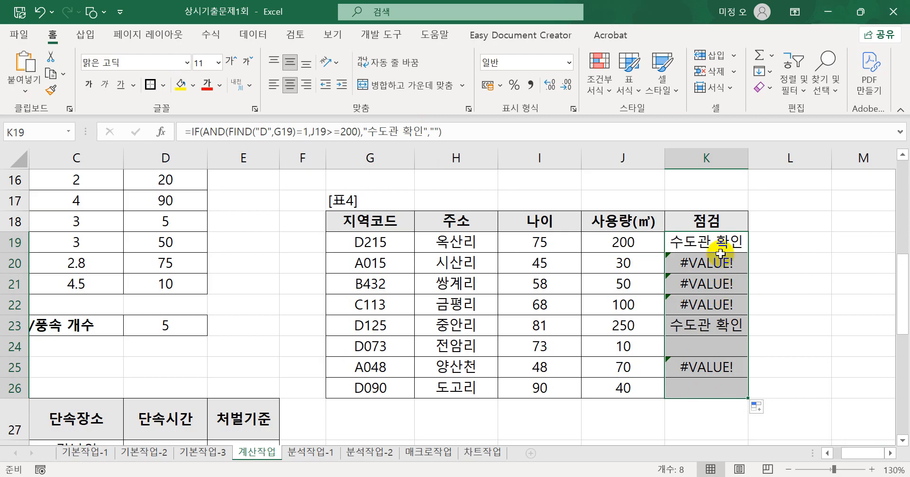
Wrap the IF formula in K19 in IFERROR with "" as the error value and fill it down to K26.
{"action": "left_click", "coordinate": [192, 133]}
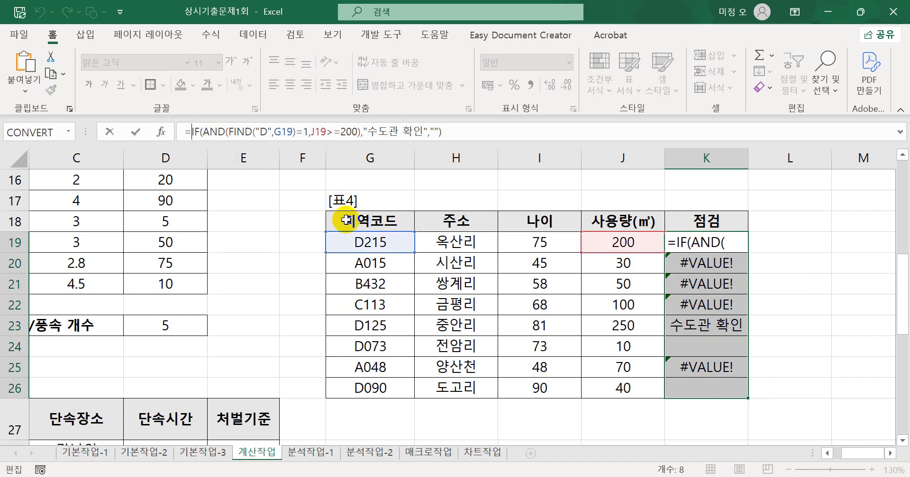
{"action": "type", "text": "i"}
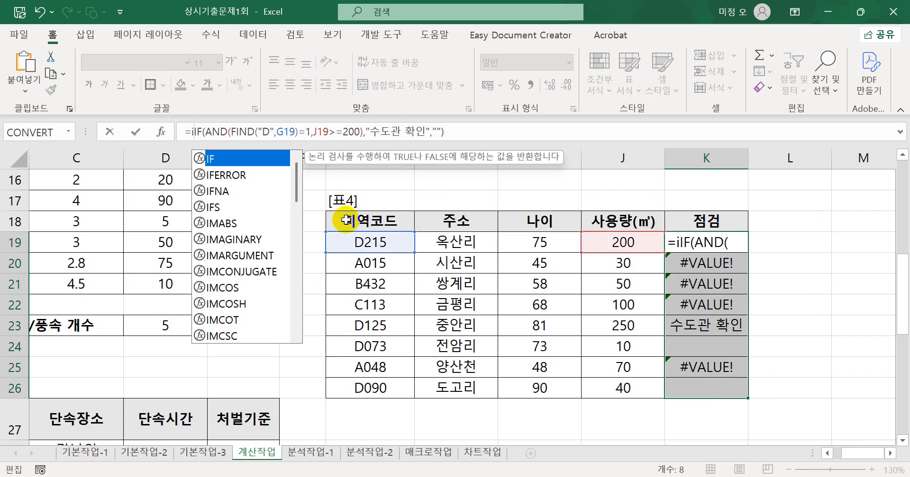
{"action": "type", "text": "f"}
{"action": "key", "text": "Down"}
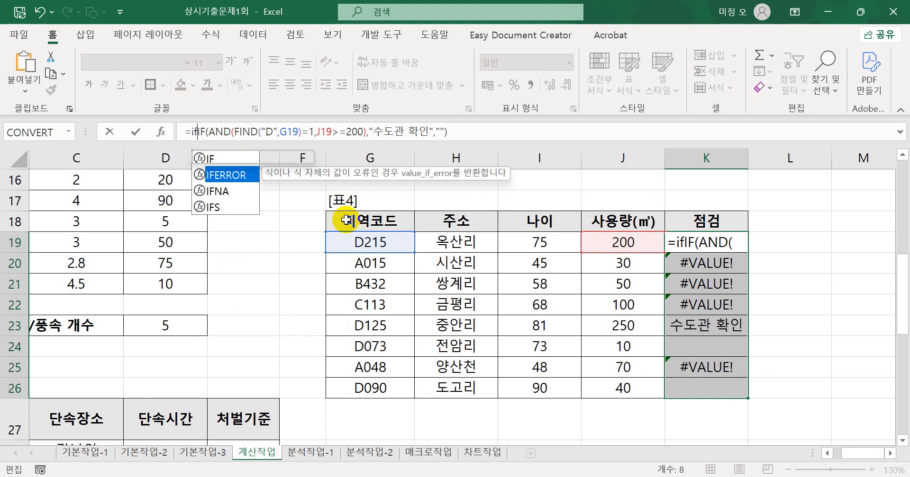
{"action": "key", "text": "Tab"}
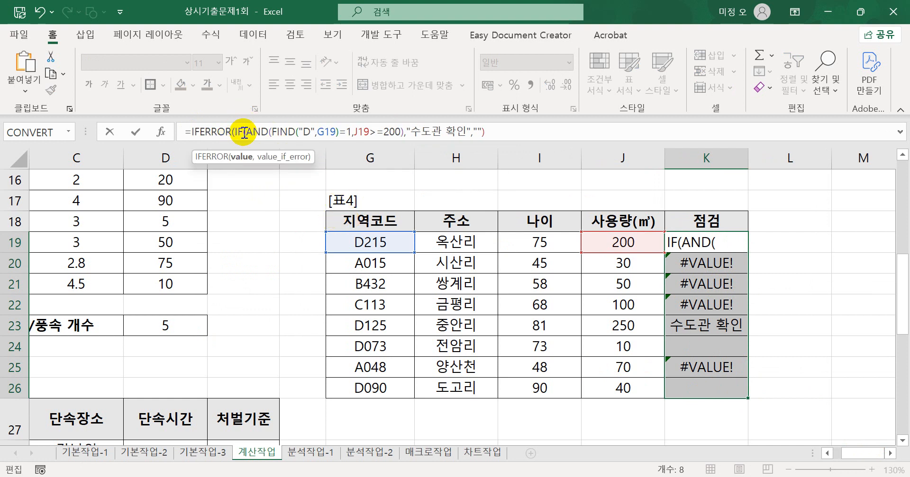
{"action": "left_click", "coordinate": [502, 133]}
{"action": "type", "text": ",\"\")"}
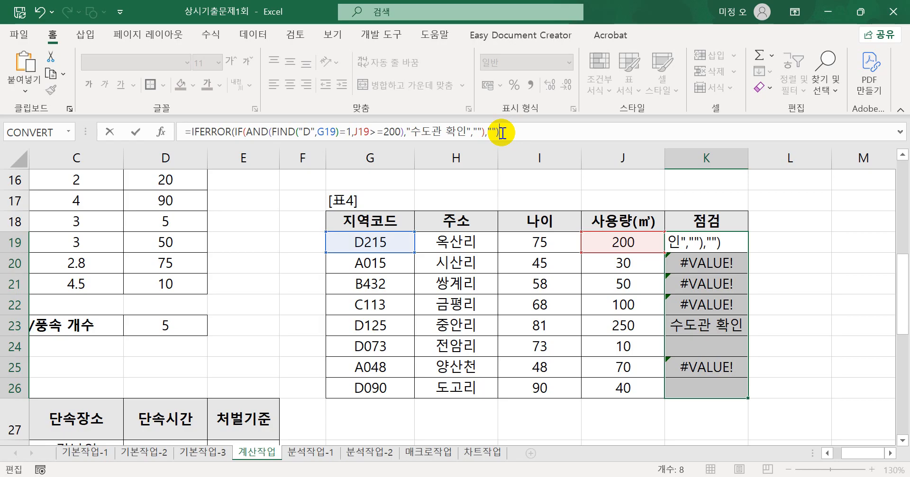
{"action": "key", "text": "Return"}
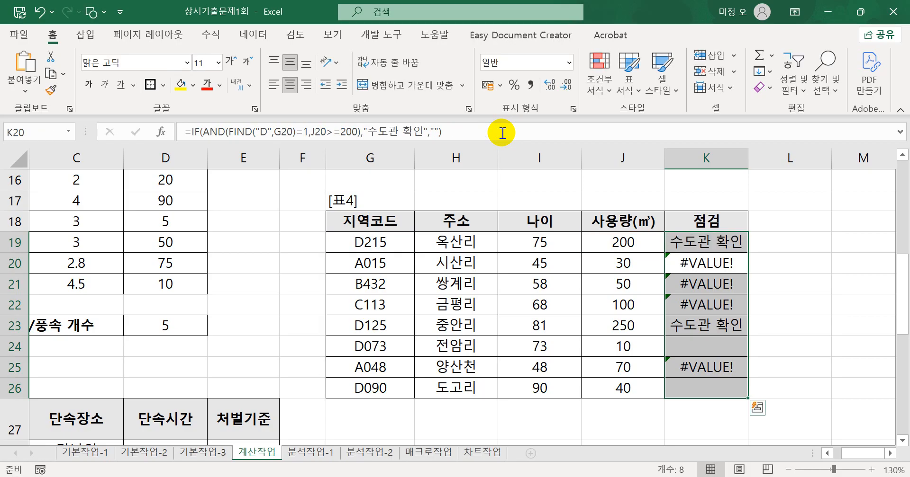
{"action": "left_click", "coordinate": [685, 243]}
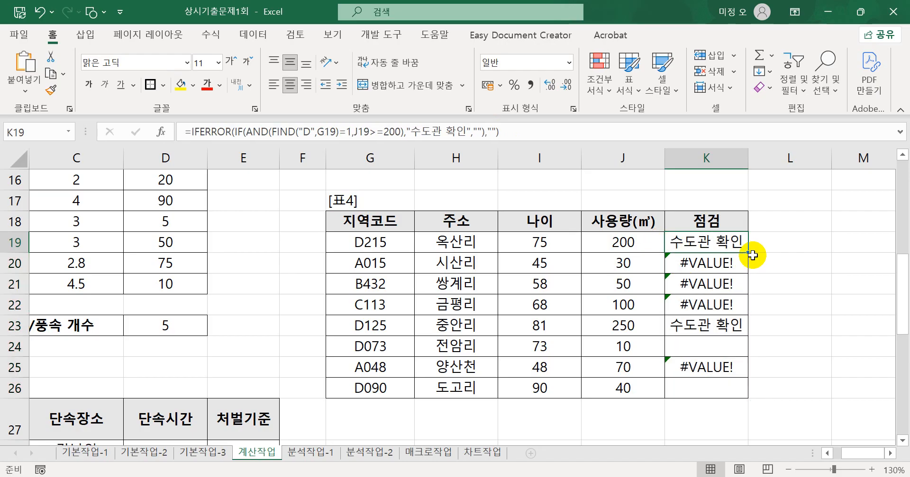
{"action": "left_click_drag", "start_coordinate": [747, 253], "coordinate": [746, 396]}
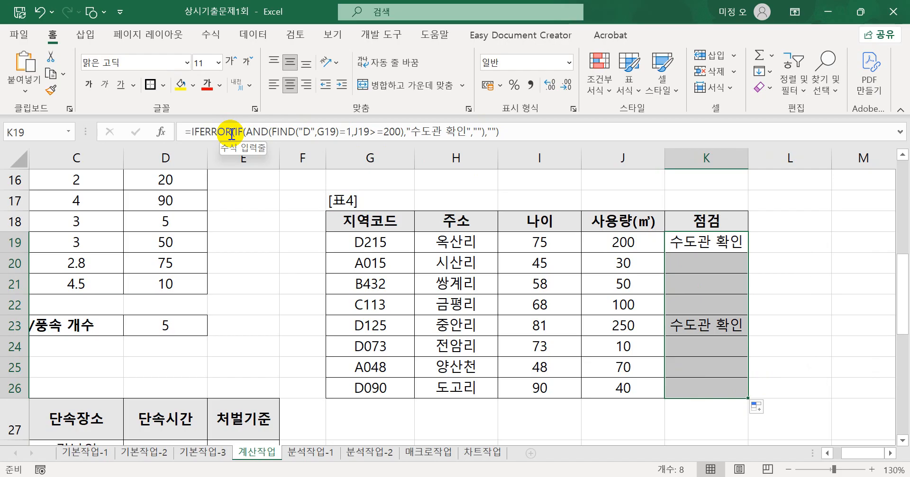
Copy the finished K19 formula into item 4 of the Notepad list, add item number 5 and return to Excel.
{"action": "left_click_drag", "start_coordinate": [518, 129], "coordinate": [182, 140]}
{"action": "key", "text": "ctrl+c"}
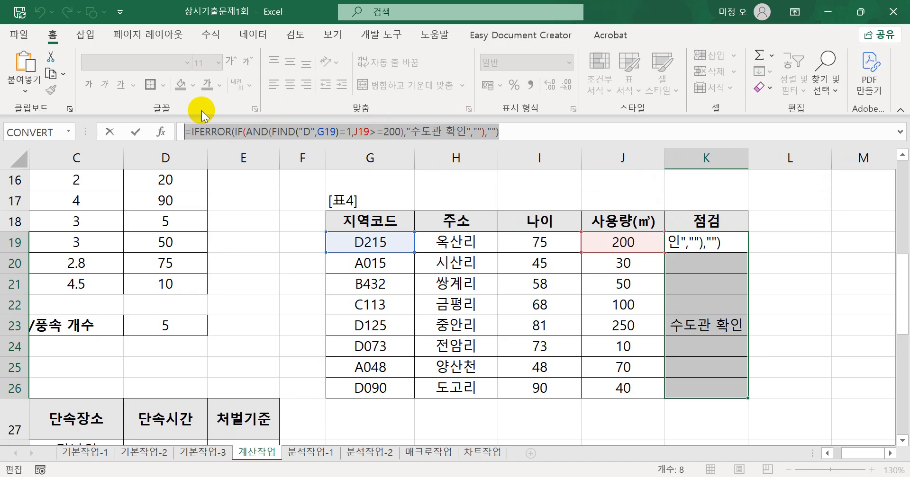
{"action": "left_click", "coordinate": [393, 454]}
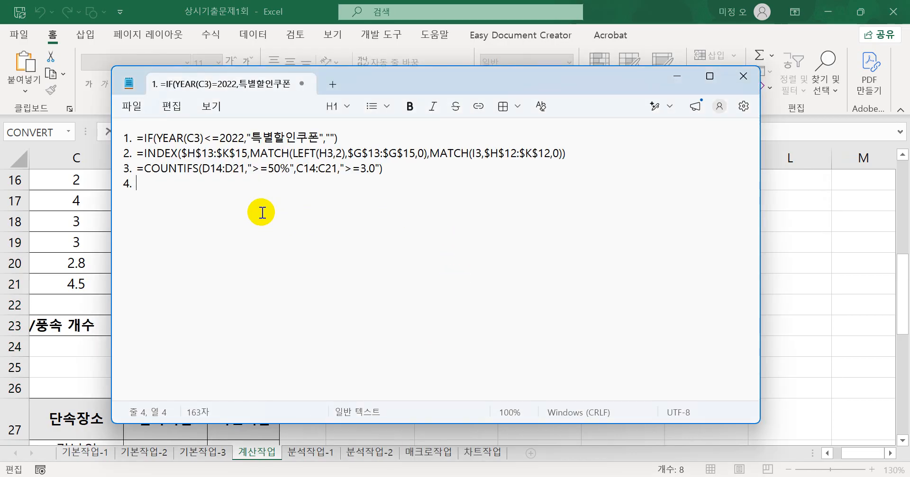
{"action": "key", "text": "ctrl+v"}
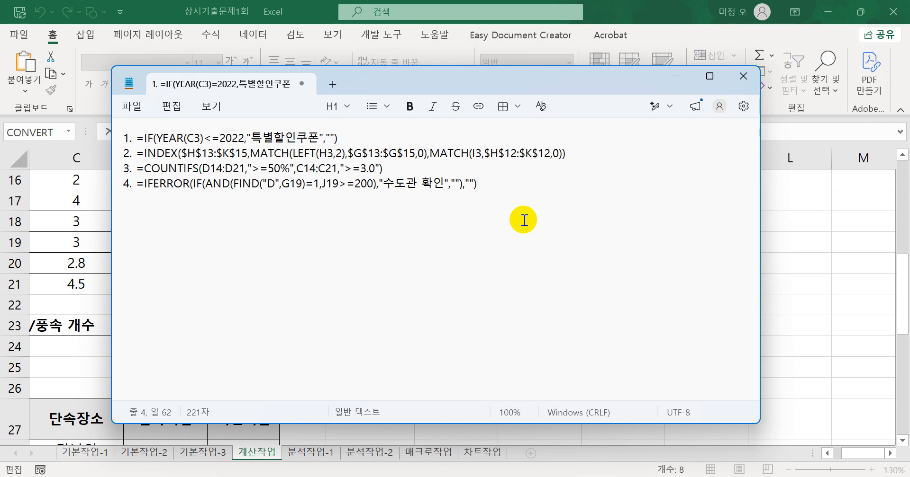
{"action": "key", "text": "Return"}
{"action": "type", "text": "5."}
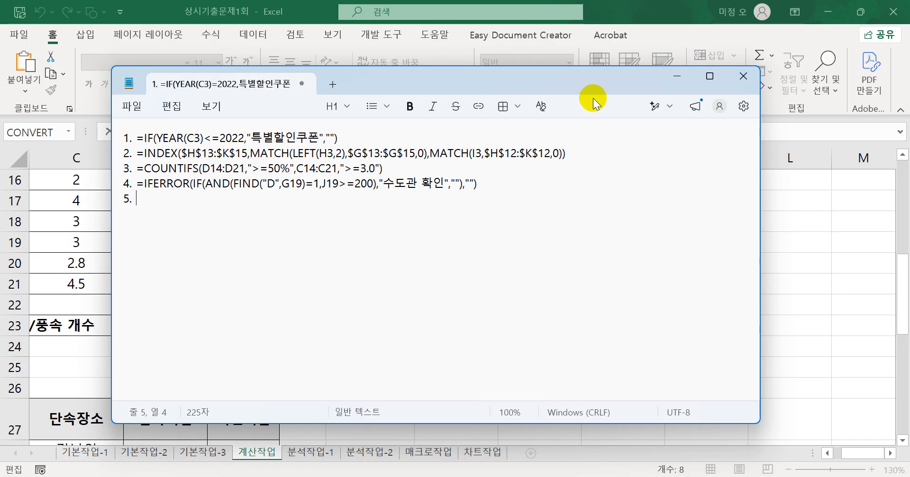
{"action": "left_click", "coordinate": [608, 6]}
{"action": "key", "text": "Return"}
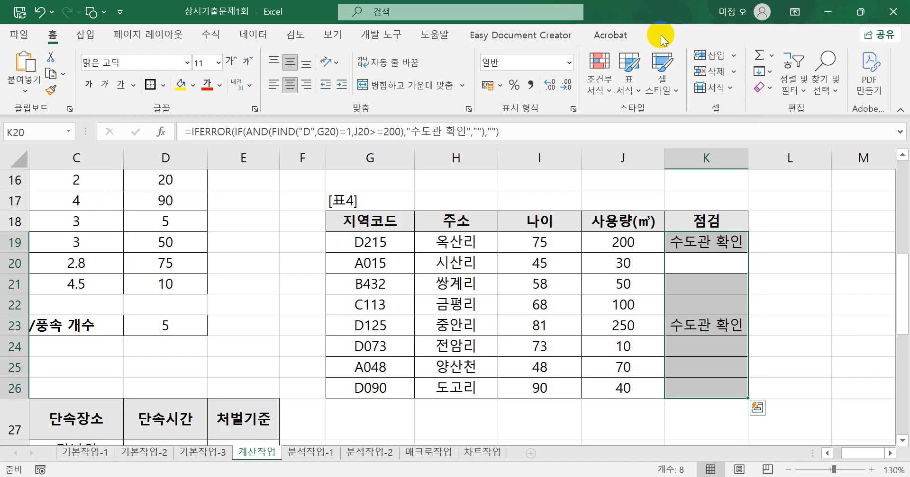
Start an IFS function in E28, the first 처벌기준 cell of 표5.
{"action": "left_click_drag", "start_coordinate": [851, 455], "coordinate": [827, 453]}
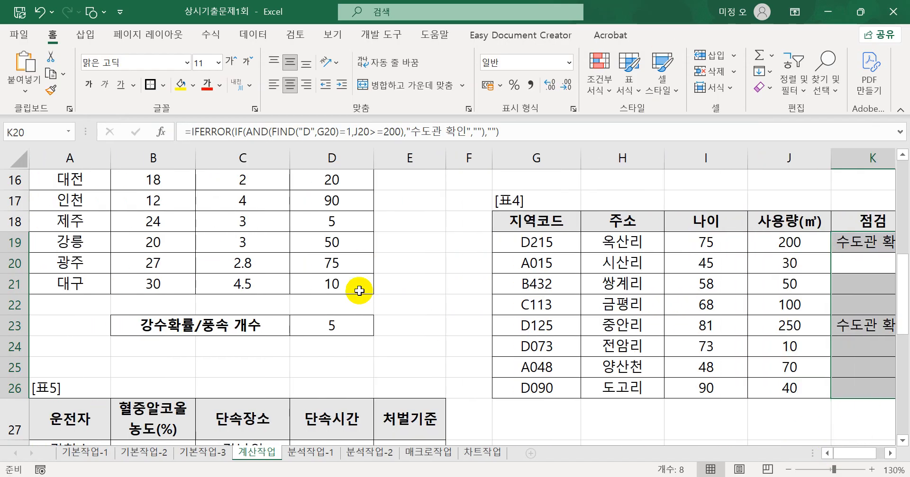
{"action": "scroll", "coordinate": [359, 291], "scroll_direction": "down", "scroll_amount": 4}
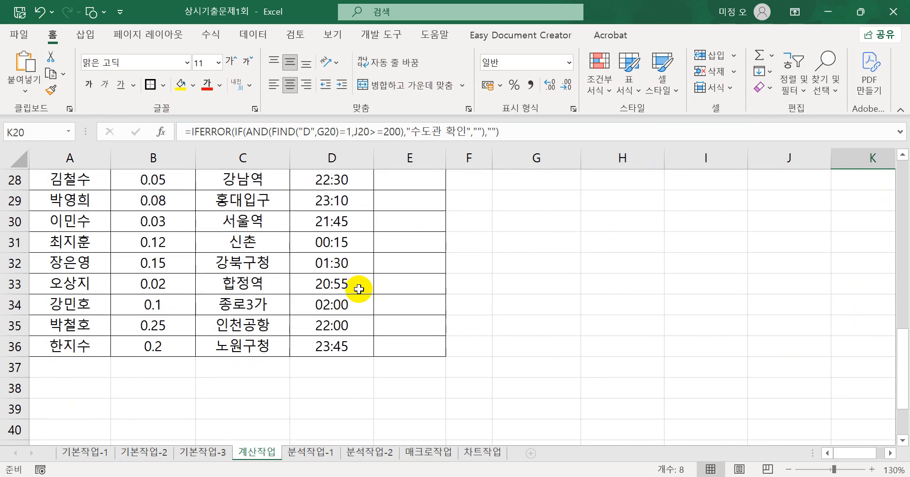
{"action": "left_click_drag", "start_coordinate": [898, 366], "coordinate": [897, 363]}
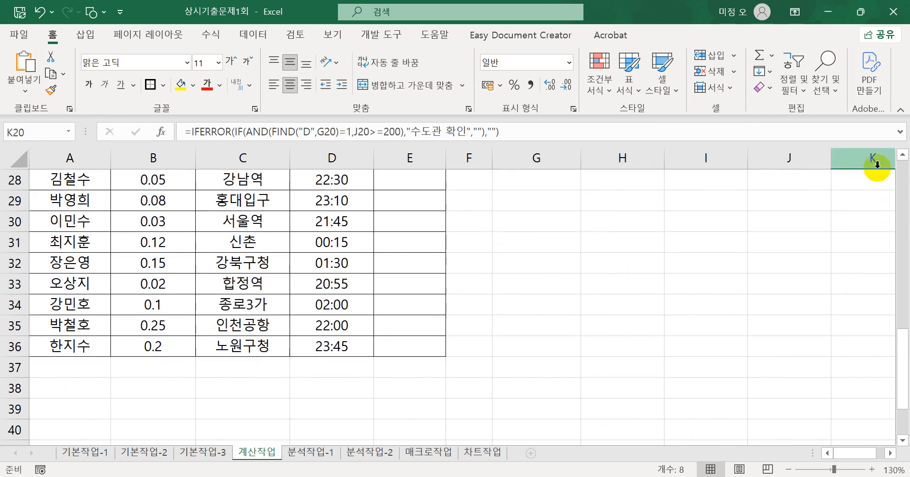
{"action": "left_click", "coordinate": [901, 154]}
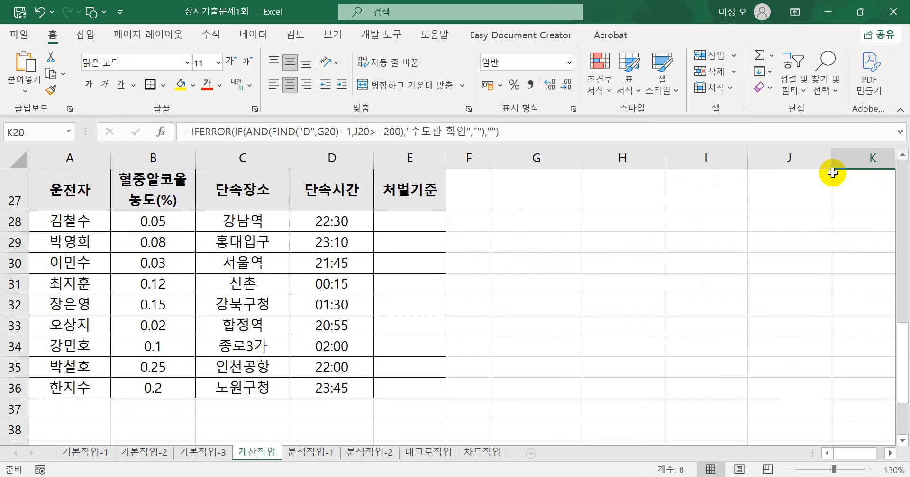
{"action": "left_click", "coordinate": [432, 223]}
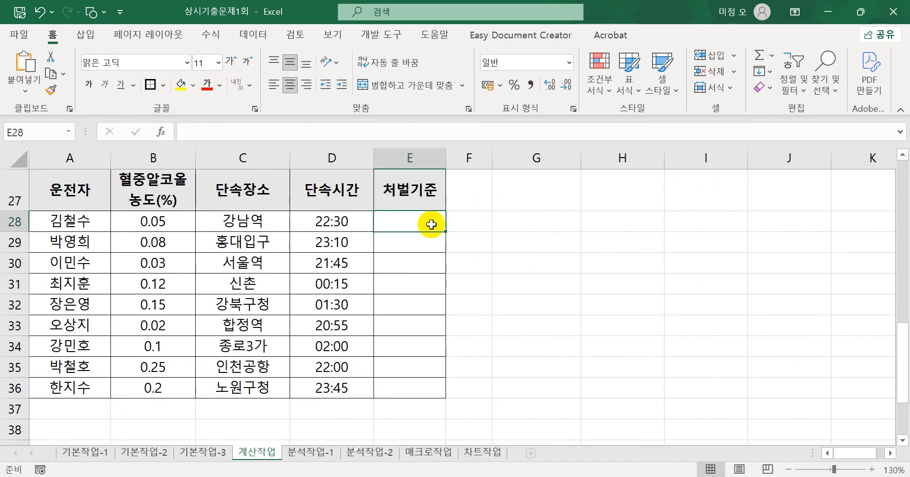
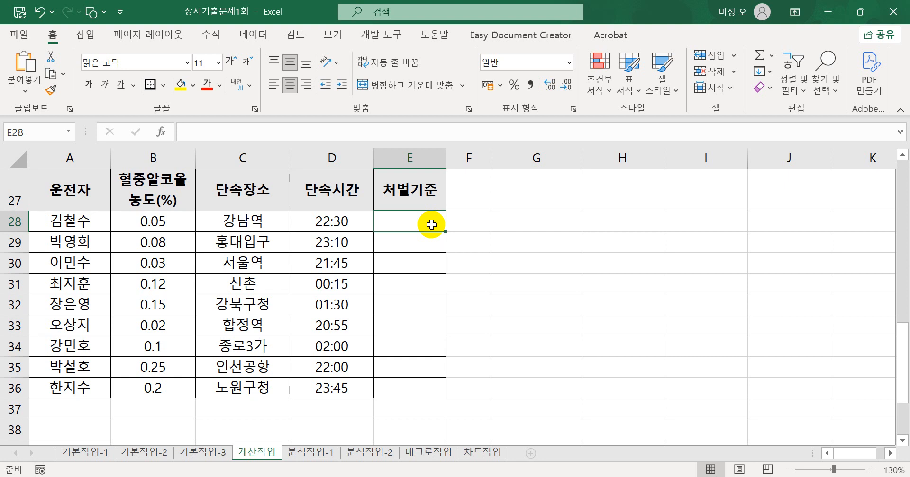
{"action": "left_click", "coordinate": [534, 476]}
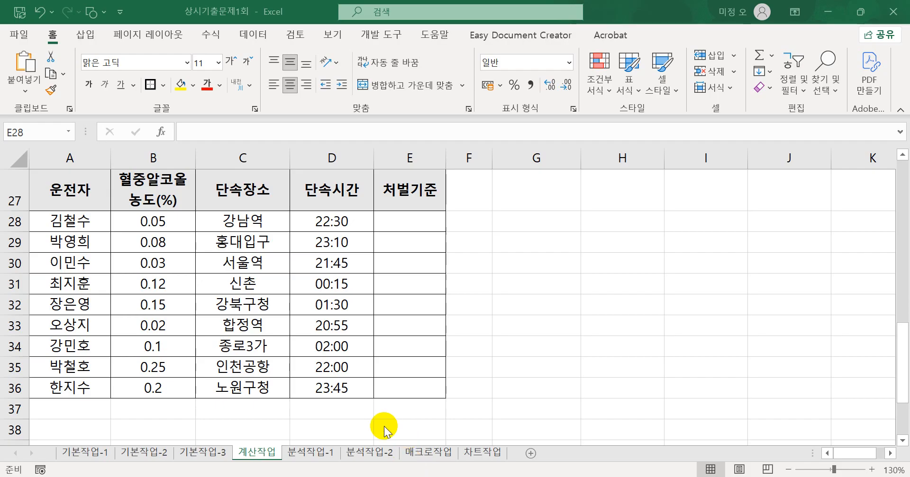
{"action": "left_click", "coordinate": [399, 227]}
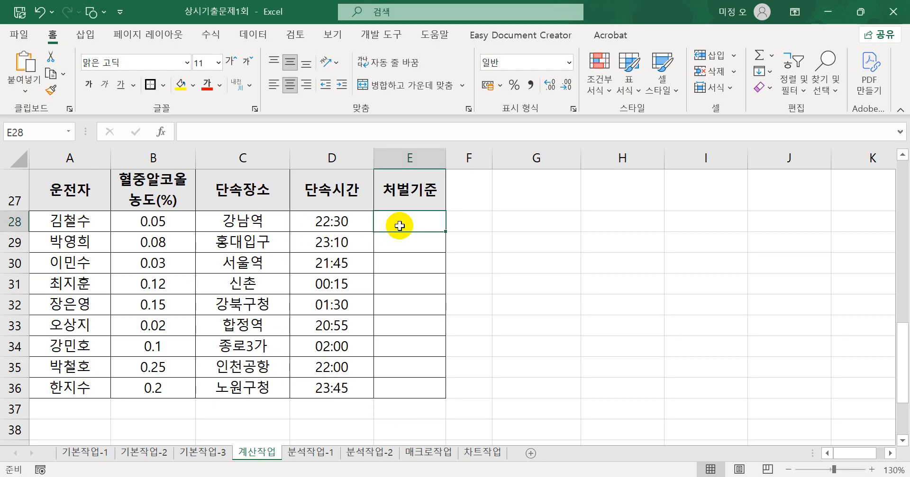
{"action": "type", "text": "="}
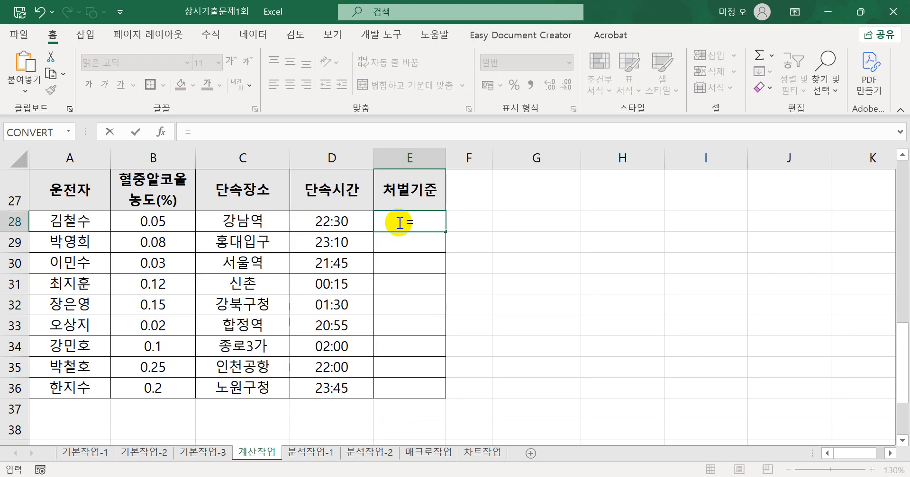
{"action": "type", "text": "ifs"}
{"action": "key", "text": "Tab"}
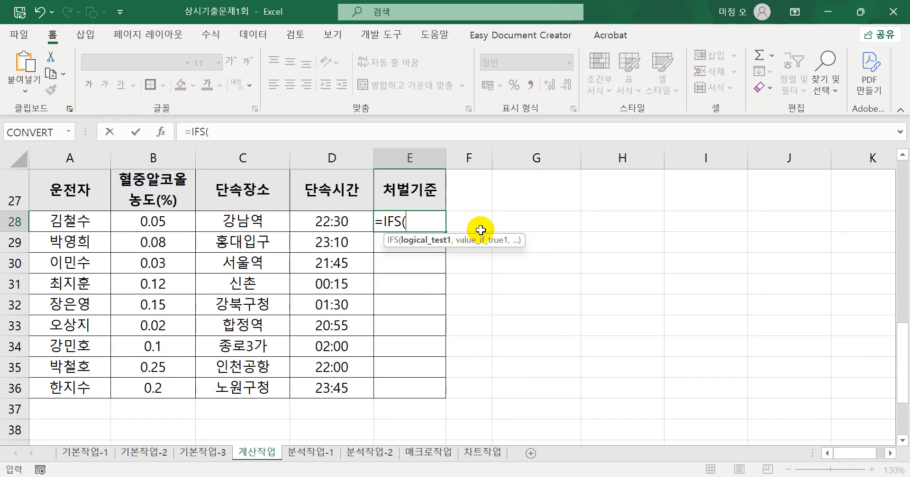
Open the function arguments for the IFS in E28 and set the first condition to B28<0.03 with "" as its value.
{"action": "left_click", "coordinate": [160, 132]}
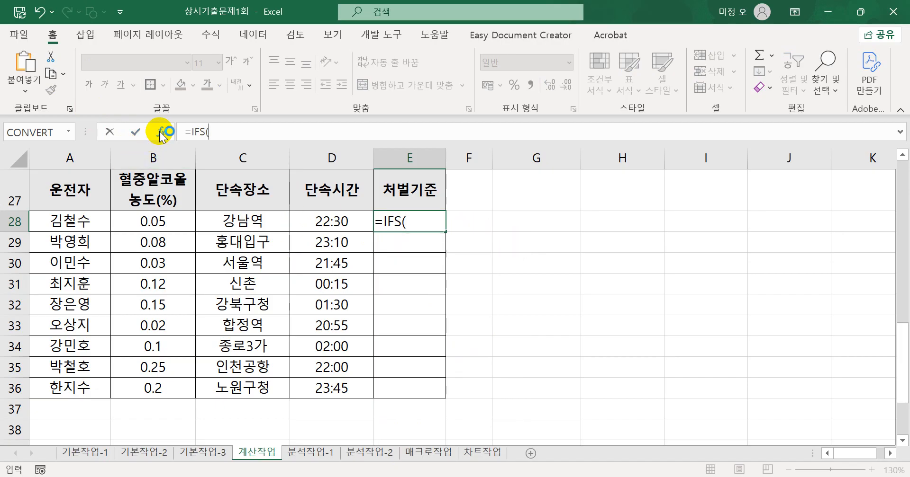
{"action": "left_click_drag", "start_coordinate": [382, 52], "coordinate": [564, 127]}
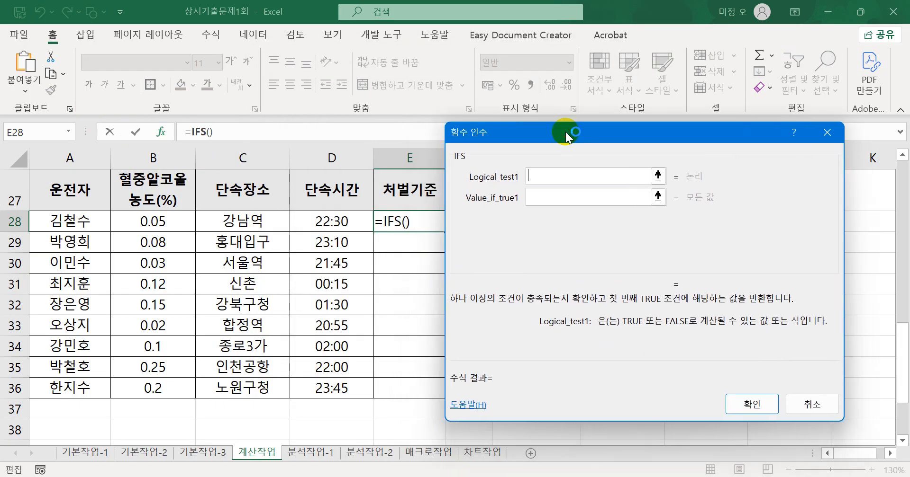
{"action": "left_click", "coordinate": [182, 222]}
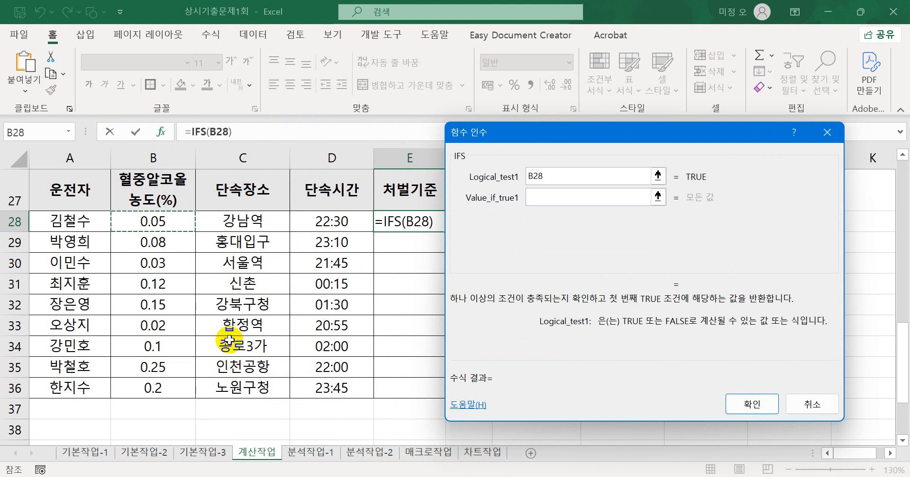
{"action": "type", "text": "<"}
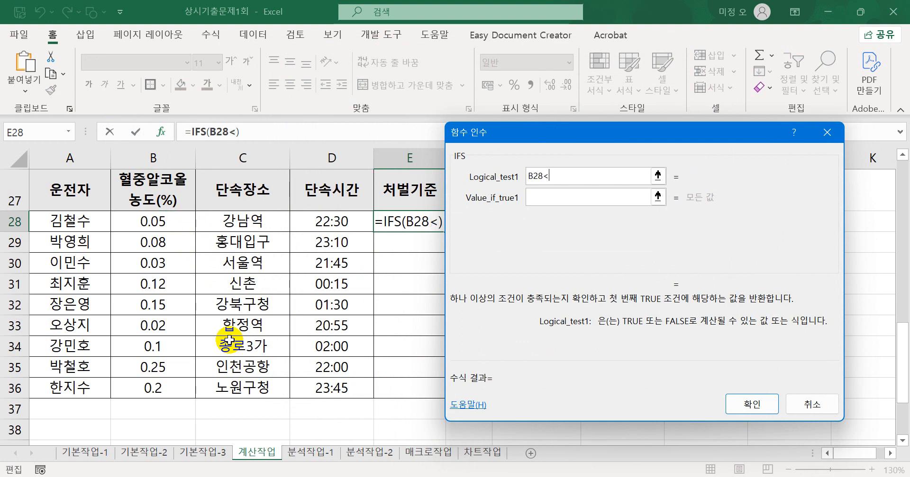
{"action": "type", "text": "0.03"}
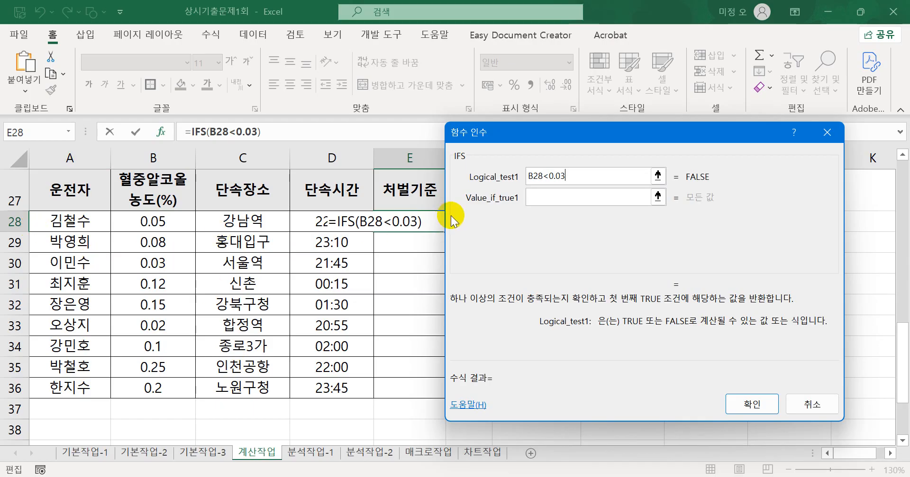
{"action": "left_click", "coordinate": [556, 196]}
{"action": "type", "text": "\"\""}
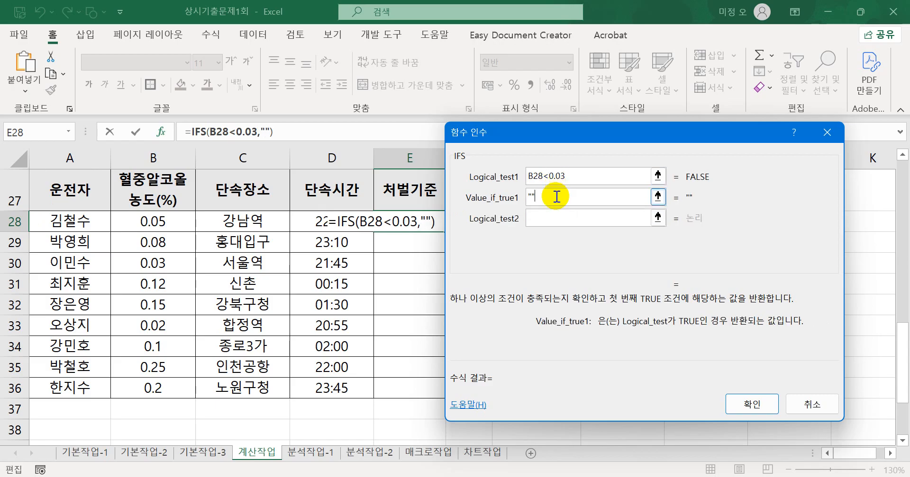
Add the second IFS condition B28<0.08 with "주의" as its value if true.
{"action": "left_click", "coordinate": [554, 219]}
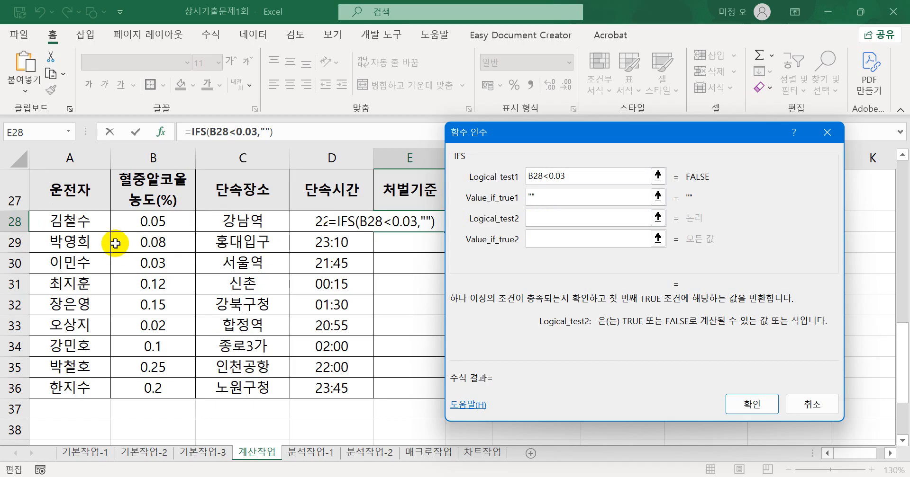
{"action": "left_click", "coordinate": [143, 223]}
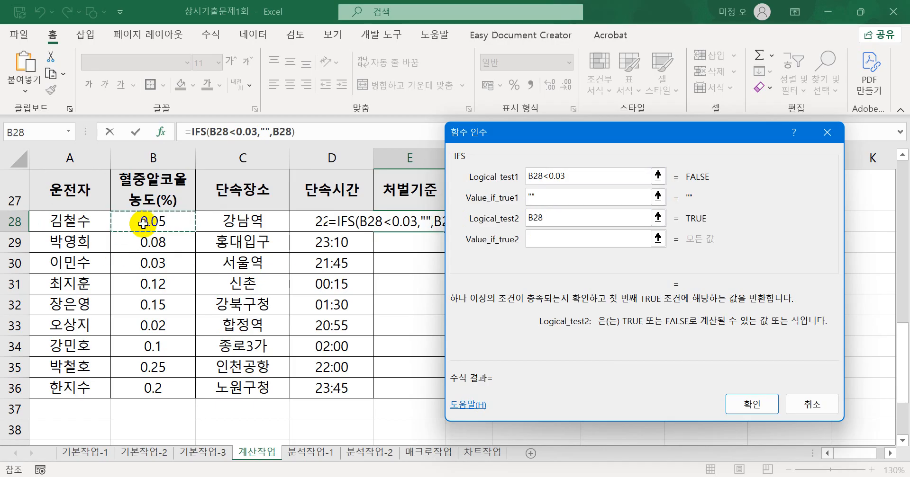
{"action": "type", "text": "<"}
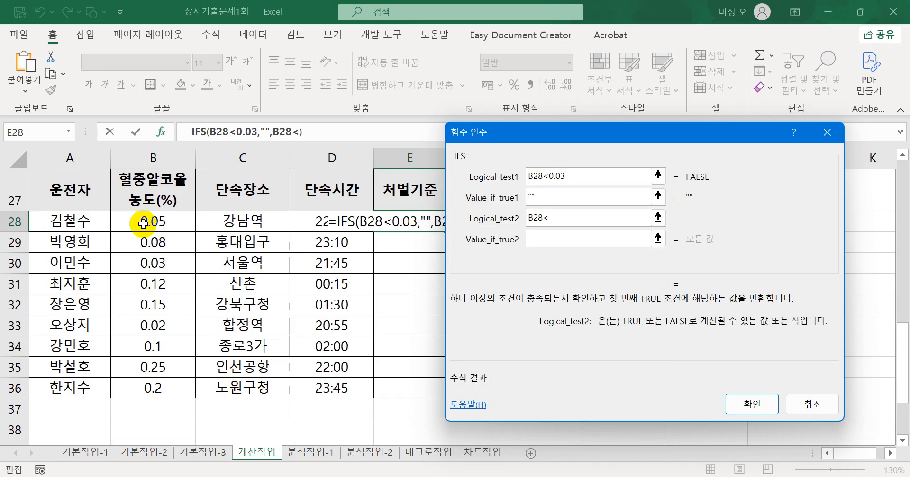
{"action": "type", "text": "0.08"}
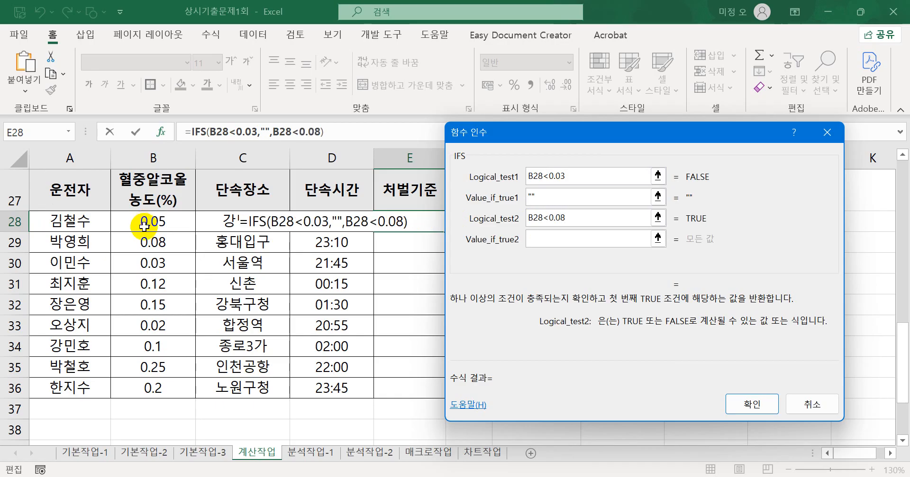
{"action": "left_click", "coordinate": [537, 235]}
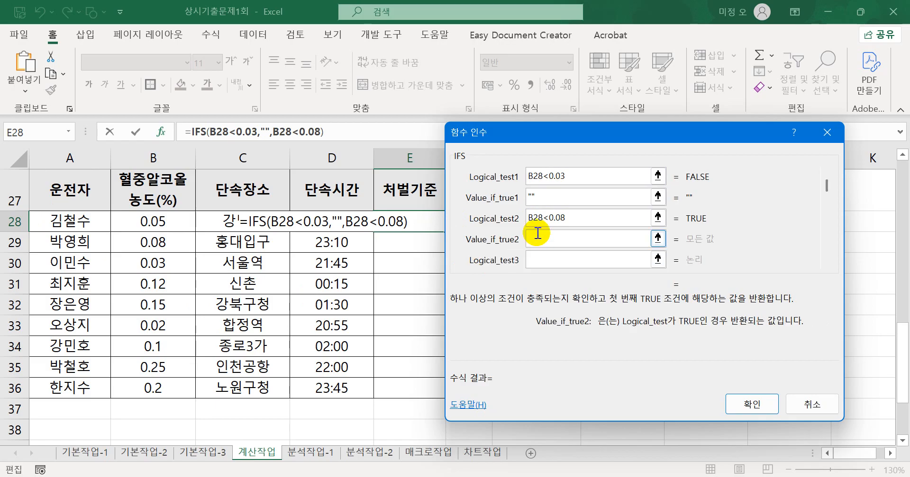
{"action": "type", "text": "\"주의\""}
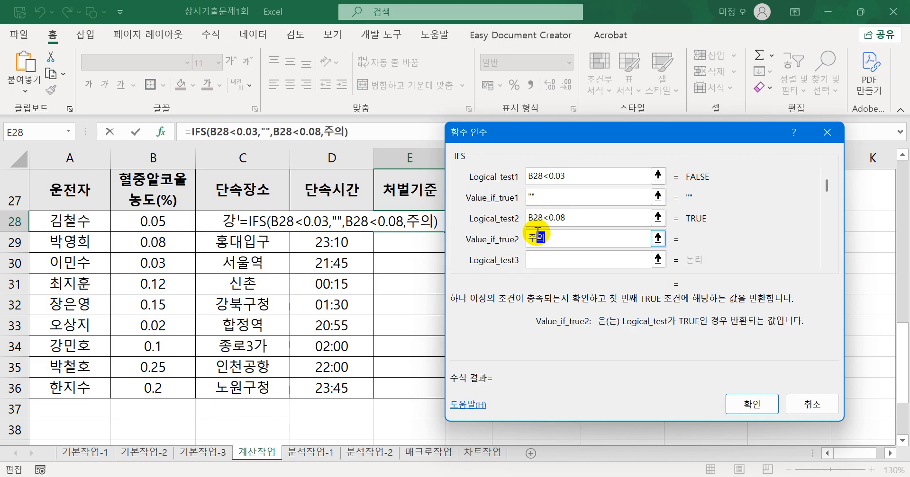
{"action": "key", "text": "Tab"}
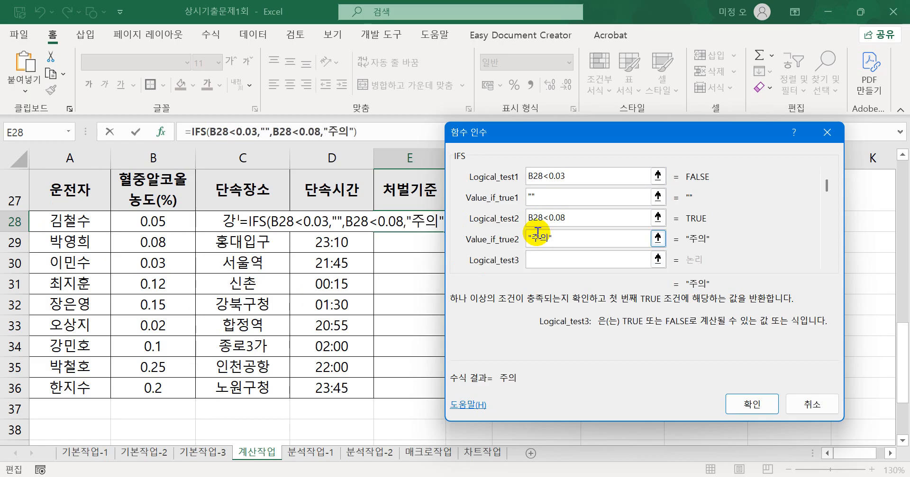
Add the third IFS condition B28<0.15 with "면허정지" as its value if true.
{"action": "left_click", "coordinate": [163, 220]}
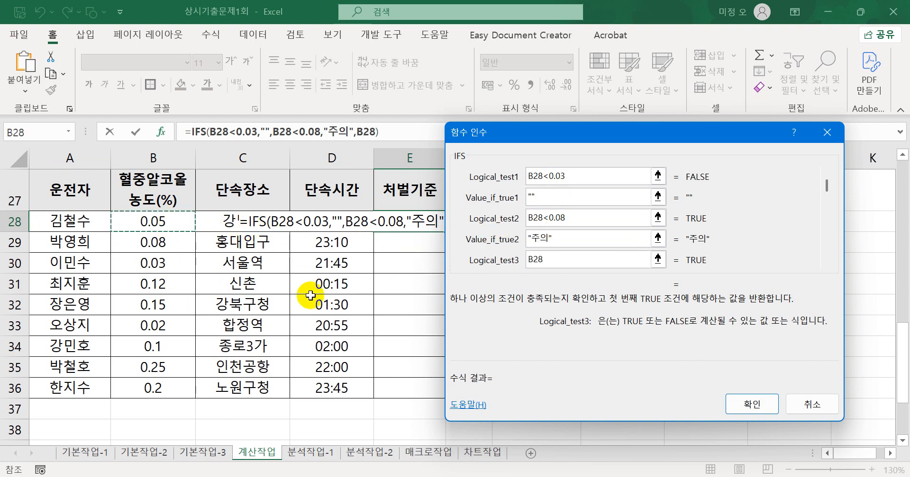
{"action": "type", "text": "<"}
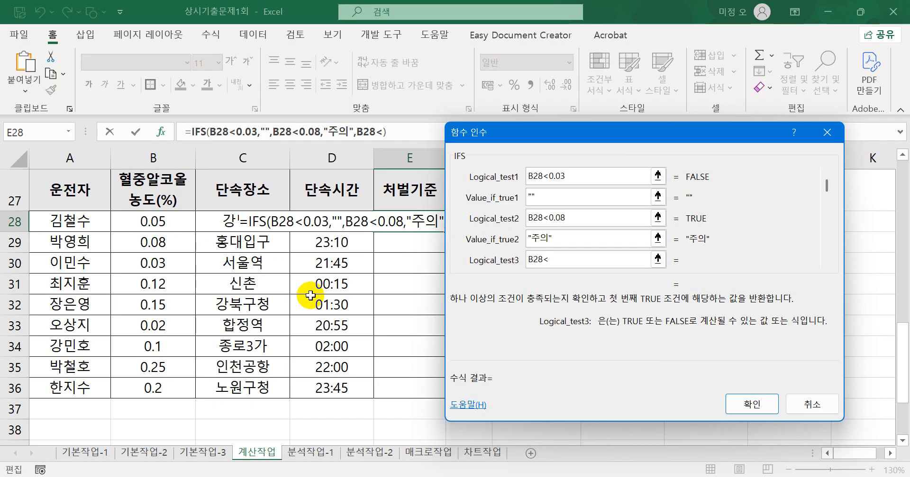
{"action": "type", "text": "0.15"}
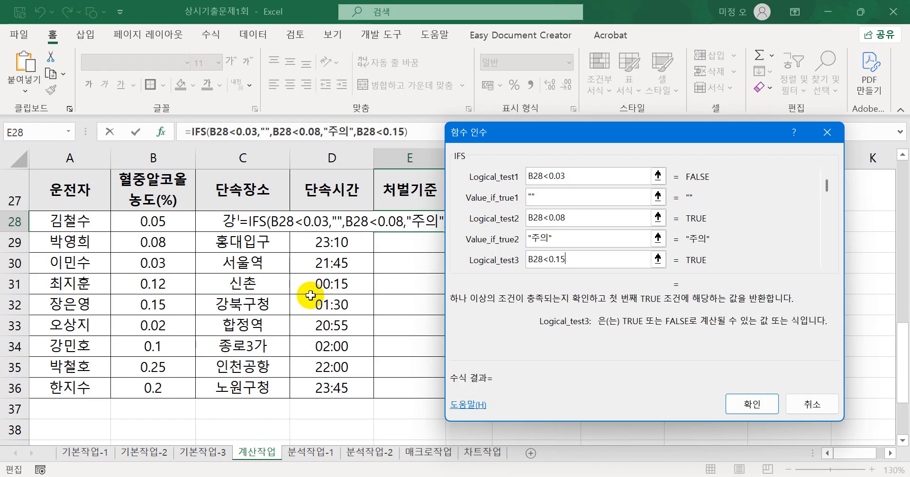
{"action": "key", "text": "Tab"}
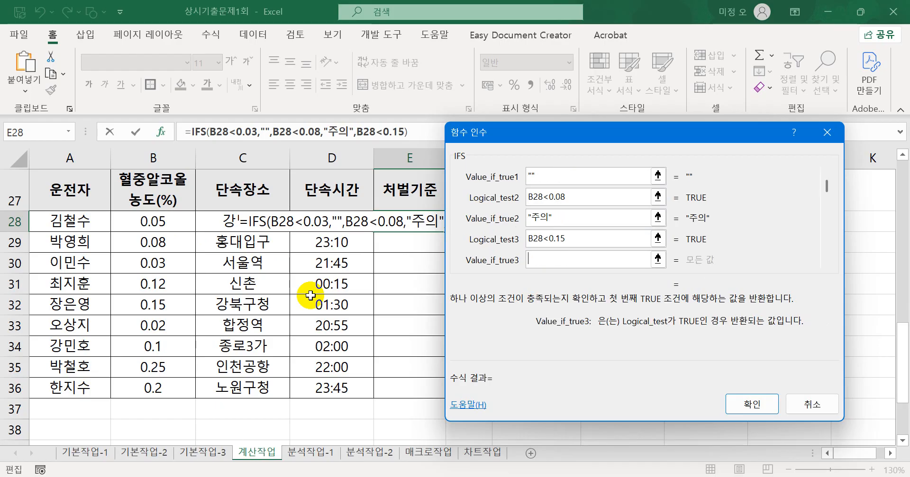
{"action": "type", "text": "면허정지"}
{"action": "key", "text": "Tab"}
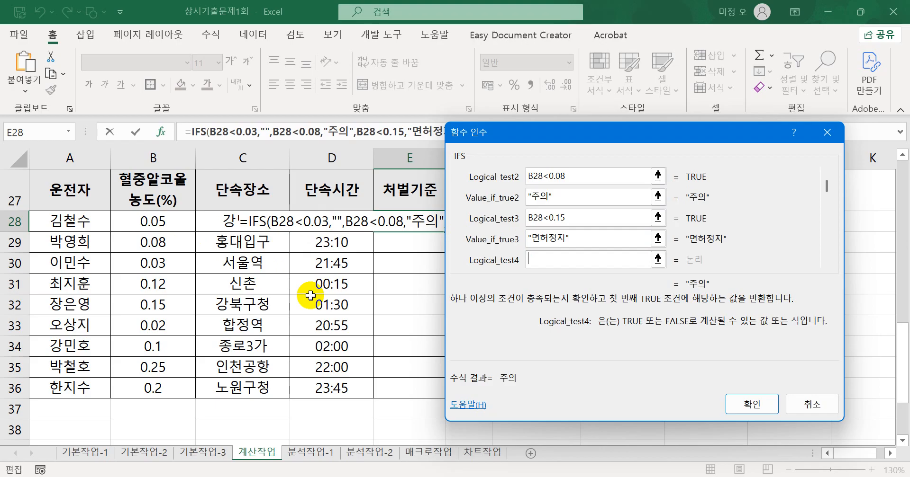
Begin the fourth IFS condition with a reference to the blood alcohol value in B28.
{"action": "left_click", "coordinate": [154, 222]}
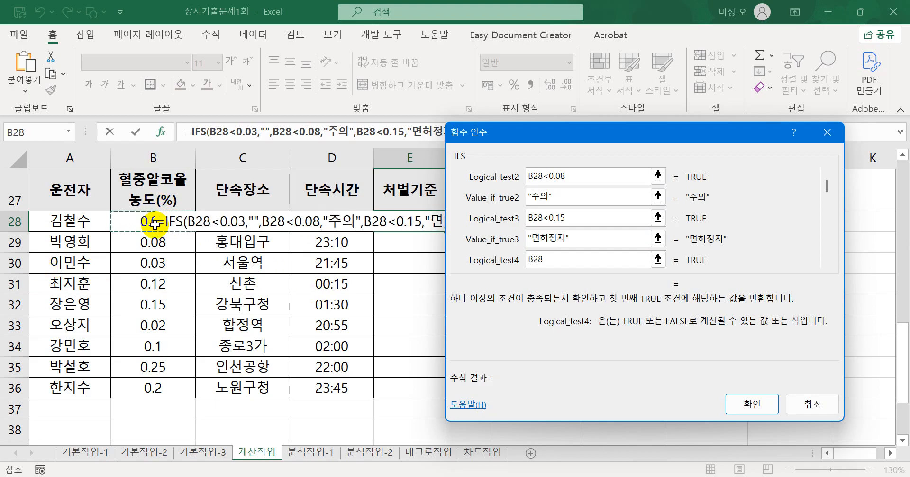
Complete the IFS formula in E28 with a fourth condition B28>=0.15 that returns "면허취소".
{"action": "type", "text": ">="}
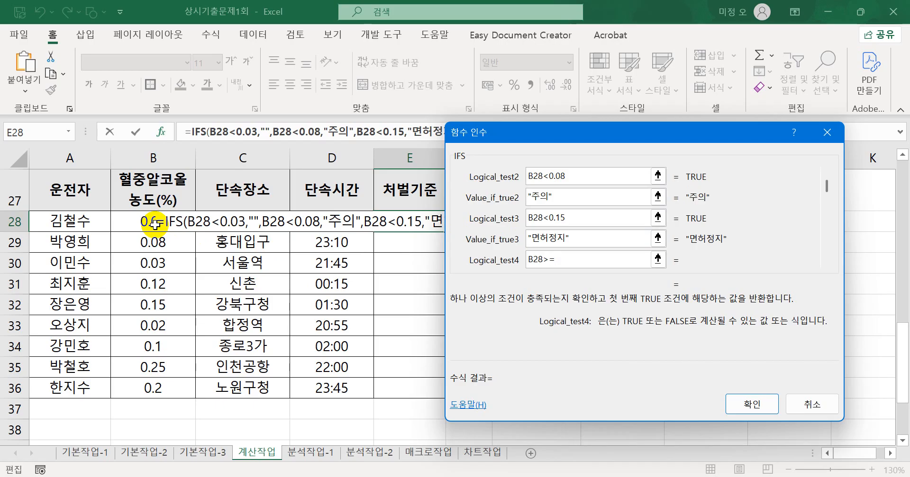
{"action": "type", "text": "0.15"}
{"action": "key", "text": "Tab"}
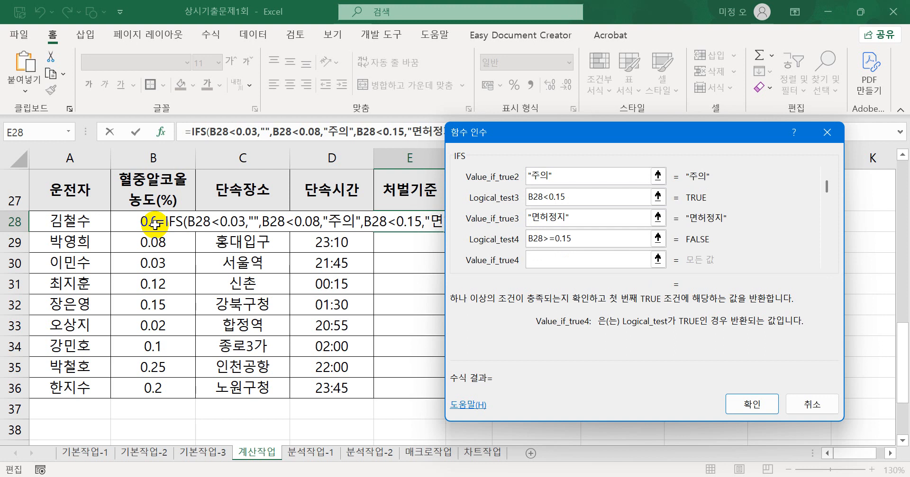
{"action": "type", "text": "aus"}
{"action": "key", "text": "BackSpace"}
{"action": "key", "text": "BackSpace"}
{"action": "key", "text": "BackSpace"}
{"action": "type", "text": "면허"}
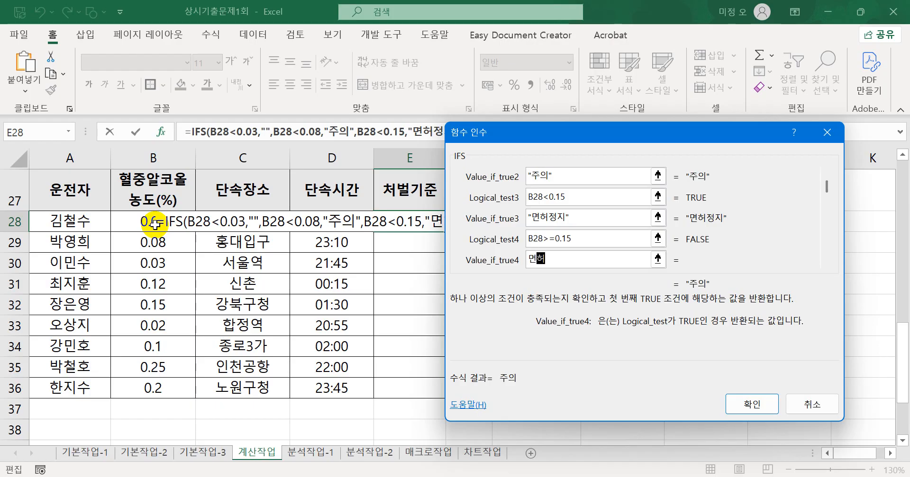
{"action": "type", "text": "ㅈ취ㅅ"}
{"action": "key", "text": "BackSpace"}
{"action": "type", "text": "소"}
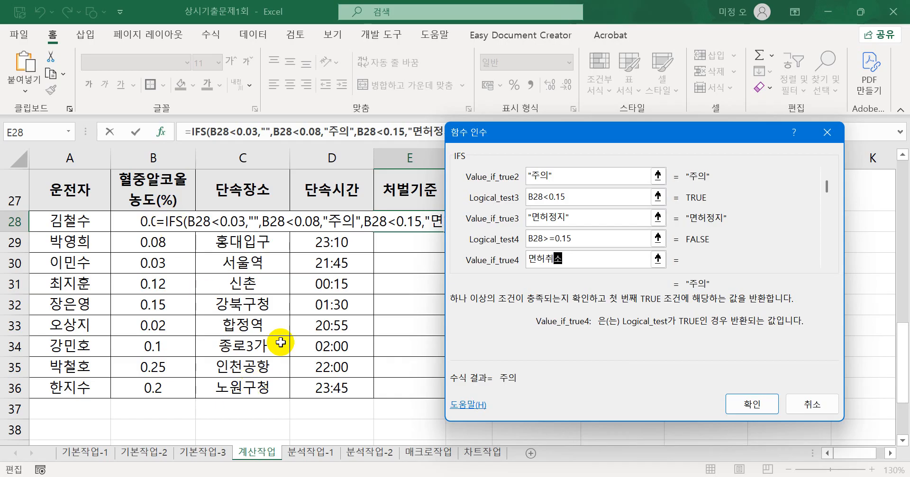
{"action": "left_click", "coordinate": [737, 408]}
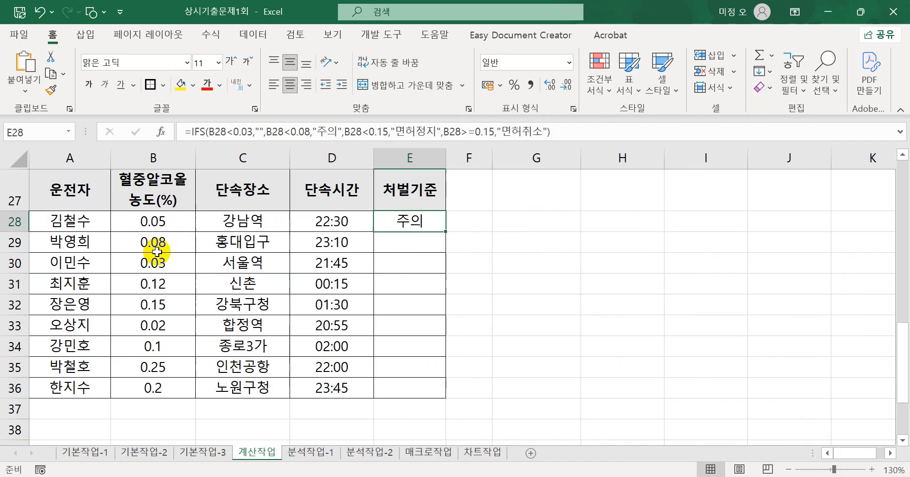
Copy the E28 formula down through E36 and check it against the blood alcohol values in B33 and B30.
{"action": "left_click_drag", "start_coordinate": [445, 233], "coordinate": [445, 256]}
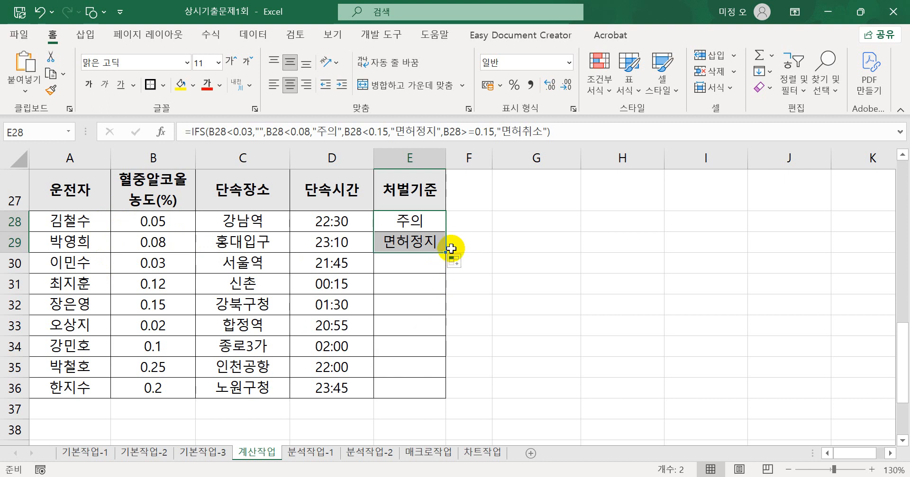
{"action": "left_click_drag", "start_coordinate": [445, 253], "coordinate": [446, 399]}
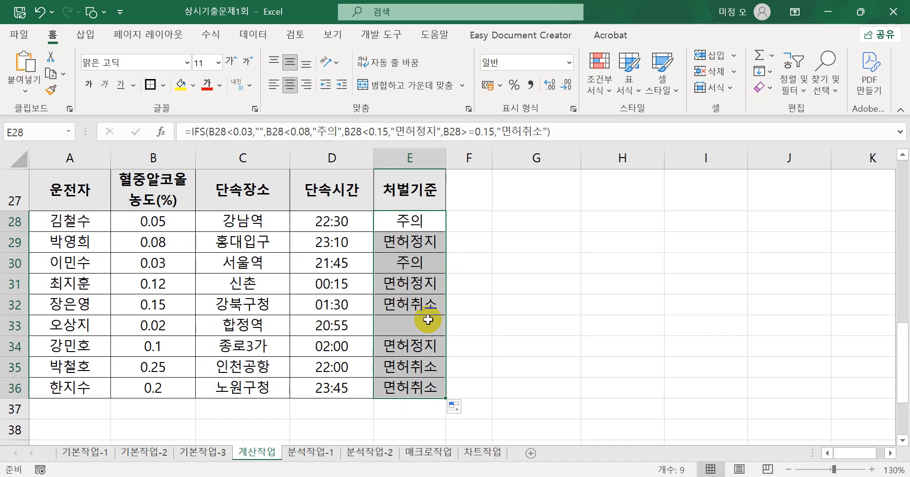
{"action": "left_click", "coordinate": [183, 330]}
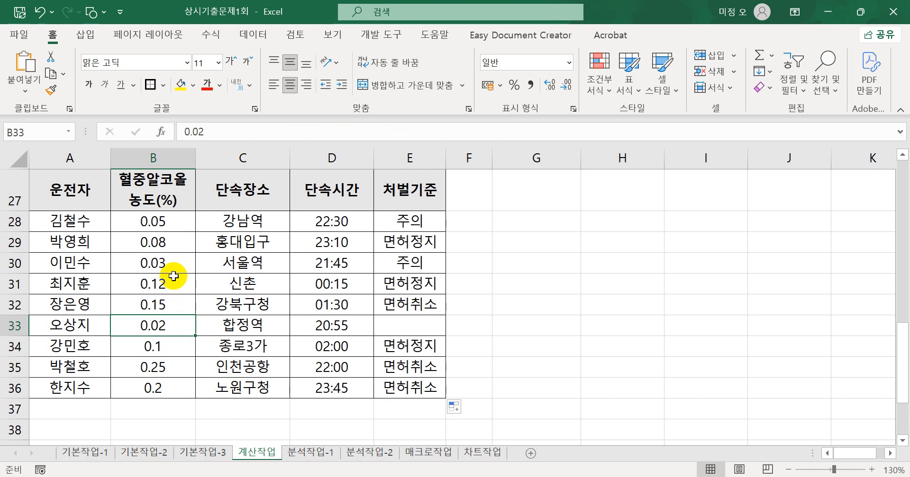
{"action": "left_click", "coordinate": [169, 262]}
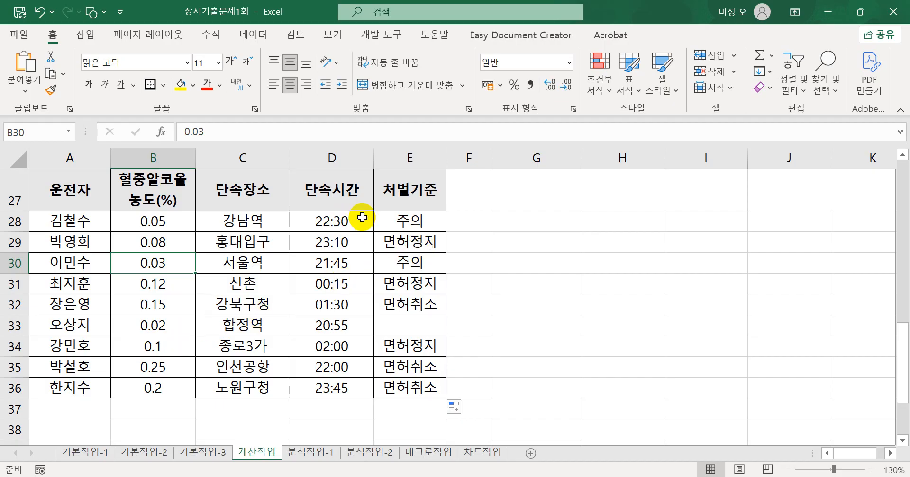
{"action": "left_click", "coordinate": [426, 222]}
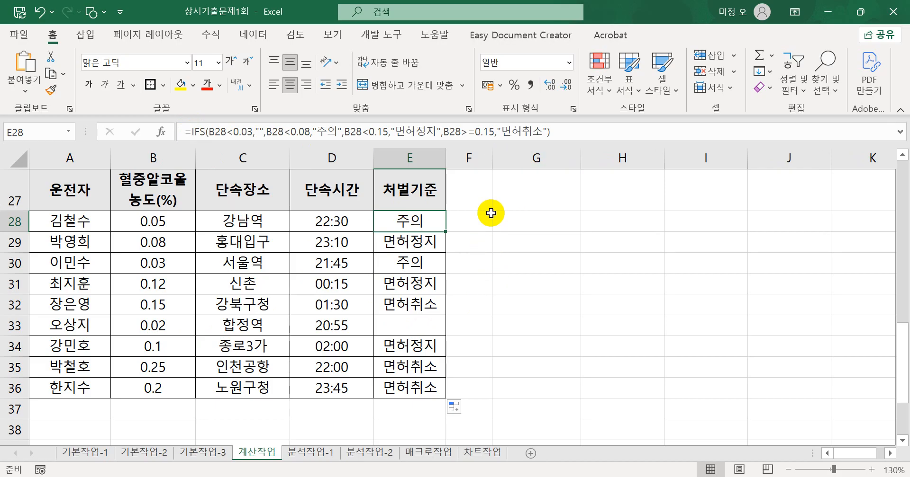
Start an IFS formula in F28 and open its function arguments dialog.
{"action": "left_click", "coordinate": [478, 223]}
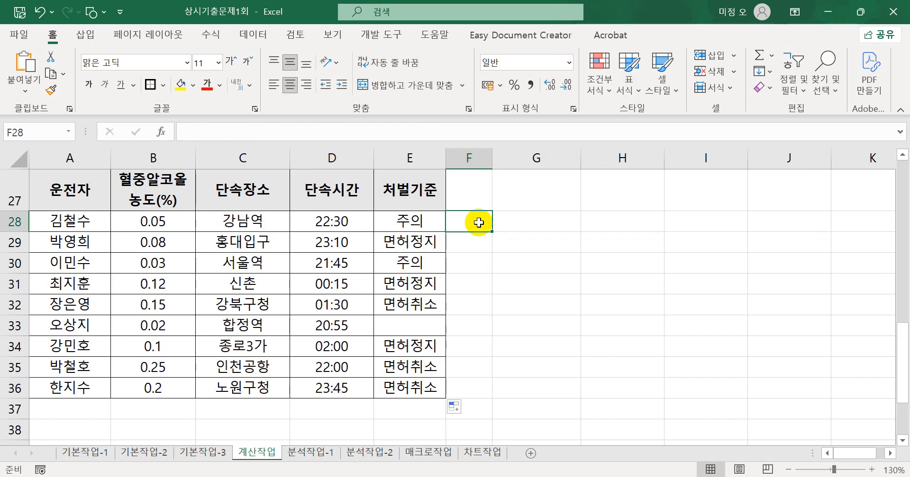
{"action": "type", "text": "=ㅑㄹ"}
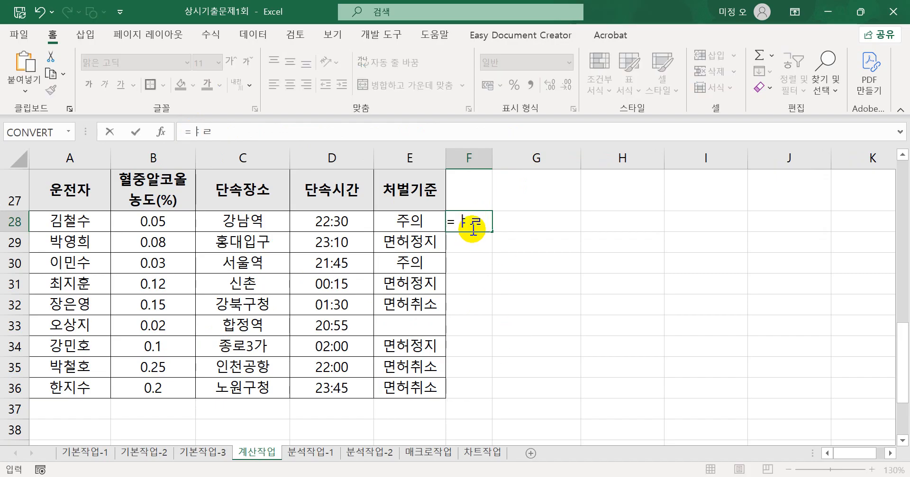
{"action": "key", "text": "BackSpace"}
{"action": "key", "text": "BackSpace"}
{"action": "key", "text": "Hangul"}
{"action": "type", "text": "ifs"}
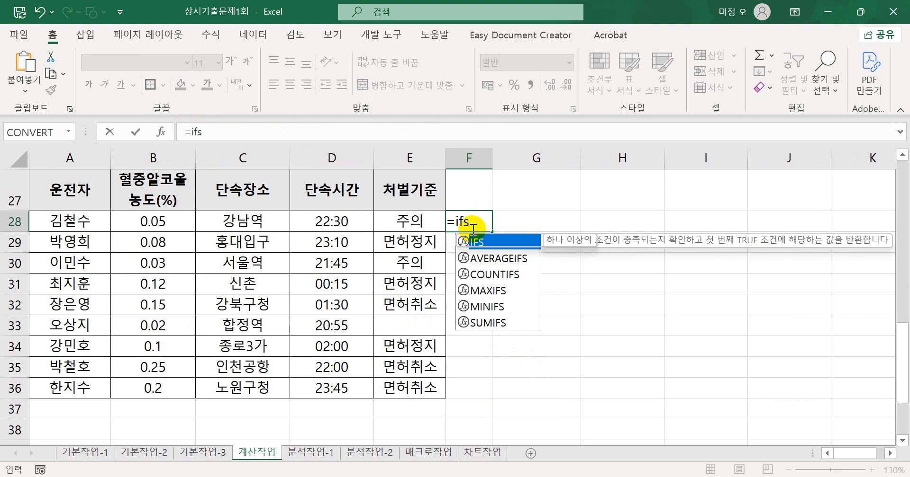
{"action": "key", "text": "Tab"}
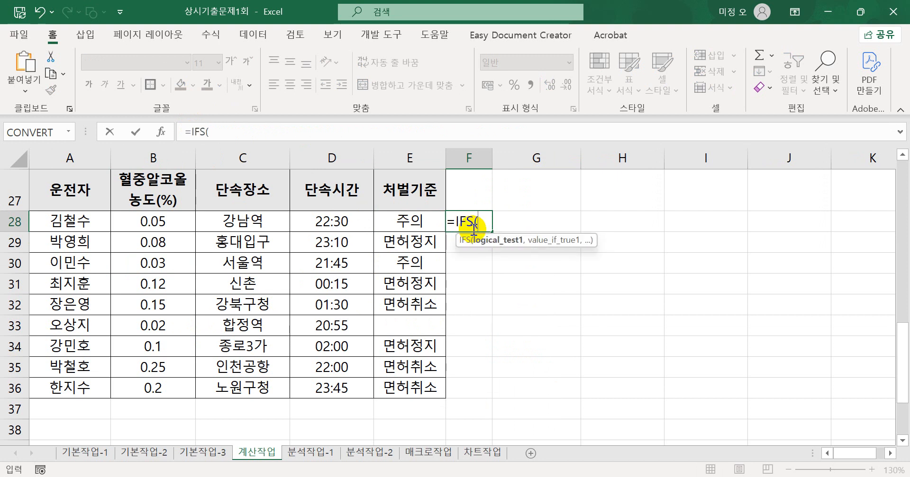
{"action": "left_click", "coordinate": [161, 134]}
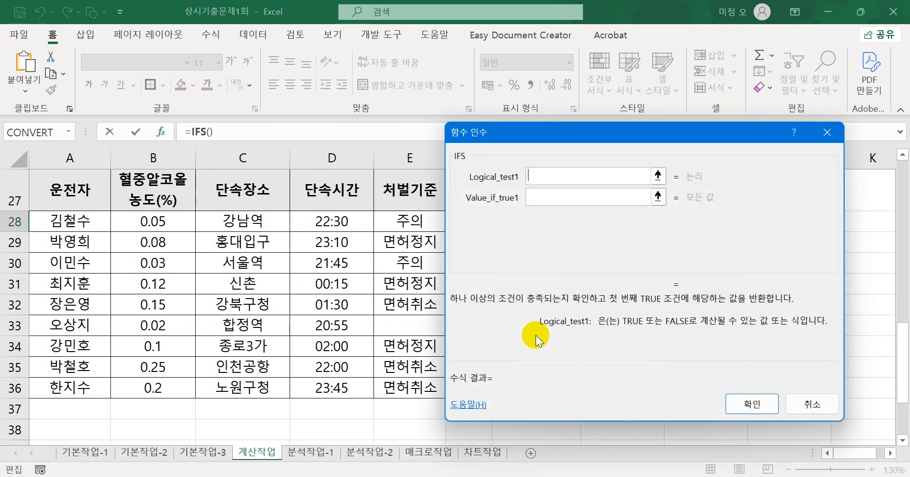
Set the first IFS condition to B28<0.03 with empty text "" as its result.
{"action": "left_click", "coordinate": [144, 228]}
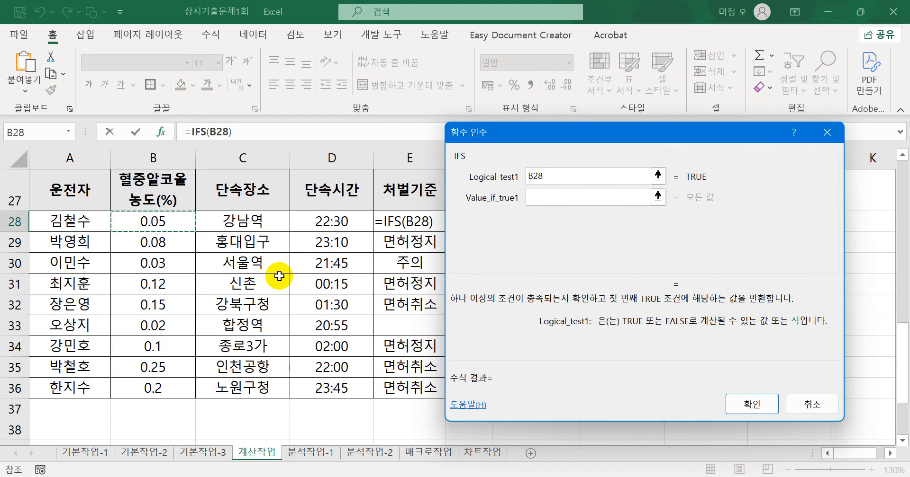
{"action": "type", "text": "<0"}
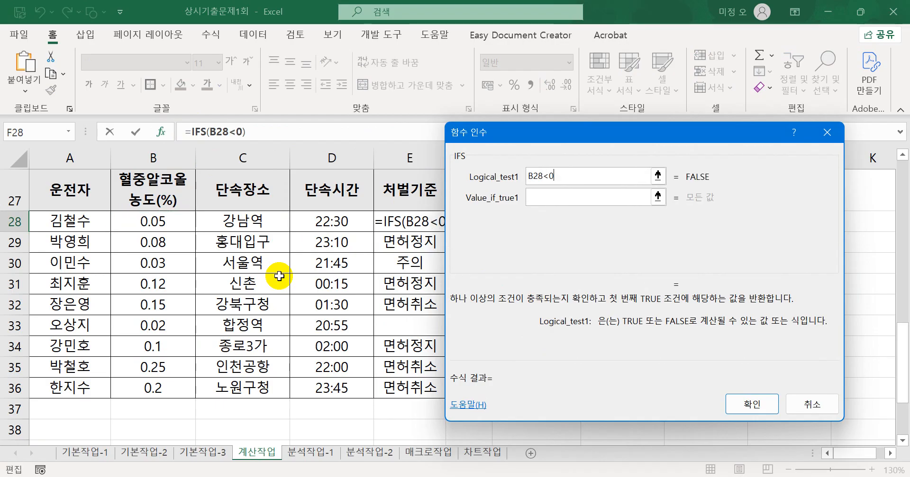
{"action": "type", "text": ".03"}
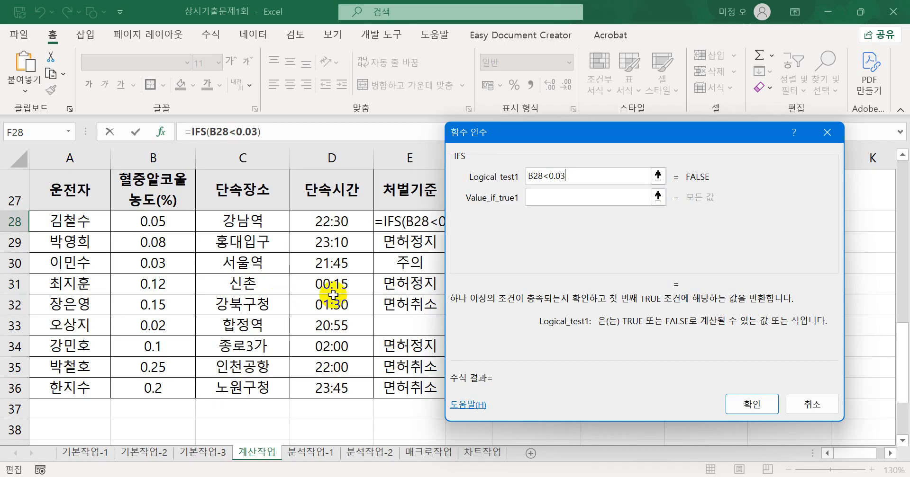
{"action": "left_click", "coordinate": [587, 200]}
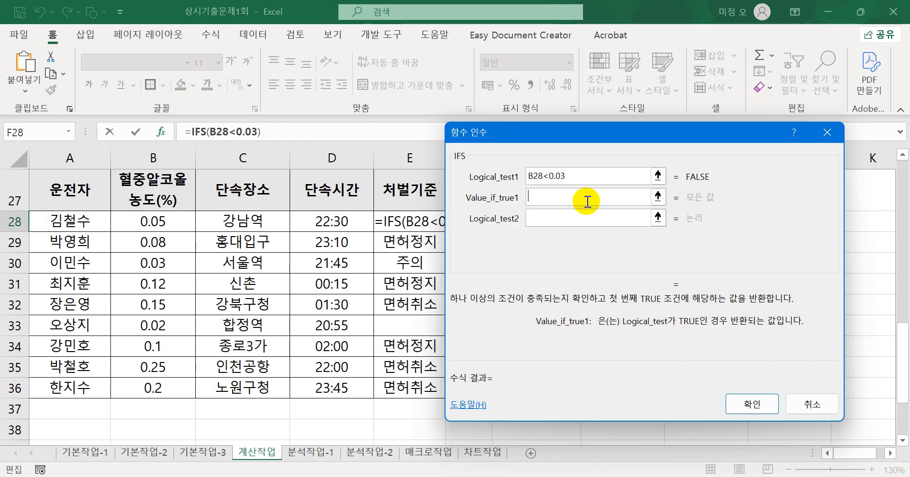
{"action": "type", "text": "\"\""}
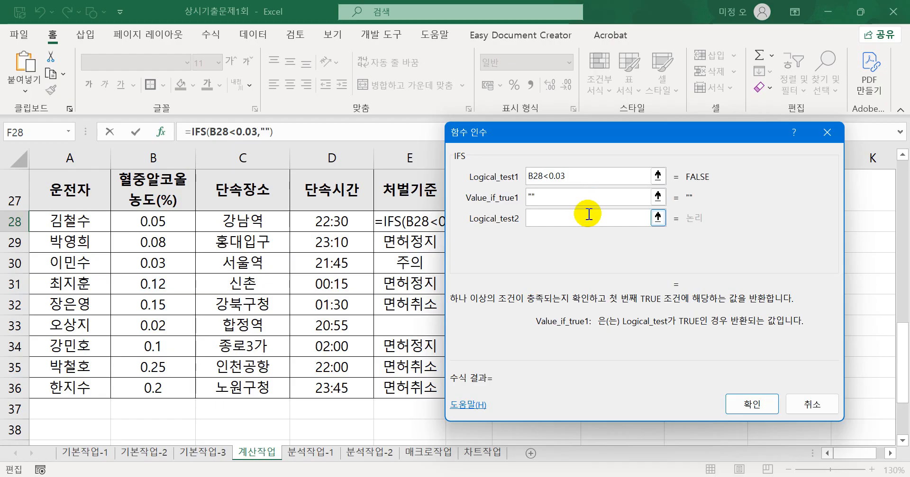
Add the second IFS condition B28<0.08 with "주의" as its result.
{"action": "left_click", "coordinate": [586, 216]}
{"action": "left_click", "coordinate": [173, 222]}
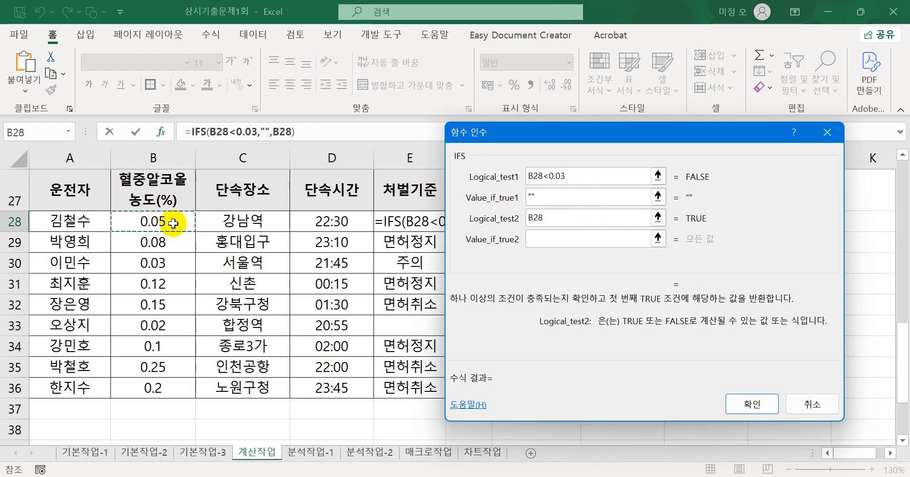
{"action": "type", "text": "<"}
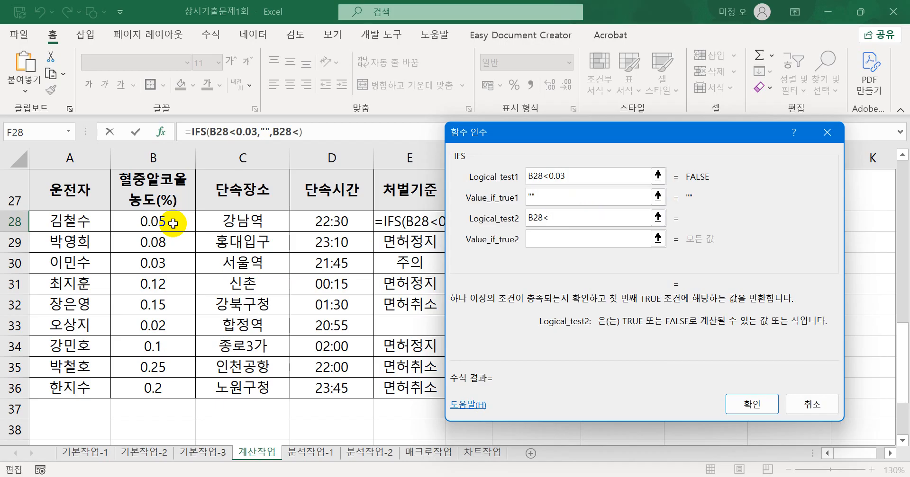
{"action": "type", "text": "0.08"}
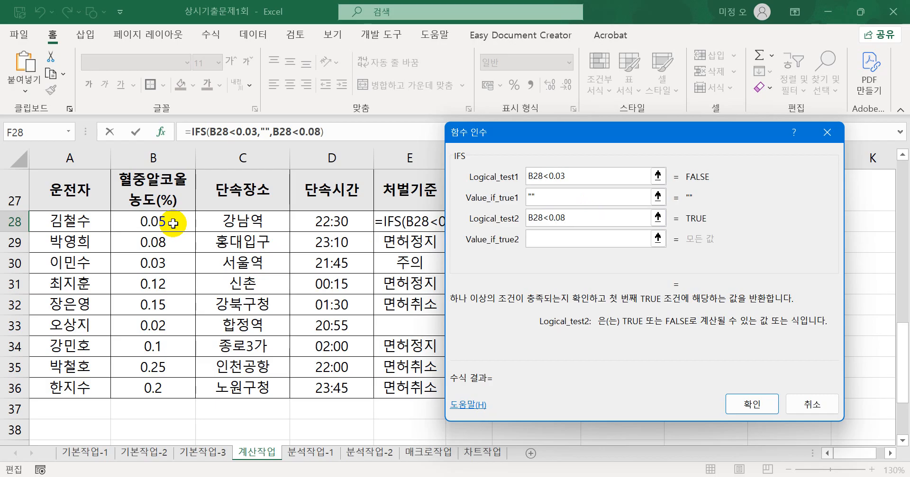
{"action": "key", "text": "Tab"}
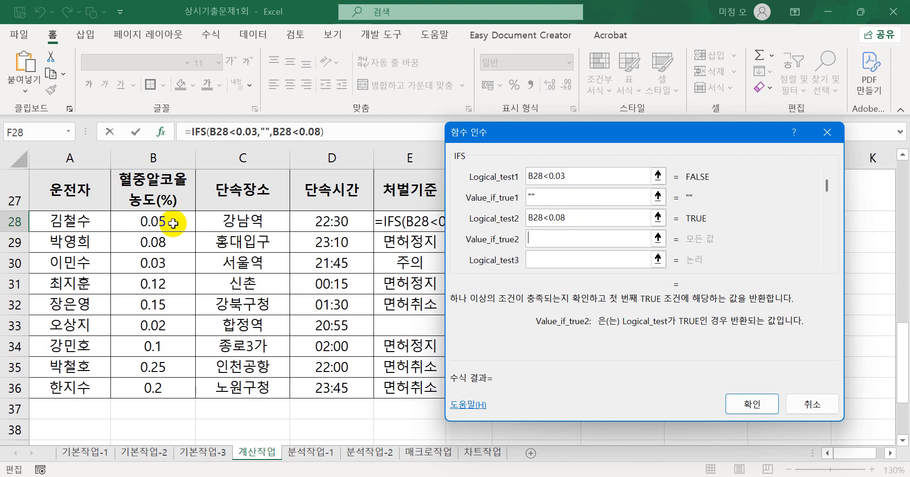
{"action": "type", "text": "주의"}
{"action": "key", "text": "Tab"}
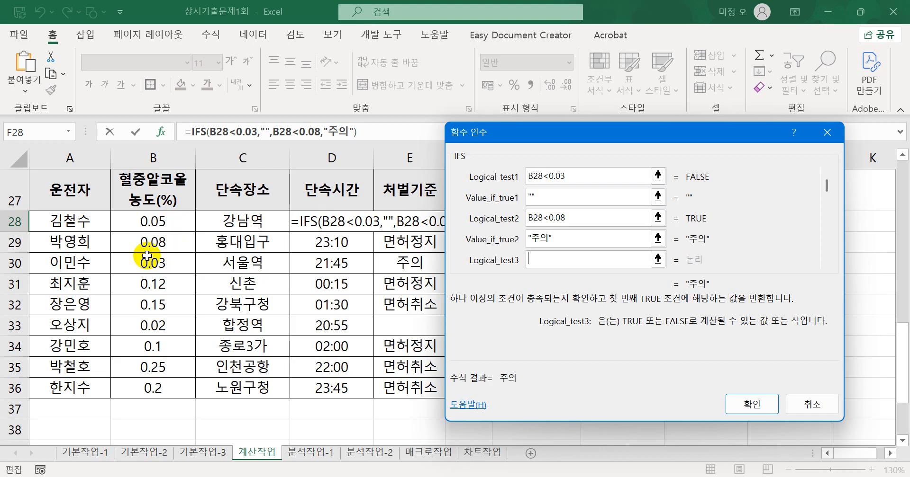
Add the third IFS condition B28<0.15 with "면허정지" as its result.
{"action": "left_click", "coordinate": [159, 224]}
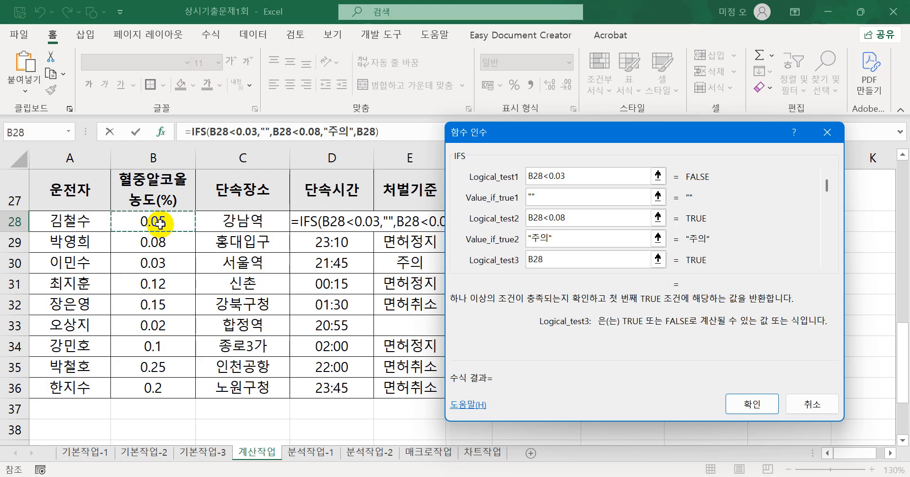
{"action": "type", "text": "<"}
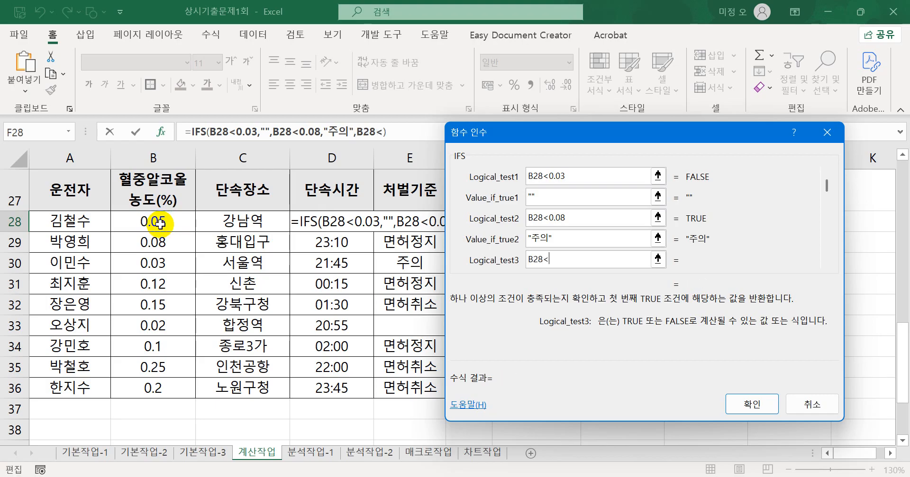
{"action": "type", "text": "0.15"}
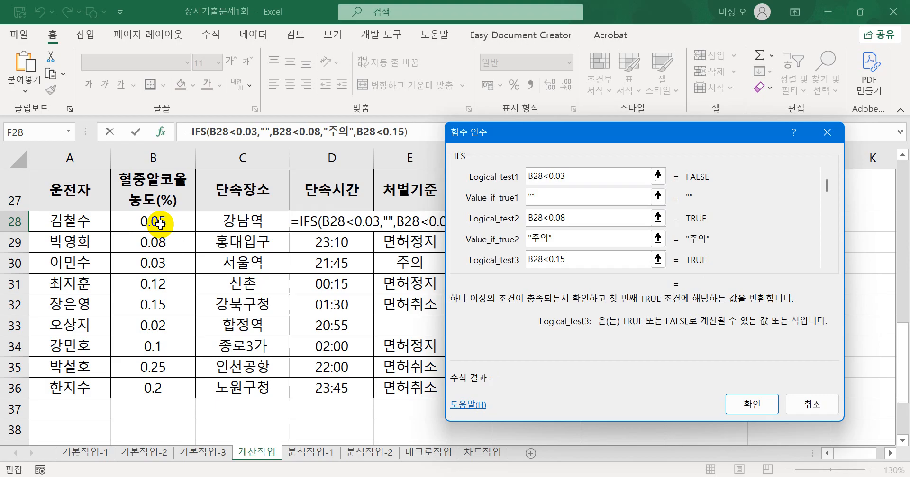
{"action": "key", "text": "Tab"}
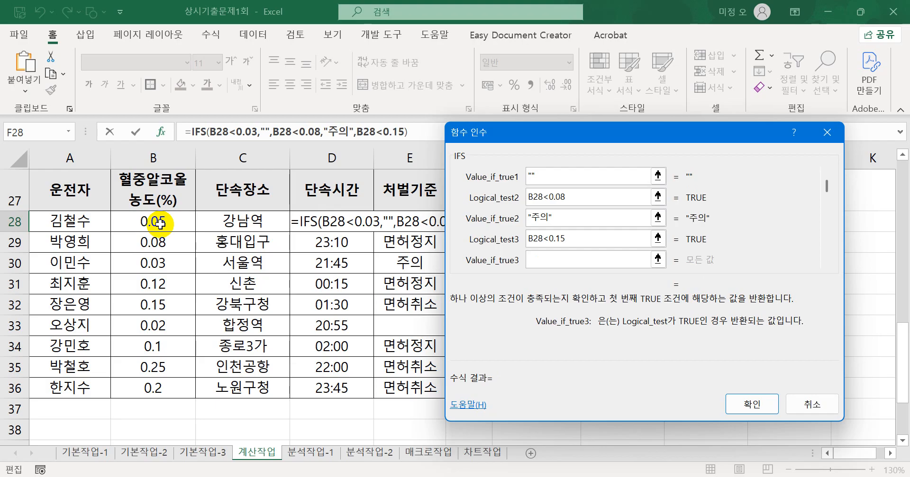
{"action": "type", "text": "면허정지"}
{"action": "key", "text": "Tab"}
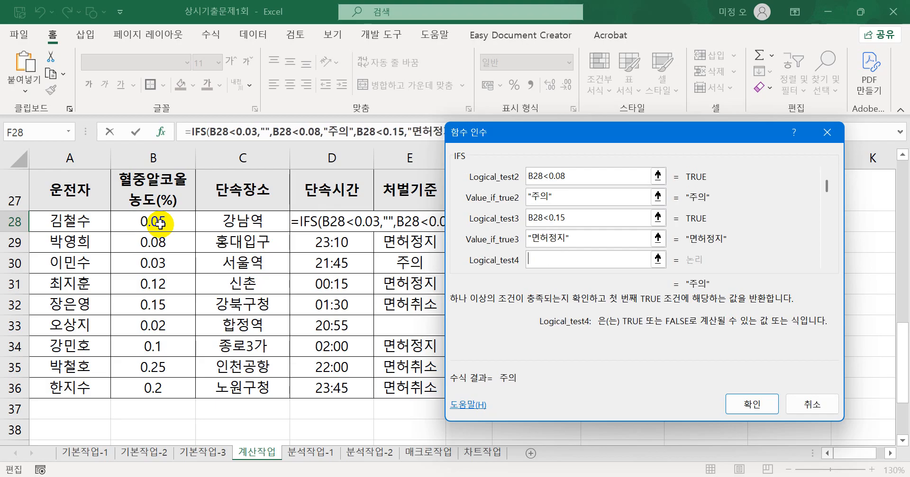
Finish the F28 formula with 1 as the fourth condition returning "면허취소", and copy it down through F36.
{"action": "type", "text": "1"}
{"action": "key", "text": "Tab"}
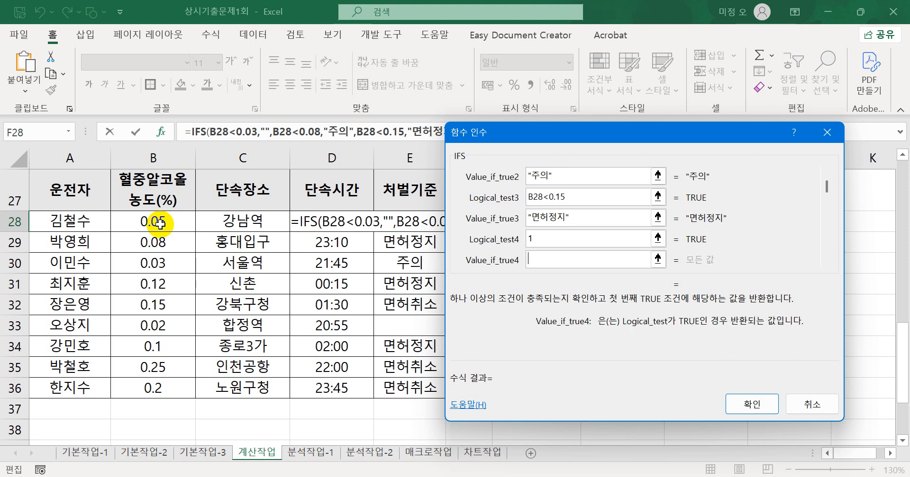
{"action": "type", "text": "면허취"}
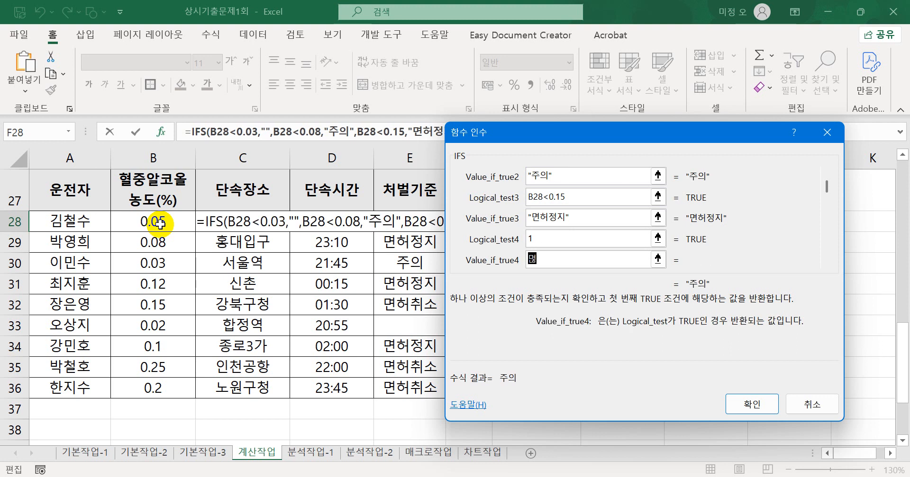
{"action": "type", "text": "소"}
{"action": "key", "text": "Return"}
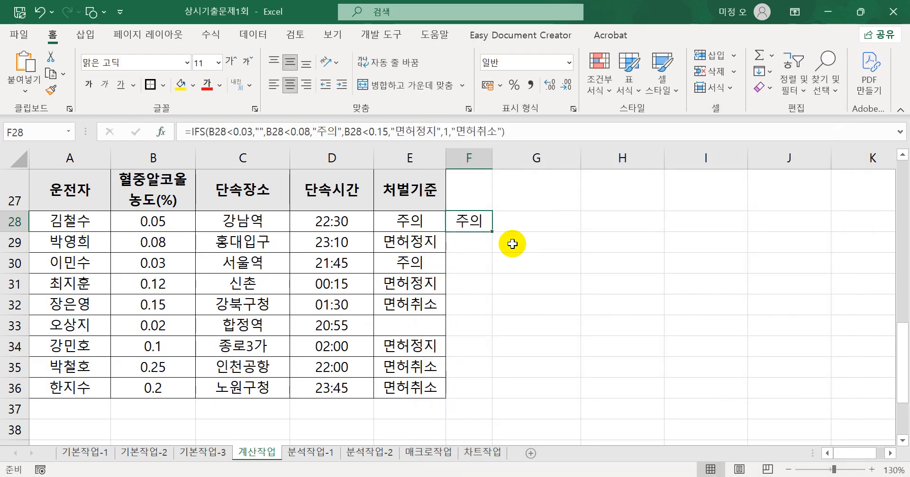
{"action": "left_click_drag", "start_coordinate": [492, 232], "coordinate": [480, 395]}
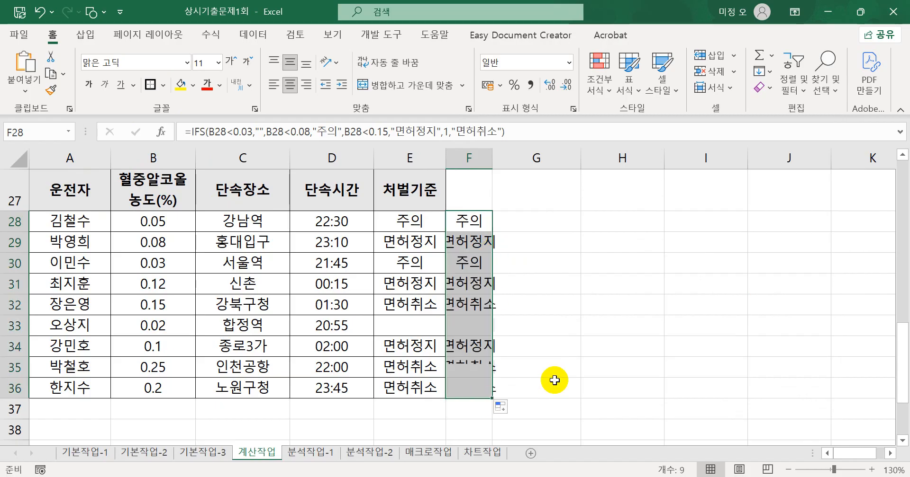
{"action": "left_click", "coordinate": [479, 327]}
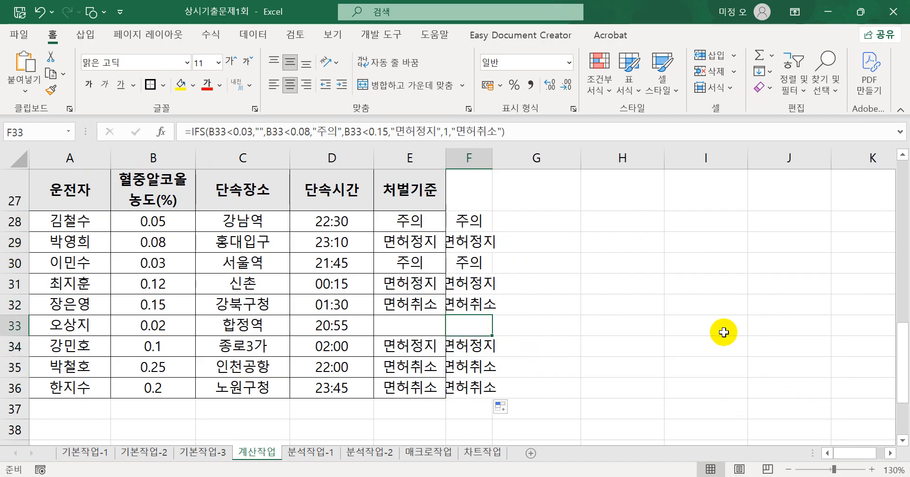
Widen column F to fit its results and point out the catch-all condition 1 in the F33 formula.
{"action": "left_click_drag", "start_coordinate": [492, 157], "coordinate": [511, 158]}
{"action": "left_click", "coordinate": [446, 132]}
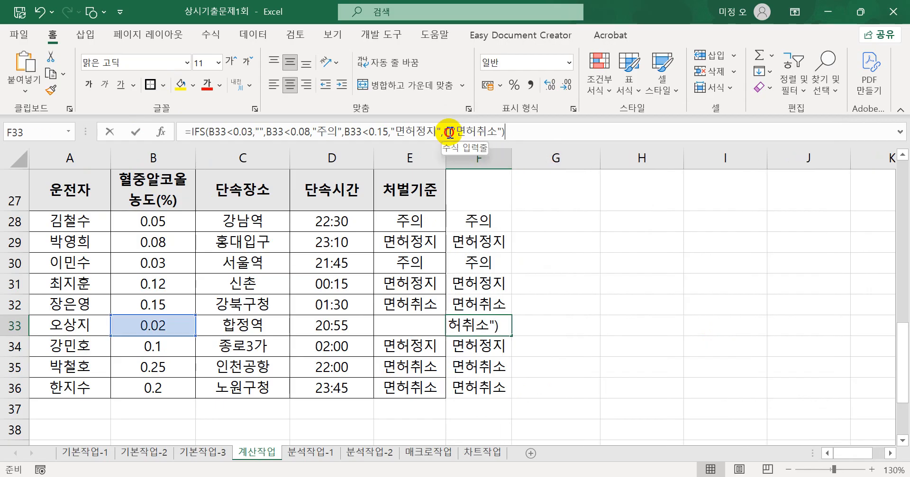
{"action": "type", "text": "1,"}
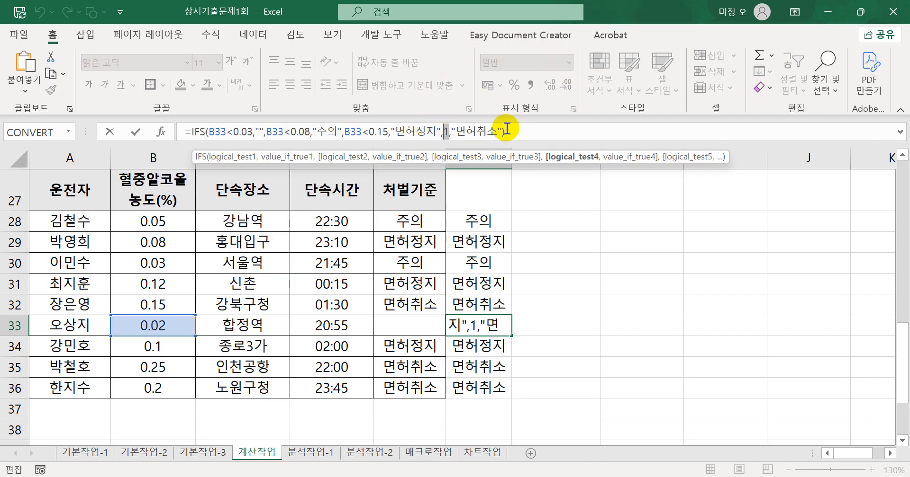
{"action": "left_click", "coordinate": [447, 131]}
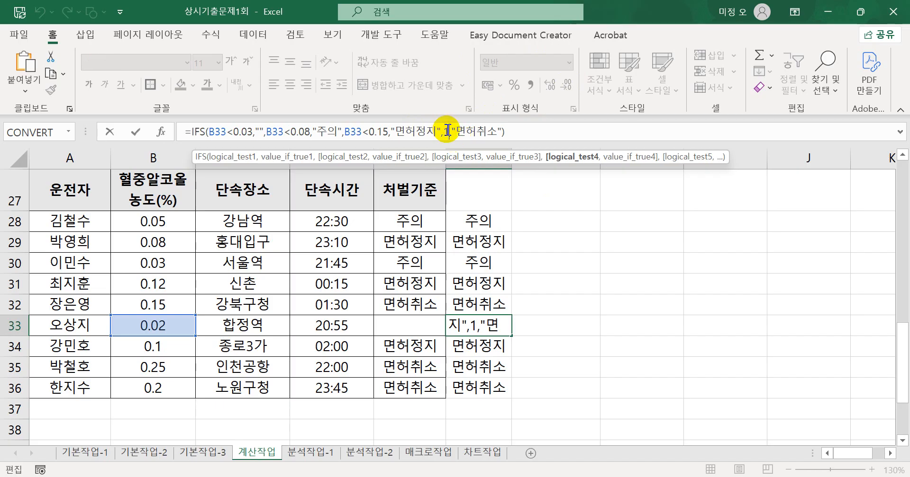
Examine the copied IFS formulas in cells F28 through F33.
{"action": "left_click", "coordinate": [474, 221]}
{"action": "left_click", "coordinate": [473, 241]}
{"action": "left_click", "coordinate": [474, 263]}
{"action": "left_click", "coordinate": [474, 284]}
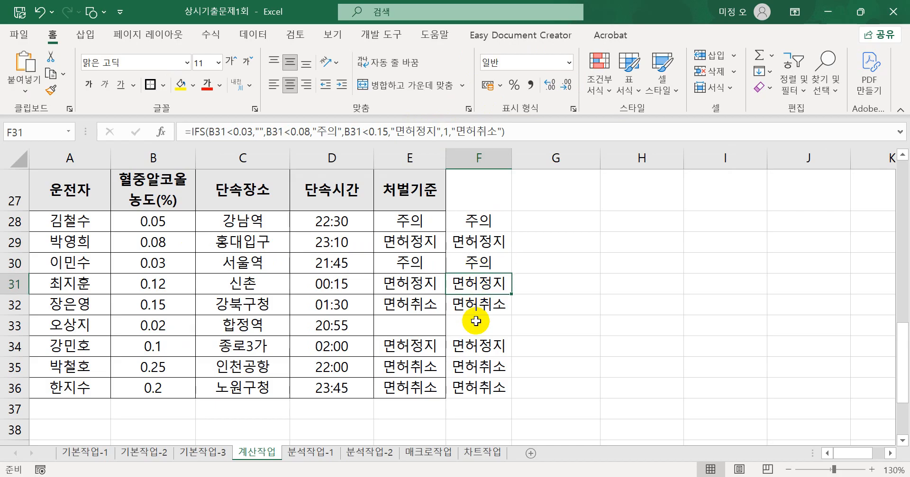
{"action": "left_click", "coordinate": [474, 304]}
{"action": "left_click", "coordinate": [475, 322]}
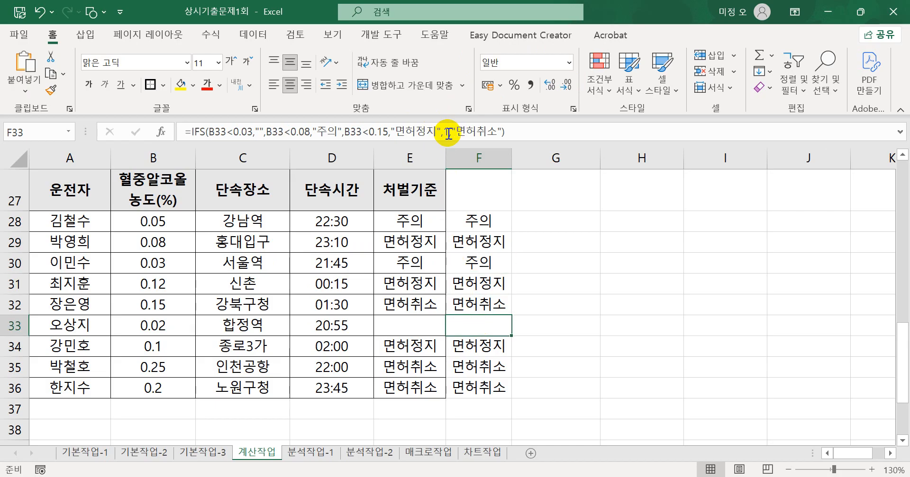
Copy the E28 IFS formula into item 5 of the Notepad note, return to Excel and leave the cell unchanged.
{"action": "left_click", "coordinate": [428, 216]}
{"action": "left_click_drag", "start_coordinate": [578, 134], "coordinate": [116, 177]}
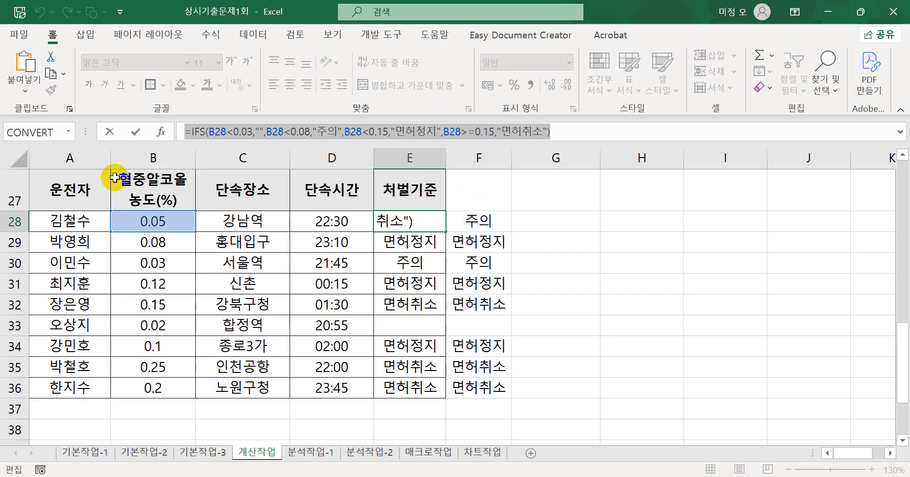
{"action": "key", "text": "alt+Tab"}
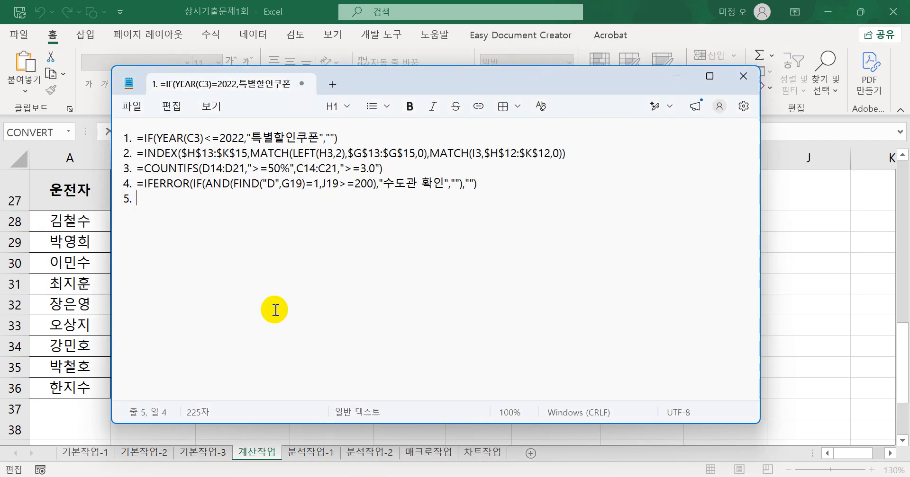
{"action": "key", "text": "ctrl+v"}
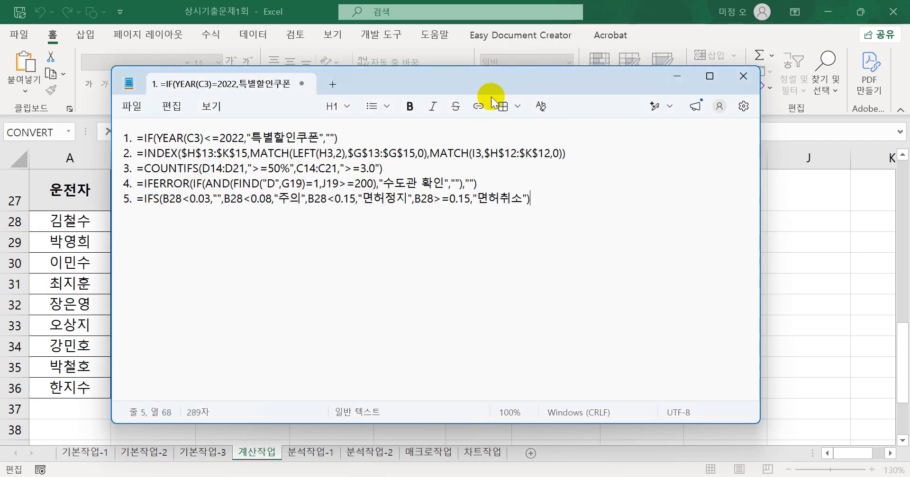
{"action": "left_click", "coordinate": [635, 7]}
{"action": "key", "text": "Return"}
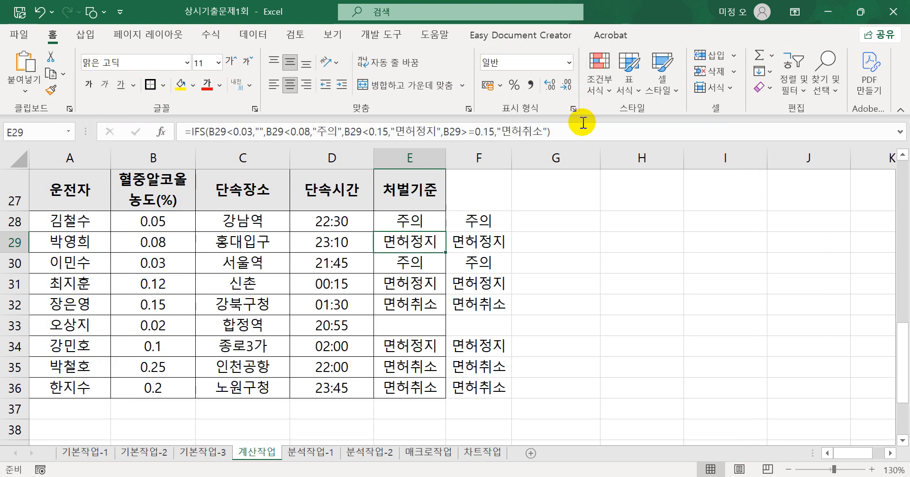
Copy the F28 IFS formula and add it in Notepad on a new line below the item 5 formula.
{"action": "left_click", "coordinate": [490, 219]}
{"action": "left_click_drag", "start_coordinate": [584, 132], "coordinate": [57, 144]}
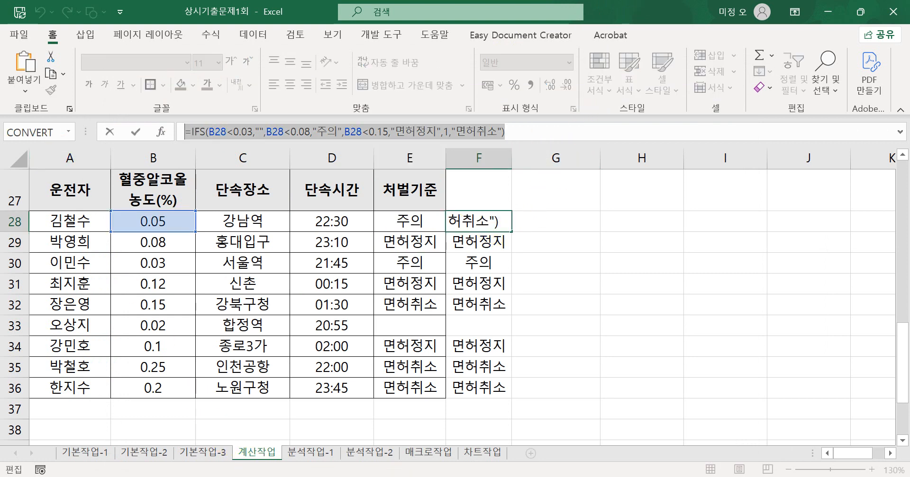
{"action": "left_click", "coordinate": [393, 475]}
{"action": "key", "text": "Return"}
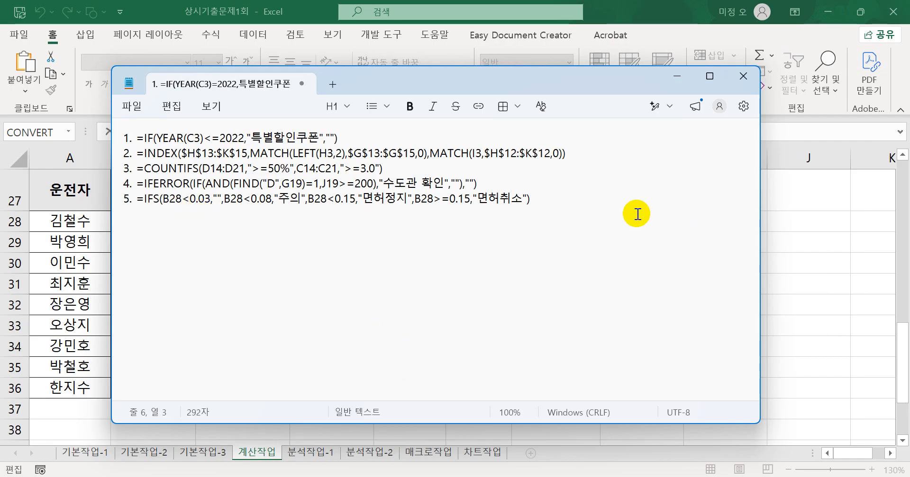
{"action": "key", "text": "ctrl+v"}
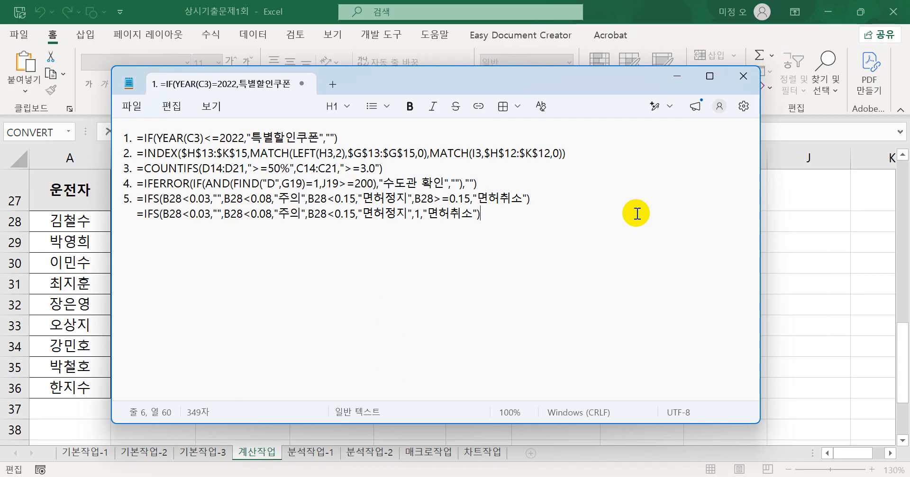
Review the item 5 formula ending in B28>=0.15 in the note, return to Excel and close the F28 edit.
{"action": "left_click", "coordinate": [538, 194]}
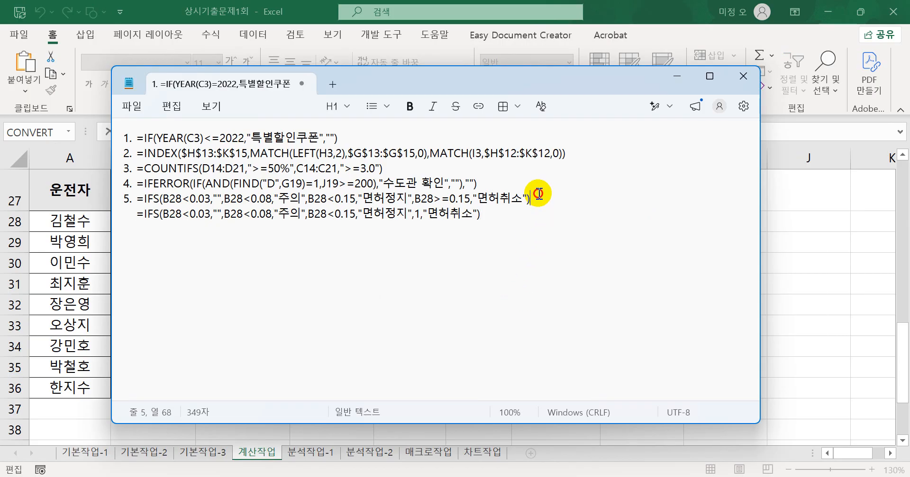
{"action": "left_click_drag", "start_coordinate": [534, 199], "coordinate": [138, 200]}
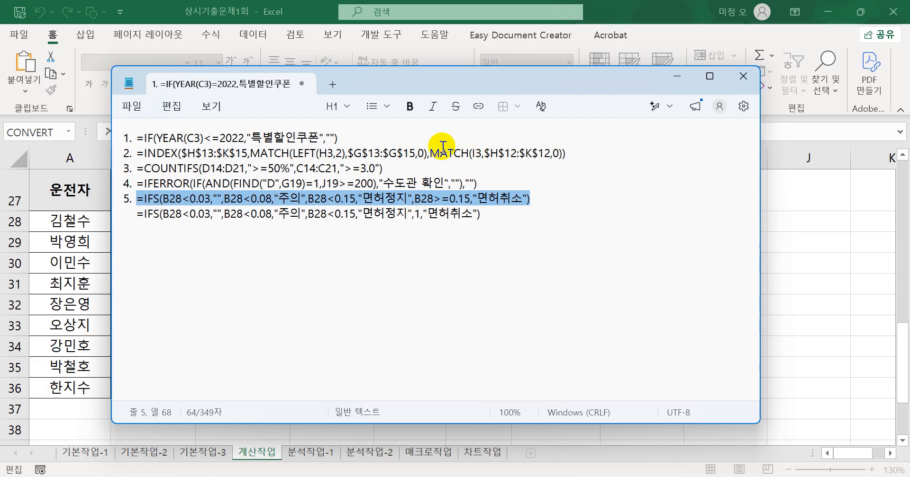
{"action": "left_click_drag", "start_coordinate": [475, 80], "coordinate": [500, 200]}
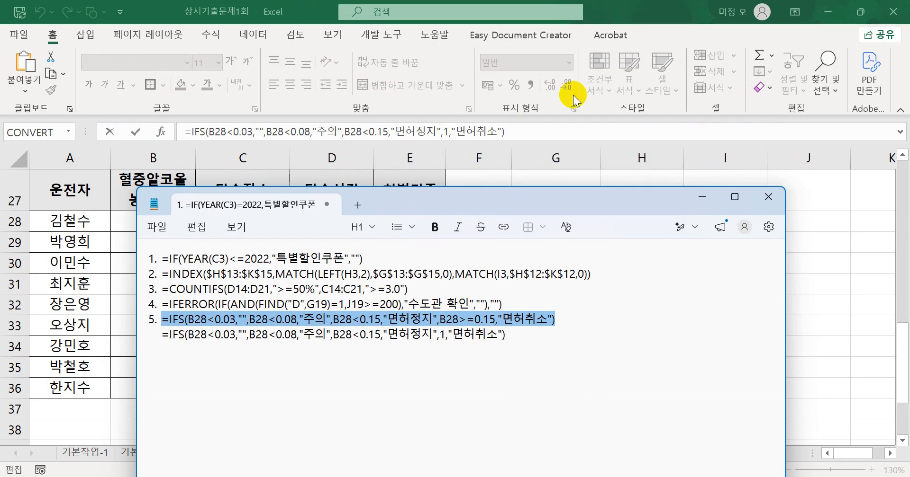
{"action": "left_click", "coordinate": [706, 195]}
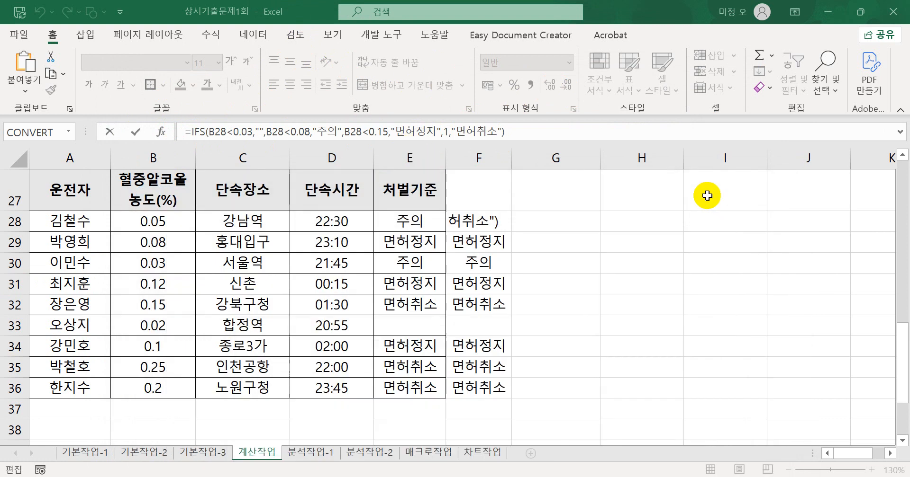
{"action": "key", "text": "Return"}
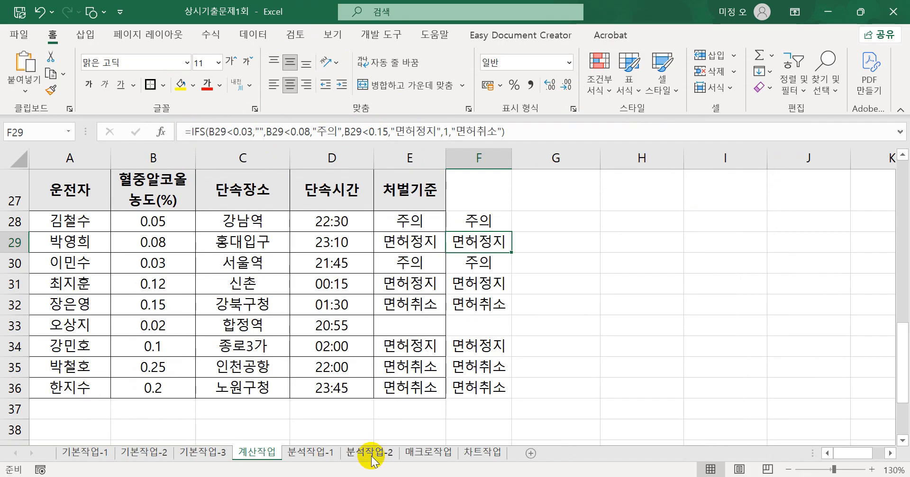
Open the 분석작업-1 sheet at 120% zoom and select a cell inside the 수질오염 검사 table.
{"action": "left_click", "coordinate": [322, 454]}
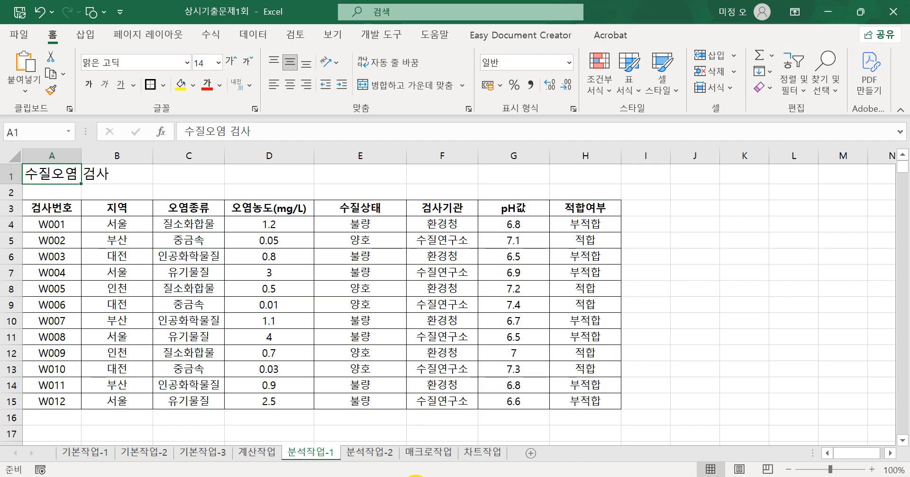
{"action": "left_click", "coordinate": [871, 470]}
{"action": "left_click", "coordinate": [872, 470]}
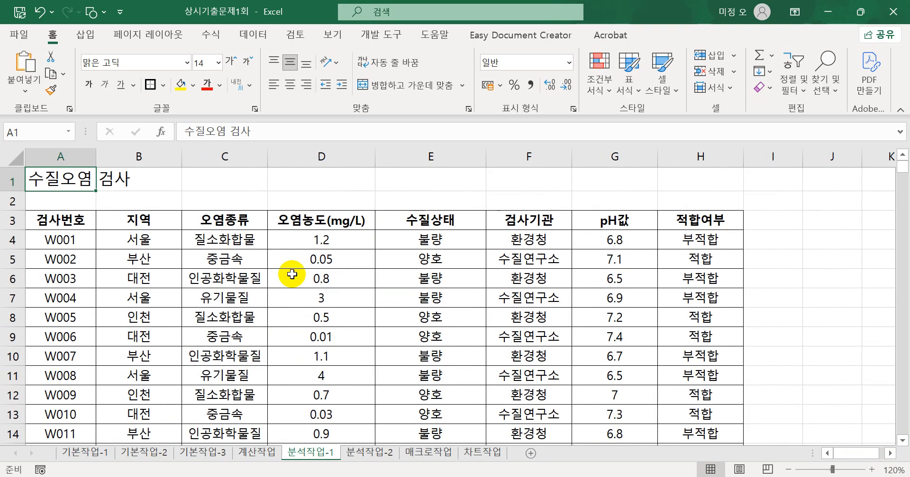
{"action": "left_click", "coordinate": [224, 258]}
{"action": "left_click", "coordinate": [337, 281]}
{"action": "left_click", "coordinate": [289, 322]}
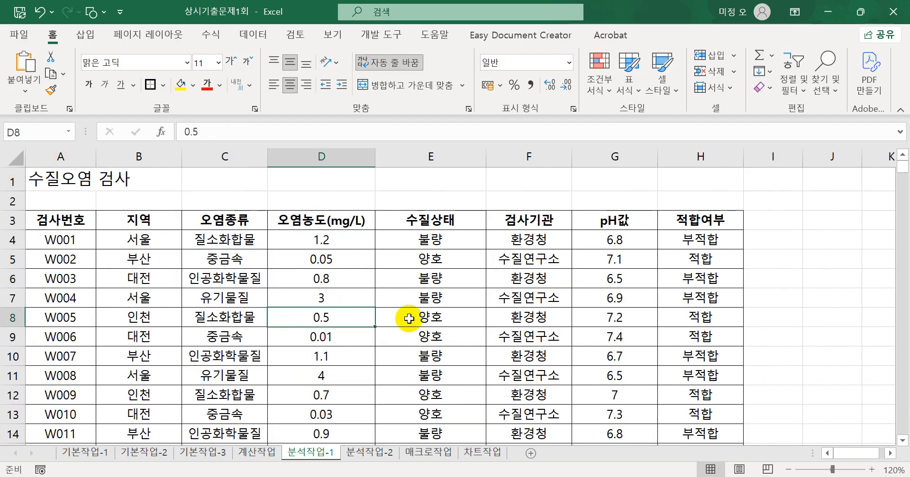
{"action": "left_click", "coordinate": [411, 318]}
{"action": "left_click", "coordinate": [236, 340]}
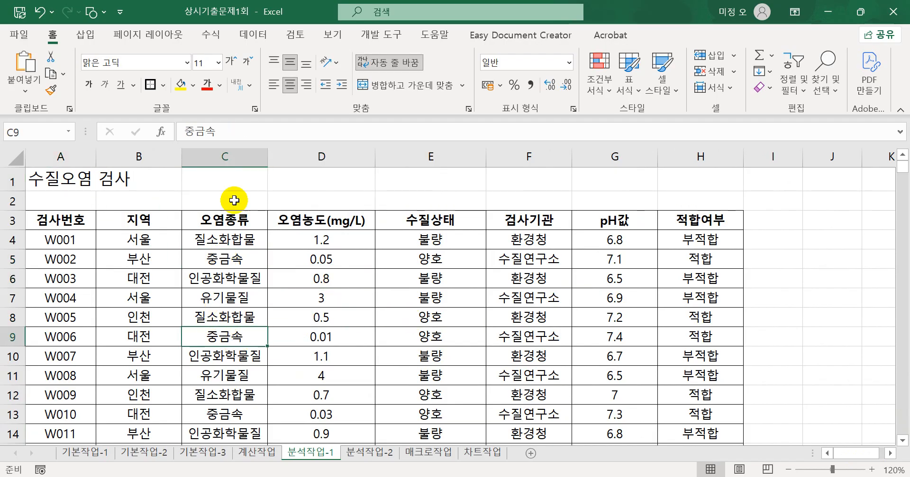
Start a Sort on the water pollution table with 지역 as the sort key.
{"action": "left_click", "coordinate": [251, 45]}
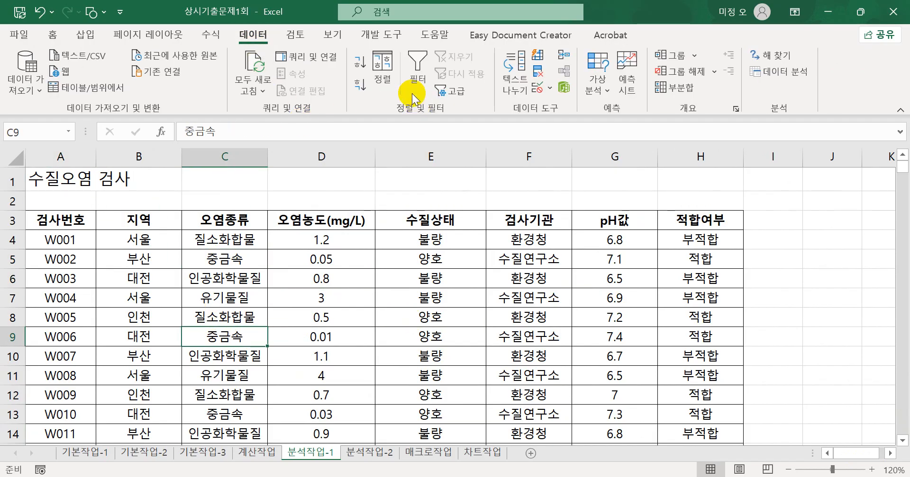
{"action": "left_click", "coordinate": [384, 69]}
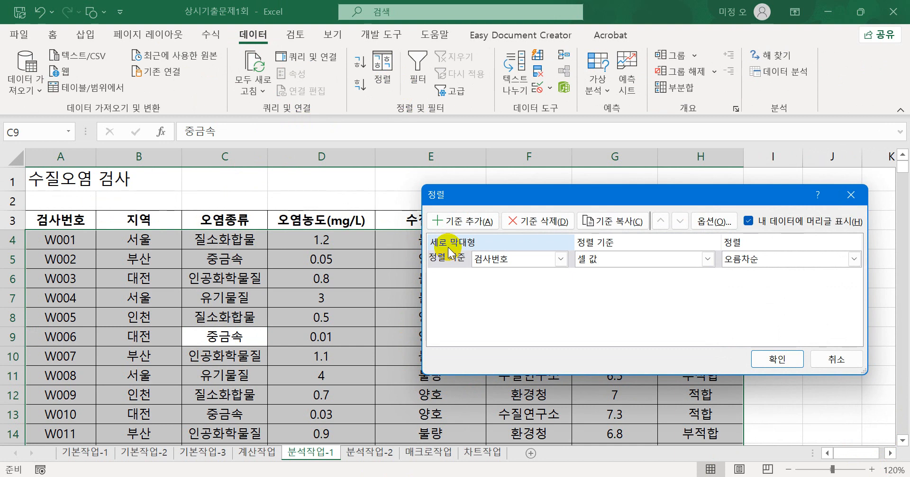
{"action": "left_click", "coordinate": [561, 259]}
{"action": "left_click", "coordinate": [538, 291]}
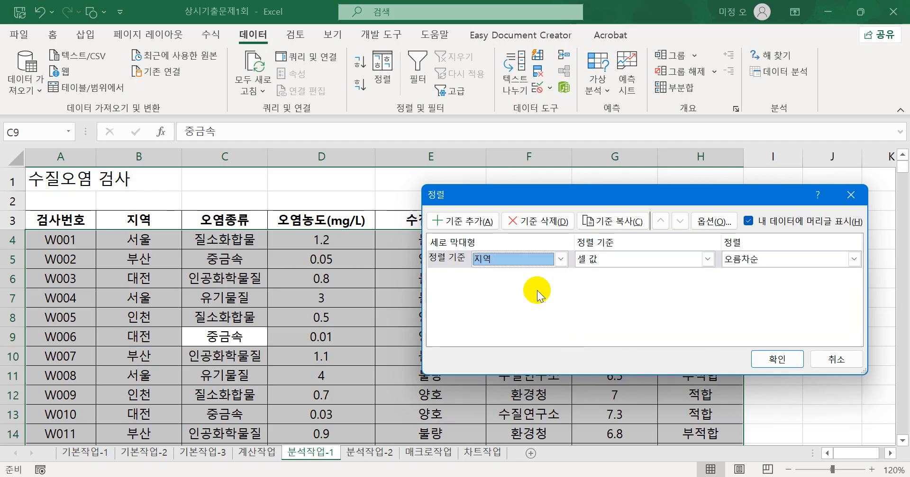
Create the custom list 서울, 인천, 대전, 부산 as the sort order and apply the sort.
{"action": "left_click", "coordinate": [739, 260]}
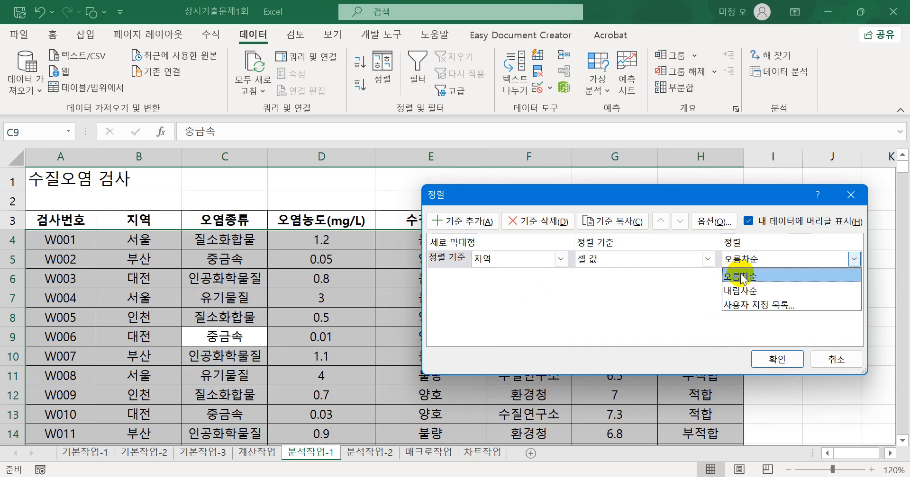
{"action": "left_click", "coordinate": [749, 305]}
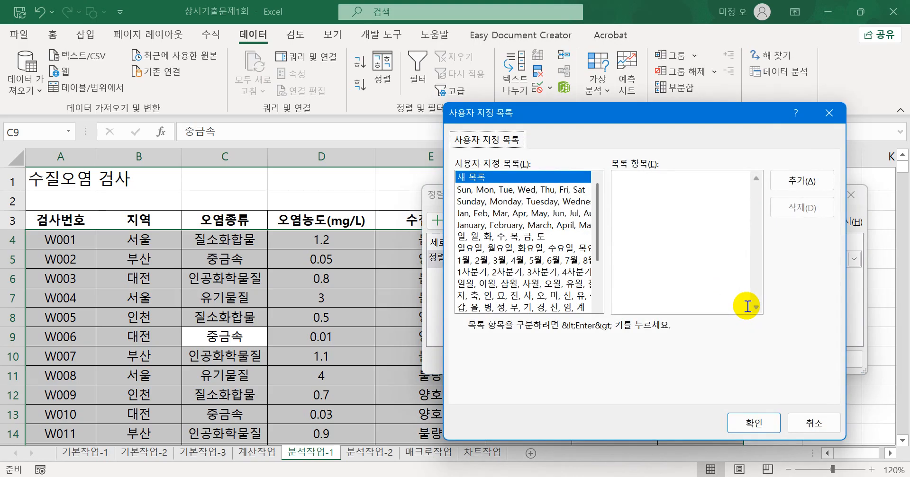
{"action": "left_click", "coordinate": [697, 239]}
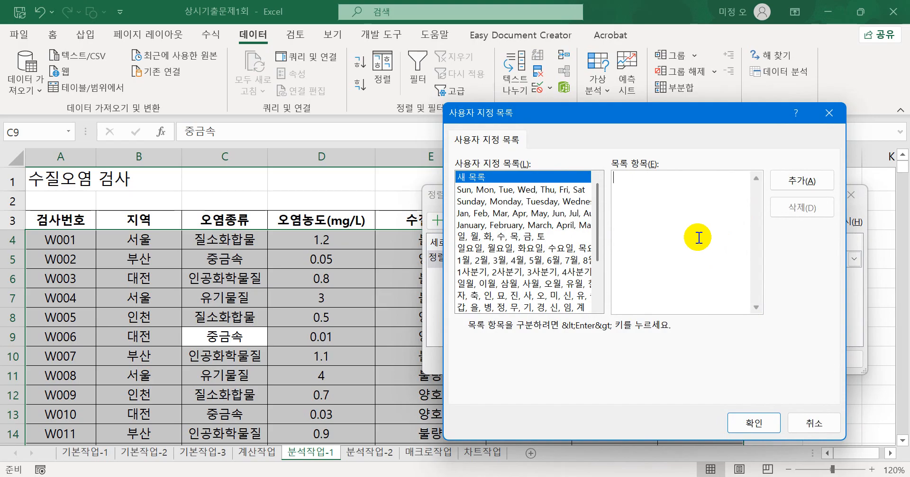
{"action": "type", "text": "서울"}
{"action": "key", "text": "Return"}
{"action": "type", "text": "인천"}
{"action": "key", "text": "Return"}
{"action": "type", "text": "대전"}
{"action": "key", "text": "Return"}
{"action": "type", "text": "부산"}
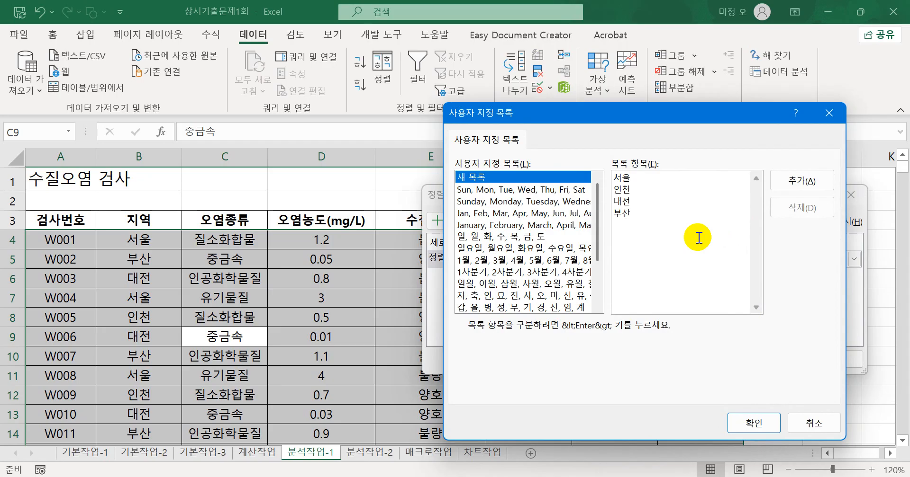
{"action": "left_click", "coordinate": [800, 181]}
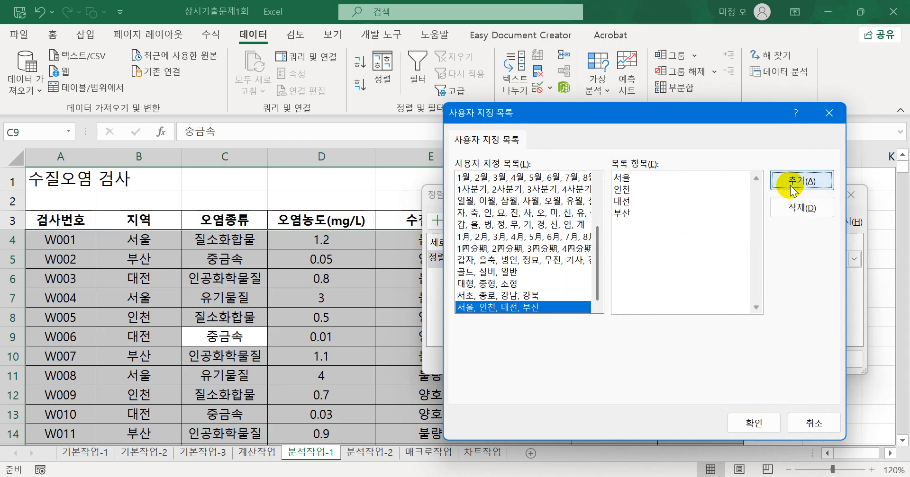
{"action": "left_click", "coordinate": [754, 423]}
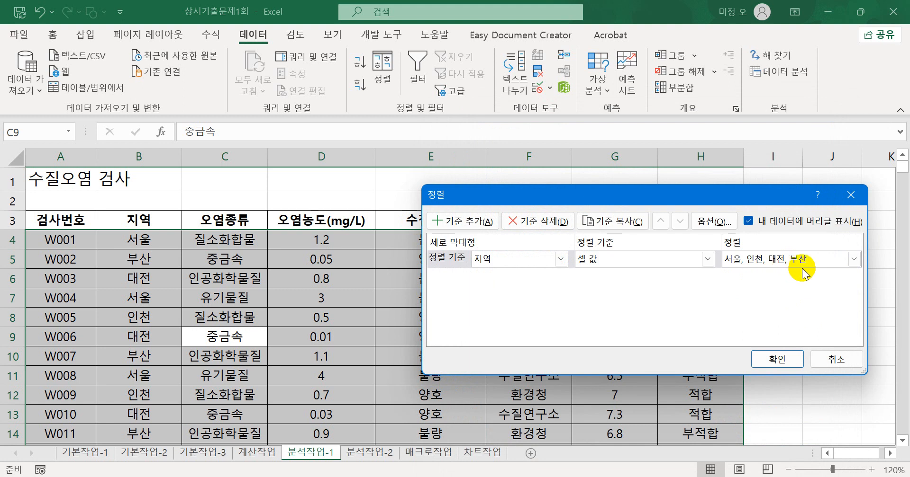
{"action": "left_click", "coordinate": [777, 359]}
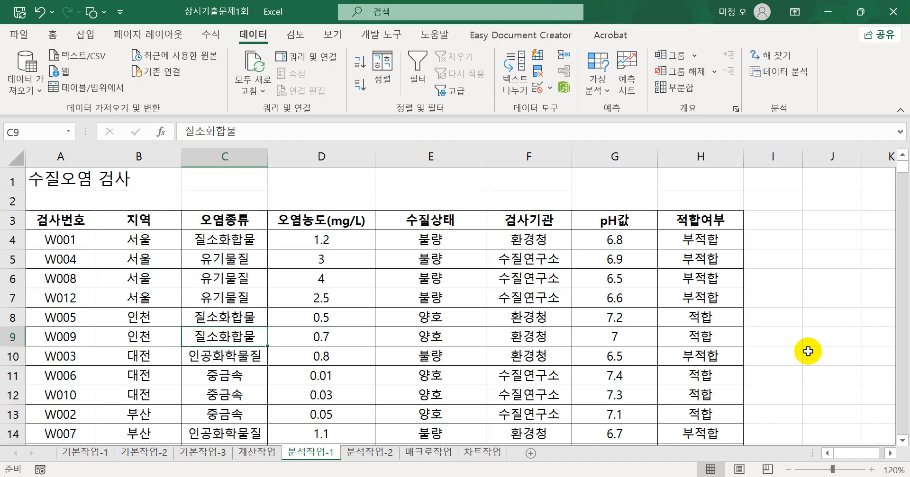
Start a Subtotal on the 수질오염 검사 table, grouped by 지역.
{"action": "left_click", "coordinate": [264, 241]}
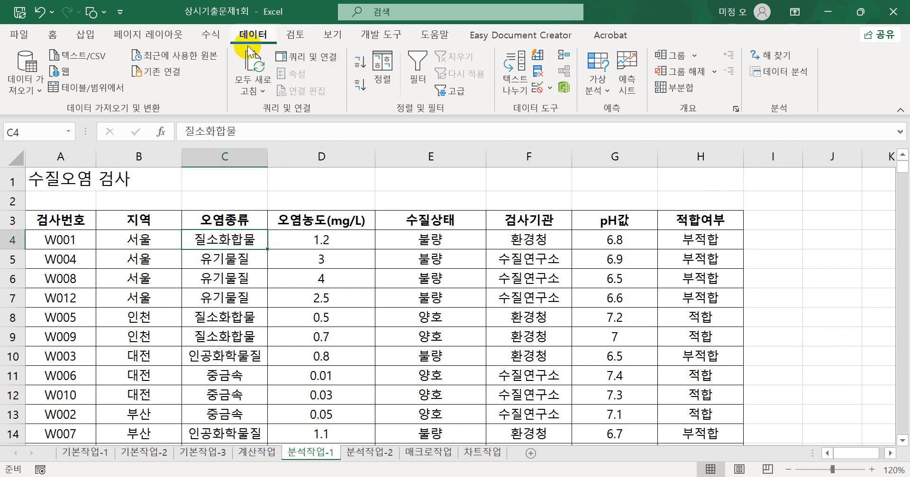
{"action": "left_click", "coordinate": [688, 86]}
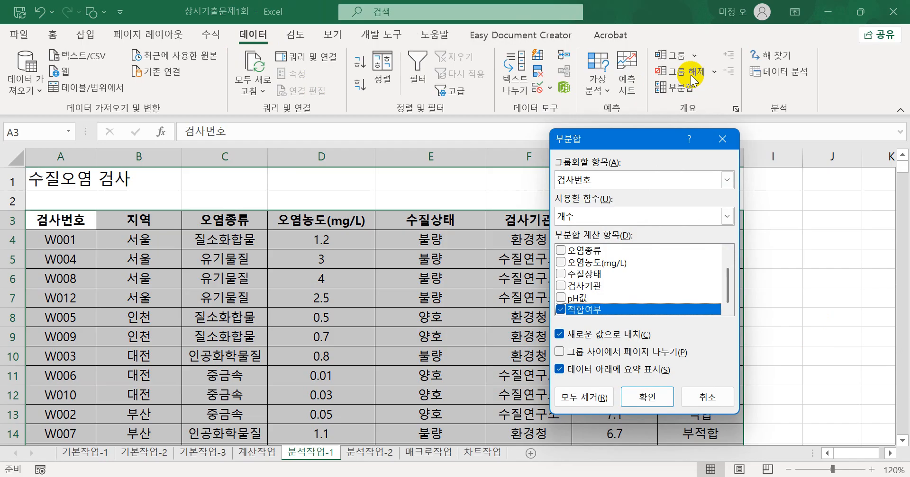
{"action": "left_click_drag", "start_coordinate": [585, 131], "coordinate": [390, 135]}
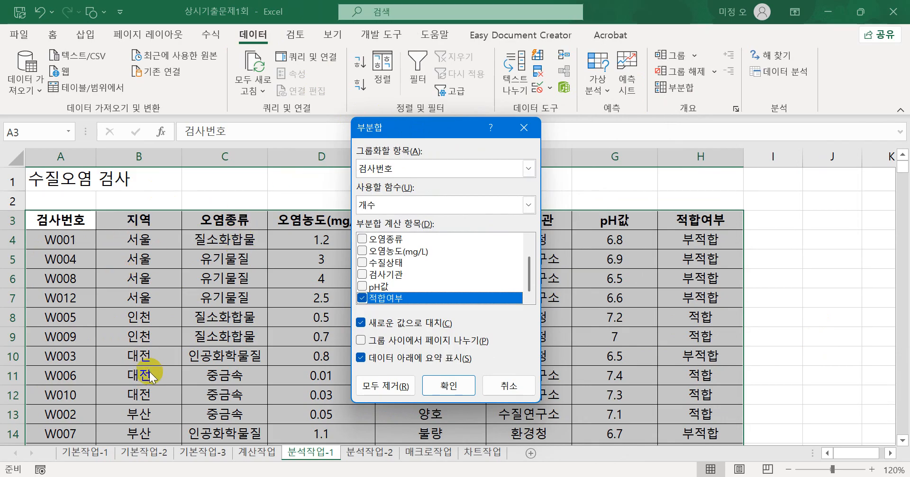
{"action": "left_click", "coordinate": [372, 169]}
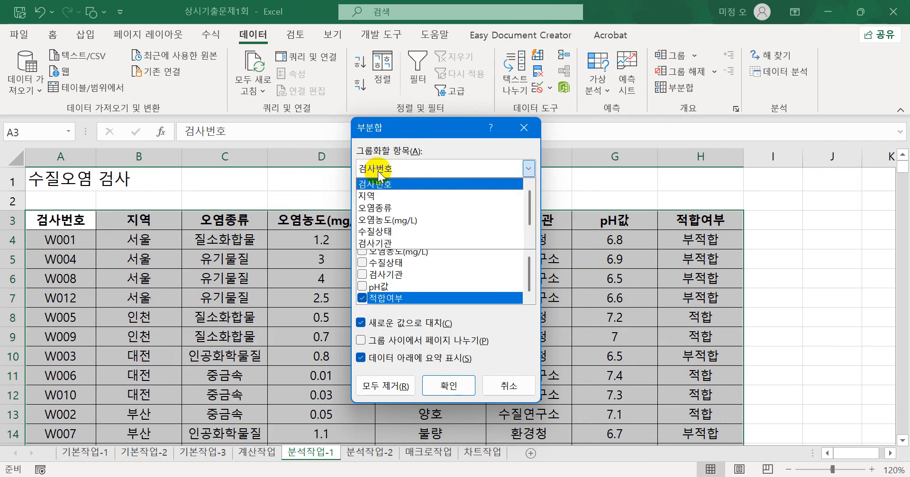
{"action": "left_click", "coordinate": [382, 195]}
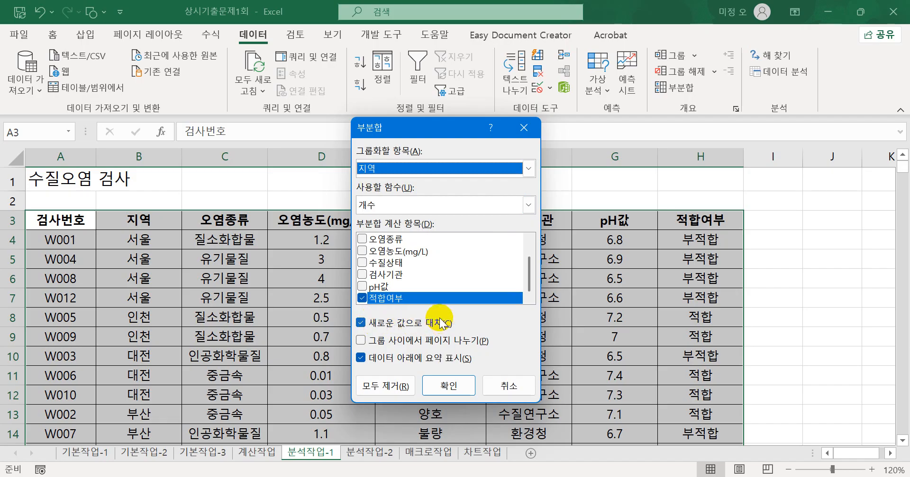
Apply the subtotal as a count (개수) of 검사번호 only, with replacement of current subtotals turned off.
{"action": "left_click", "coordinate": [362, 323]}
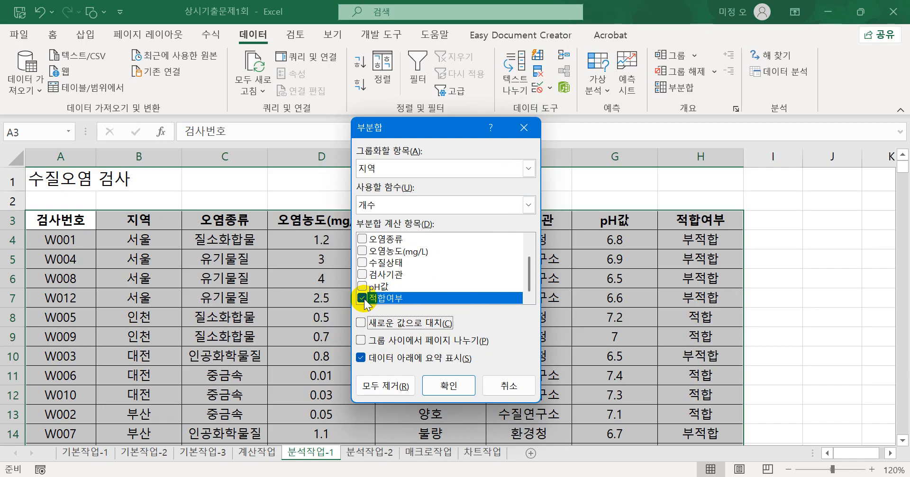
{"action": "left_click", "coordinate": [362, 299]}
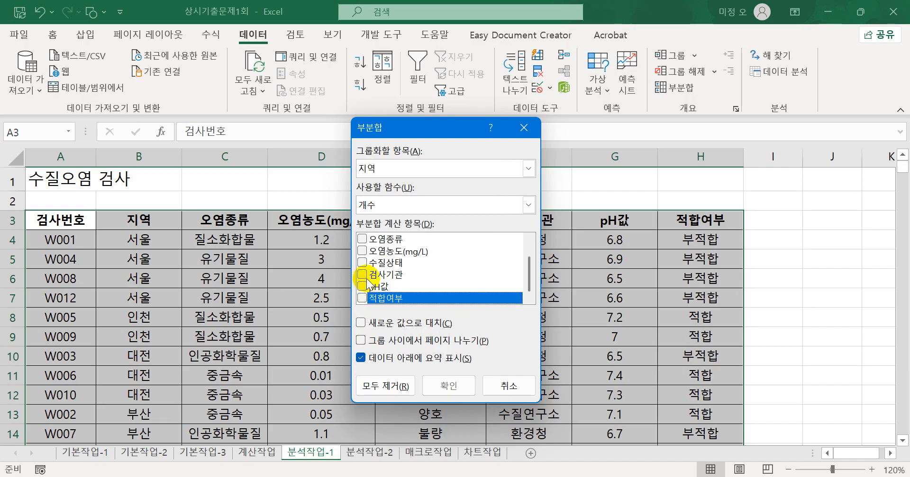
{"action": "left_click_drag", "start_coordinate": [529, 279], "coordinate": [528, 244]}
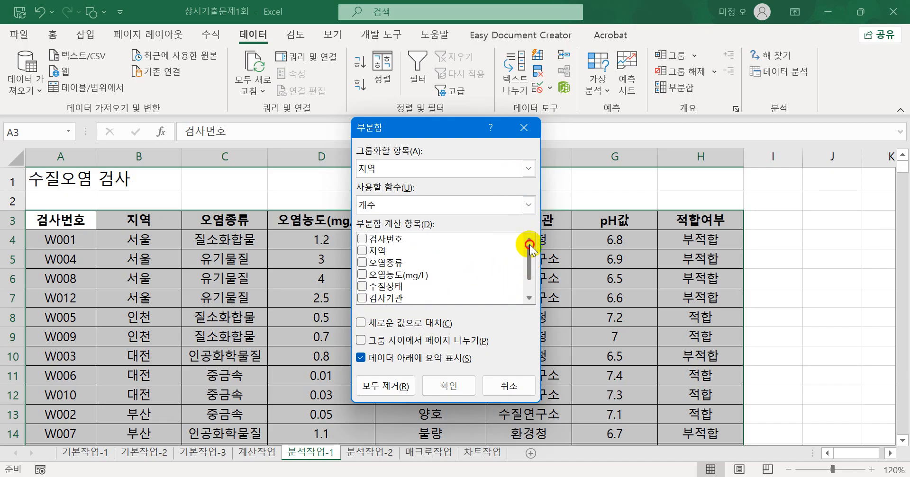
{"action": "left_click", "coordinate": [362, 240]}
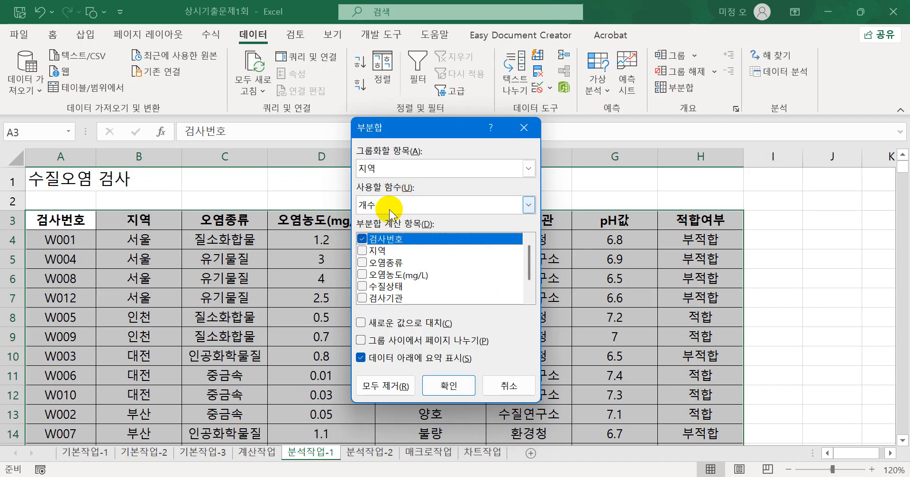
{"action": "left_click", "coordinate": [448, 384]}
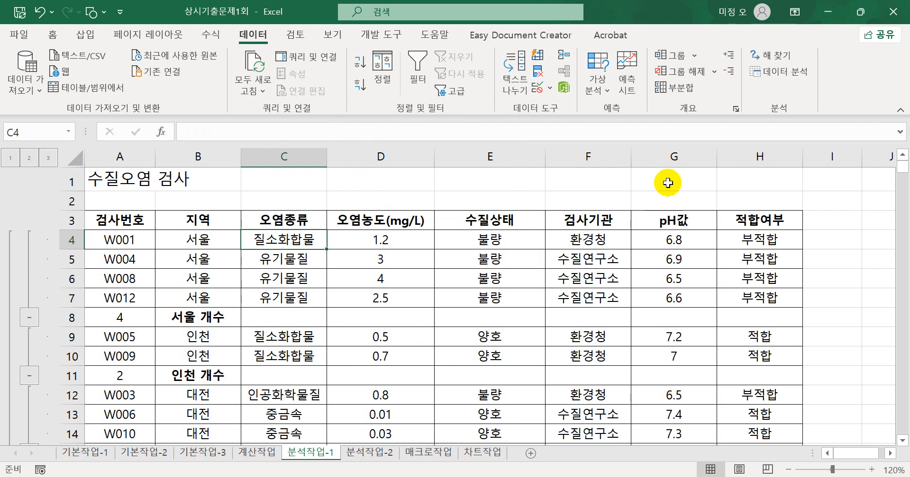
Add a second 지역 subtotal averaging (평균) 오염농도(mg/L) and pH값 alongside the counts, and clear the outline.
{"action": "left_click", "coordinate": [671, 88]}
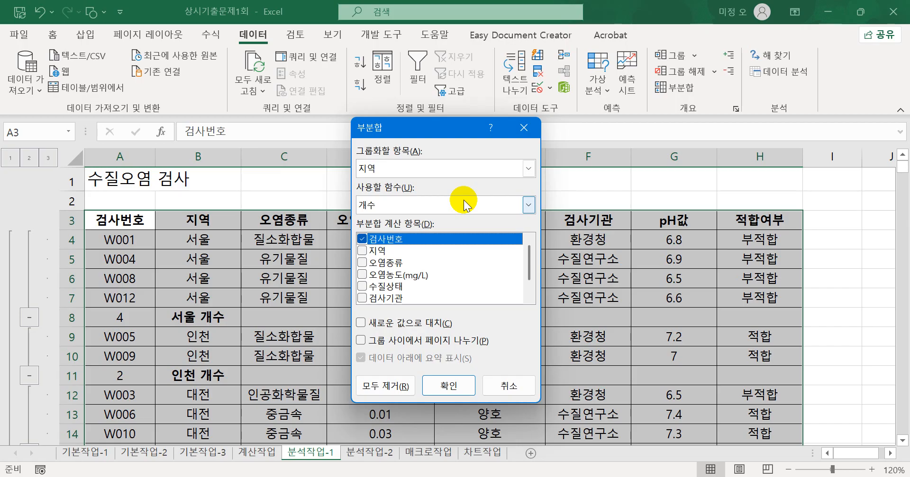
{"action": "left_click", "coordinate": [362, 240]}
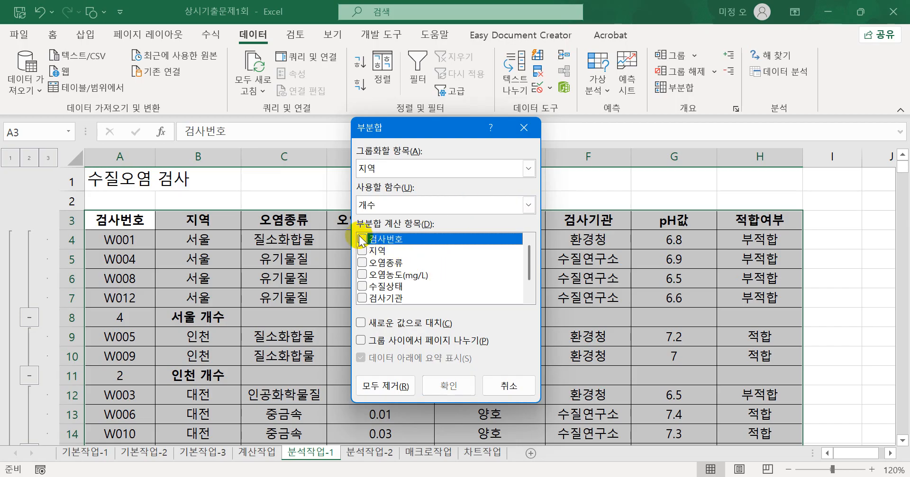
{"action": "left_click", "coordinate": [362, 275]}
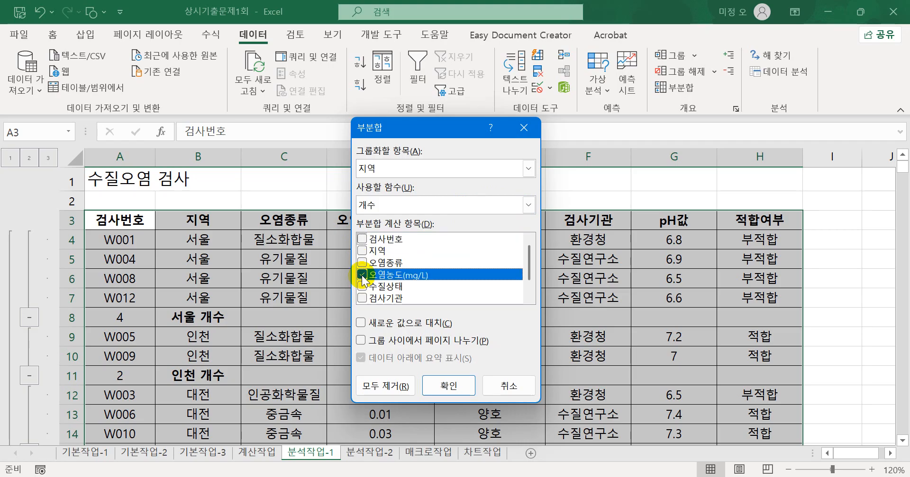
{"action": "scroll", "coordinate": [362, 279], "scroll_direction": "down", "scroll_amount": 1}
{"action": "left_click", "coordinate": [362, 287]}
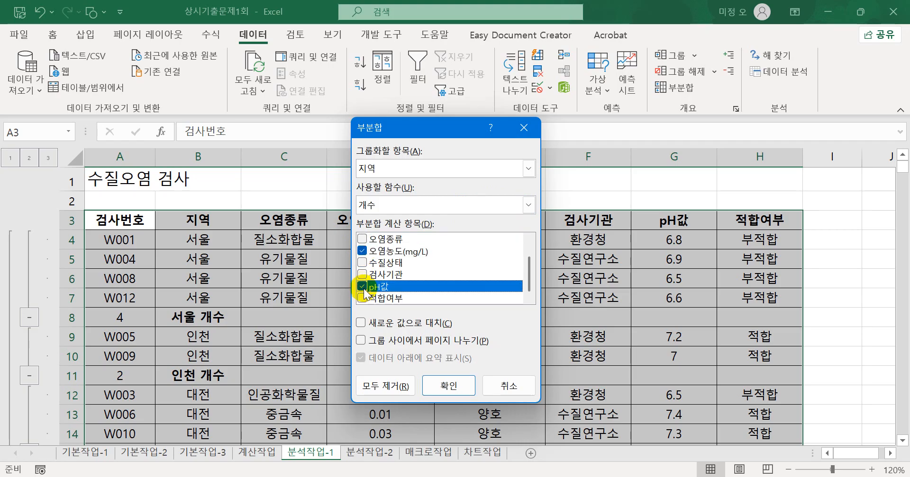
{"action": "left_click", "coordinate": [386, 204]}
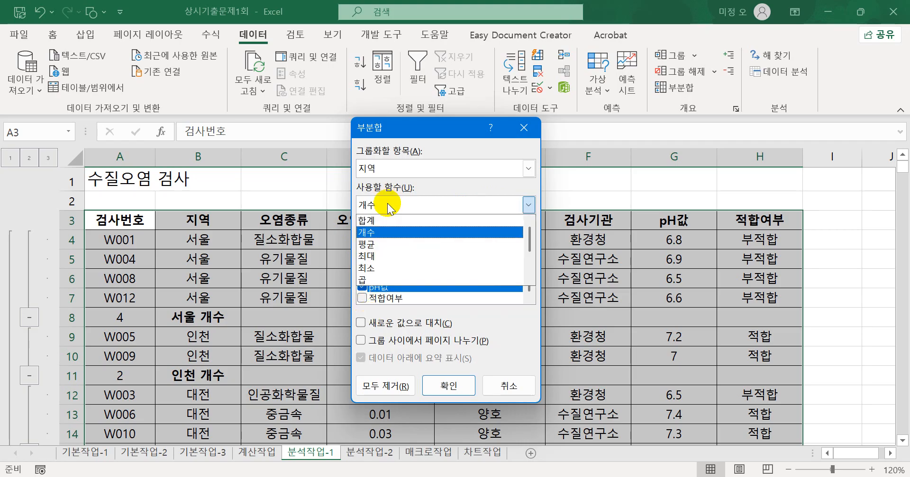
{"action": "left_click", "coordinate": [386, 244]}
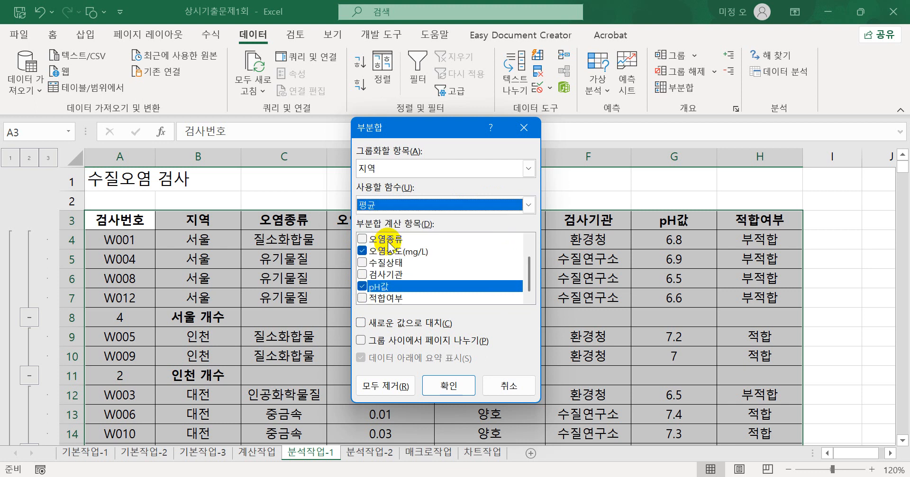
{"action": "left_click", "coordinate": [437, 389]}
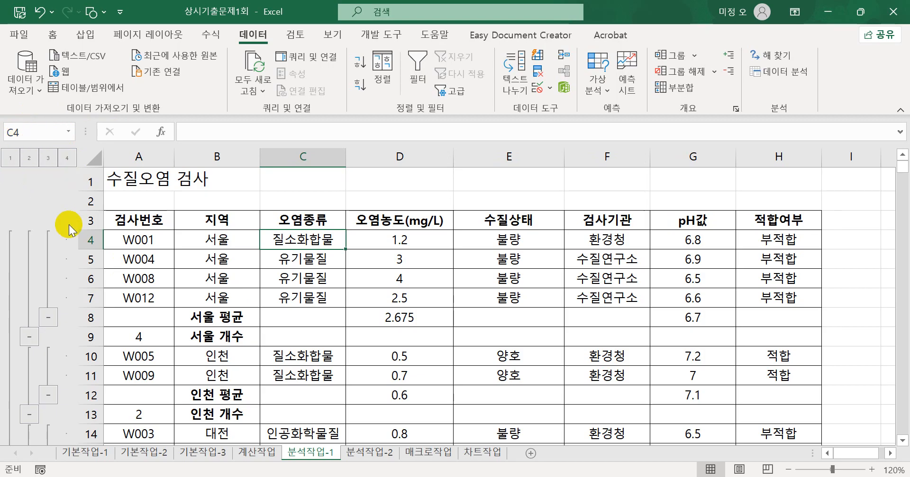
{"action": "left_click", "coordinate": [713, 71]}
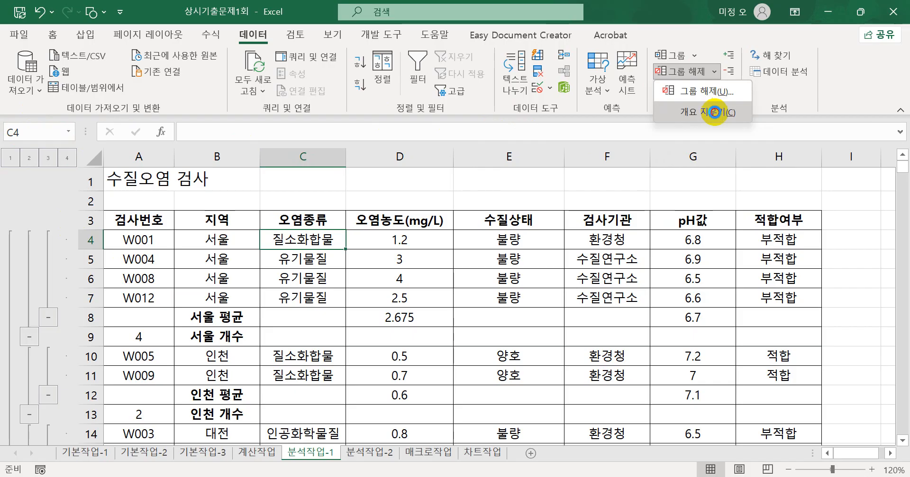
{"action": "left_click", "coordinate": [715, 113]}
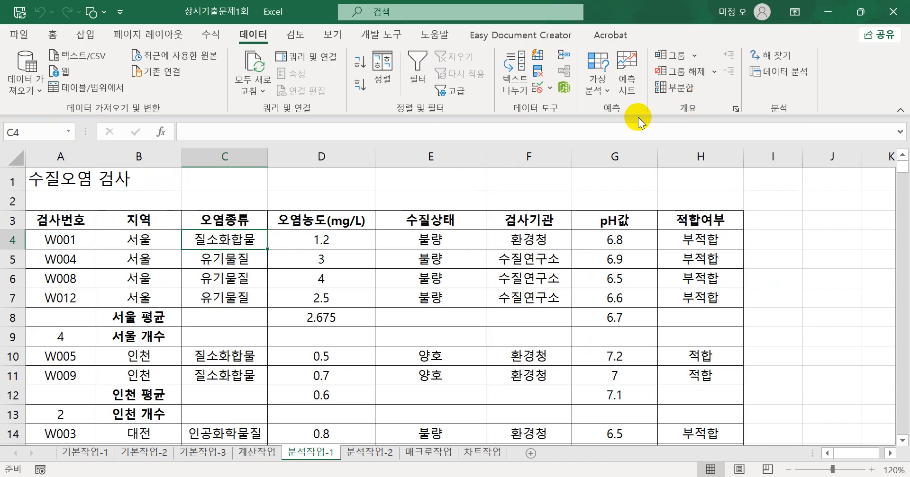
Format A3:H25 as a table with headers, using the green style in the second row of the light (밝게) styles, and check its rows.
{"action": "left_click_drag", "start_coordinate": [77, 225], "coordinate": [686, 249]}
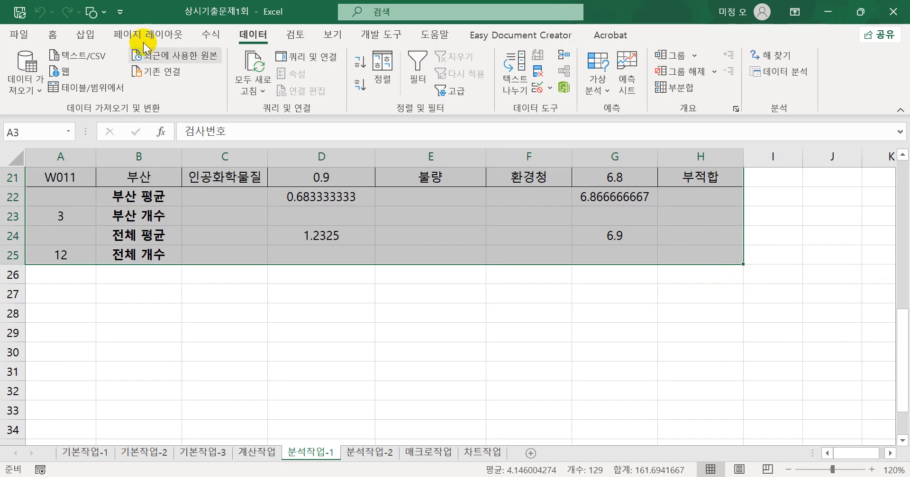
{"action": "left_click", "coordinate": [52, 34]}
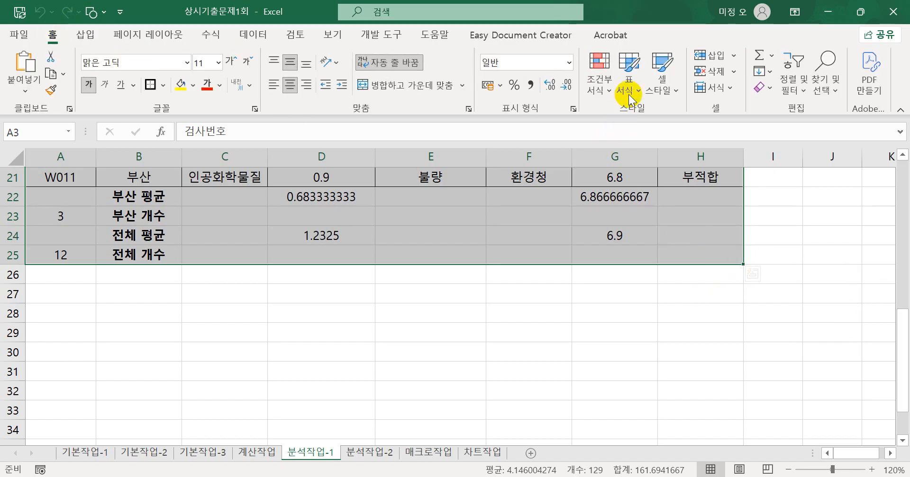
{"action": "left_click", "coordinate": [630, 89]}
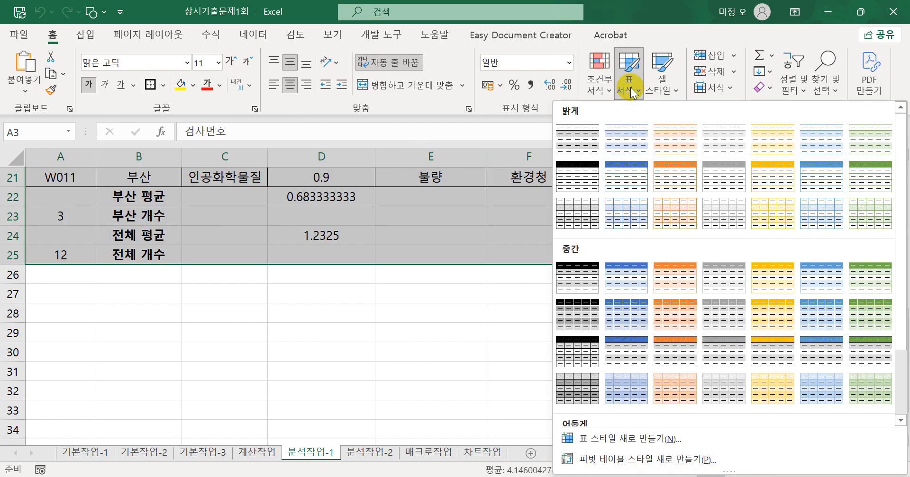
{"action": "left_click", "coordinate": [879, 188]}
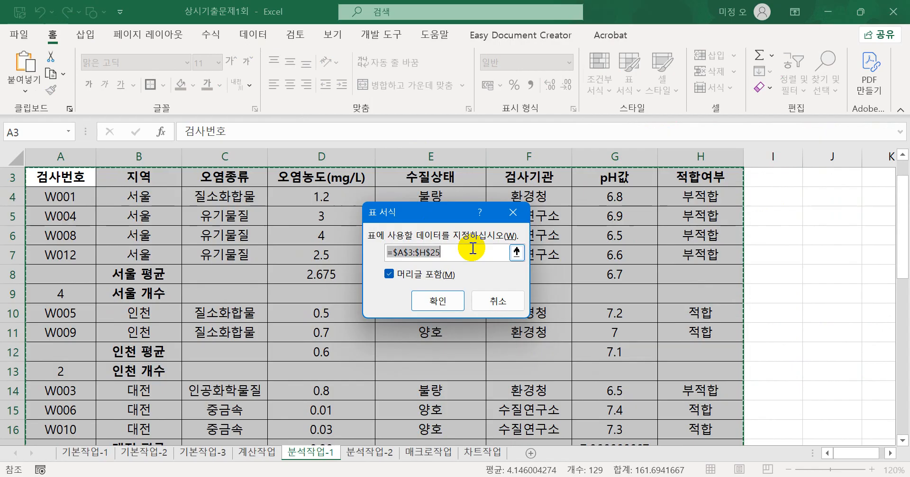
{"action": "scroll", "coordinate": [472, 249], "scroll_direction": "down", "scroll_amount": 3}
{"action": "scroll", "coordinate": [472, 248], "scroll_direction": "down", "scroll_amount": 1}
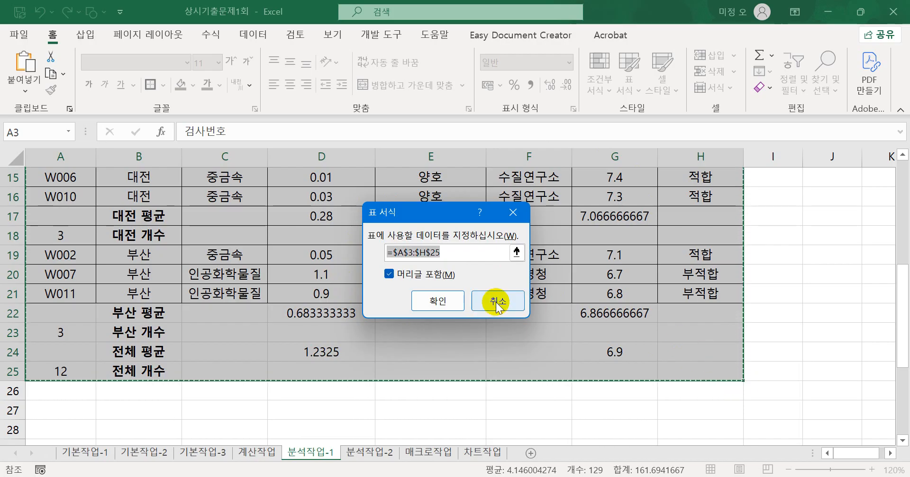
{"action": "left_click", "coordinate": [460, 300]}
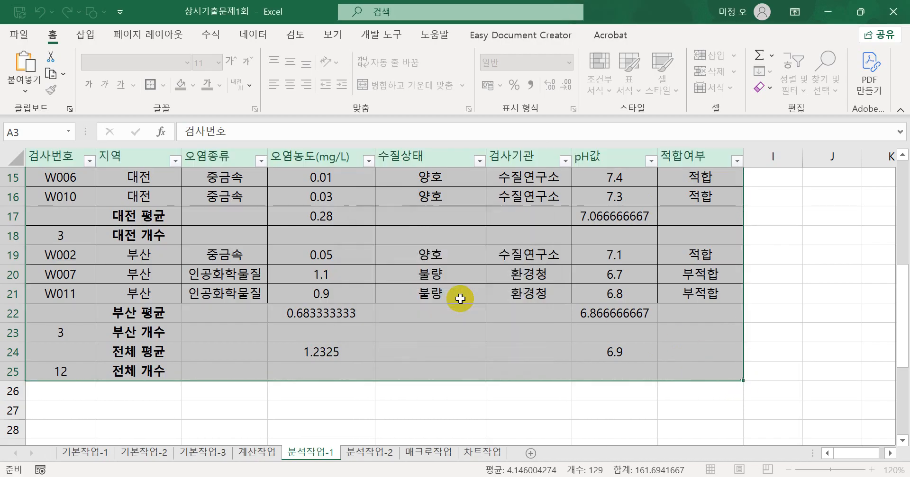
{"action": "scroll", "coordinate": [508, 317], "scroll_direction": "up", "scroll_amount": 3}
{"action": "scroll", "coordinate": [508, 316], "scroll_direction": "up", "scroll_amount": 2}
{"action": "left_click", "coordinate": [508, 317]}
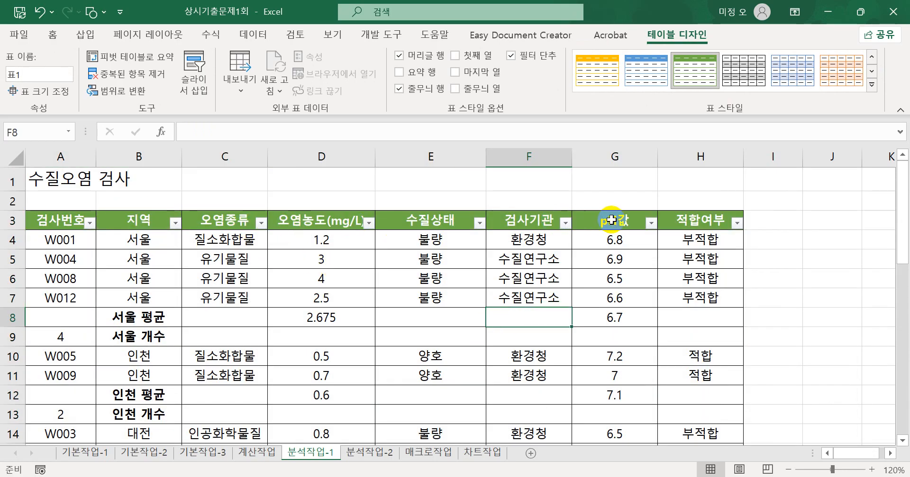
{"action": "scroll", "coordinate": [616, 230], "scroll_direction": "down", "scroll_amount": 3}
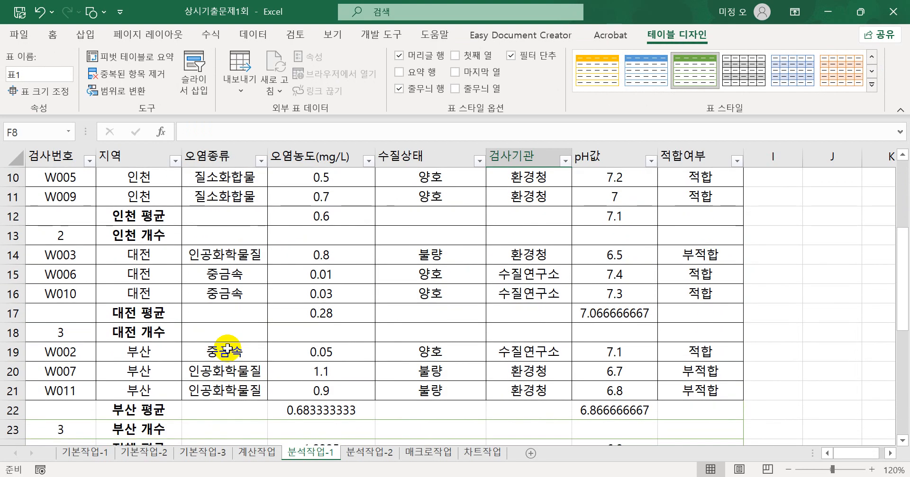
{"action": "scroll", "coordinate": [139, 375], "scroll_direction": "down", "scroll_amount": 2}
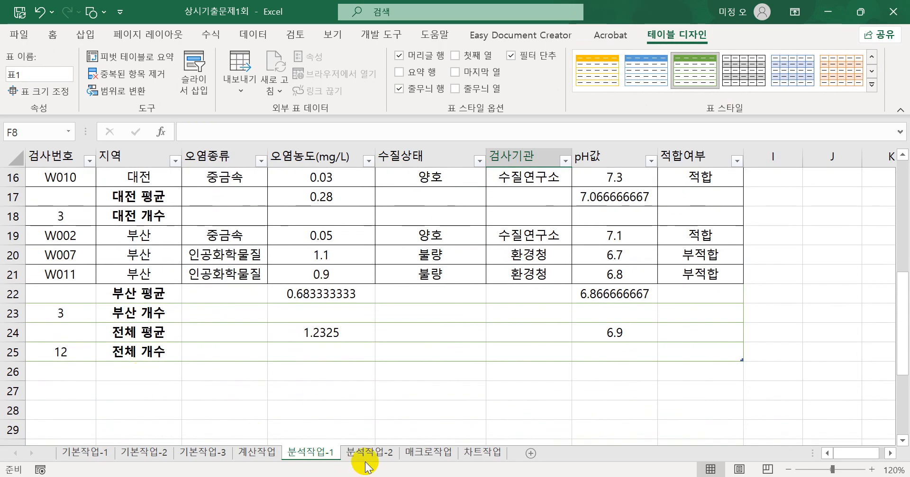
Switch to the 분석작업-2 sheet and select a cell inside the 수도 사용량 table.
{"action": "left_click", "coordinate": [378, 455]}
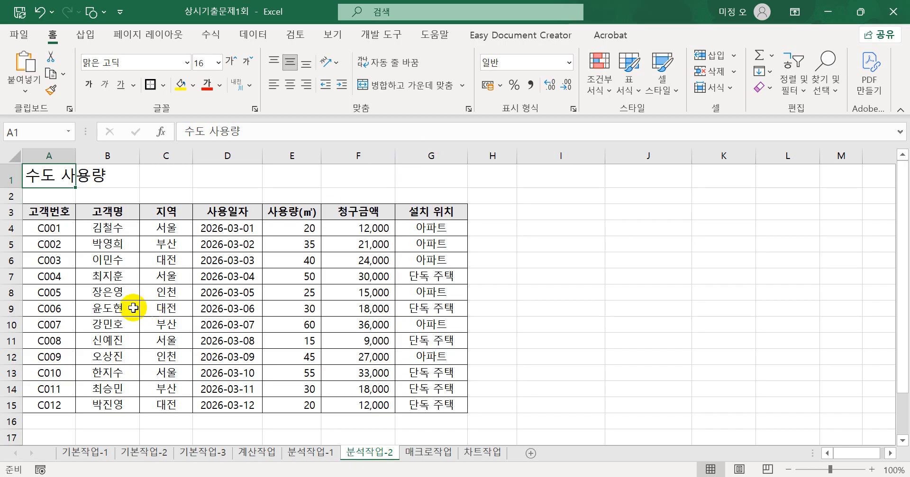
{"action": "left_click", "coordinate": [207, 260]}
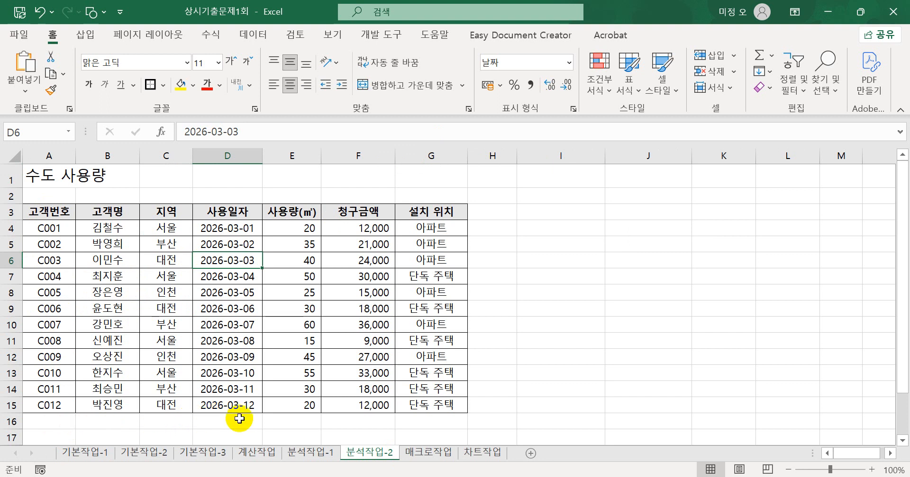
{"action": "left_click", "coordinate": [270, 279]}
{"action": "left_click", "coordinate": [270, 342]}
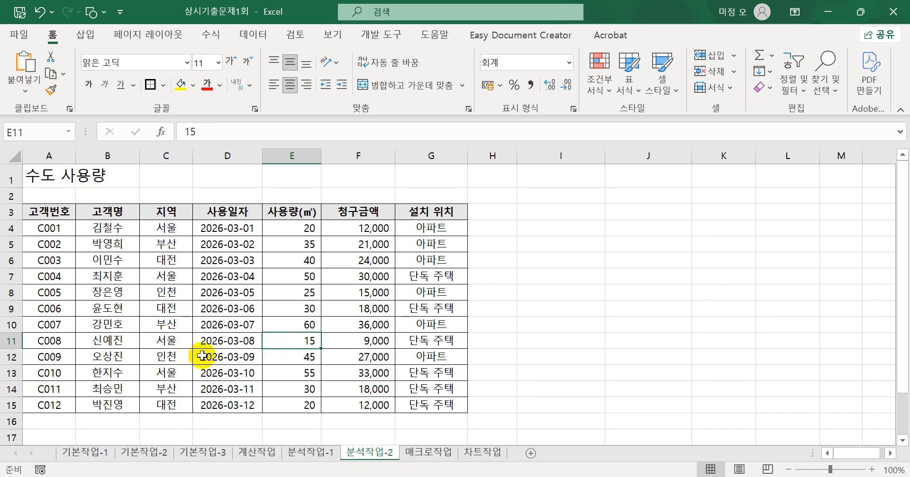
{"action": "left_click_drag", "start_coordinate": [45, 212], "coordinate": [462, 407]}
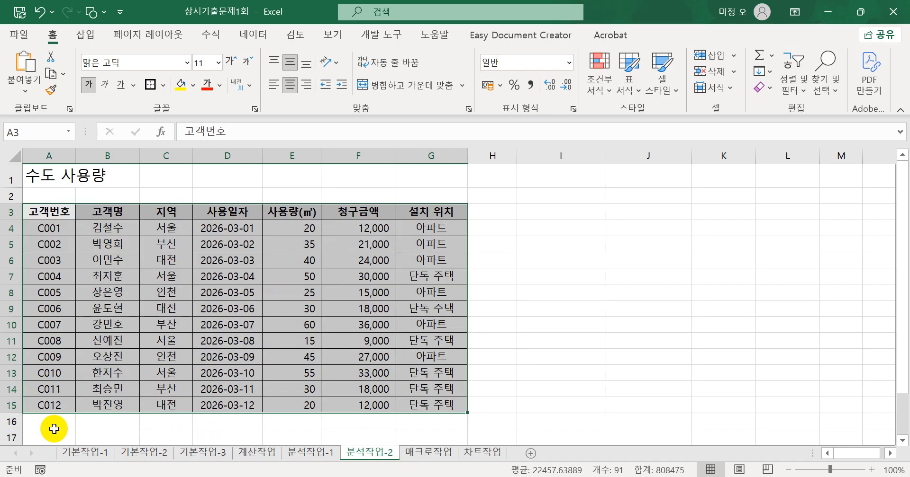
{"action": "left_click", "coordinate": [168, 274]}
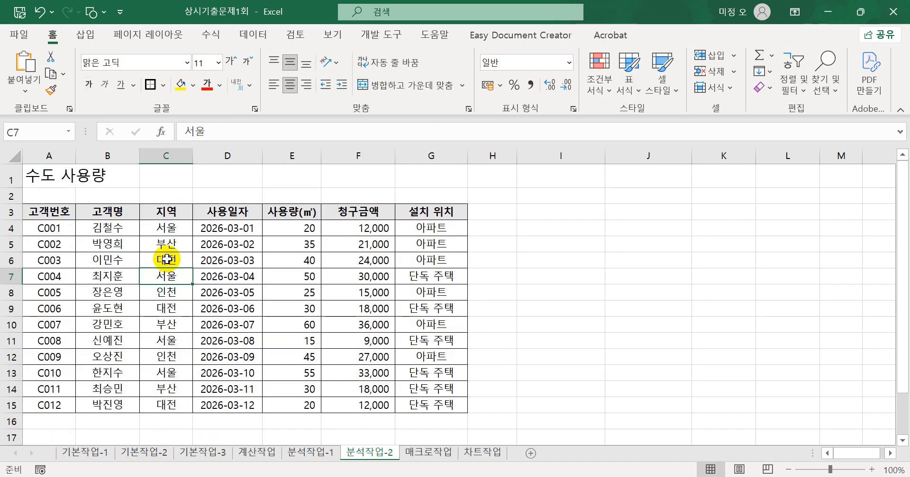
Insert a PivotTable from the 수도 사용량 range A3:G15 on the existing worksheet, placed at cell I3.
{"action": "left_click", "coordinate": [85, 35]}
{"action": "left_click", "coordinate": [21, 71]}
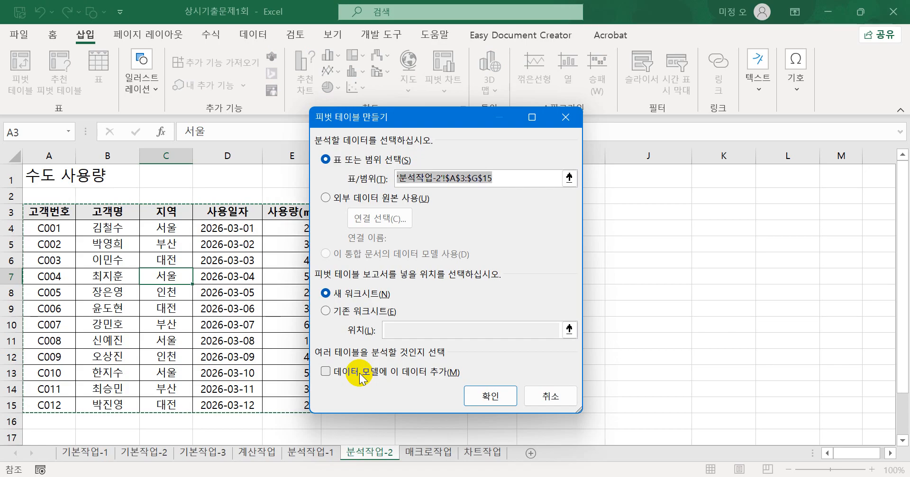
{"action": "left_click", "coordinate": [350, 316]}
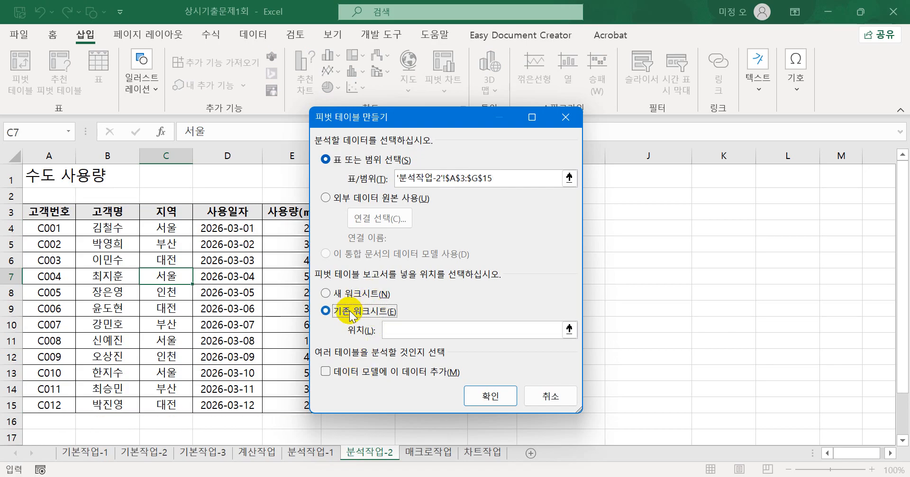
{"action": "left_click", "coordinate": [399, 328]}
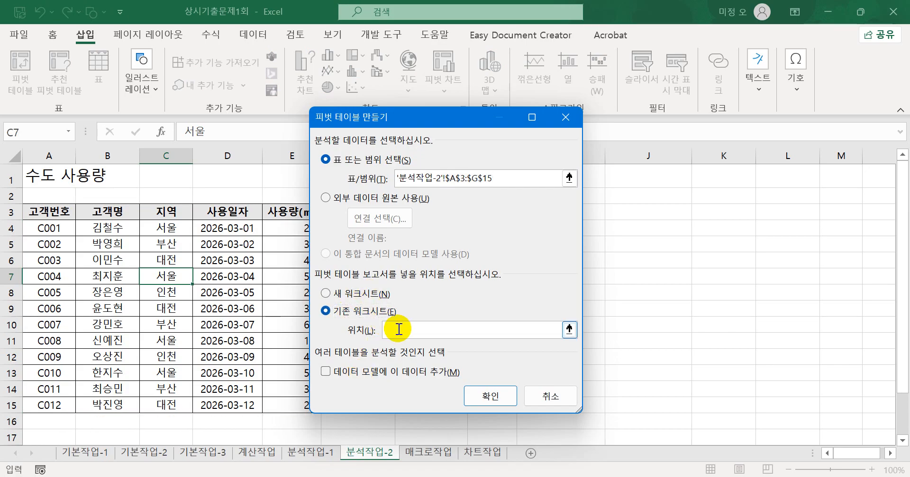
{"action": "left_click_drag", "start_coordinate": [451, 125], "coordinate": [235, 138]}
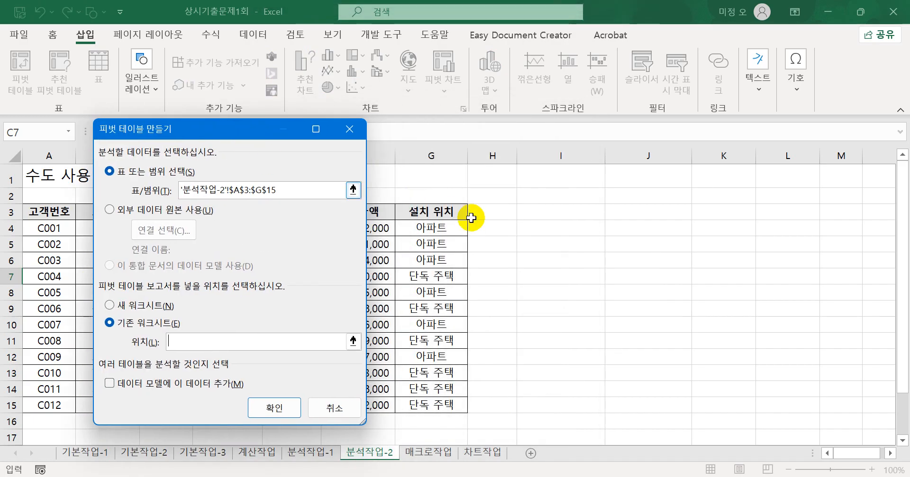
{"action": "left_click", "coordinate": [545, 211]}
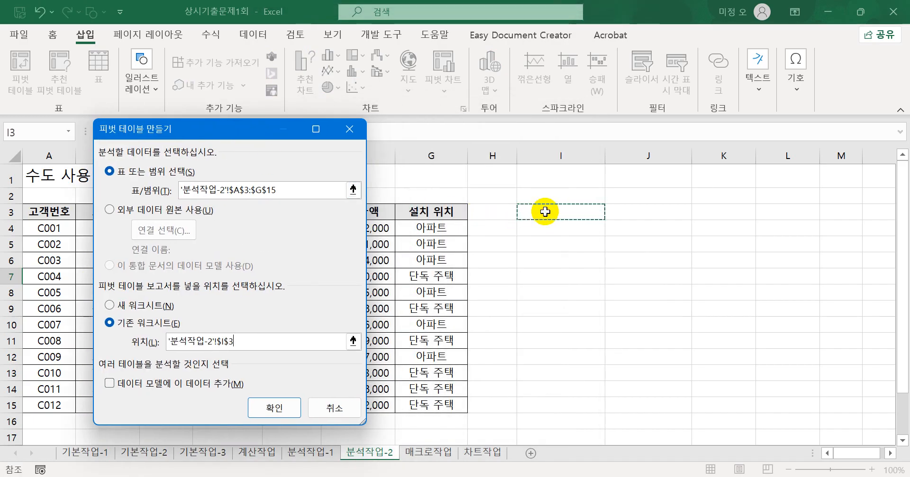
{"action": "left_click", "coordinate": [274, 404]}
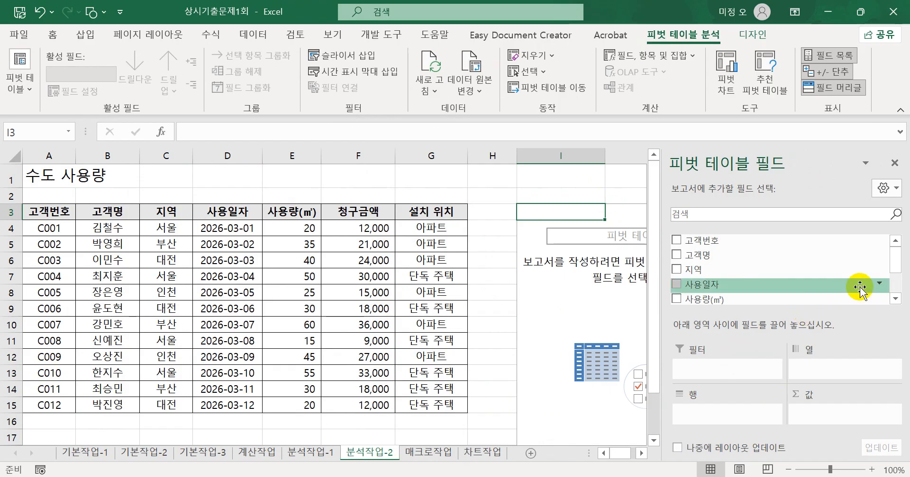
Lay out the PivotTable with 지역 as rows, 설치 위치 as columns, and 사용량(㎥) and 청구금액 as values.
{"action": "left_click_drag", "start_coordinate": [758, 270], "coordinate": [730, 415]}
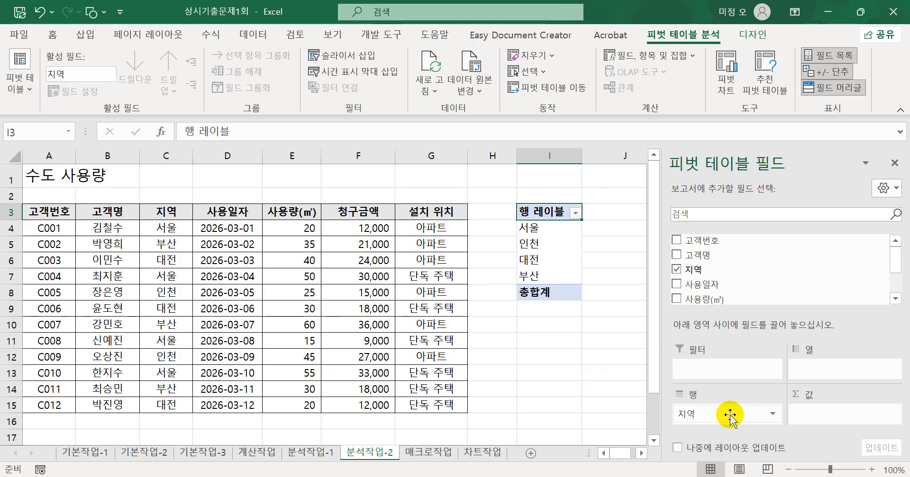
{"action": "scroll", "coordinate": [726, 289], "scroll_direction": "down", "scroll_amount": 2}
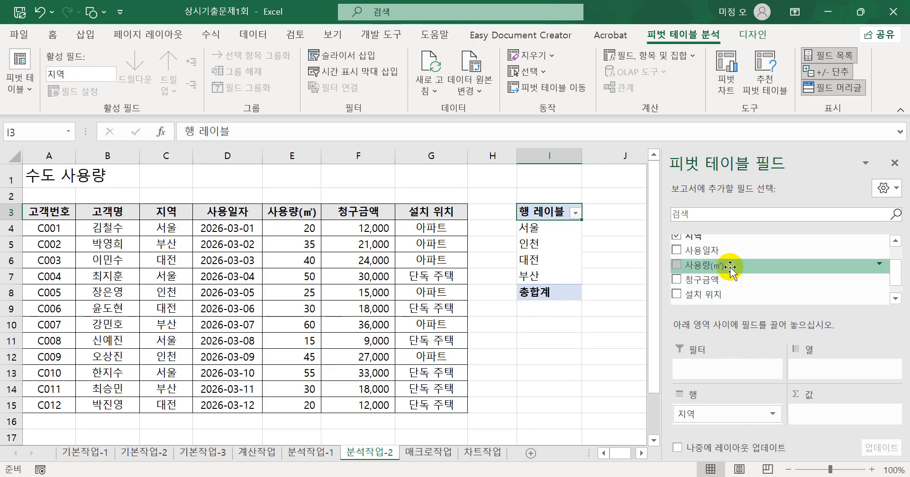
{"action": "left_click_drag", "start_coordinate": [725, 298], "coordinate": [802, 370]}
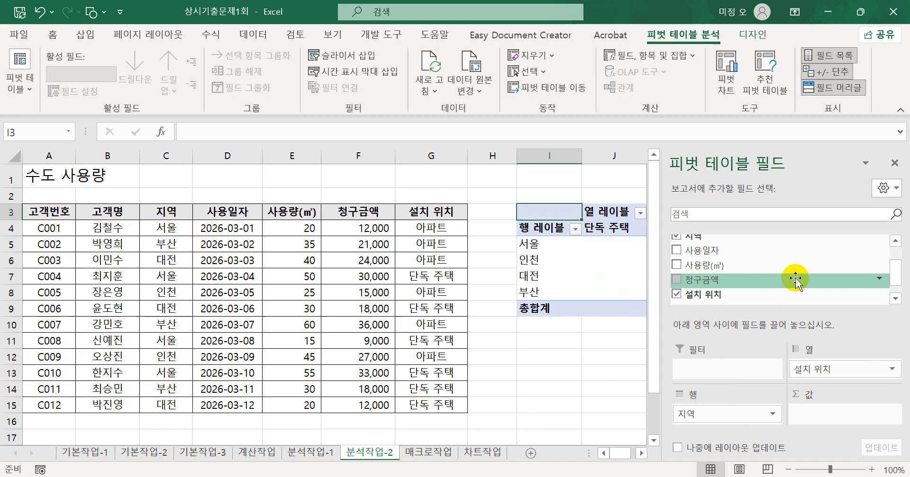
{"action": "left_click_drag", "start_coordinate": [754, 268], "coordinate": [818, 416]}
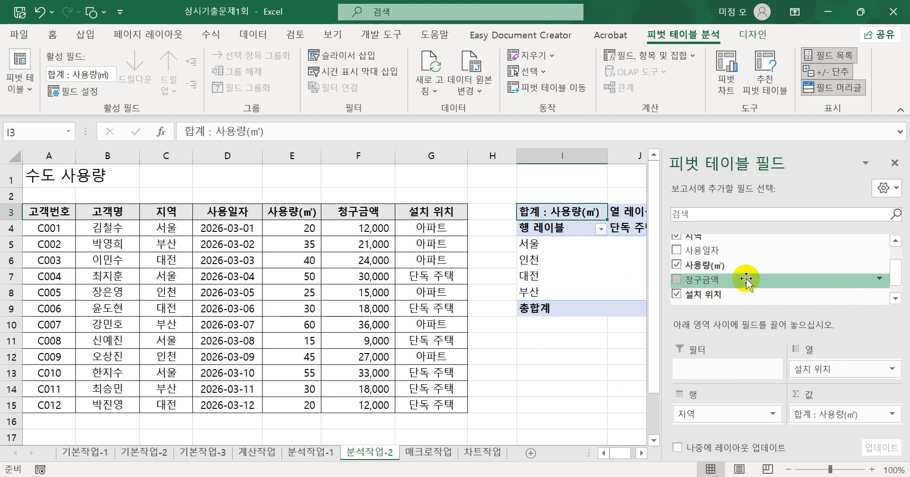
{"action": "left_click_drag", "start_coordinate": [745, 281], "coordinate": [813, 423]}
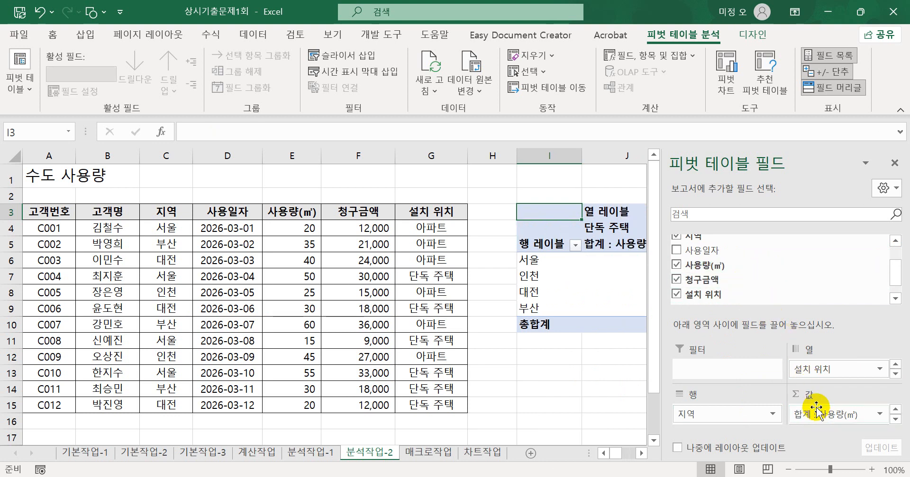
Summarize the PivotTable's 청구금액 value field by average (평균).
{"action": "scroll", "coordinate": [848, 415], "scroll_direction": "down", "scroll_amount": 1}
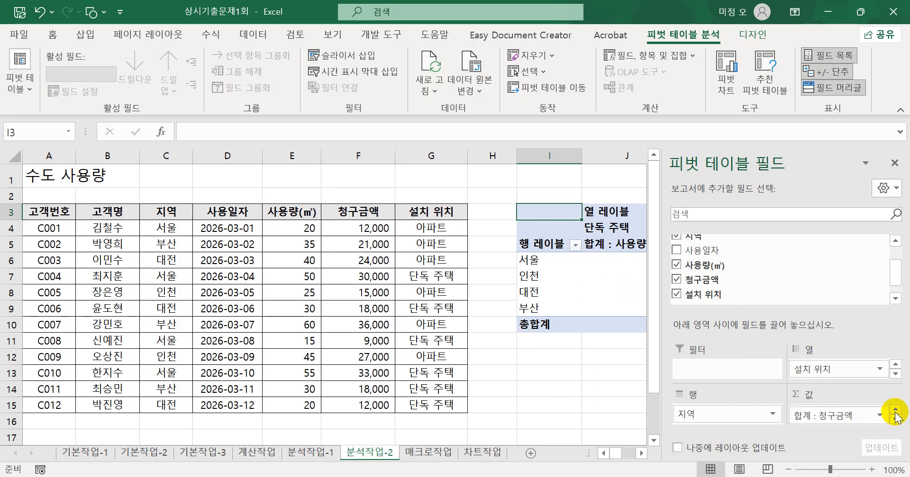
{"action": "left_click", "coordinate": [839, 417]}
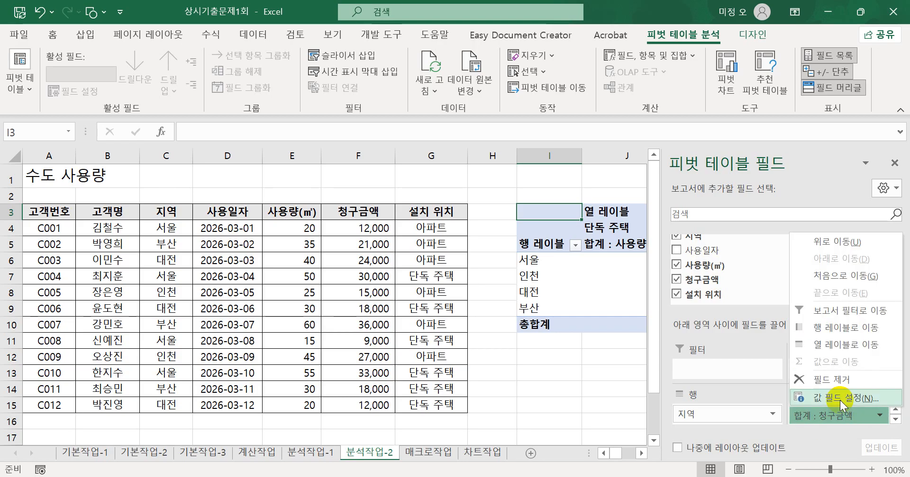
{"action": "left_click", "coordinate": [840, 400]}
{"action": "left_click", "coordinate": [119, 311]}
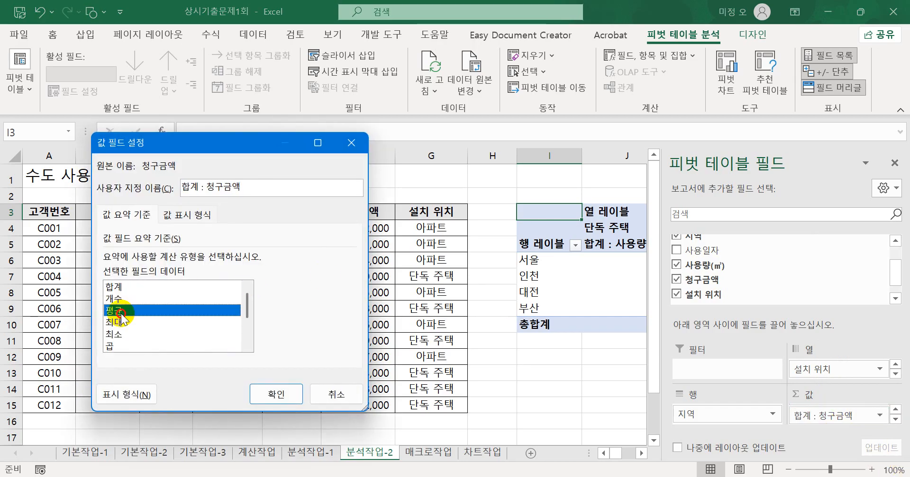
{"action": "left_click", "coordinate": [295, 393]}
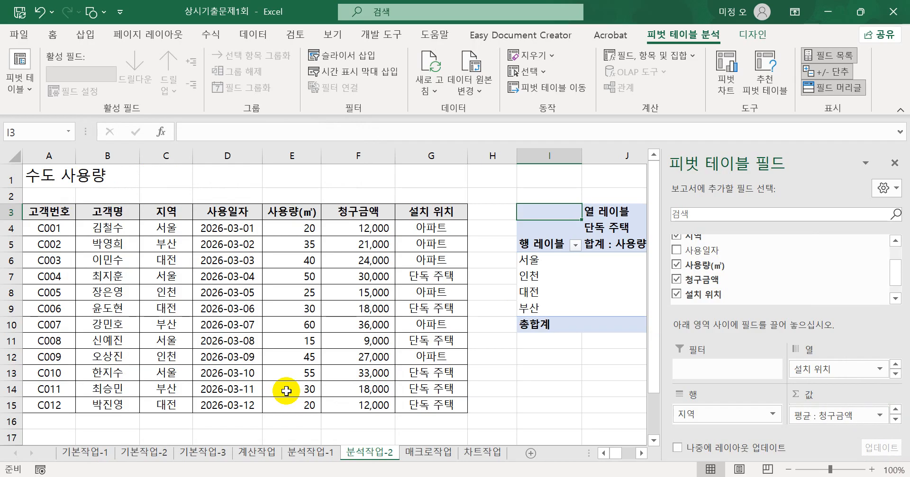
Format the 평균 : 청구금액 field as a number (숫자) with 0 decimal places and the thousands separator.
{"action": "left_click", "coordinate": [642, 455]}
{"action": "left_click_drag", "start_coordinate": [642, 456], "coordinate": [643, 456]}
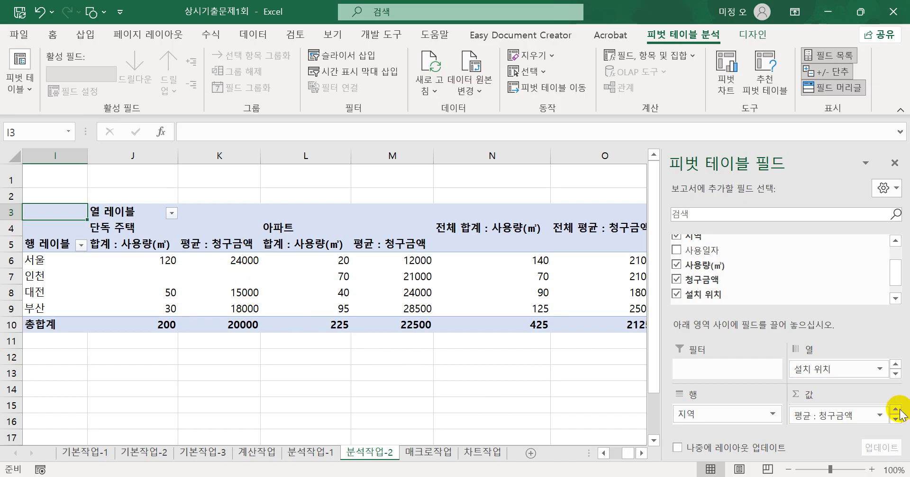
{"action": "left_click", "coordinate": [840, 418]}
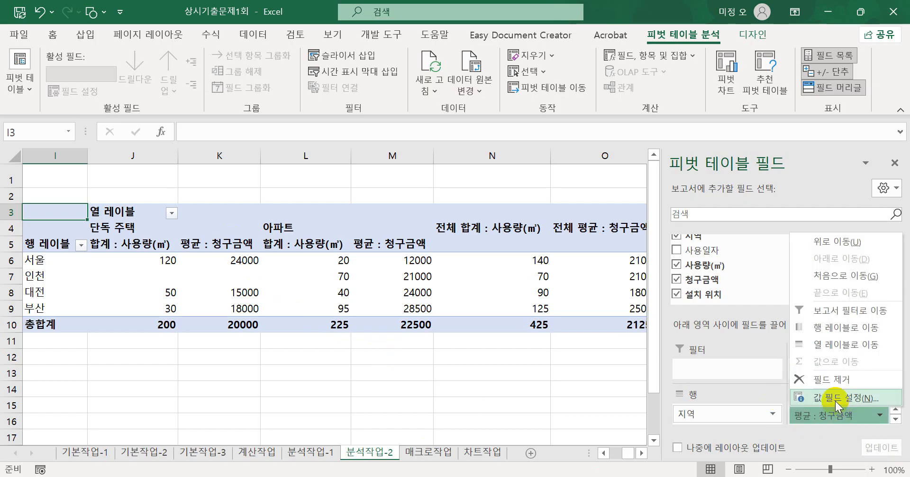
{"action": "left_click", "coordinate": [836, 417]}
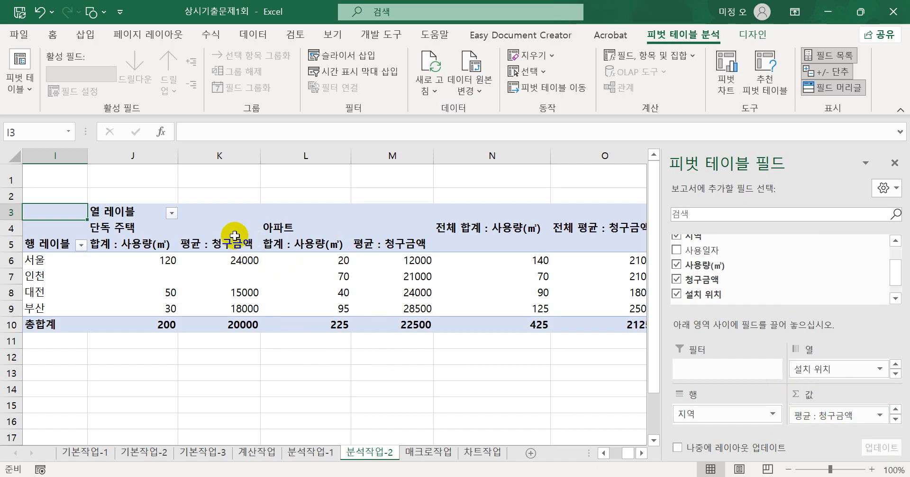
{"action": "double_click", "coordinate": [220, 245]}
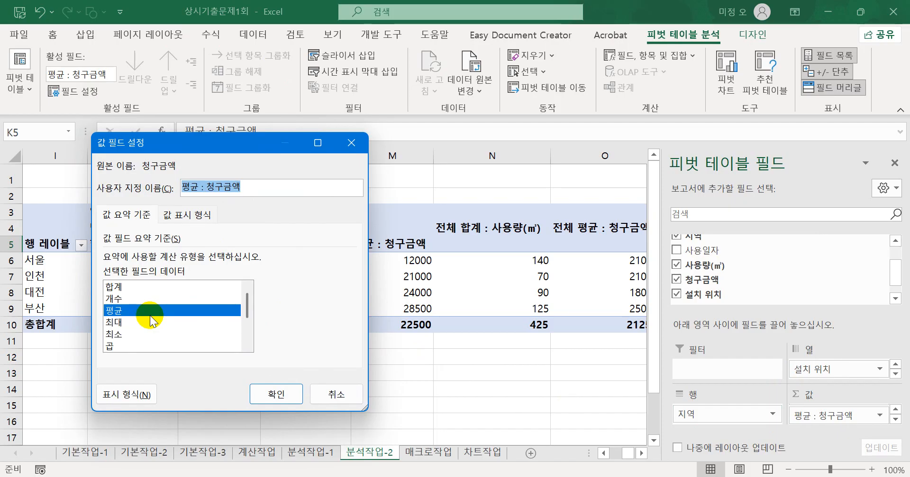
{"action": "left_click", "coordinate": [148, 395]}
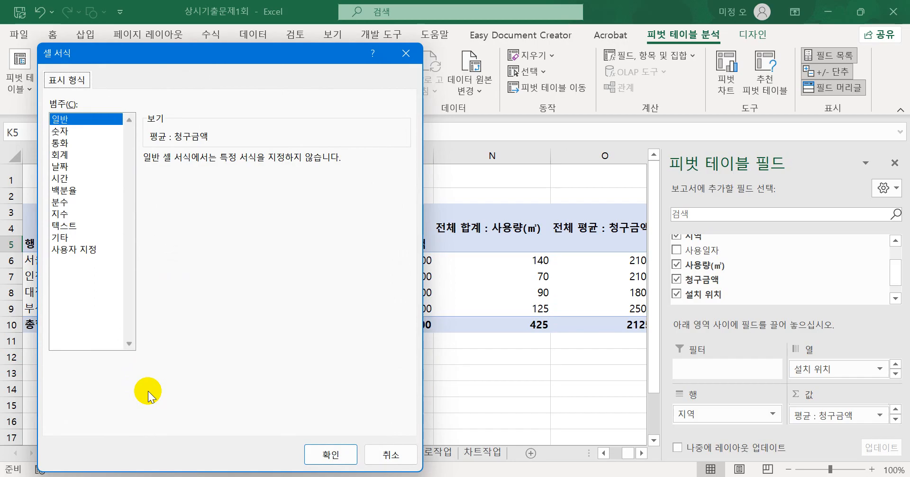
{"action": "left_click_drag", "start_coordinate": [151, 60], "coordinate": [369, 51]}
{"action": "left_click", "coordinate": [277, 129]}
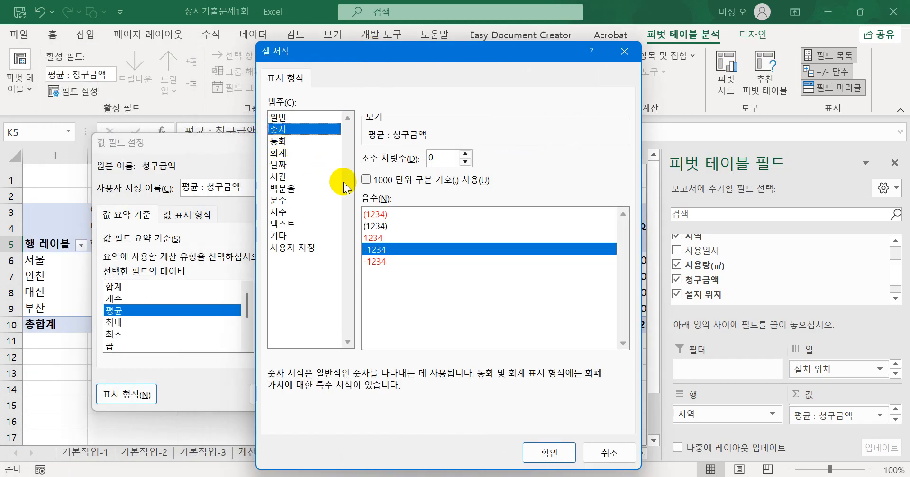
{"action": "left_click", "coordinate": [366, 180]}
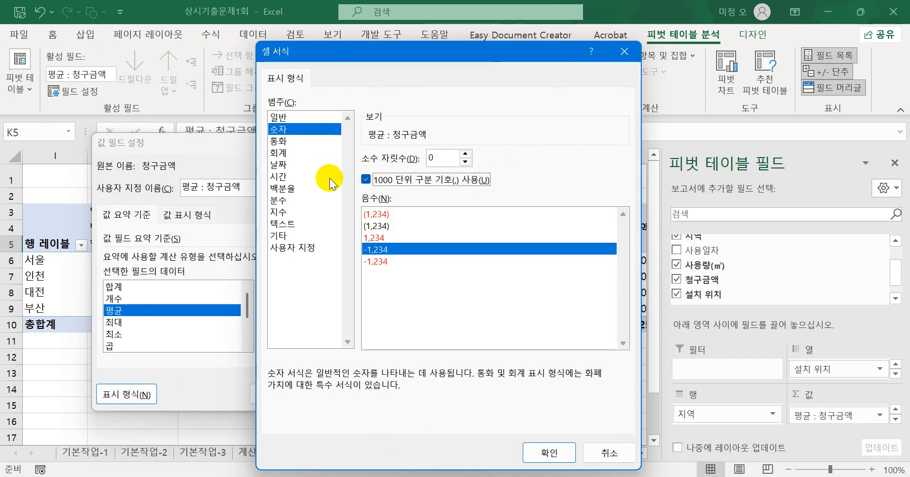
{"action": "left_click", "coordinate": [547, 456]}
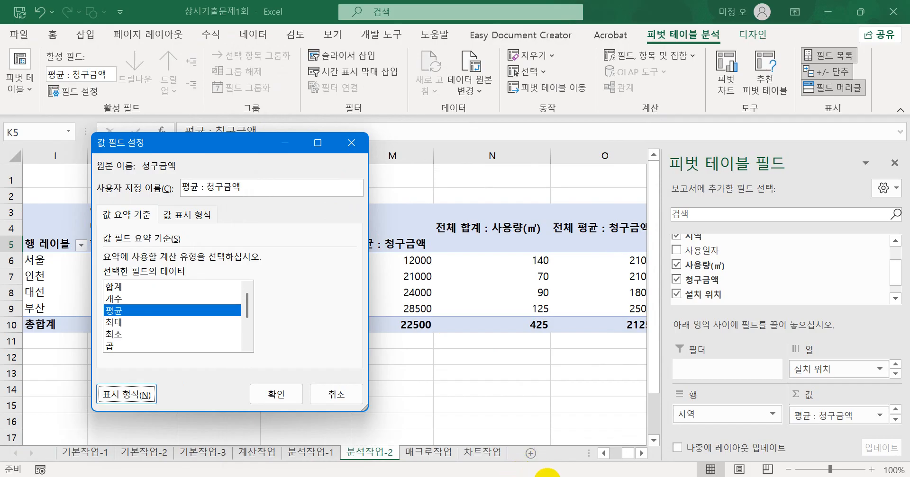
{"action": "left_click", "coordinate": [277, 395]}
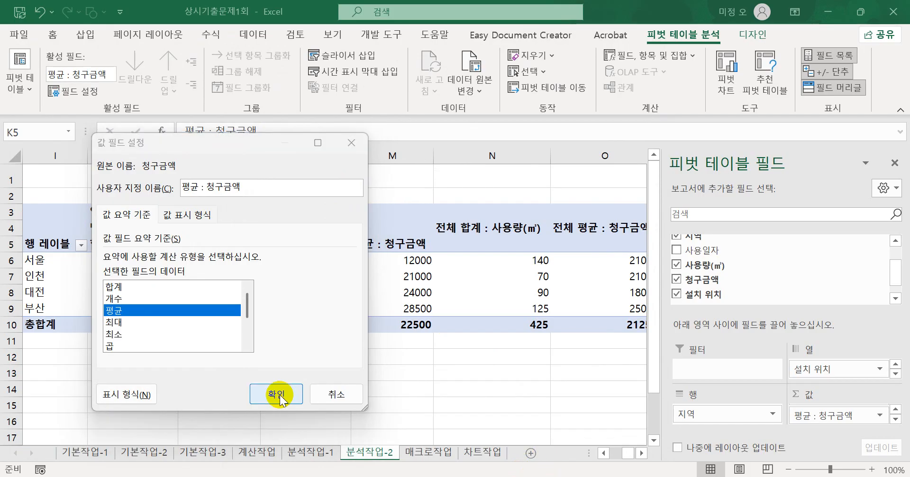
{"action": "left_click", "coordinate": [279, 397]}
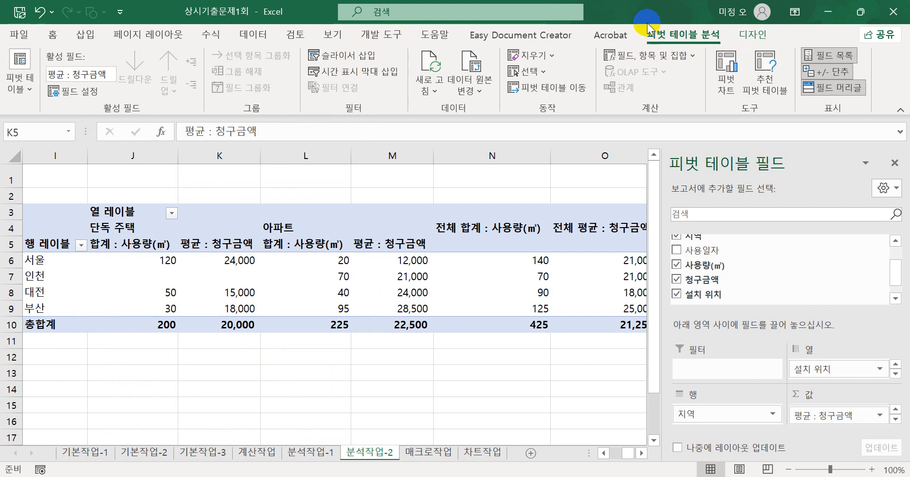
Set the PivotTable's report layout to outline form (개요 형식으로 표시).
{"action": "left_click", "coordinate": [751, 37]}
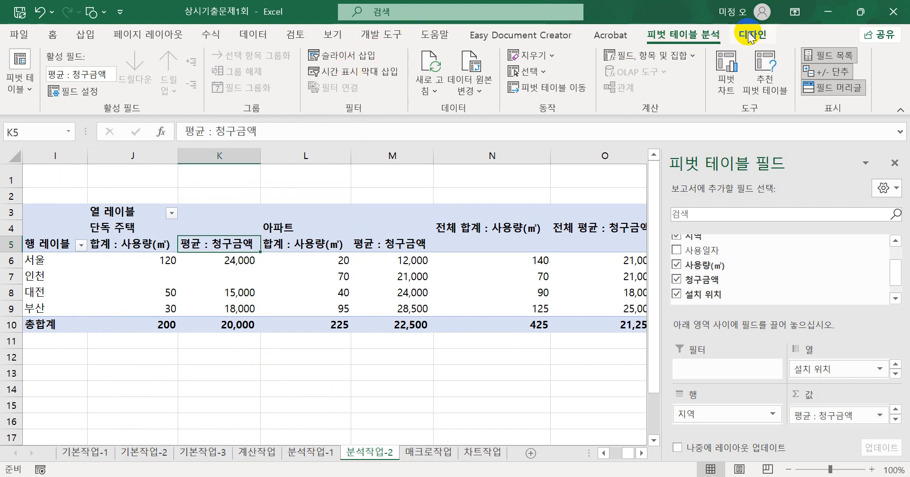
{"action": "left_click", "coordinate": [751, 38]}
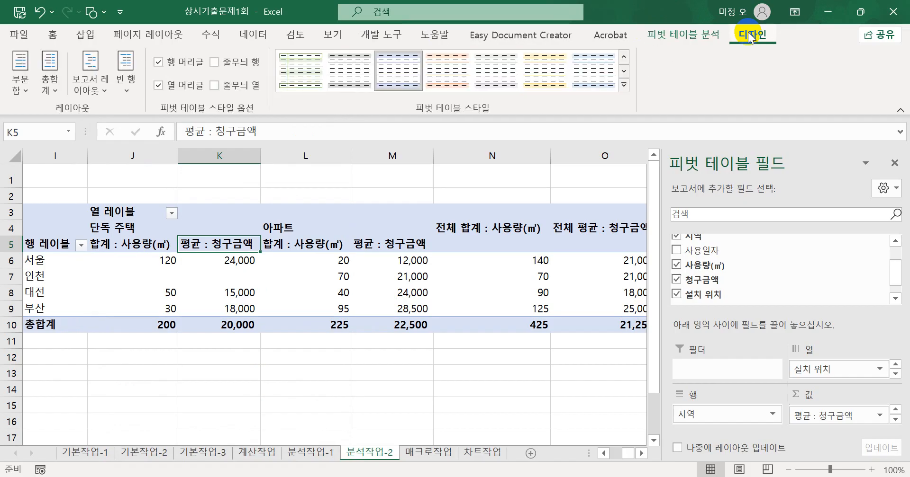
{"action": "left_click", "coordinate": [93, 84]}
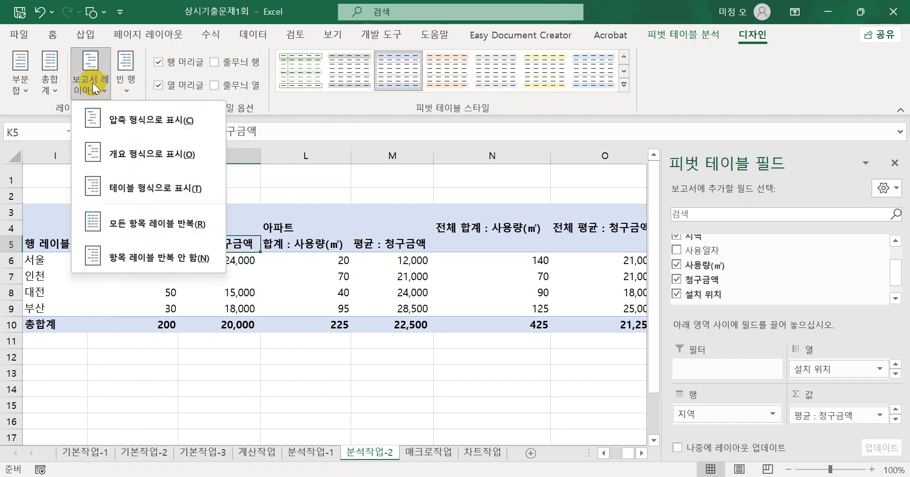
{"action": "left_click", "coordinate": [110, 161]}
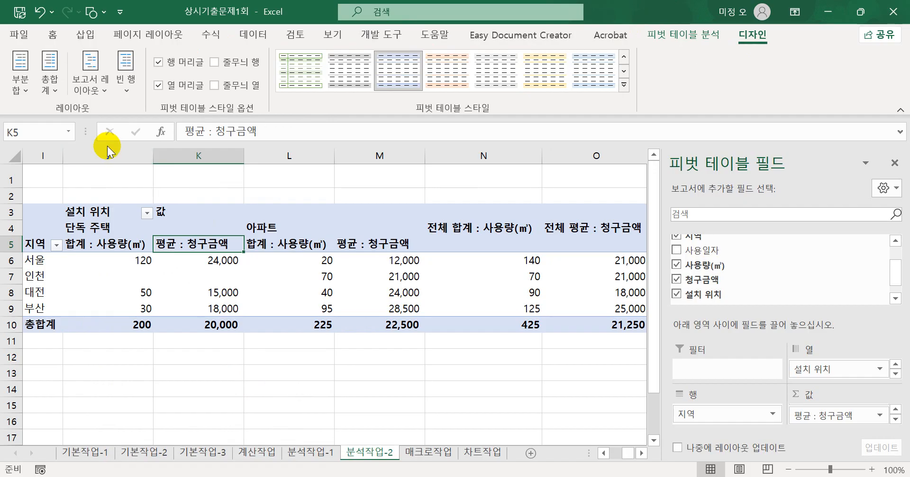
In the PivotTable options, turn off the row grand totals (행 총합계 표시).
{"action": "right_click", "coordinate": [247, 280]}
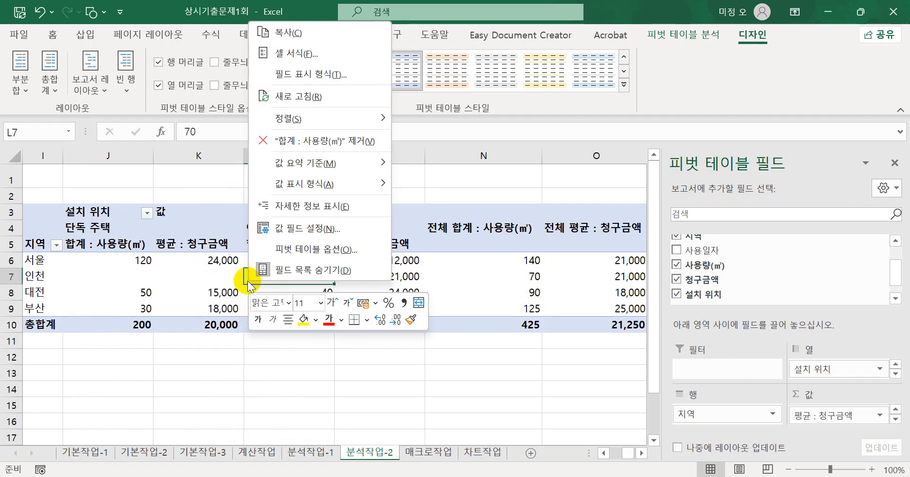
{"action": "left_click", "coordinate": [329, 250]}
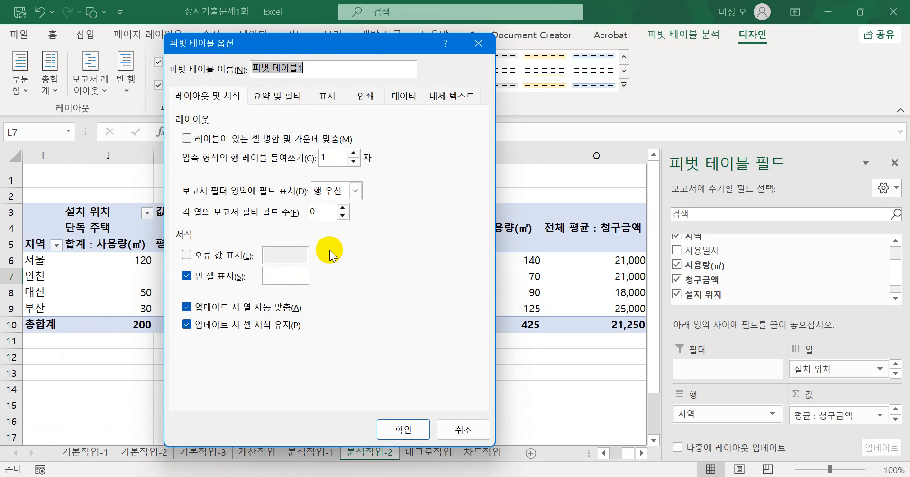
{"action": "left_click", "coordinate": [290, 105]}
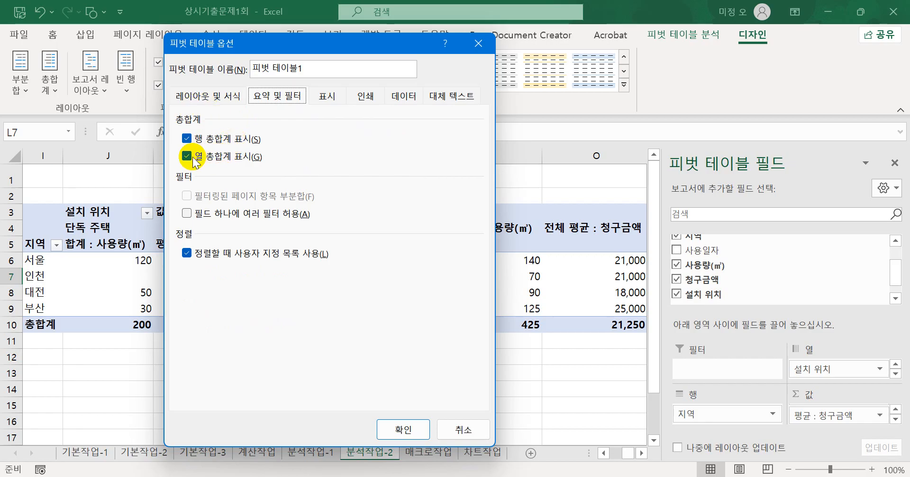
{"action": "left_click", "coordinate": [187, 138]}
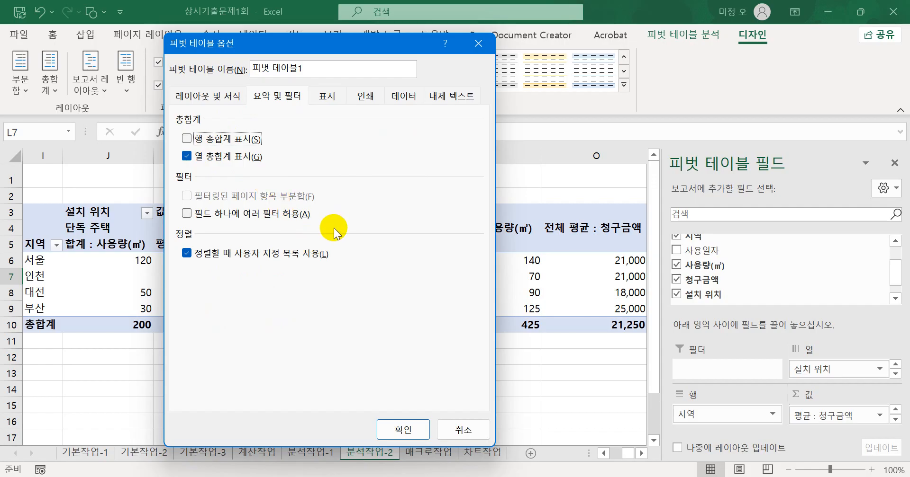
Merge and center the PivotTable's label cells, show empty cells as *, and apply the options.
{"action": "left_click", "coordinate": [214, 95]}
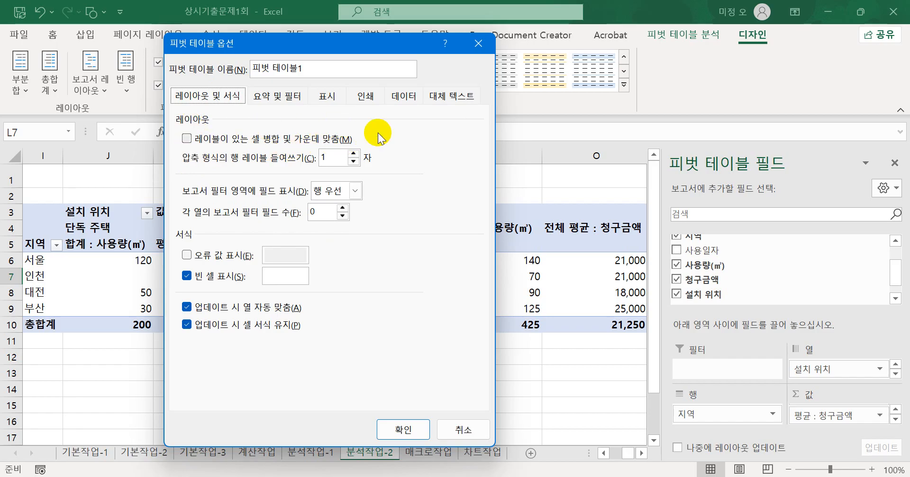
{"action": "left_click", "coordinate": [195, 141]}
{"action": "left_click", "coordinate": [289, 274]}
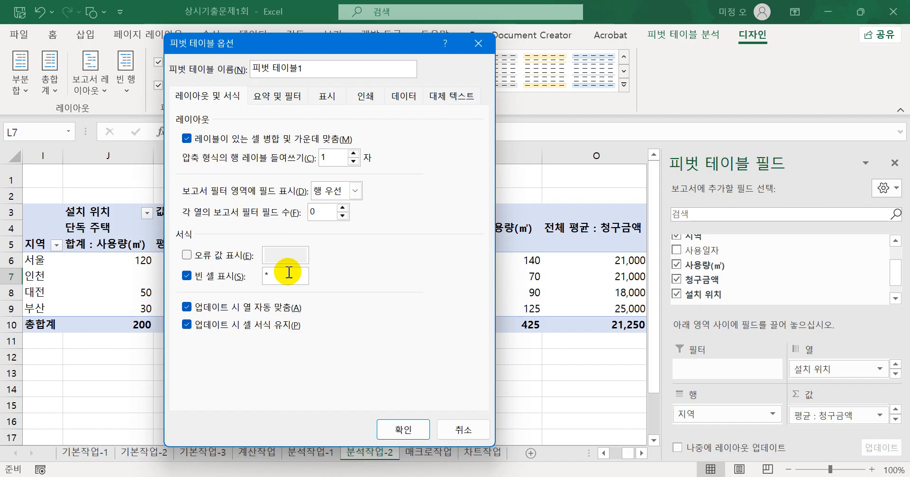
{"action": "type", "text": "*"}
{"action": "left_click", "coordinate": [399, 437]}
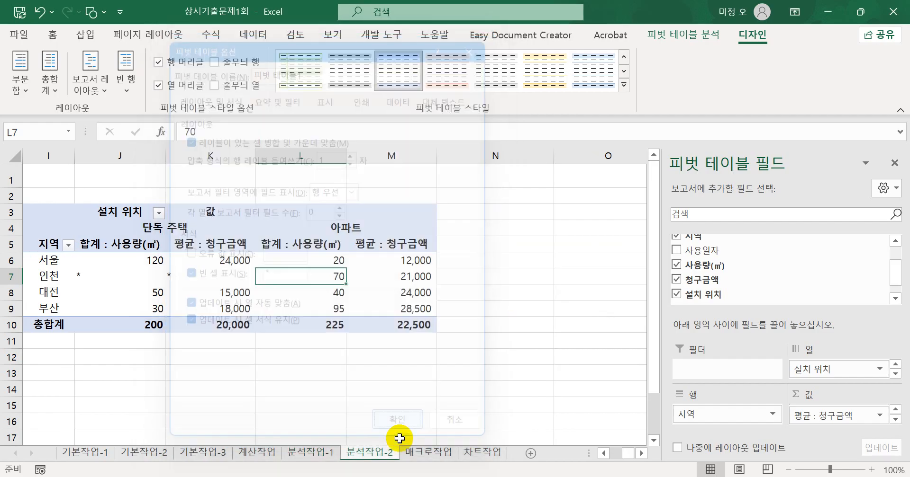
{"action": "left_click", "coordinate": [603, 454]}
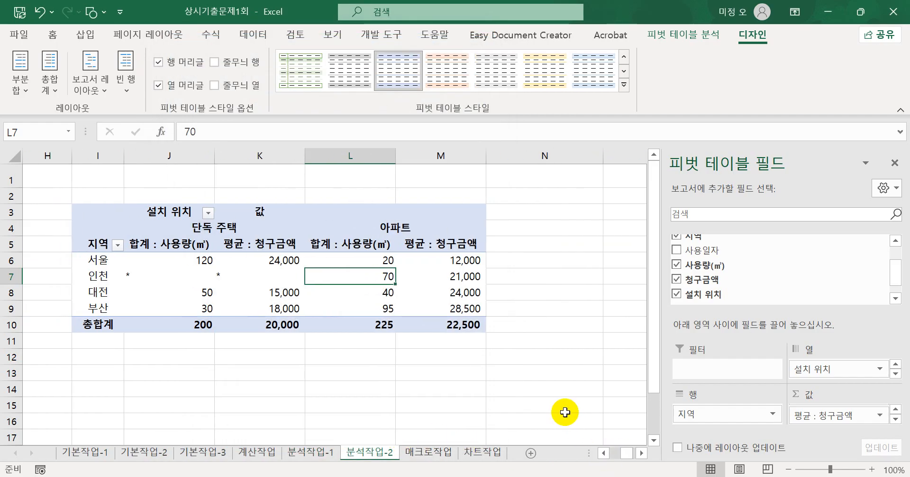
Apply the green 밝게 PivotTable style with shaded header and grand total rows.
{"action": "left_click", "coordinate": [419, 296]}
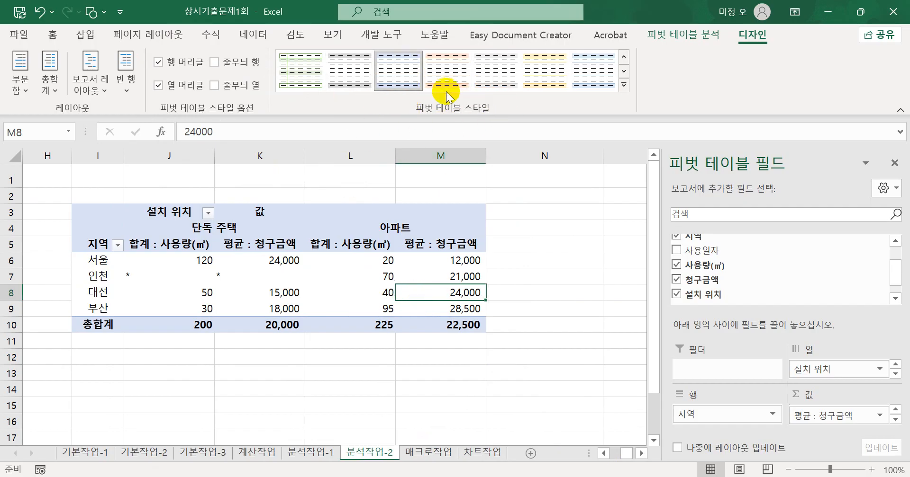
{"action": "left_click", "coordinate": [623, 85]}
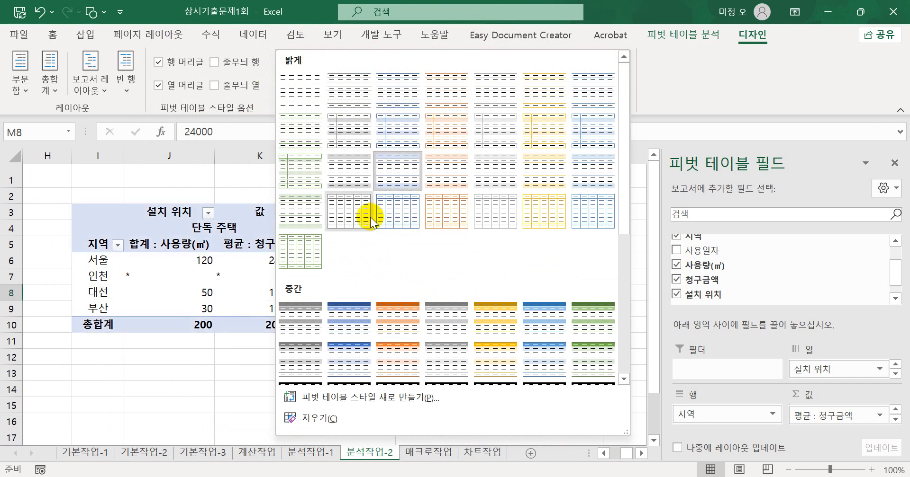
{"action": "left_click", "coordinate": [311, 222]}
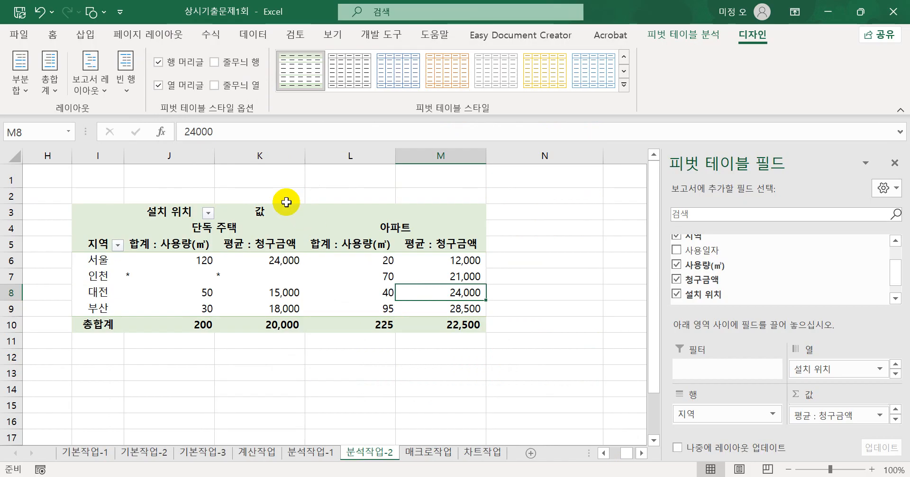
On the 매크로작업 sheet, start recording a macro named 소요시간, stored in the current workbook (현재 통합 문서).
{"action": "left_click", "coordinate": [428, 453]}
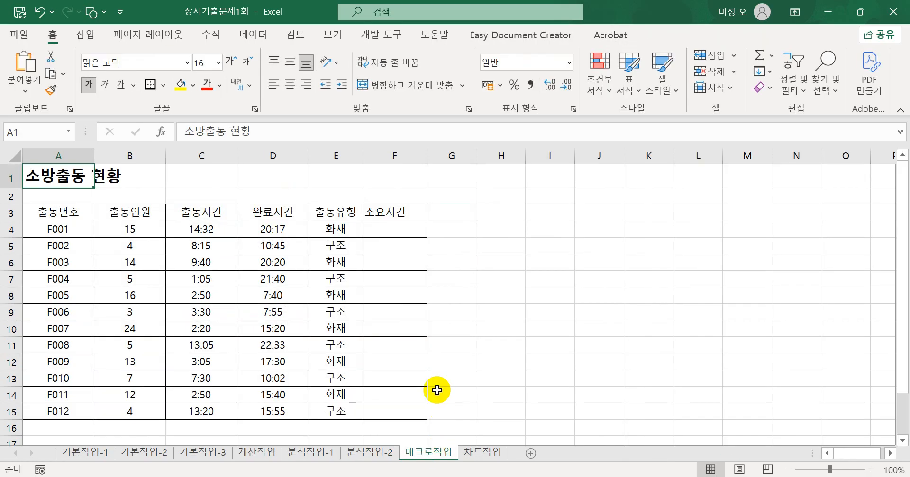
{"action": "left_click", "coordinate": [538, 278]}
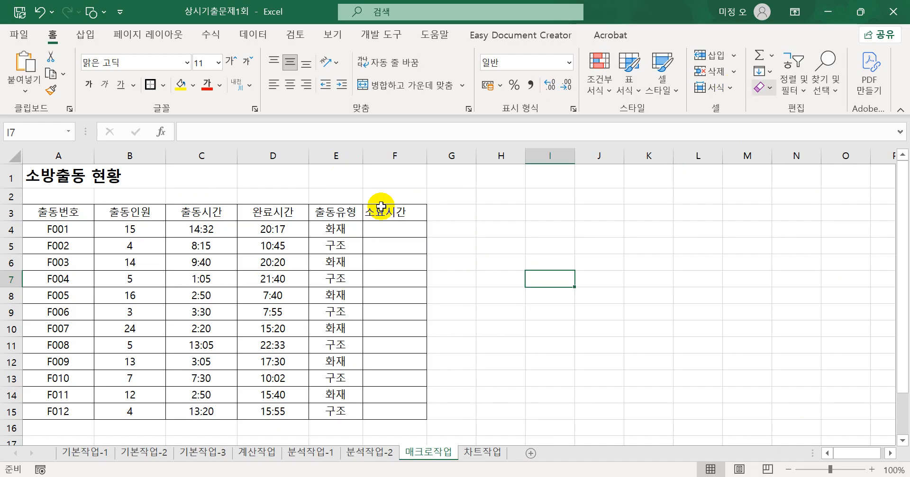
{"action": "left_click", "coordinate": [473, 245]}
{"action": "left_click", "coordinate": [531, 277]}
{"action": "left_click", "coordinate": [492, 310]}
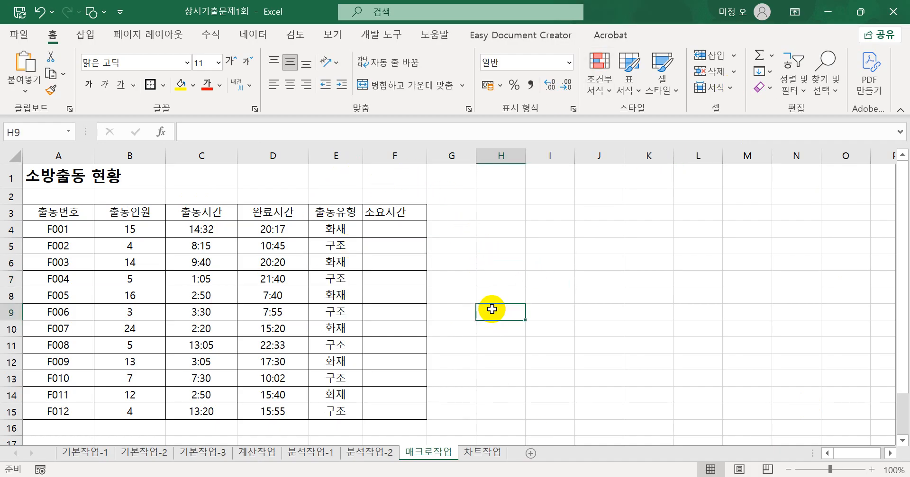
{"action": "left_click", "coordinate": [370, 35]}
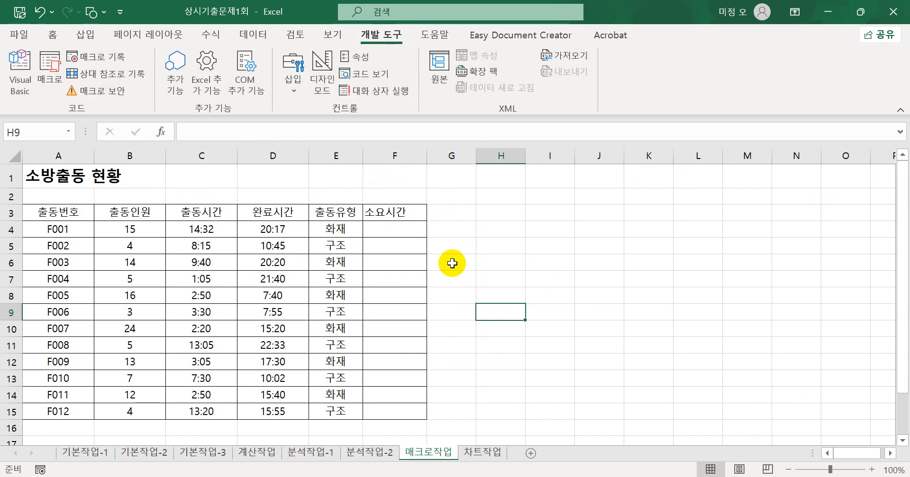
{"action": "left_click", "coordinate": [99, 56]}
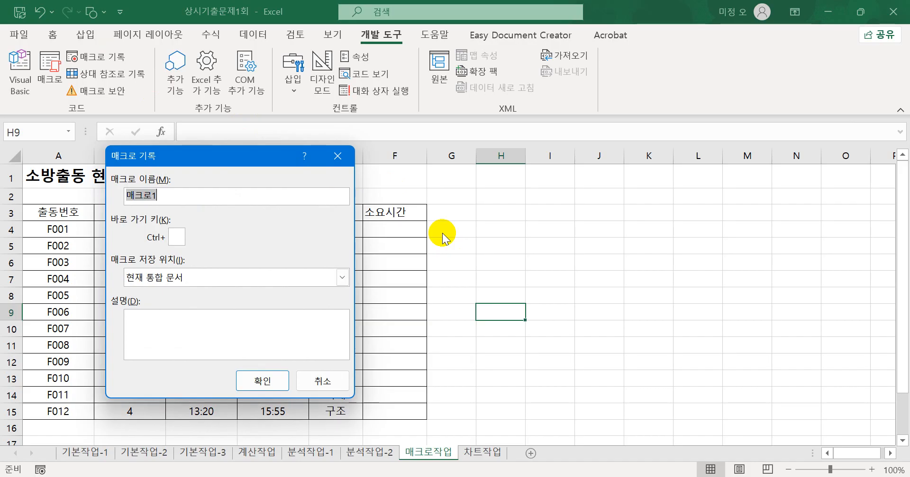
{"action": "type", "text": "소요시간"}
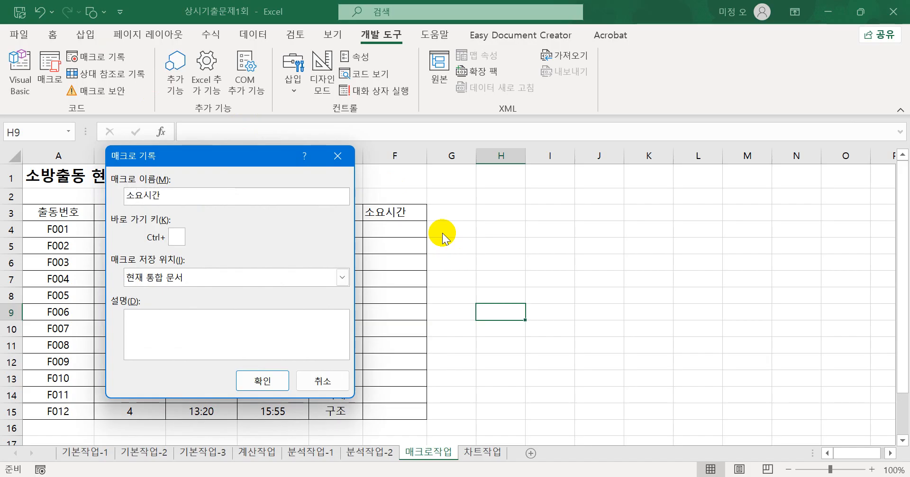
{"action": "left_click", "coordinate": [275, 387]}
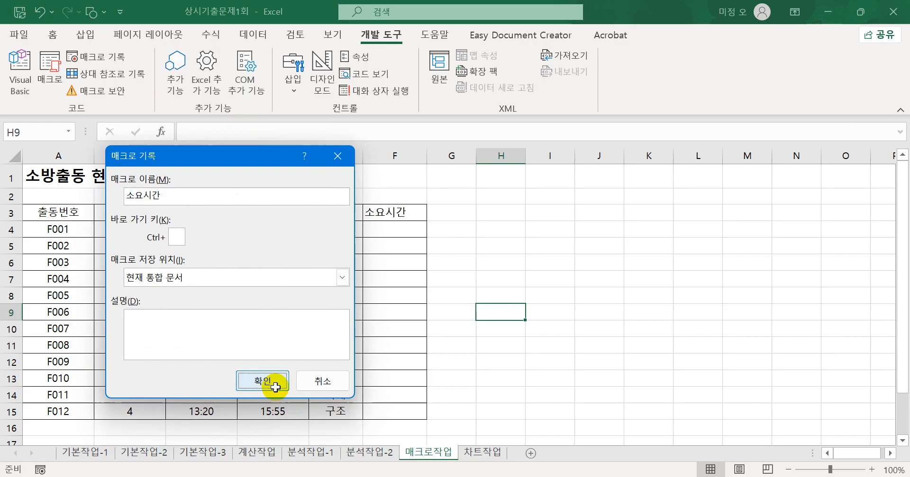
Calculate the elapsed time in F4 with the formula =D4-C4.
{"action": "left_click", "coordinate": [400, 228]}
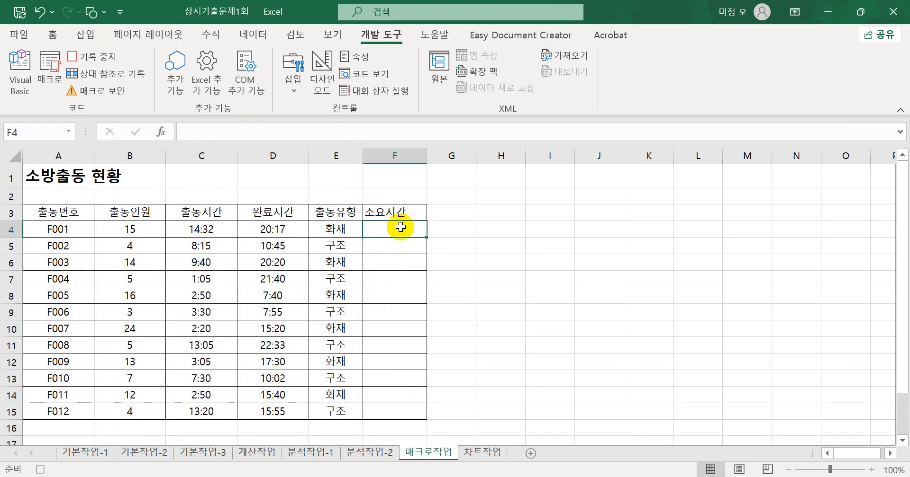
{"action": "type", "text": "="}
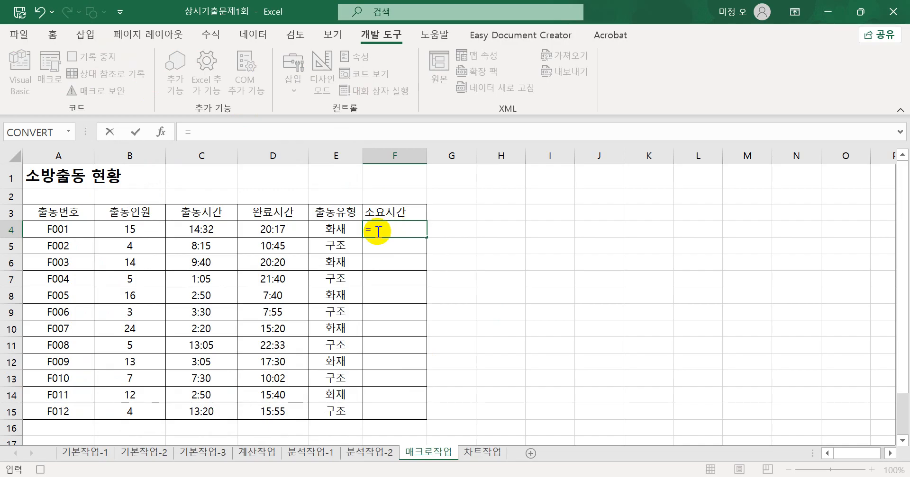
{"action": "left_click", "coordinate": [275, 231]}
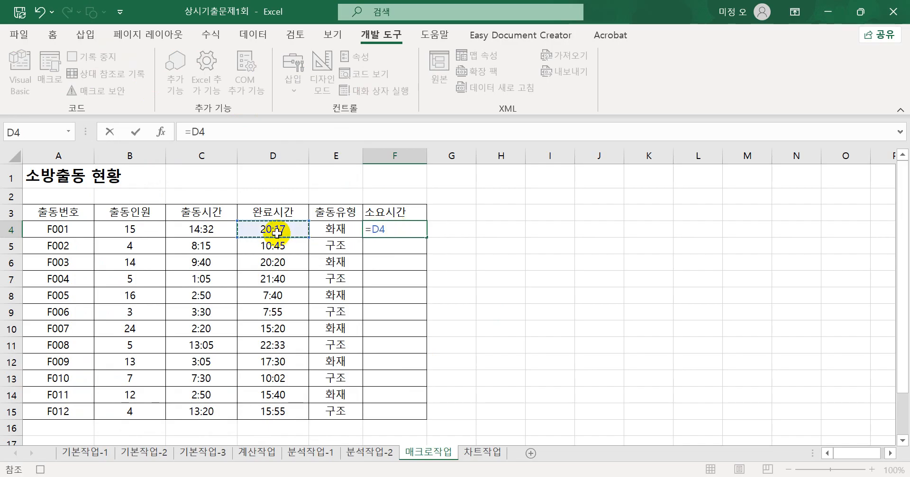
{"action": "type", "text": "-"}
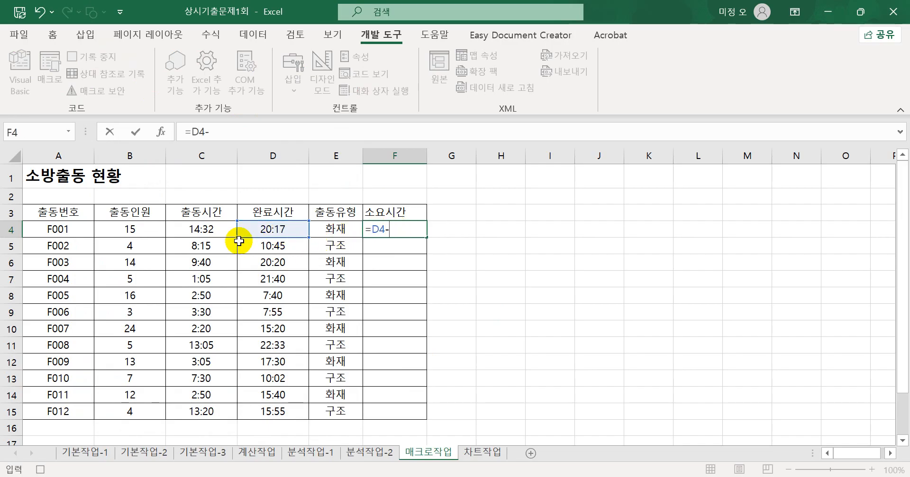
{"action": "left_click", "coordinate": [207, 231]}
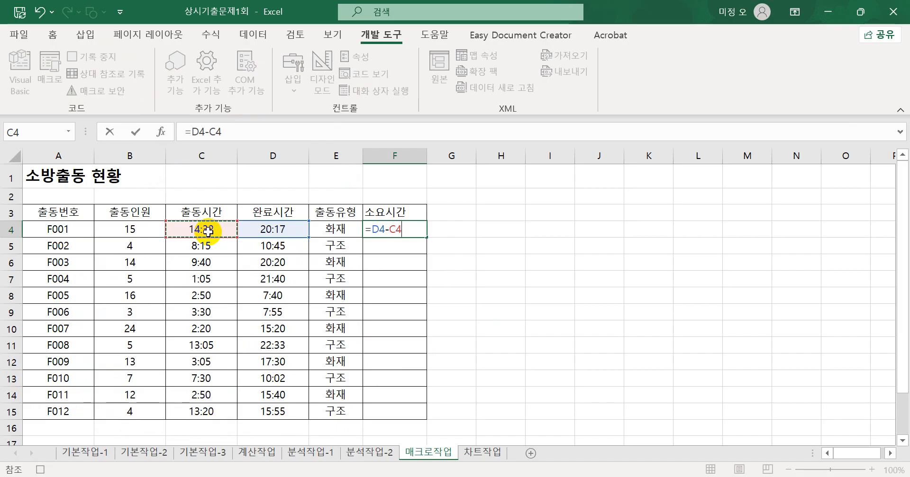
{"action": "key", "text": "Return"}
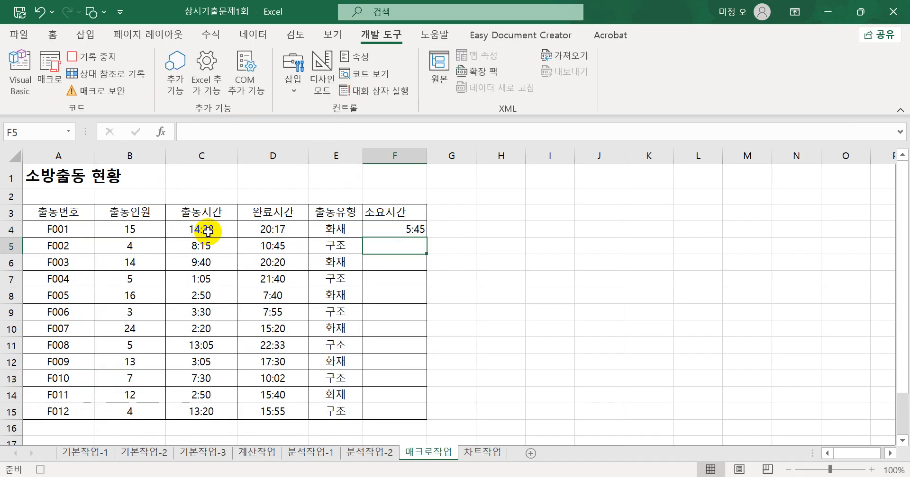
Fill the F4 formula down to F15 and stop recording the macro.
{"action": "left_click", "coordinate": [413, 231]}
{"action": "left_click_drag", "start_coordinate": [426, 238], "coordinate": [420, 418]}
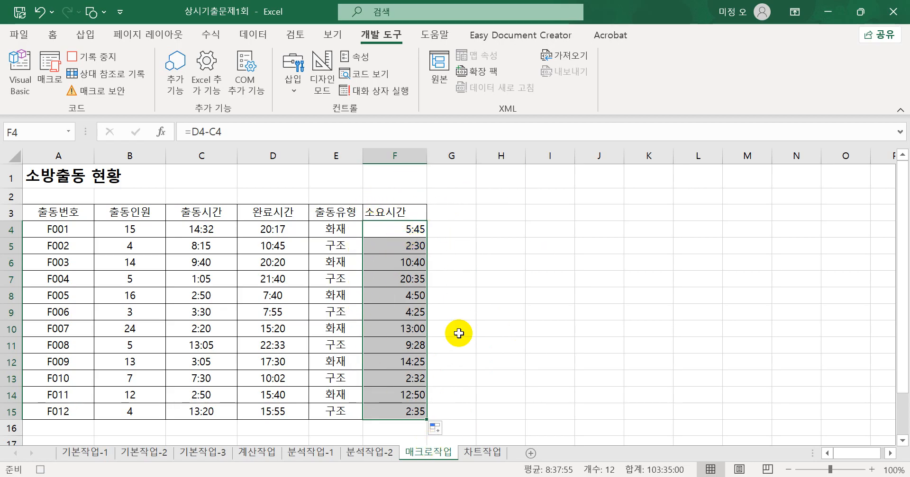
{"action": "left_click", "coordinate": [107, 60]}
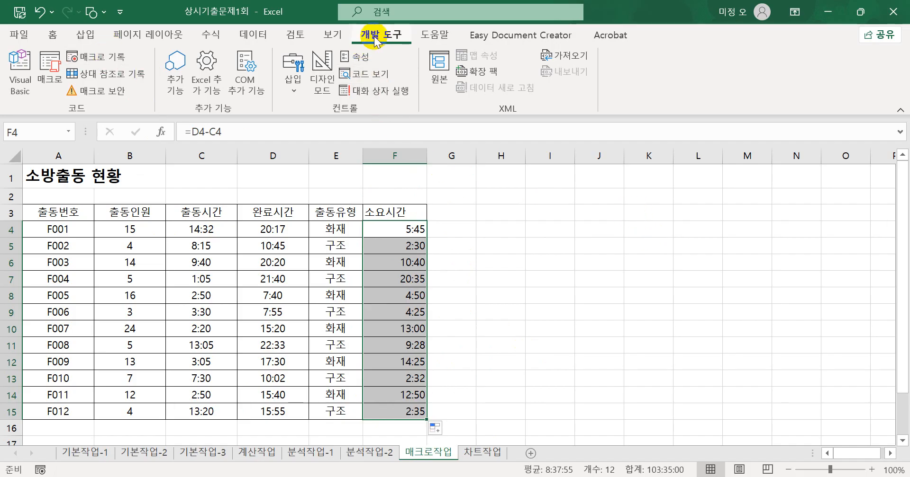
Insert a form control button over H3:I4 and assign the 소요시간 macro to it.
{"action": "left_click", "coordinate": [297, 88]}
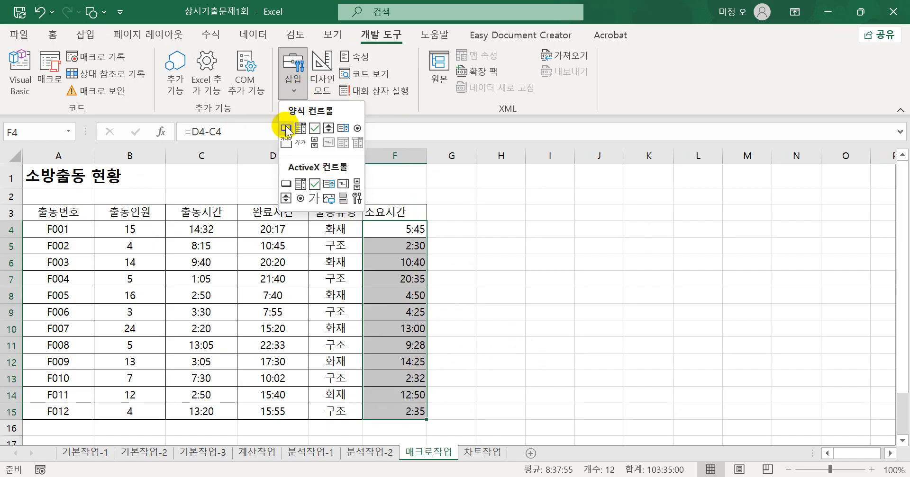
{"action": "left_click", "coordinate": [285, 128]}
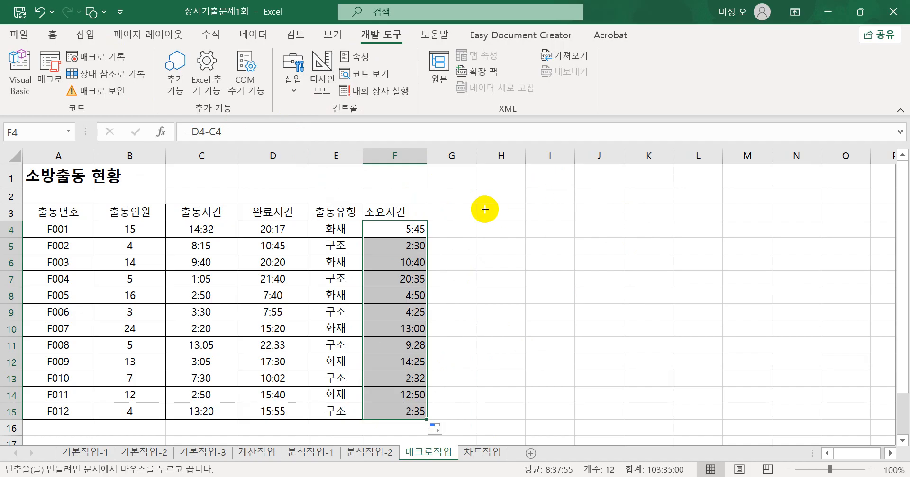
{"action": "left_click_drag", "start_coordinate": [477, 204], "coordinate": [560, 237]}
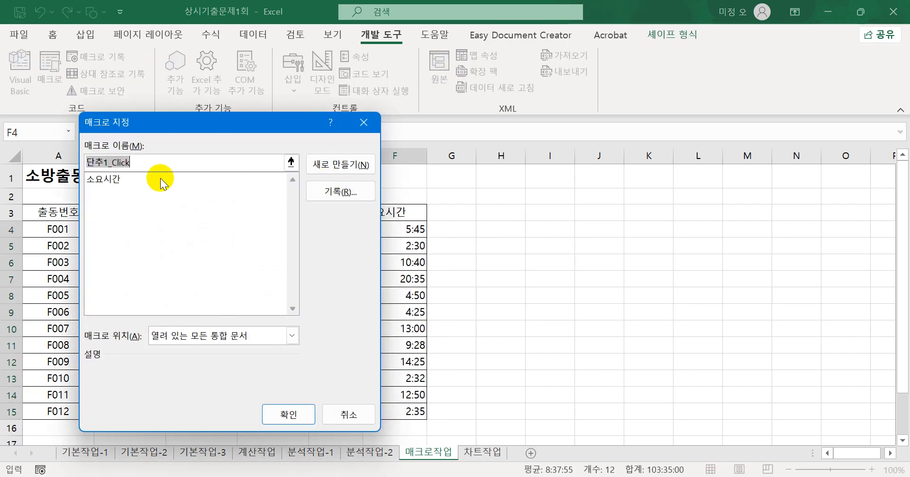
{"action": "left_click", "coordinate": [110, 180]}
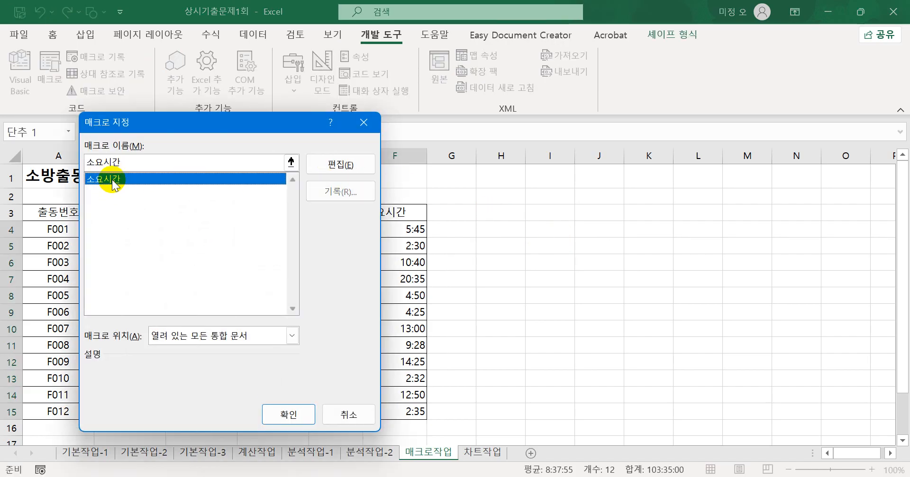
{"action": "left_click", "coordinate": [287, 415]}
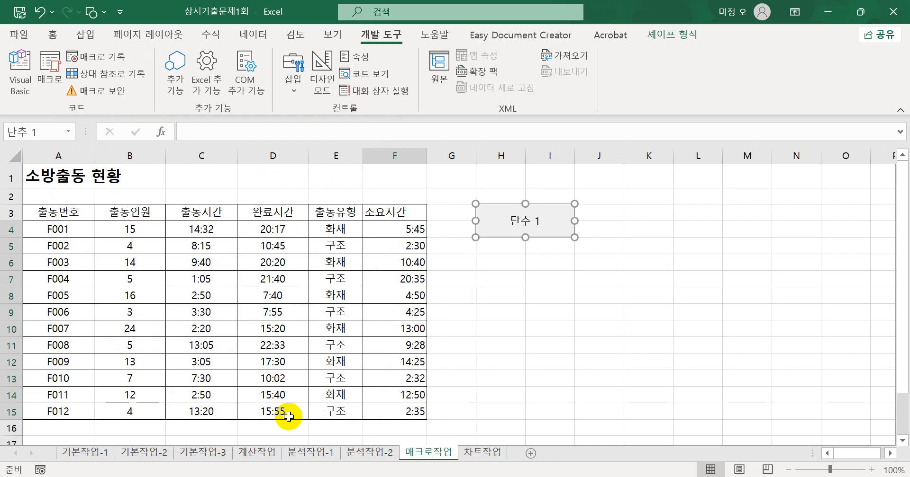
Label the button 소요시간 and run its macro to test it.
{"action": "type", "text": "소요시간"}
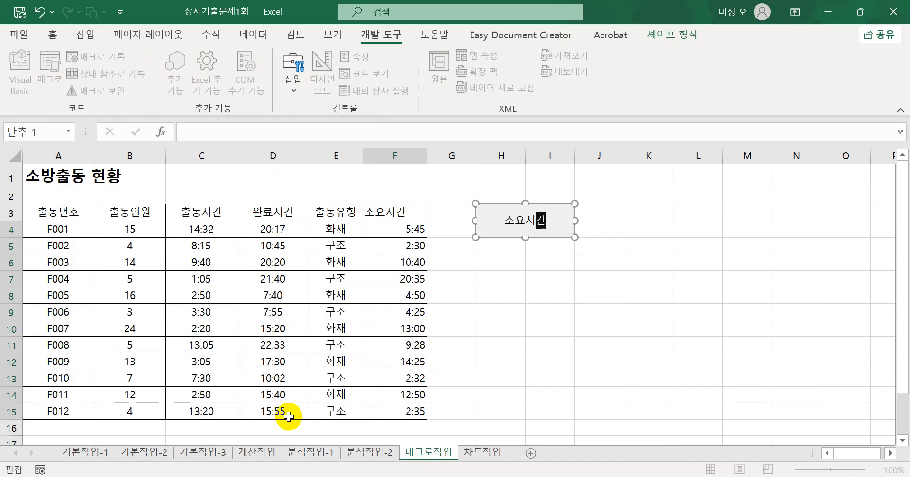
{"action": "left_click", "coordinate": [694, 354]}
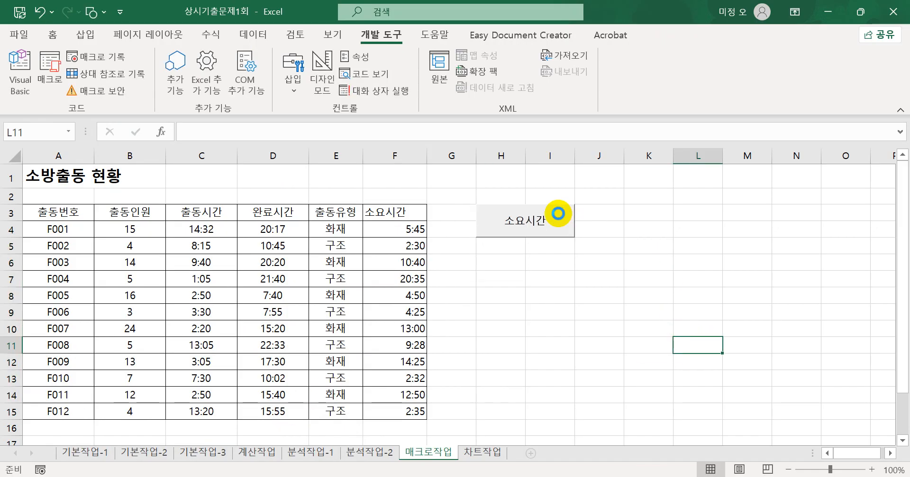
{"action": "left_click", "coordinate": [552, 219]}
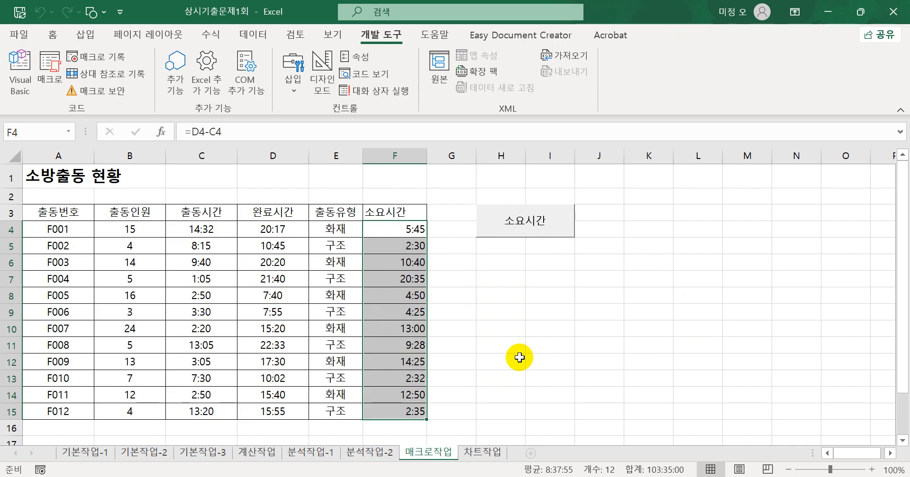
{"action": "left_click", "coordinate": [646, 279]}
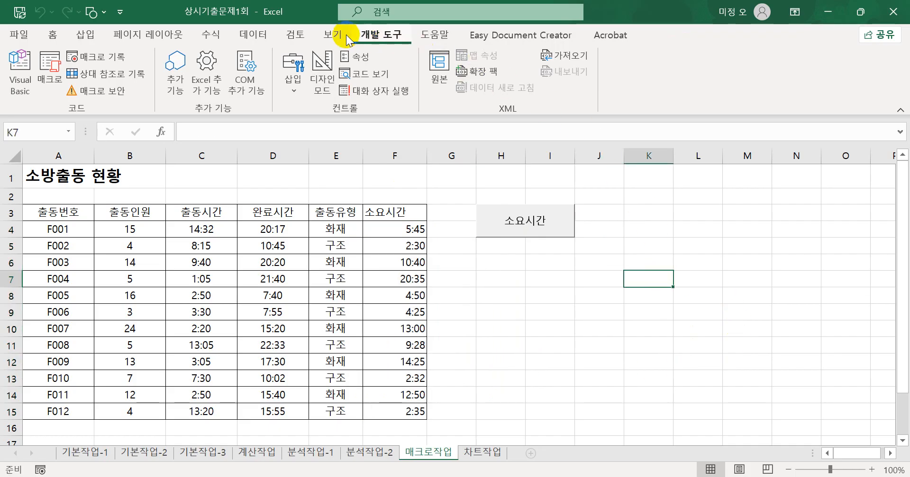
Start recording a new macro named 서식 in the current workbook.
{"action": "left_click", "coordinate": [96, 59]}
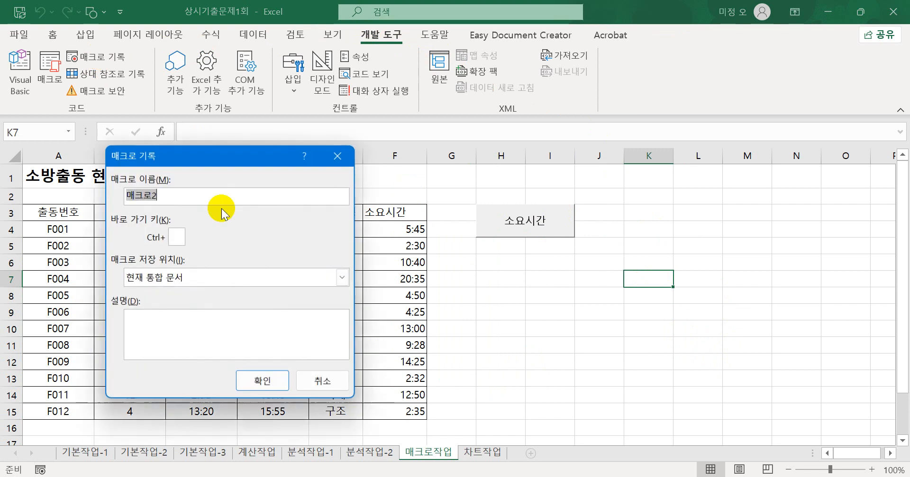
{"action": "type", "text": "서시"}
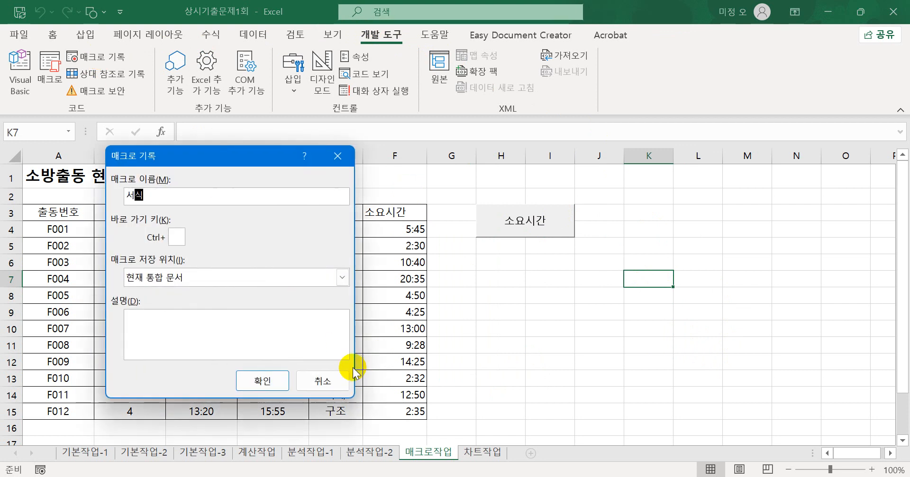
{"action": "key", "text": "Return"}
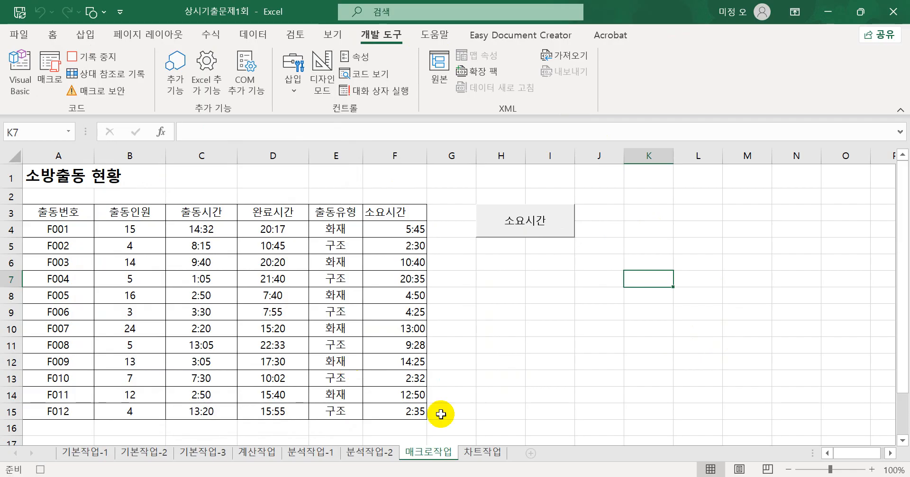
Center the header cells A3:F3 horizontally and fill them with the standard color 자주.
{"action": "left_click_drag", "start_coordinate": [78, 221], "coordinate": [412, 212]}
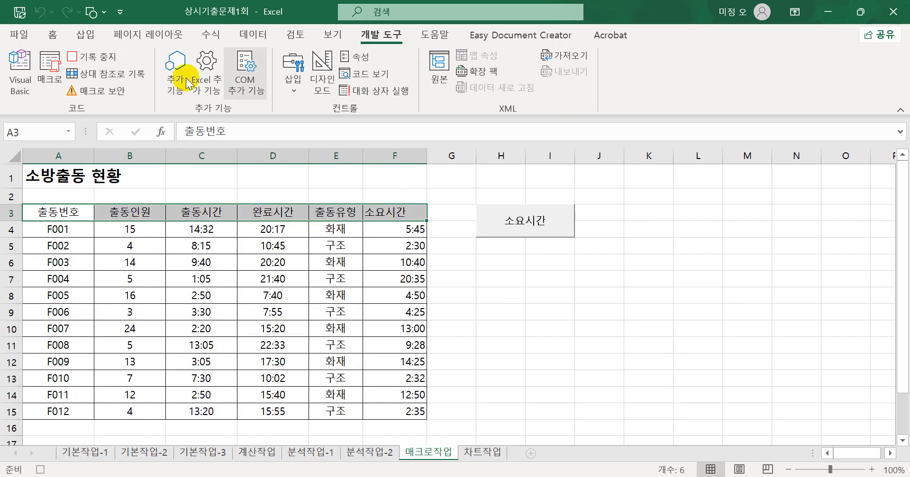
{"action": "left_click", "coordinate": [53, 34]}
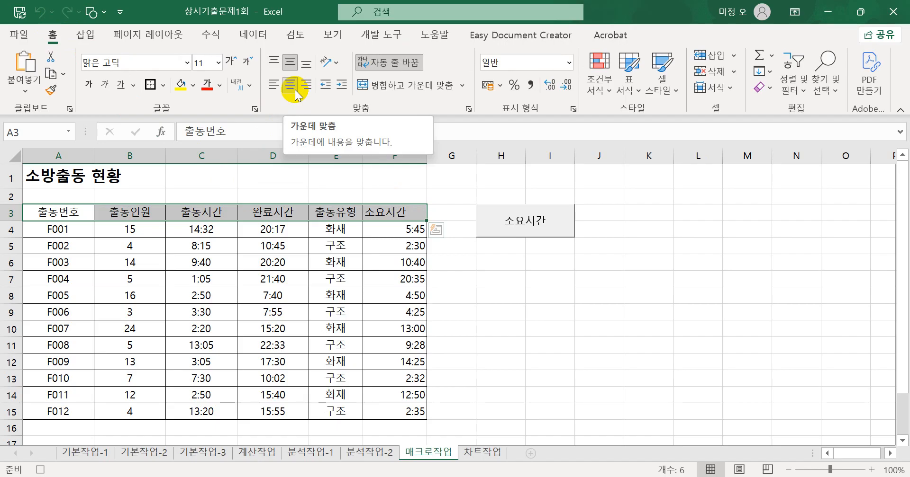
{"action": "left_click", "coordinate": [294, 89]}
{"action": "left_click", "coordinate": [291, 88]}
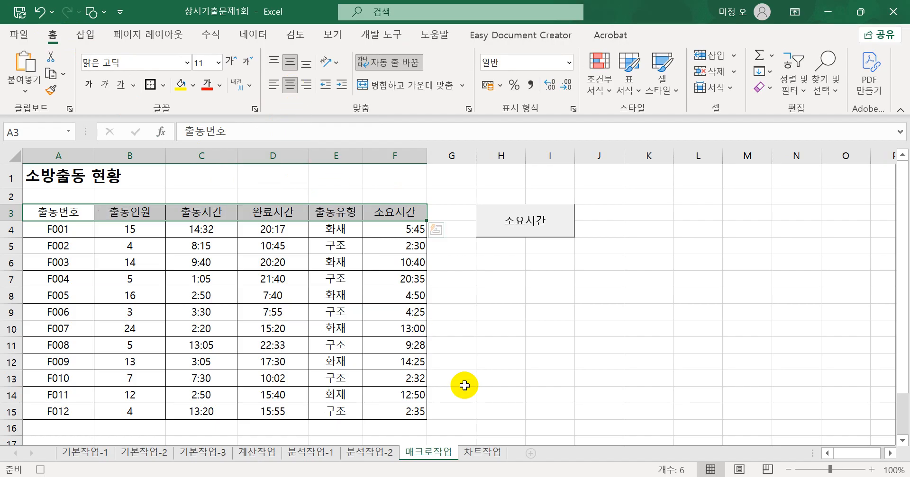
{"action": "left_click", "coordinate": [194, 84]}
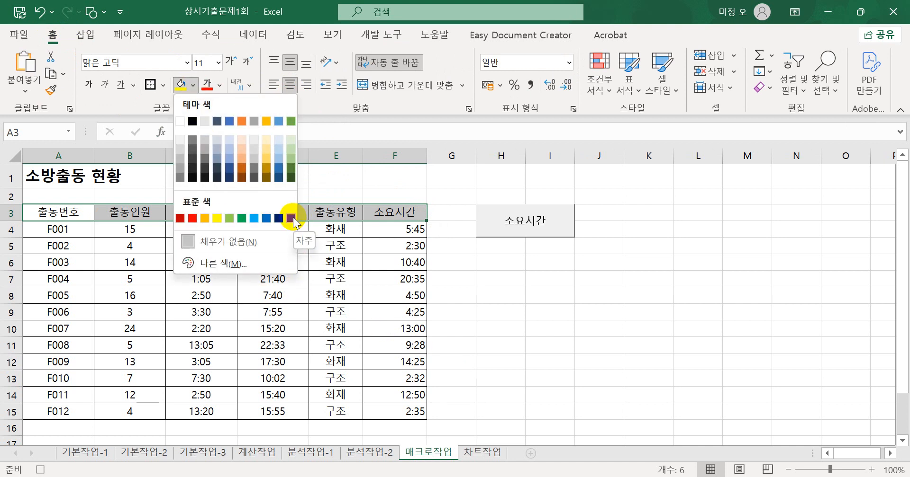
{"action": "key", "text": "Escape"}
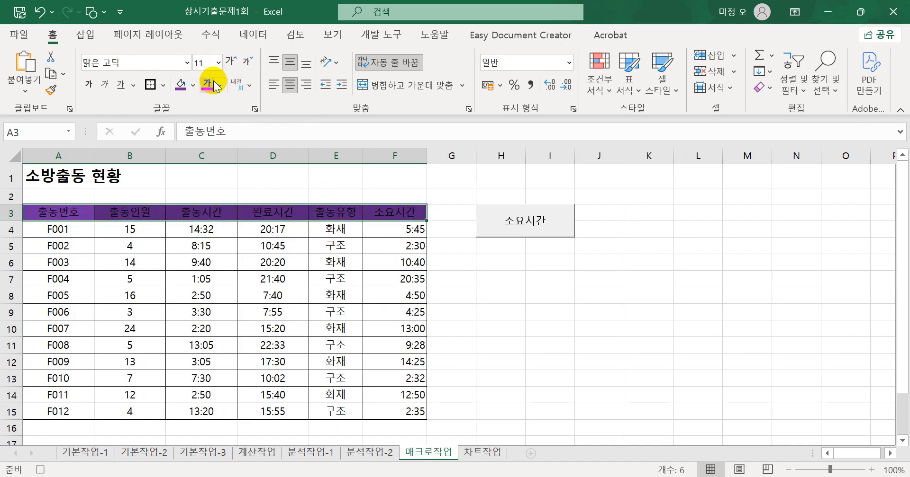
Set the header cells' font color to 흰색, 배경 1 and stop recording the macro.
{"action": "left_click", "coordinate": [219, 85]}
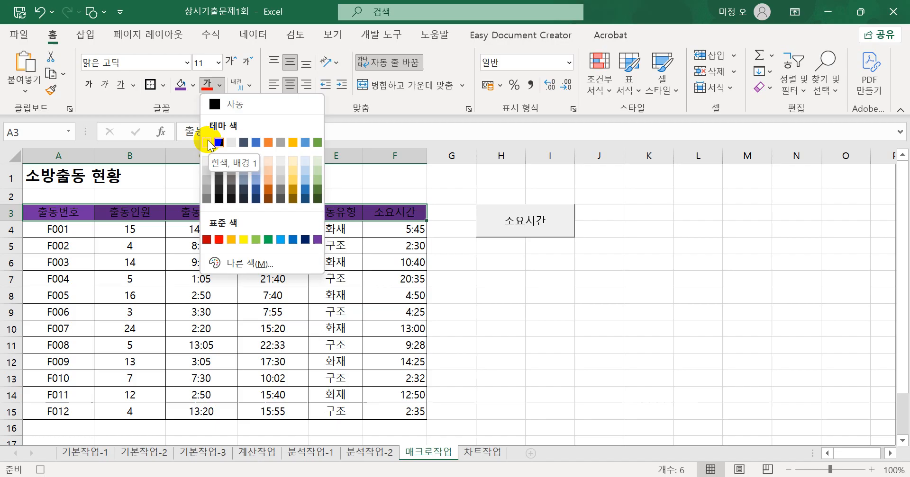
{"action": "left_click", "coordinate": [207, 143]}
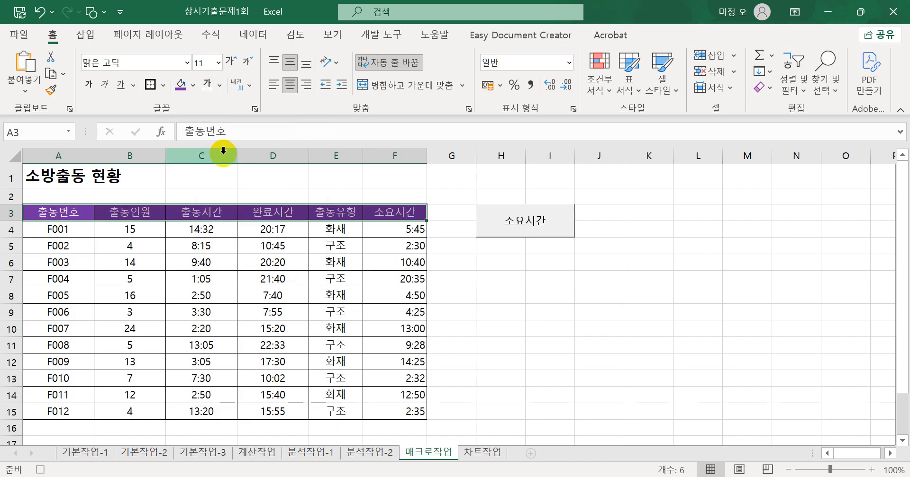
{"action": "left_click", "coordinate": [379, 39]}
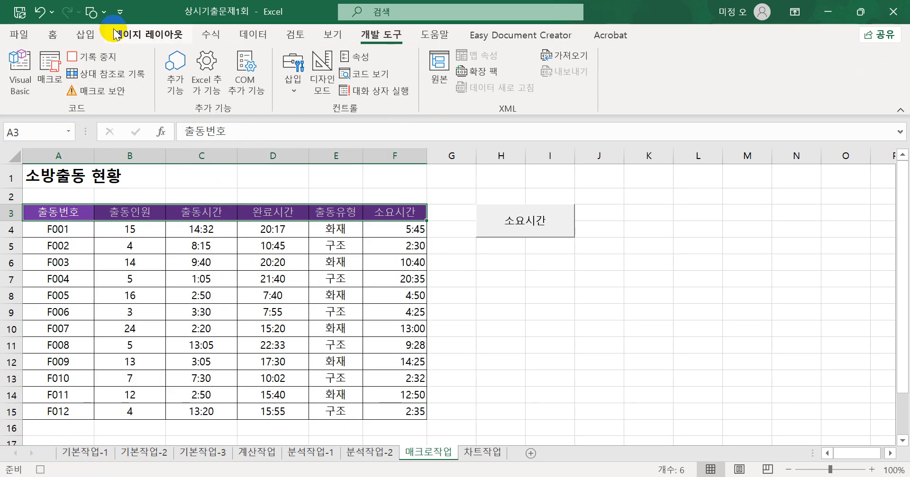
{"action": "left_click", "coordinate": [112, 59]}
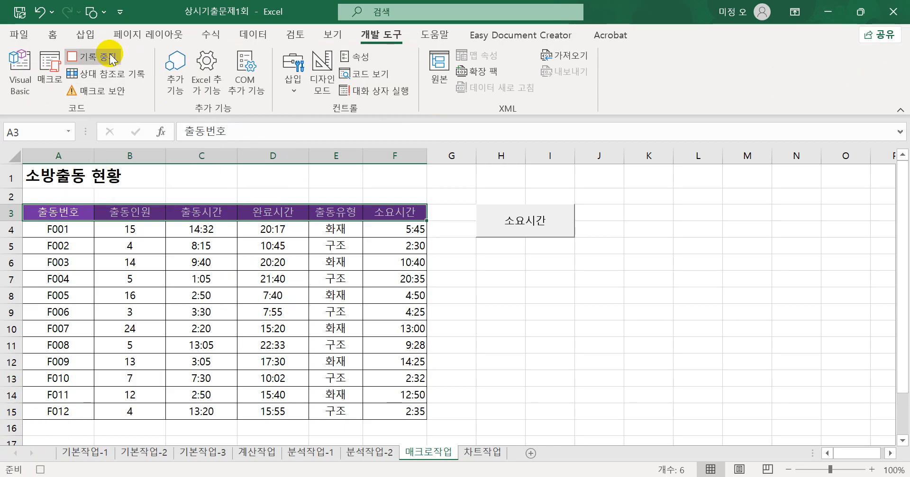
Insert a 배지 basic shape covering cells H6:I7, about 1.24 cm high and 3.67 cm wide.
{"action": "left_click", "coordinate": [86, 36]}
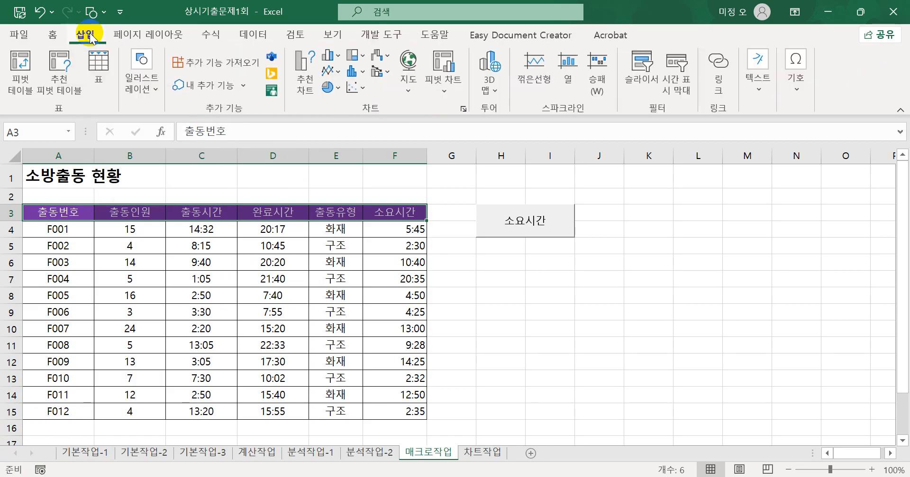
{"action": "left_click", "coordinate": [141, 84]}
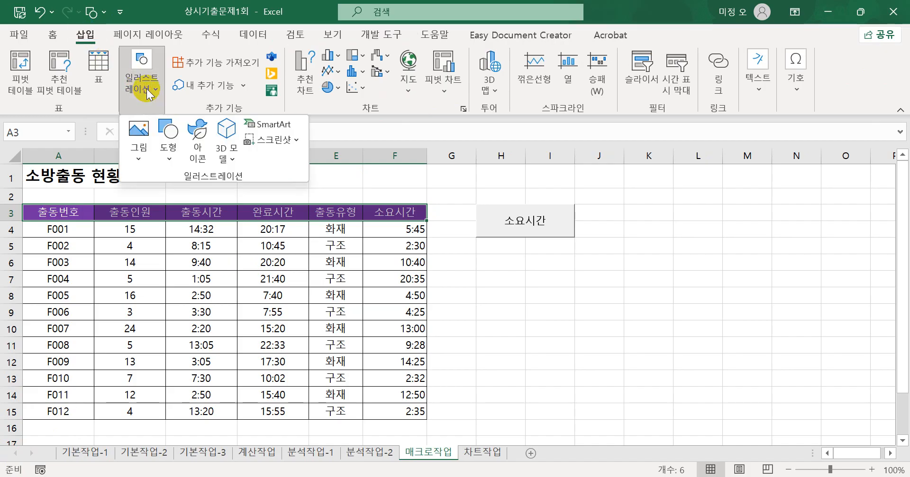
{"action": "left_click", "coordinate": [169, 162]}
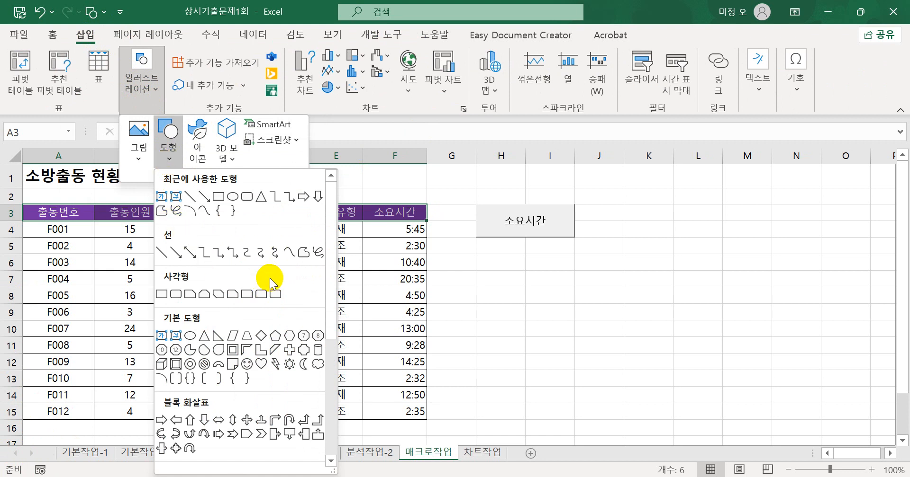
{"action": "left_click", "coordinate": [305, 350]}
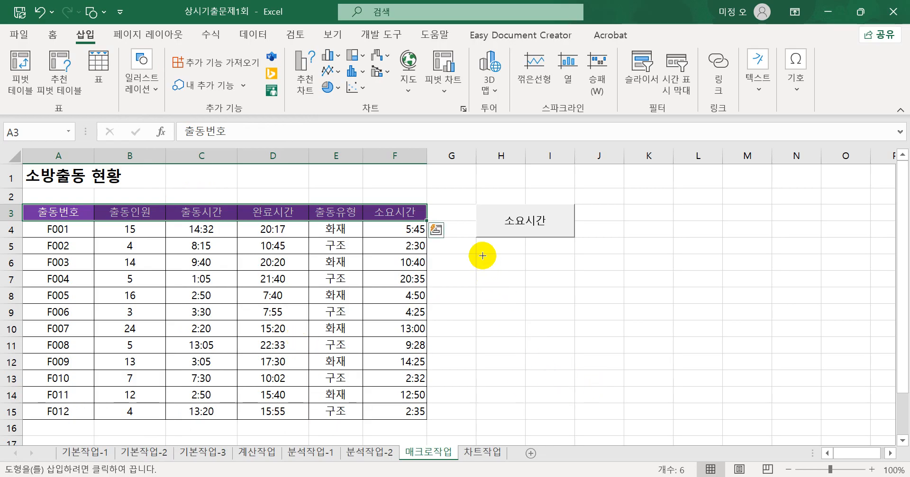
{"action": "left_click_drag", "start_coordinate": [486, 259], "coordinate": [575, 284]}
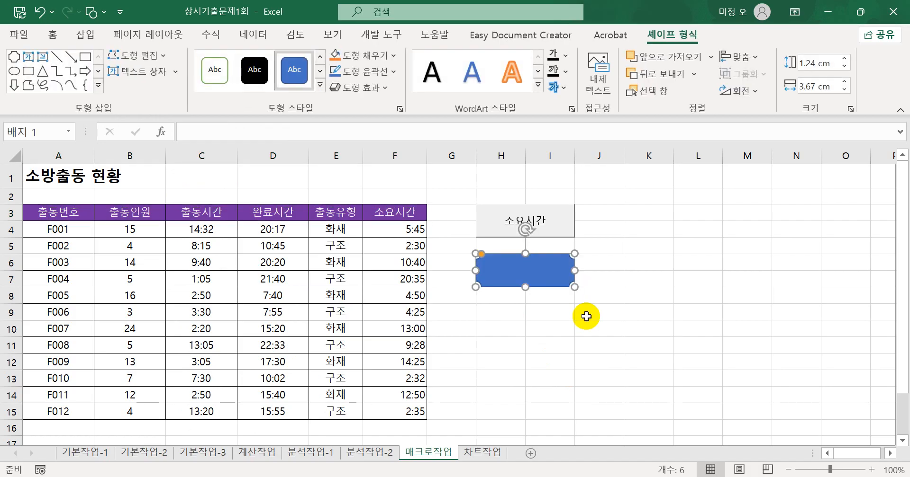
Assign the 서식 macro to the 배지 shape and label the shape 서식.
{"action": "right_click", "coordinate": [548, 271]}
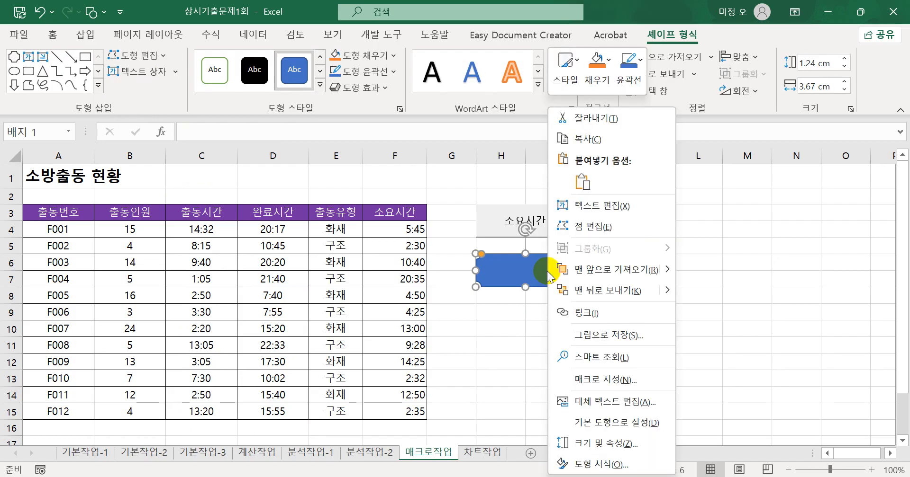
{"action": "left_click", "coordinate": [601, 379]}
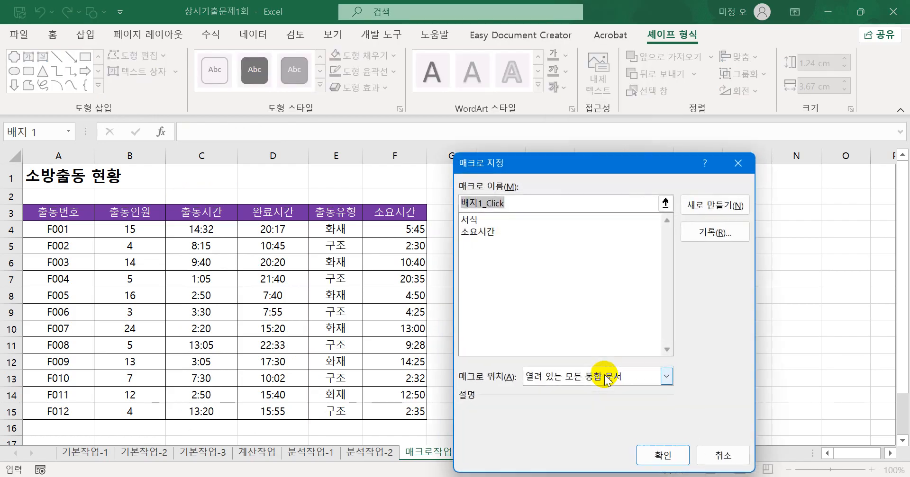
{"action": "left_click", "coordinate": [471, 220]}
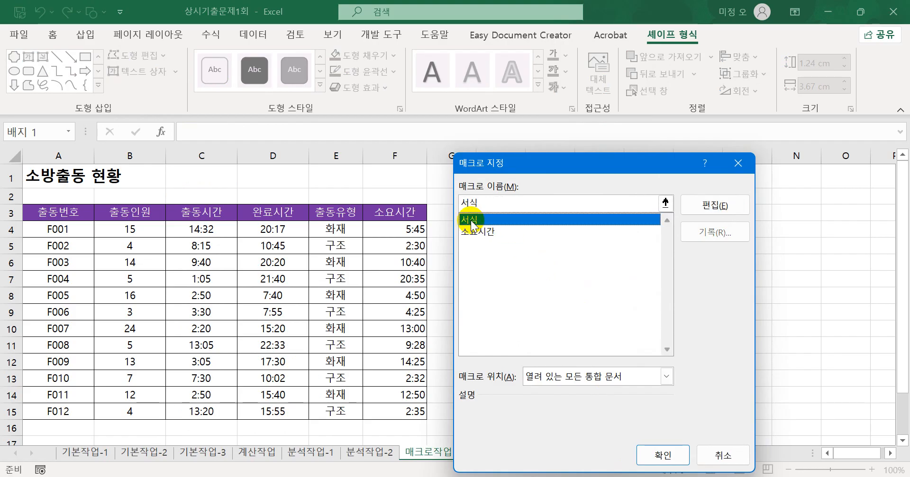
{"action": "left_click", "coordinate": [641, 456]}
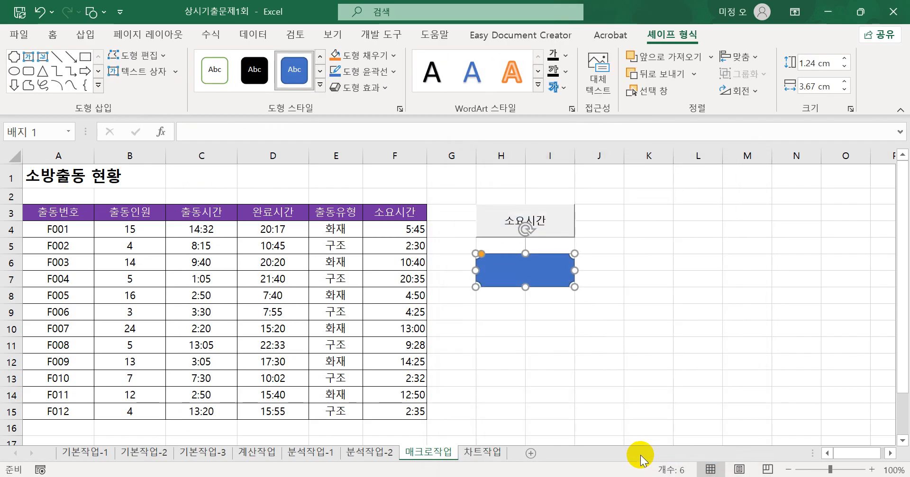
{"action": "type", "text": "서식"}
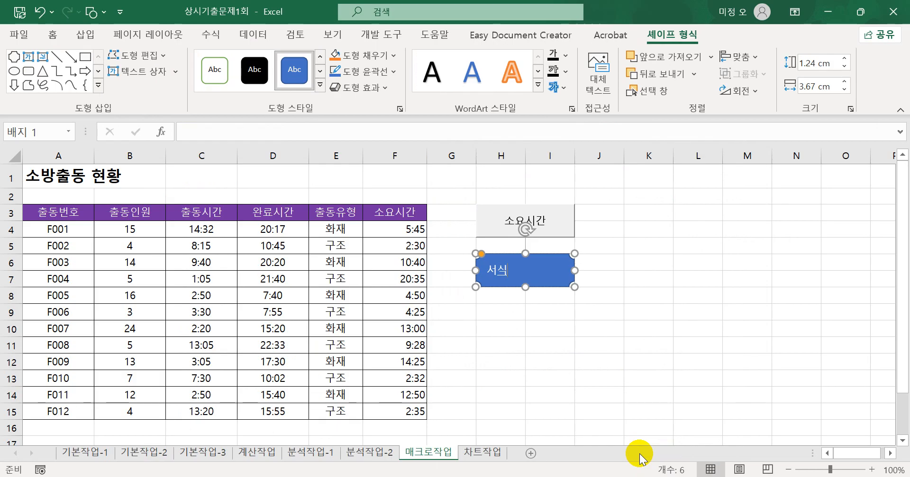
{"action": "left_click", "coordinate": [718, 337]}
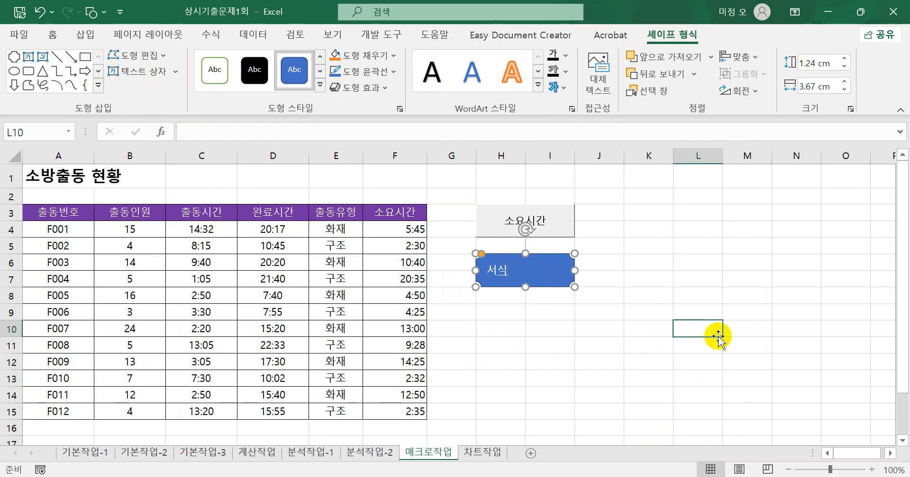
Test the 소요시간 button and the 서식 shape by running both assigned macros, and deselect the table.
{"action": "left_click", "coordinate": [539, 220]}
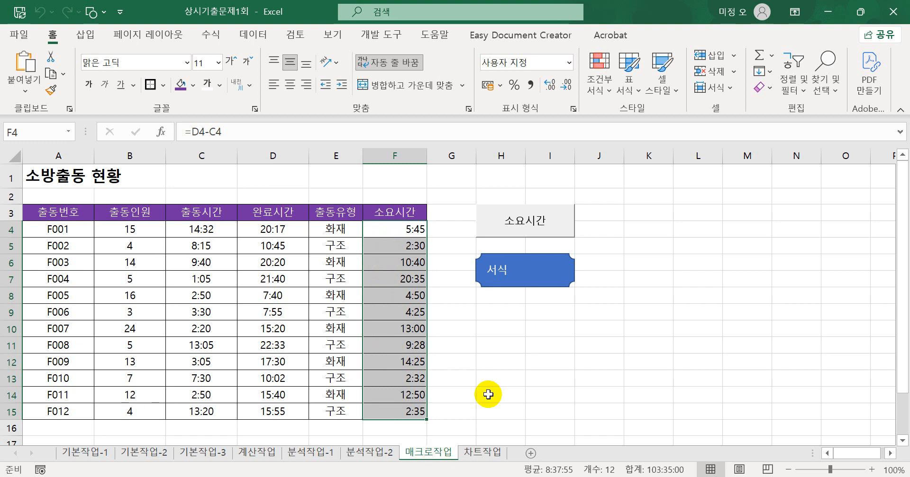
{"action": "left_click", "coordinate": [532, 269]}
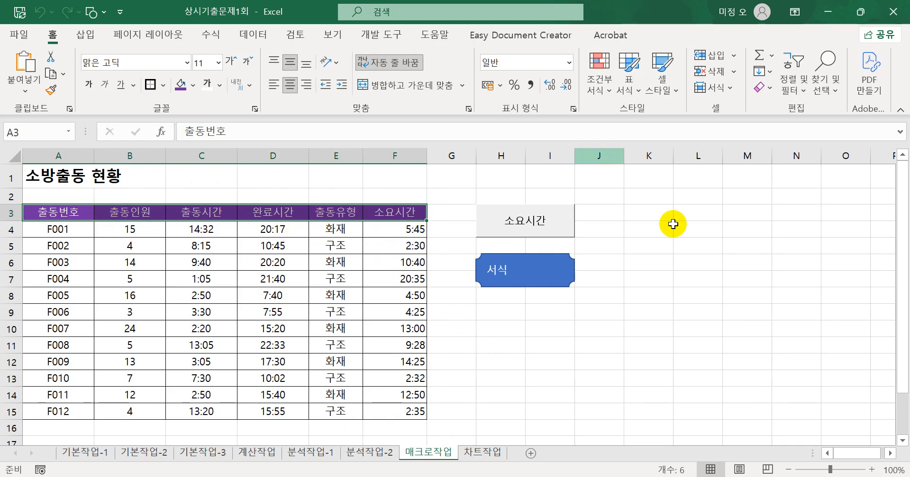
{"action": "left_click", "coordinate": [671, 293]}
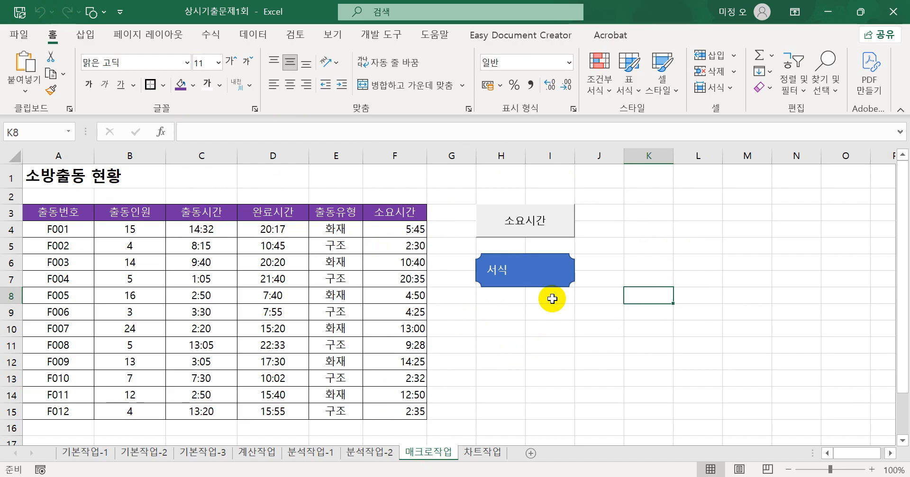
Go to the 차트작업 sheet and examine the waste data table, the column chart's series and its legend.
{"action": "left_click", "coordinate": [463, 450]}
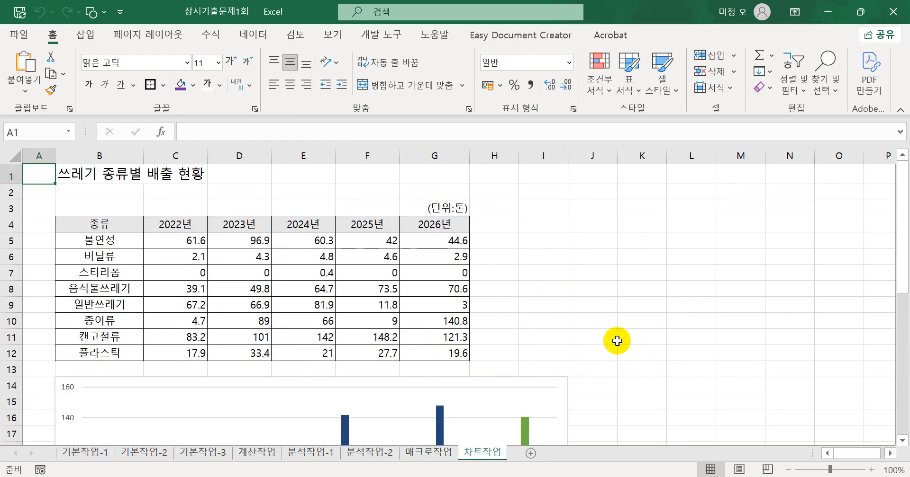
{"action": "scroll", "coordinate": [617, 341], "scroll_direction": "down", "scroll_amount": 3}
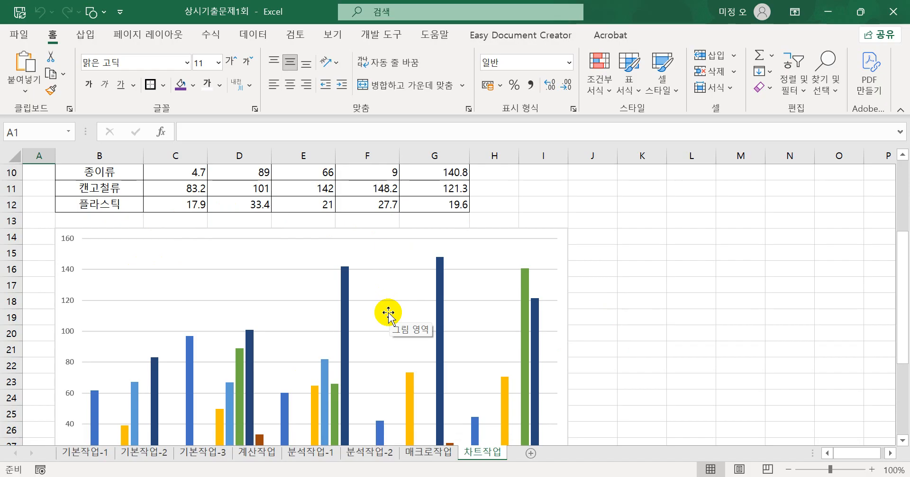
{"action": "scroll", "coordinate": [388, 313], "scroll_direction": "down", "scroll_amount": 3}
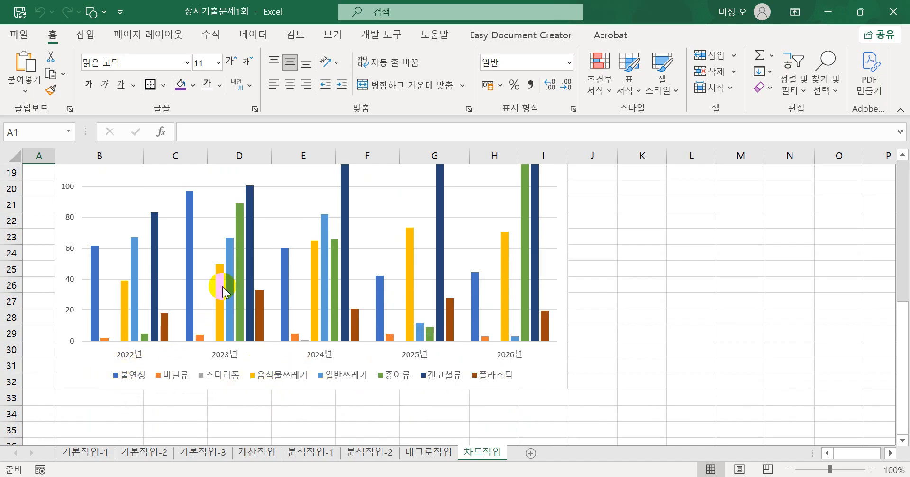
{"action": "mouse_move", "coordinate": [239, 284]}
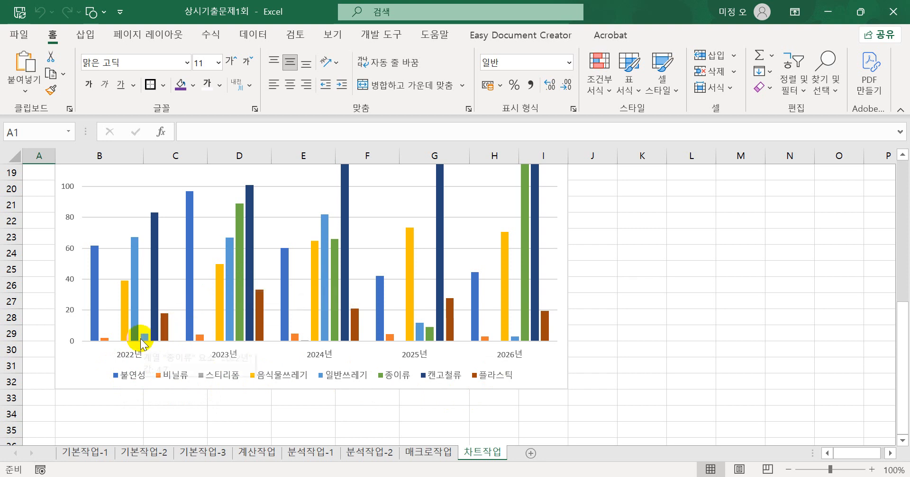
{"action": "mouse_move", "coordinate": [142, 339]}
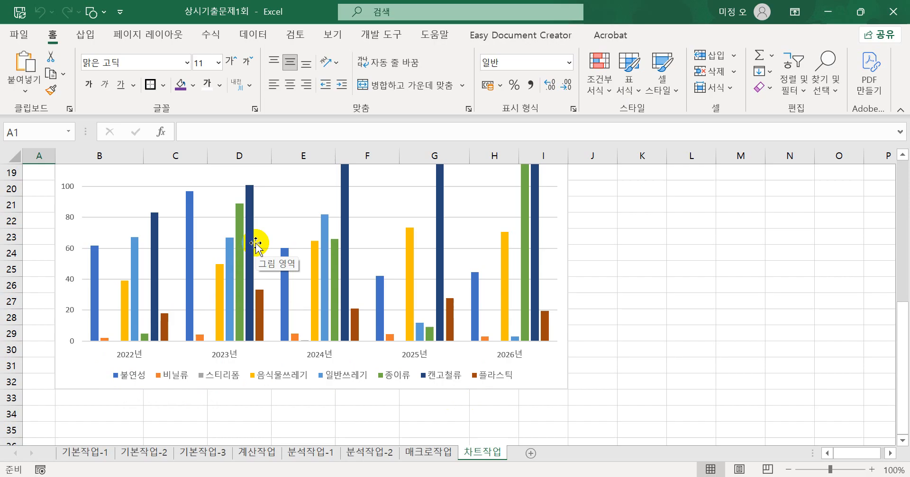
{"action": "mouse_move", "coordinate": [359, 334]}
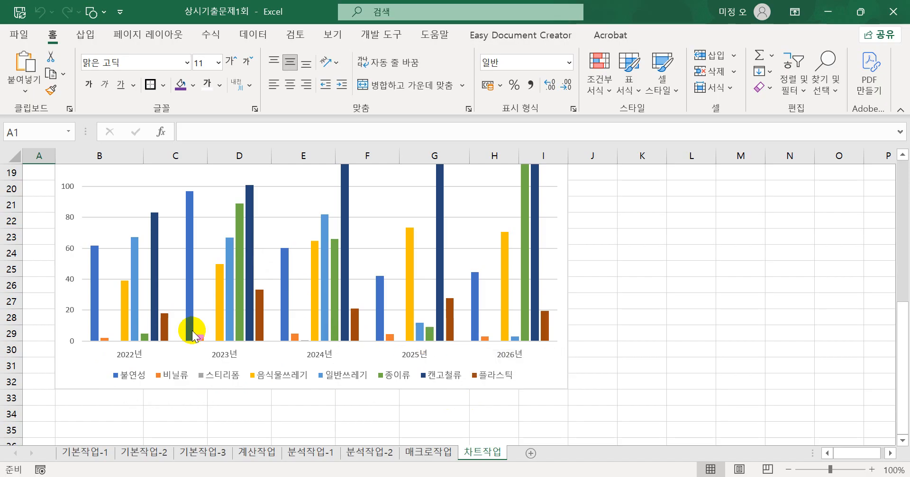
{"action": "mouse_move", "coordinate": [199, 340]}
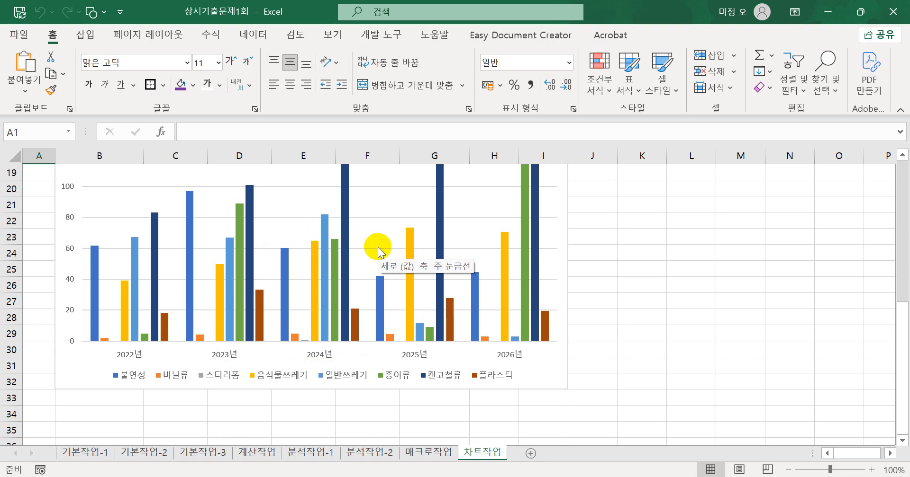
Remove the 스티리폼 series from the chart's data source, keeping the other waste types and all the years.
{"action": "left_click", "coordinate": [214, 384]}
{"action": "left_click", "coordinate": [214, 384]}
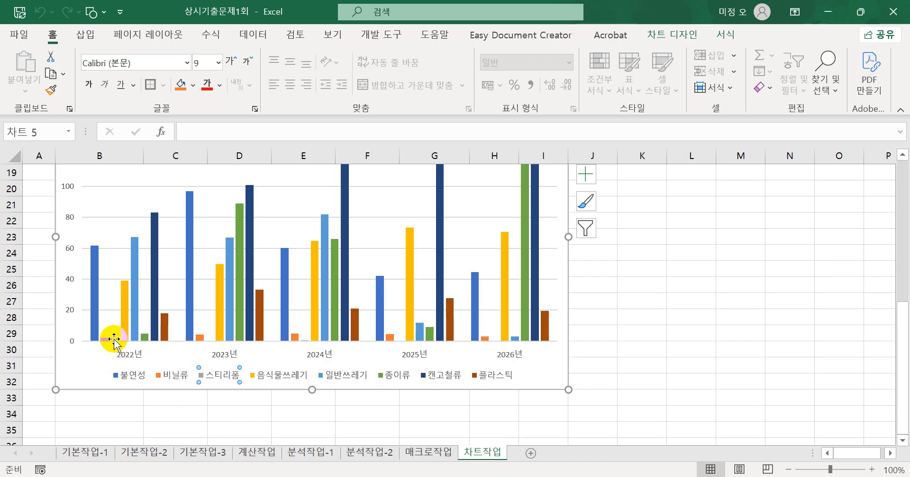
{"action": "left_click", "coordinate": [304, 341]}
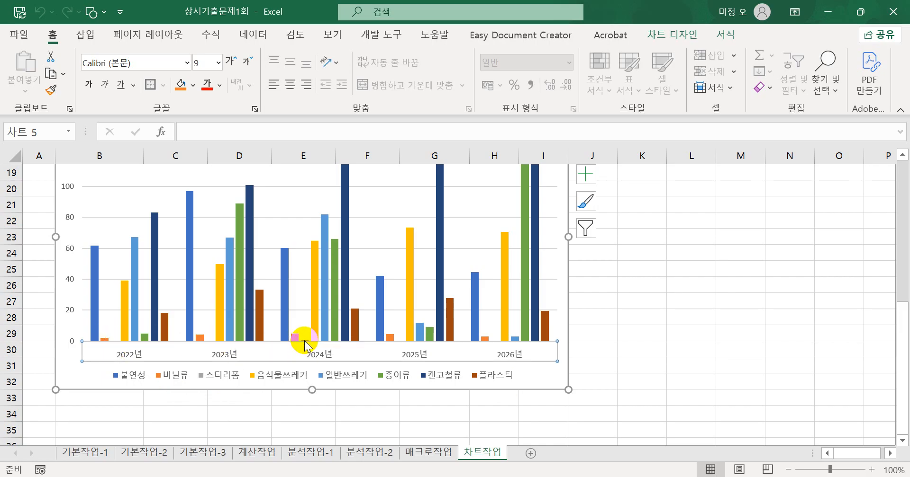
{"action": "left_click", "coordinate": [304, 340]}
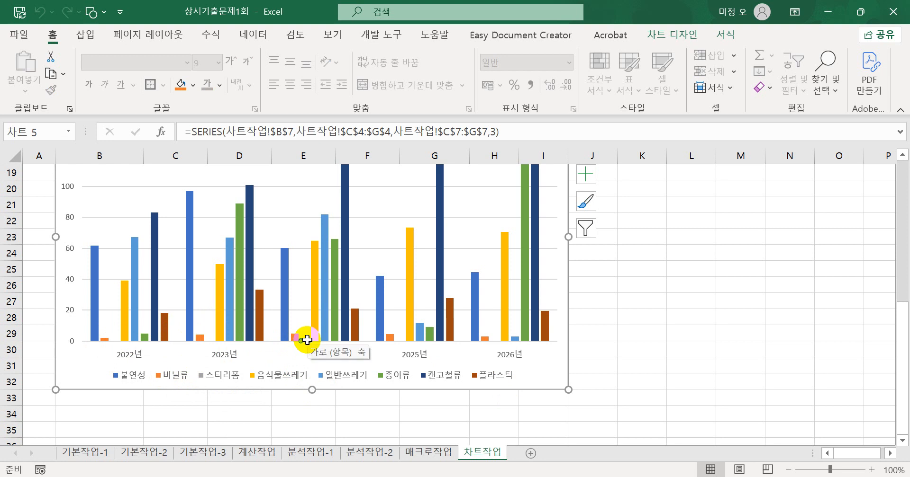
{"action": "scroll", "coordinate": [307, 340], "scroll_direction": "up", "scroll_amount": 2}
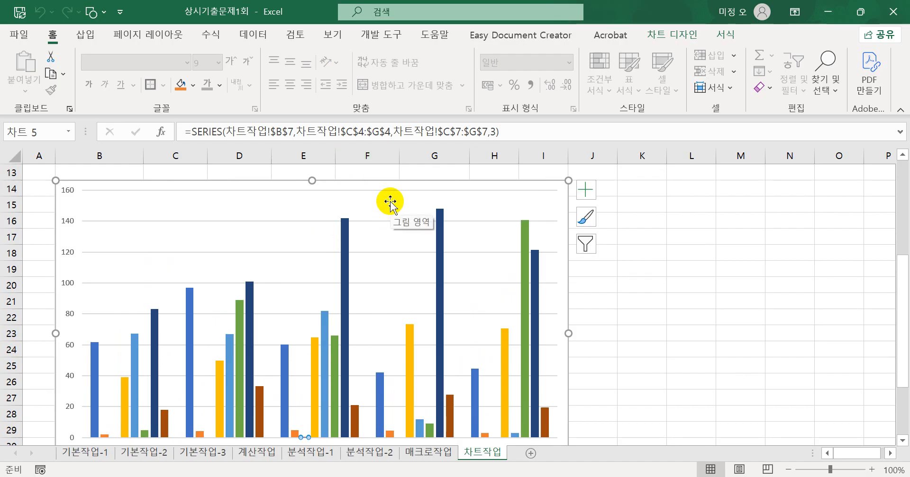
{"action": "right_click", "coordinate": [390, 202]}
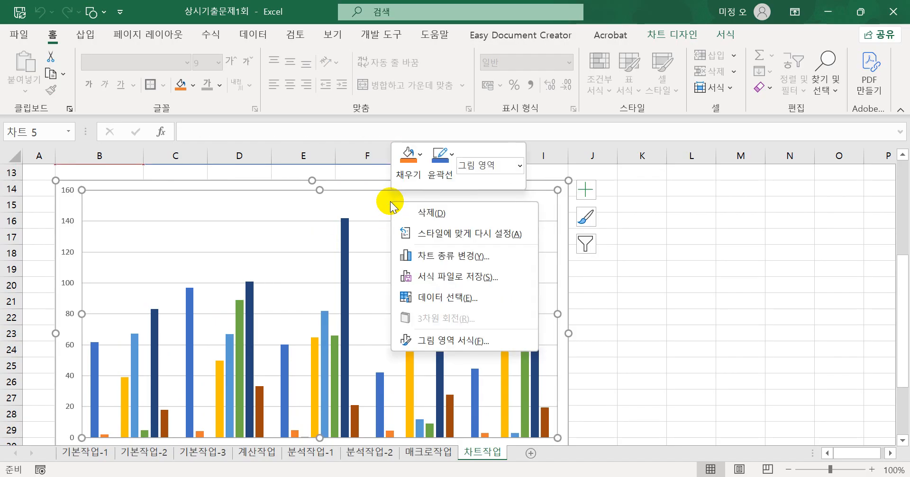
{"action": "left_click", "coordinate": [439, 299]}
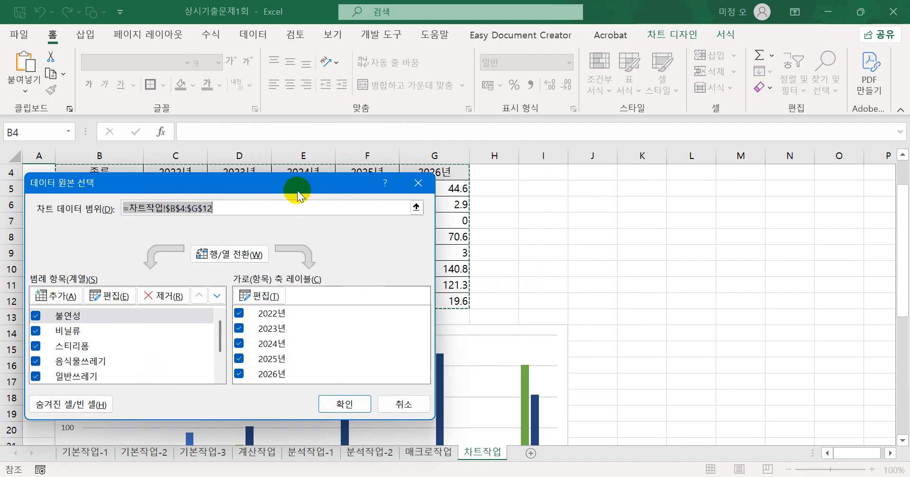
{"action": "left_click_drag", "start_coordinate": [273, 180], "coordinate": [537, 128]}
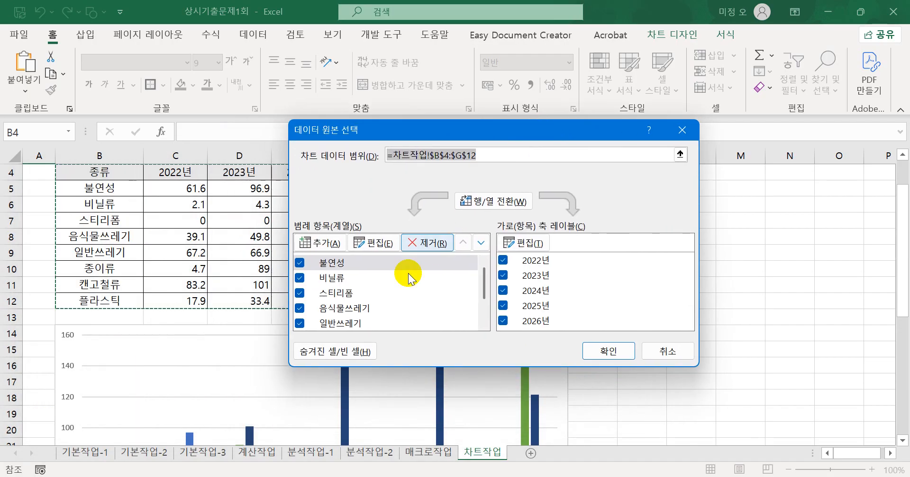
{"action": "left_click", "coordinate": [333, 294]}
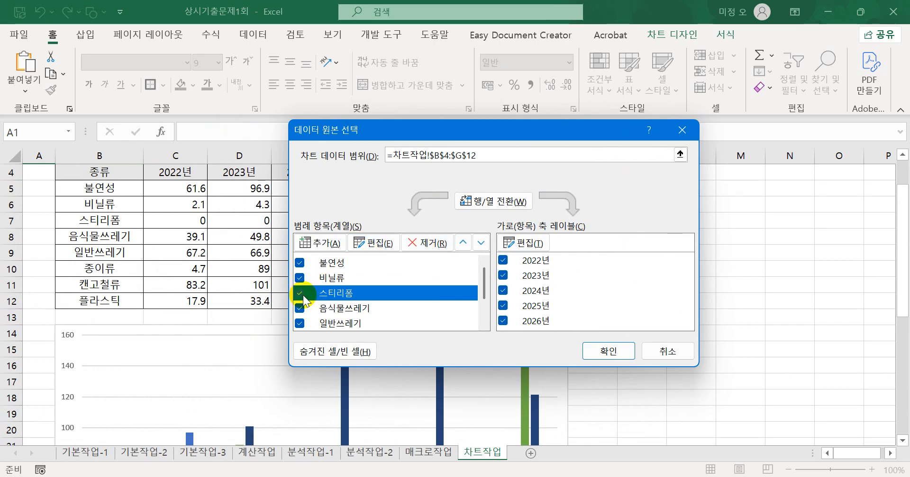
{"action": "left_click", "coordinate": [423, 249]}
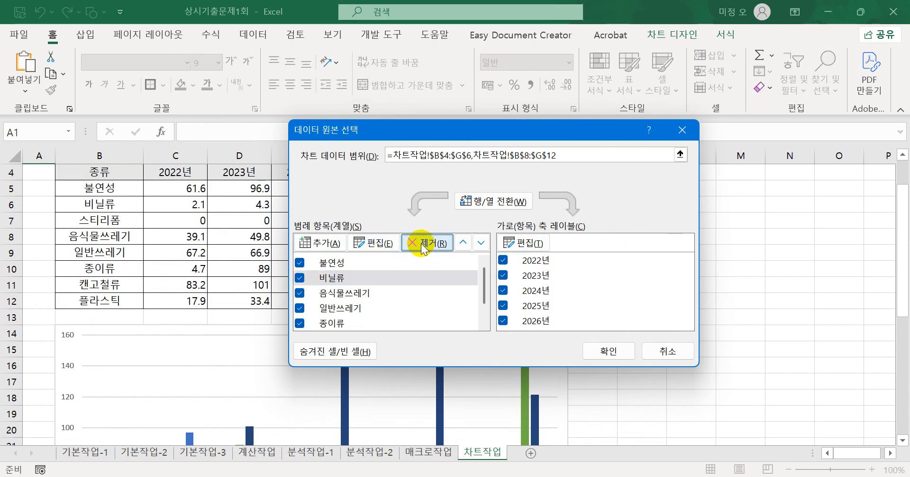
{"action": "left_click", "coordinate": [594, 351]}
{"action": "scroll", "coordinate": [423, 338], "scroll_direction": "down", "scroll_amount": 1}
{"action": "scroll", "coordinate": [423, 338], "scroll_direction": "down", "scroll_amount": 4}
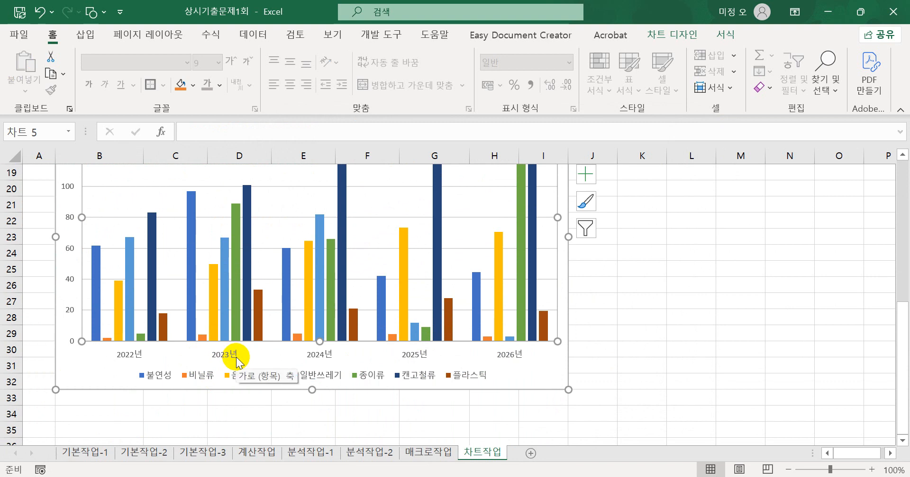
Change the chart type of the waste chart to a stacked column chart.
{"action": "scroll", "coordinate": [236, 357], "scroll_direction": "up", "scroll_amount": 2}
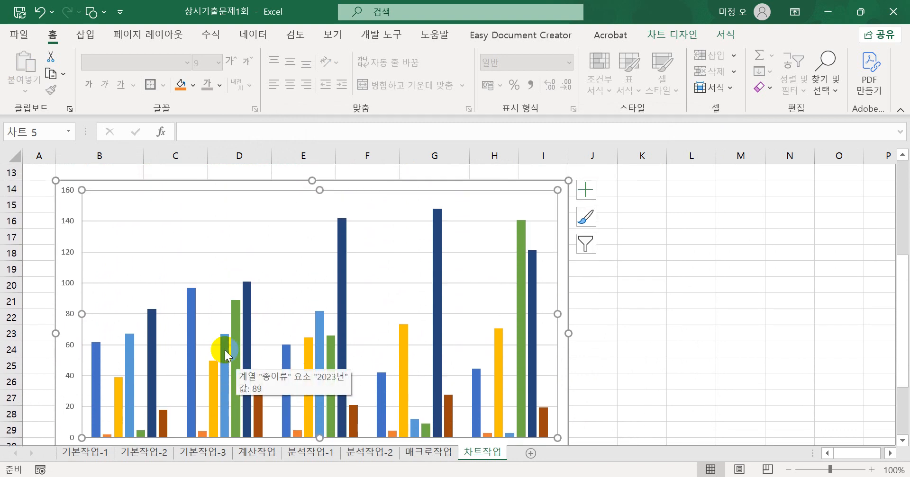
{"action": "right_click", "coordinate": [498, 198]}
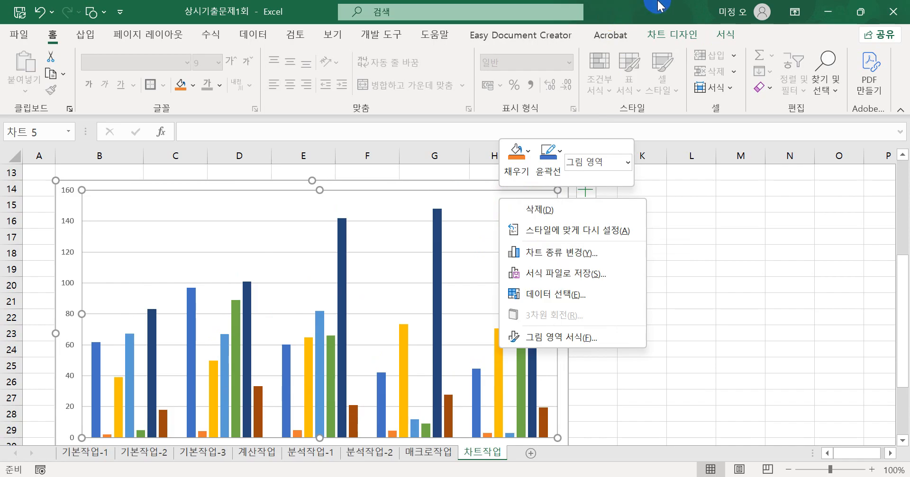
{"action": "left_click", "coordinate": [668, 36]}
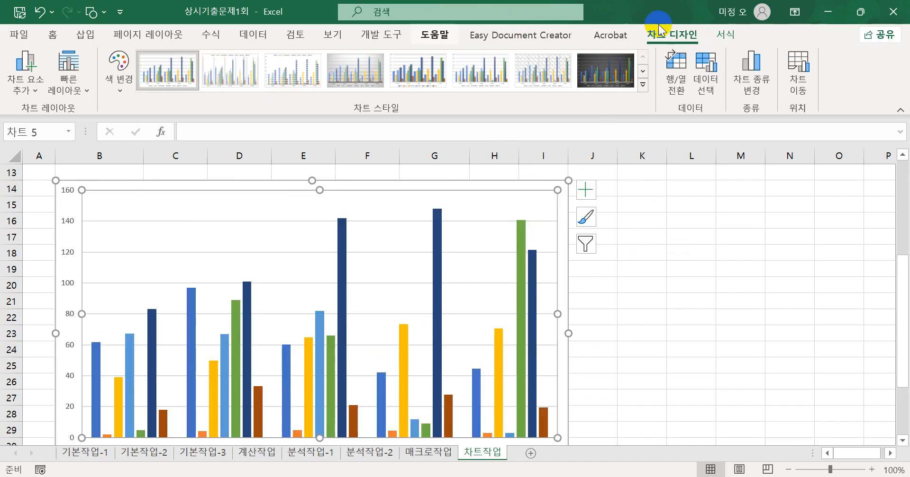
{"action": "right_click", "coordinate": [497, 202]}
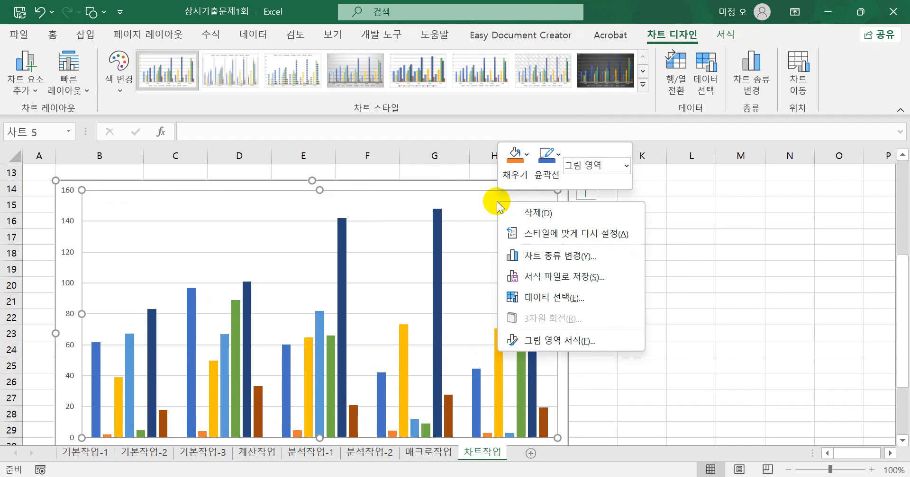
{"action": "left_click", "coordinate": [529, 258]}
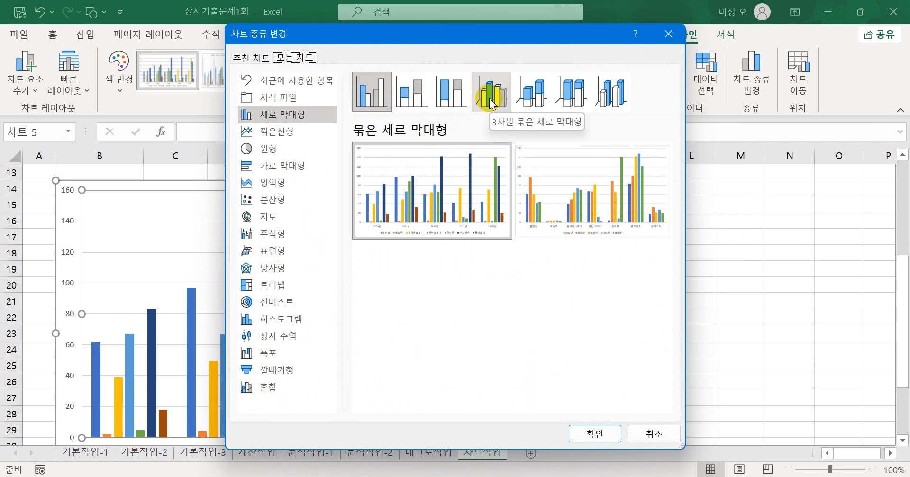
{"action": "left_click", "coordinate": [413, 102]}
{"action": "left_click", "coordinate": [589, 434]}
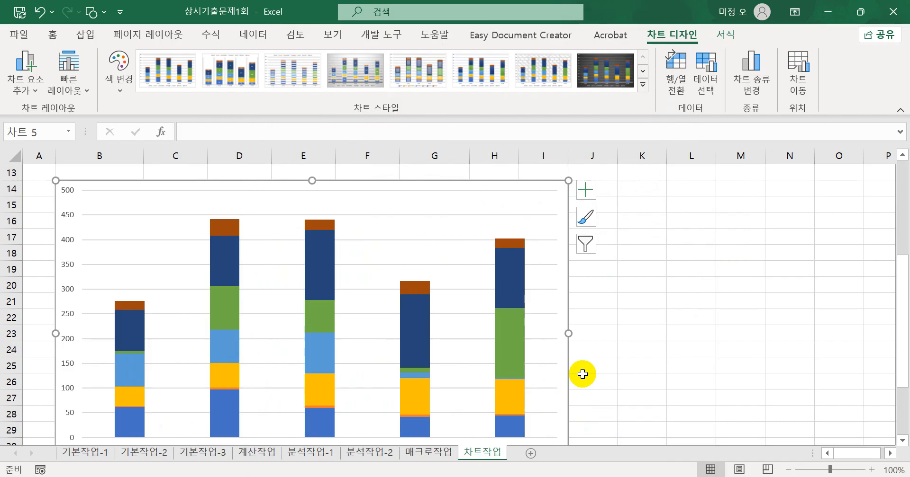
Add a chart title and link its text to cell B1 of the 차트작업 sheet.
{"action": "left_click", "coordinate": [593, 193]}
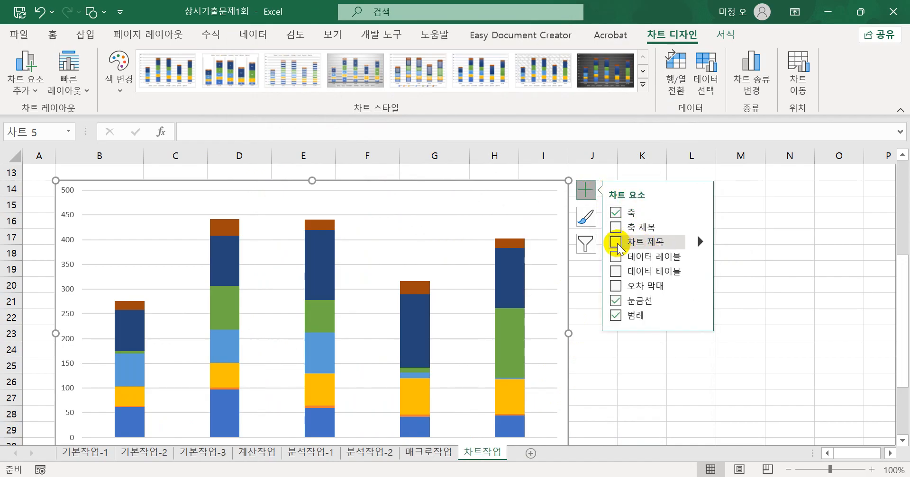
{"action": "left_click", "coordinate": [614, 246]}
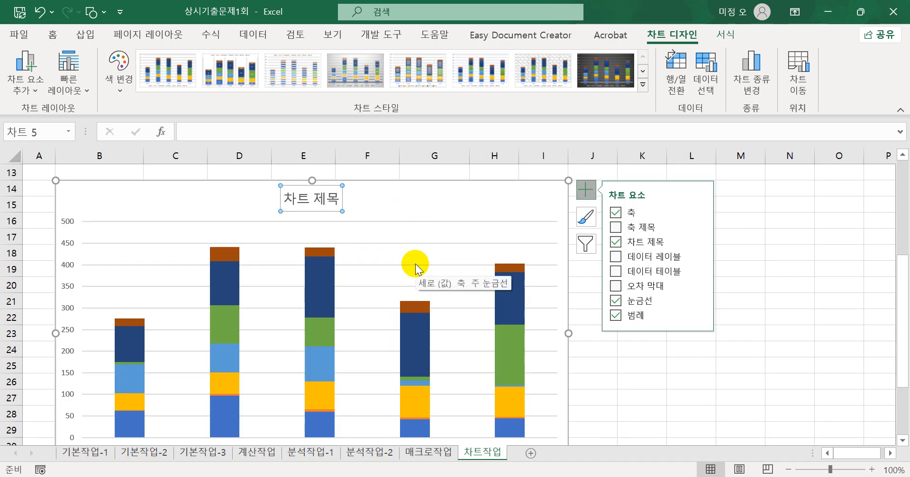
{"action": "scroll", "coordinate": [415, 264], "scroll_direction": "up", "scroll_amount": 2}
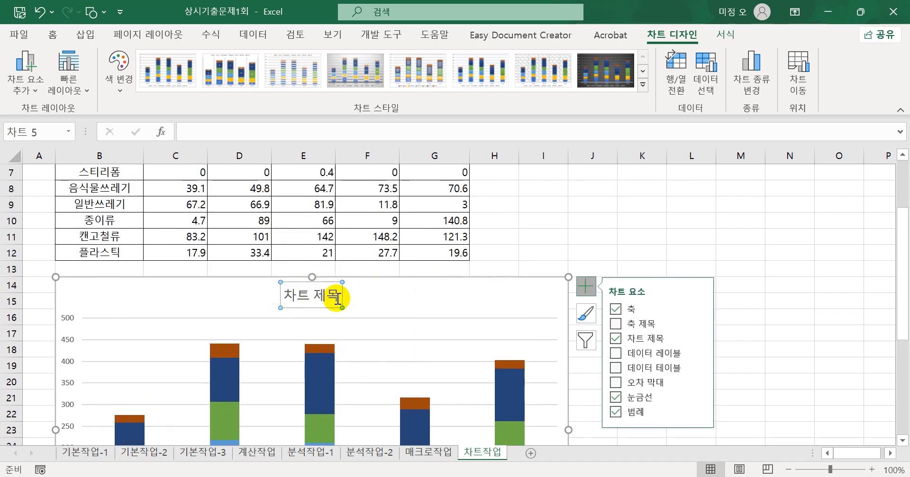
{"action": "left_click", "coordinate": [207, 132]}
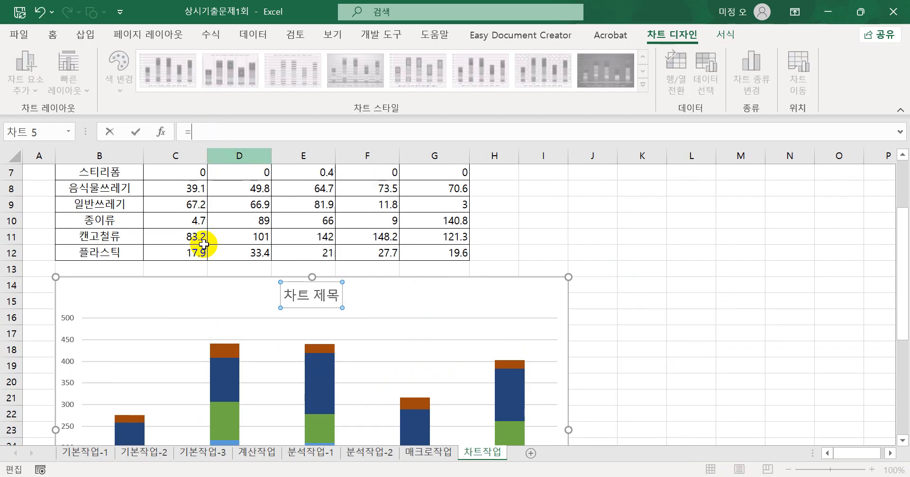
{"action": "scroll", "coordinate": [237, 156], "scroll_direction": "up", "scroll_amount": 2}
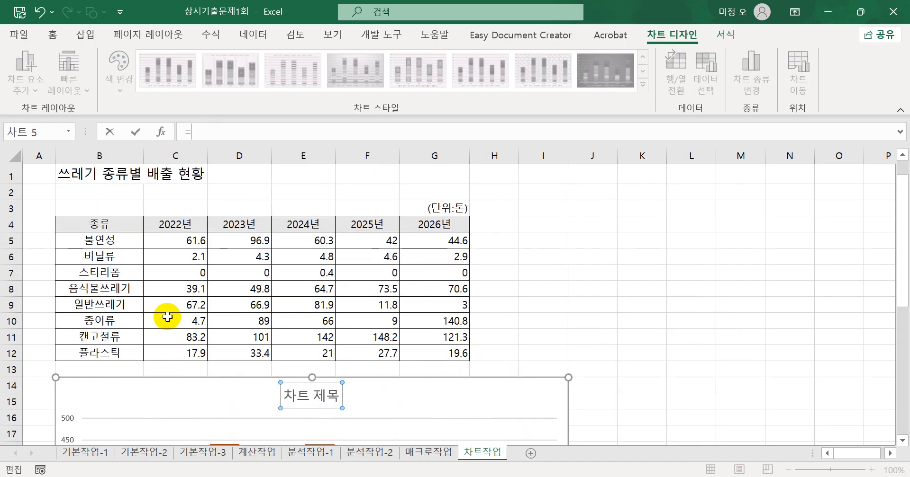
{"action": "left_click", "coordinate": [100, 170]}
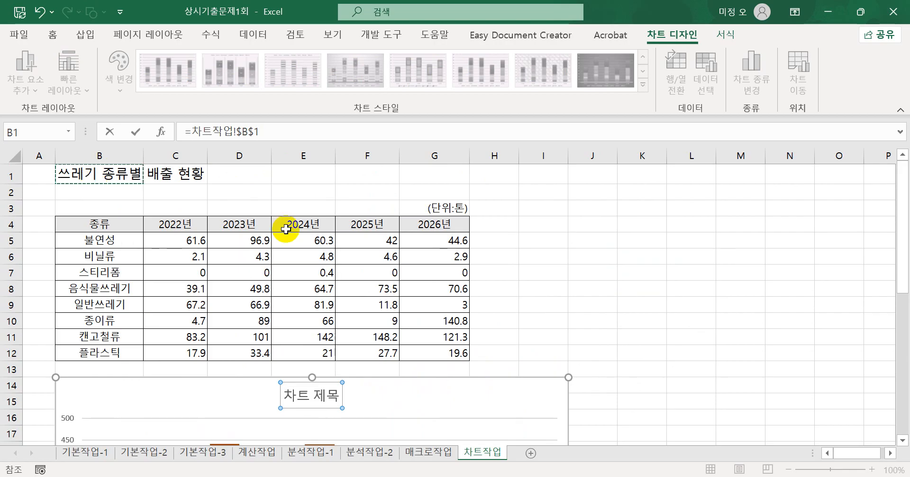
{"action": "key", "text": "Return"}
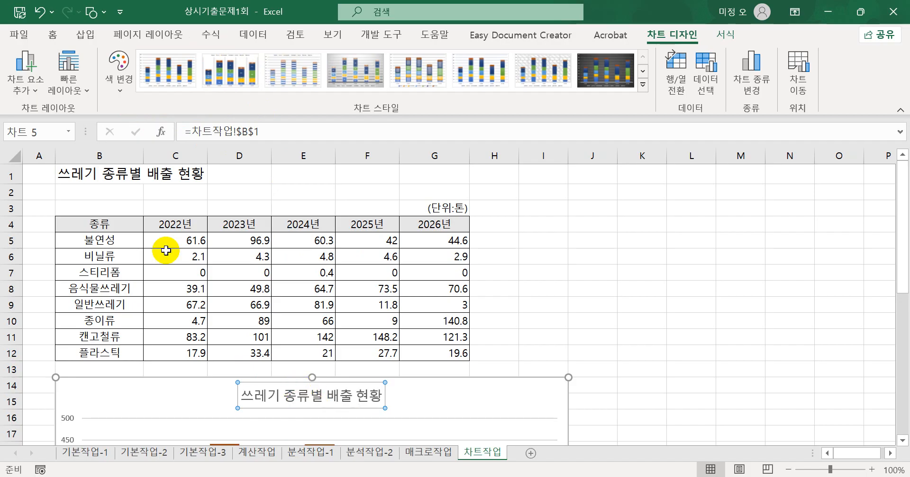
Set the chart title's font size to 18.
{"action": "left_click", "coordinate": [51, 39]}
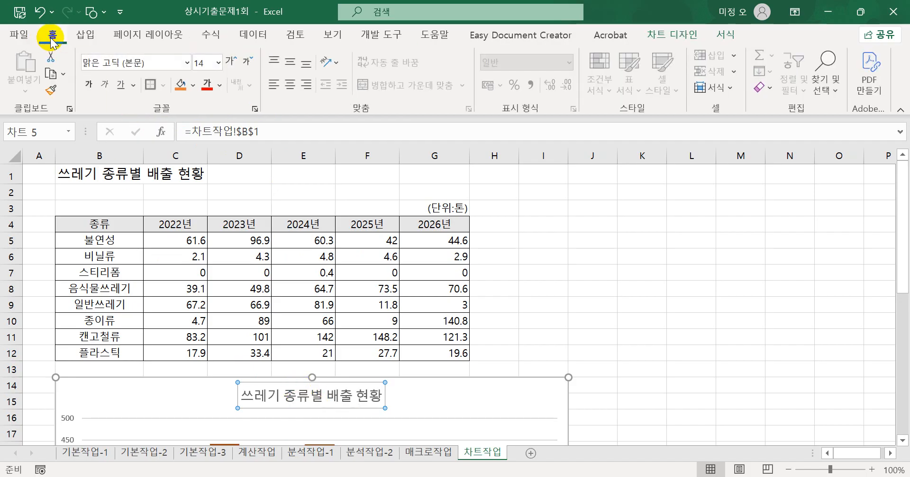
{"action": "left_click", "coordinate": [218, 62]}
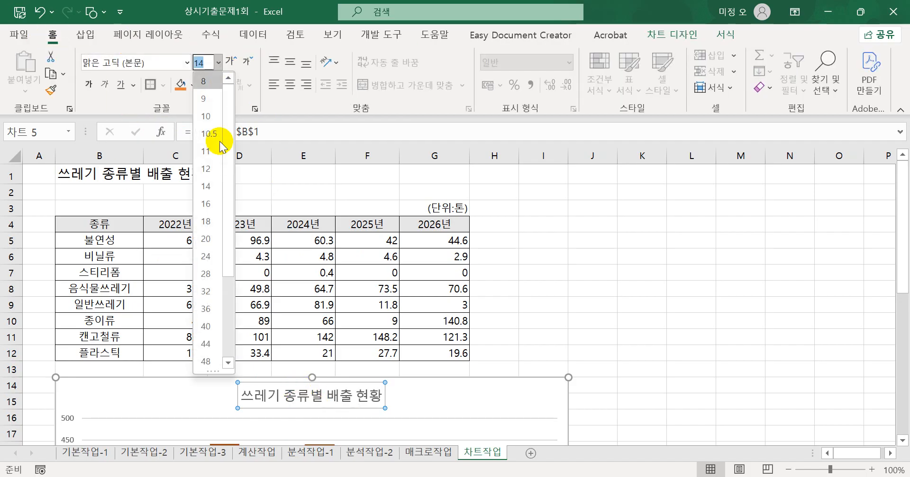
{"action": "left_click", "coordinate": [206, 221]}
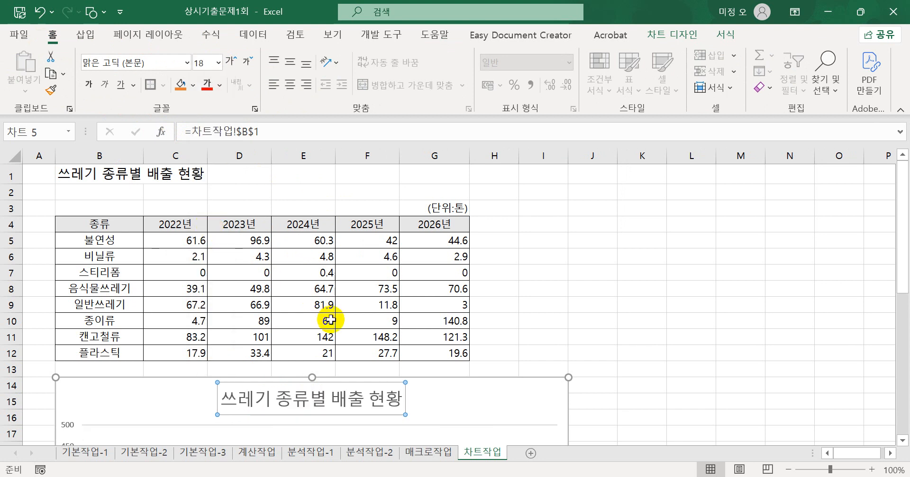
Move the chart legend to the right side (오른쪽) of the plot area.
{"action": "scroll", "coordinate": [481, 291], "scroll_direction": "down", "scroll_amount": 4}
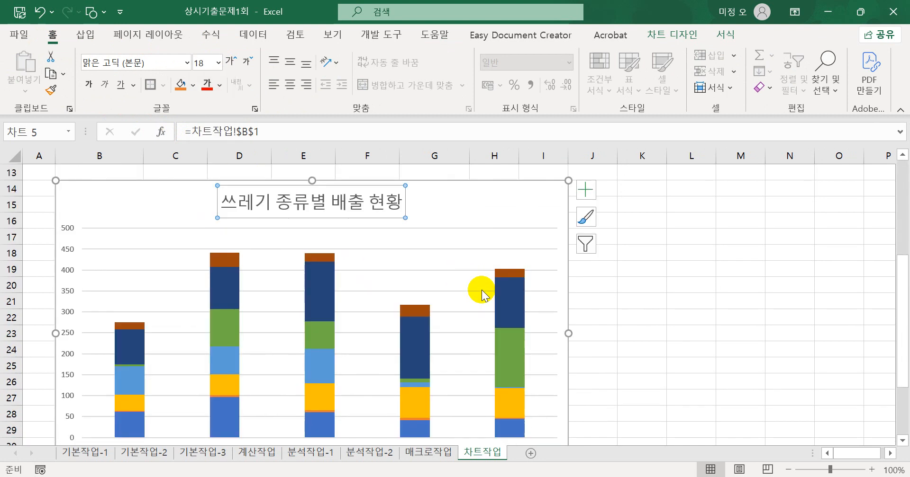
{"action": "scroll", "coordinate": [481, 291], "scroll_direction": "down", "scroll_amount": 5}
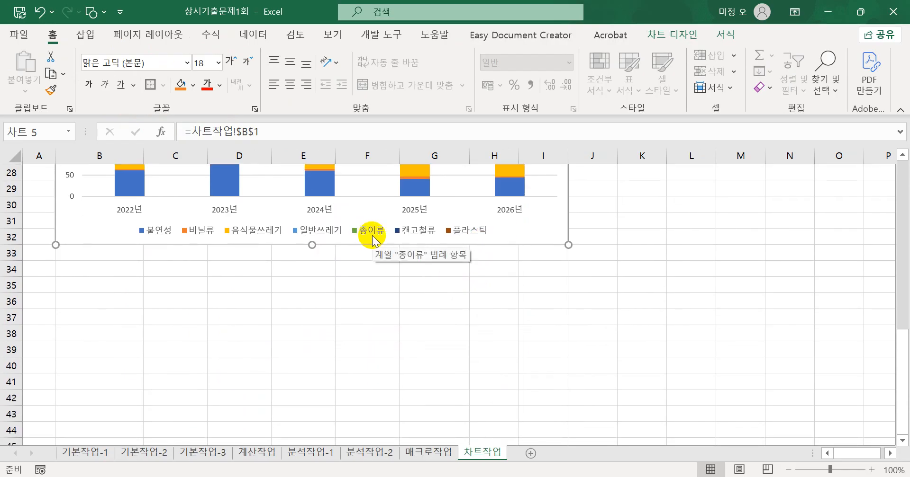
{"action": "scroll", "coordinate": [372, 236], "scroll_direction": "up", "scroll_amount": 5}
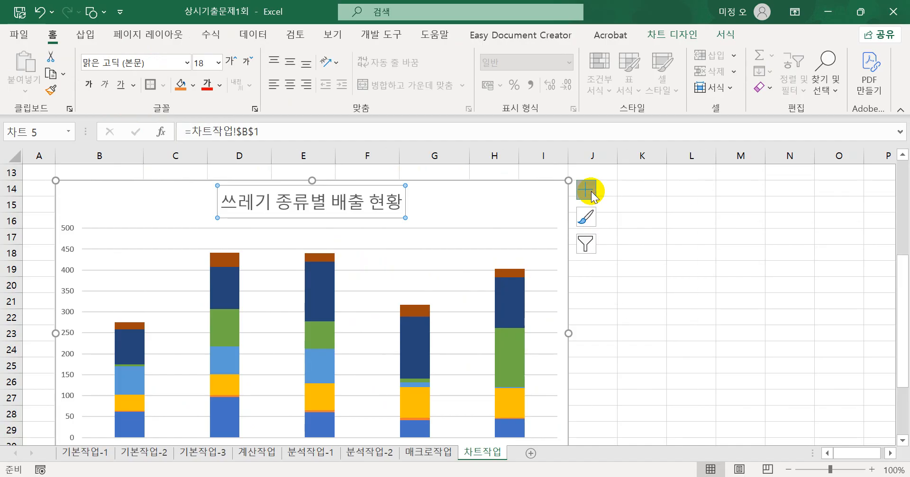
{"action": "left_click", "coordinate": [588, 188]}
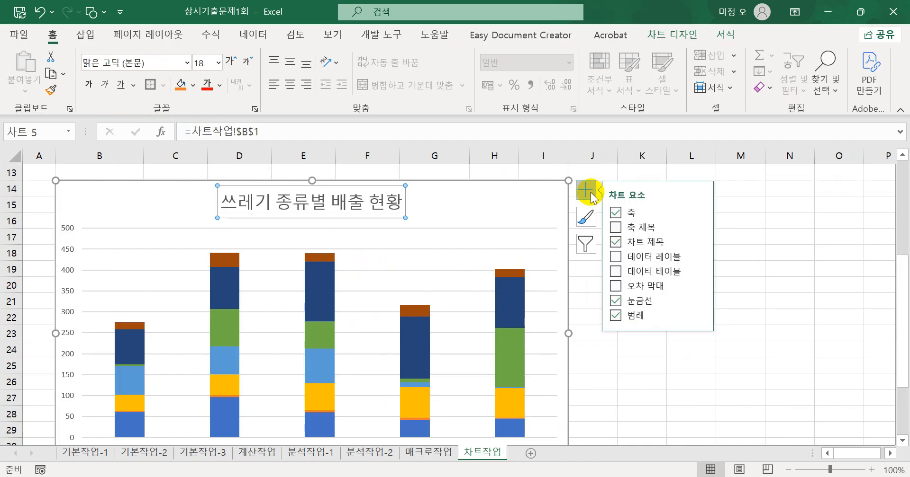
{"action": "left_click", "coordinate": [700, 315]}
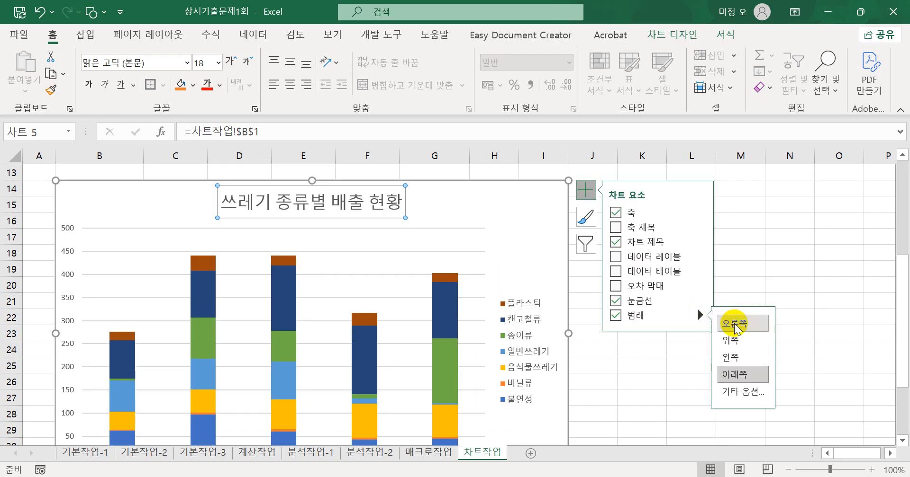
{"action": "left_click", "coordinate": [731, 320]}
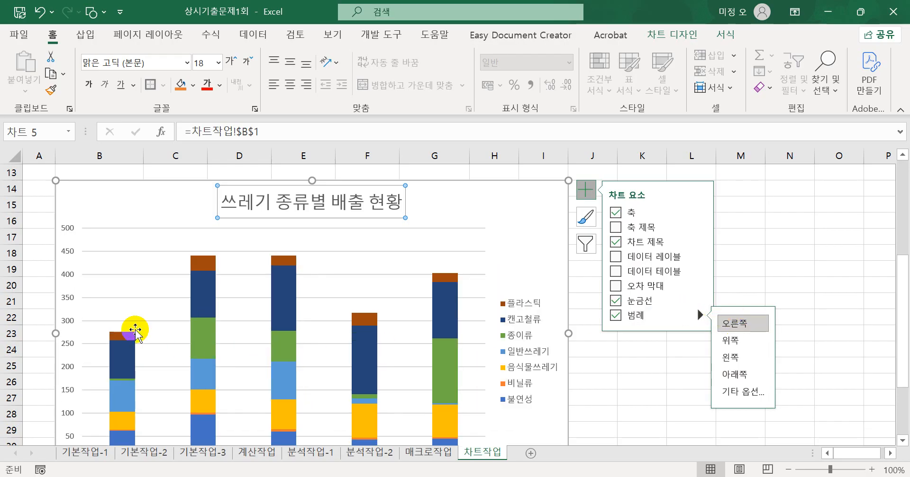
{"action": "scroll", "coordinate": [122, 320], "scroll_direction": "down", "scroll_amount": 2}
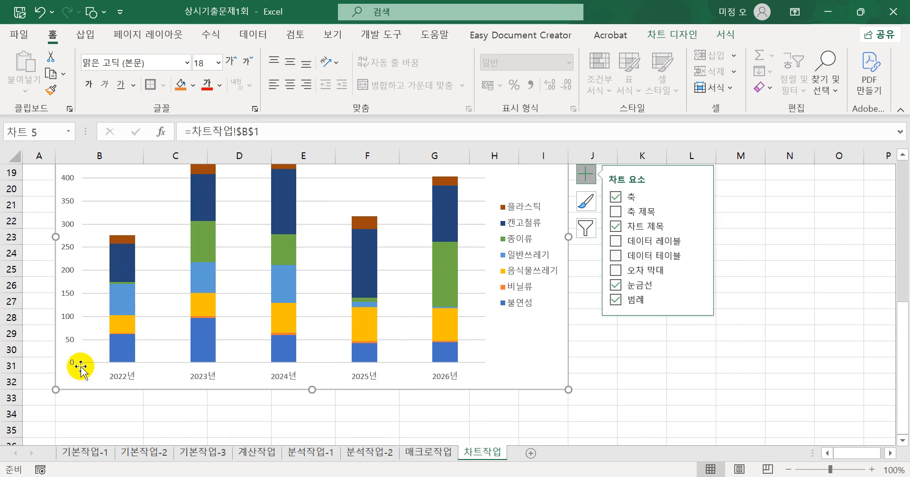
{"action": "scroll", "coordinate": [80, 368], "scroll_direction": "up", "scroll_amount": 1}
{"action": "scroll", "coordinate": [79, 360], "scroll_direction": "up", "scroll_amount": 3}
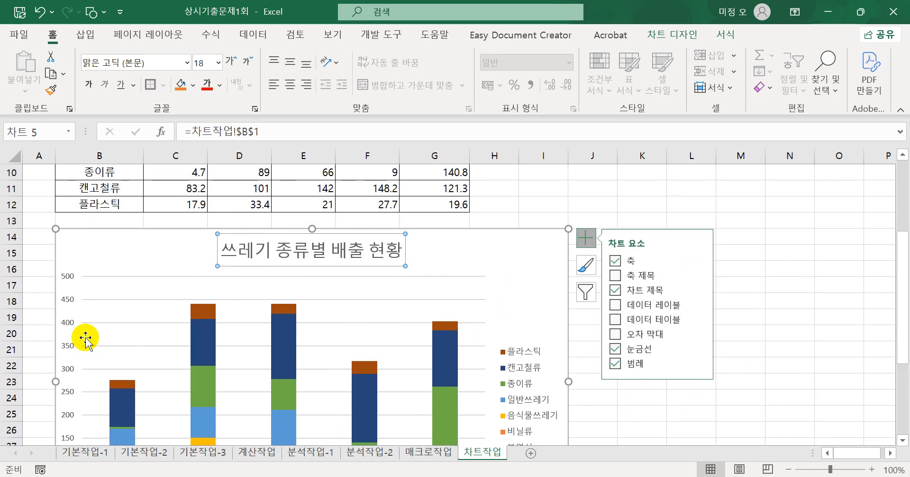
{"action": "scroll", "coordinate": [70, 289], "scroll_direction": "down", "scroll_amount": 2}
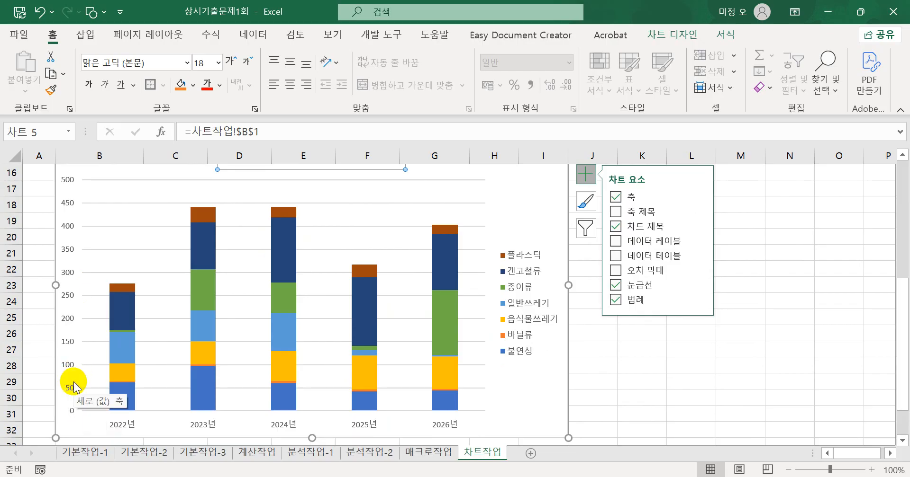
Set the major unit (기본) of the waste chart's vertical value axis to 100.
{"action": "left_click", "coordinate": [68, 345]}
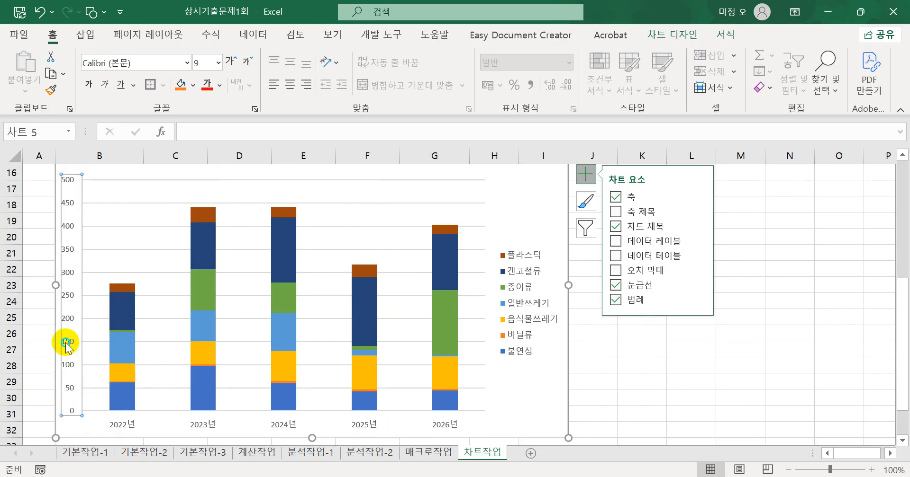
{"action": "right_click", "coordinate": [69, 346]}
{"action": "key", "text": "Escape"}
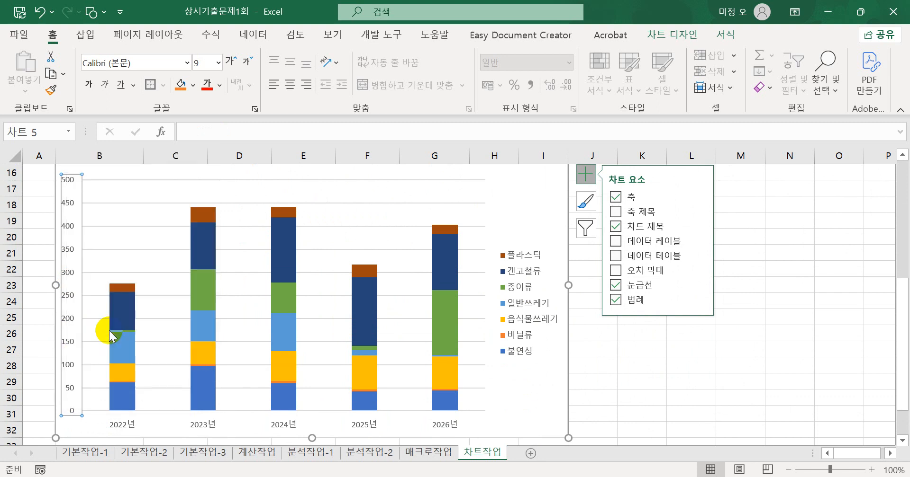
{"action": "key", "text": "ctrl+1"}
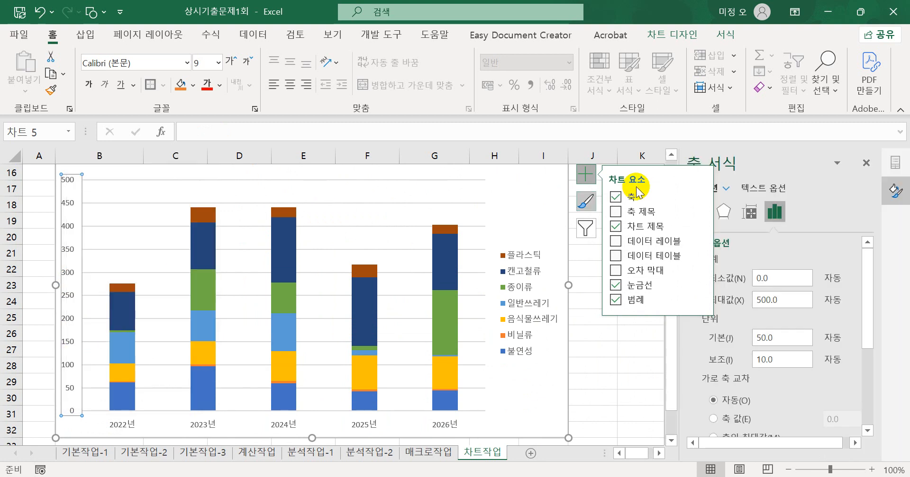
{"action": "left_click", "coordinate": [586, 175]}
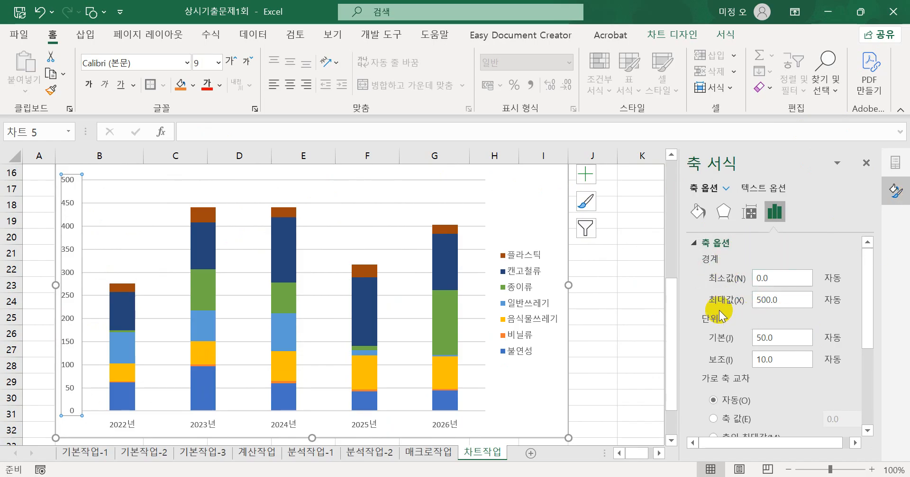
{"action": "left_click_drag", "start_coordinate": [797, 344], "coordinate": [706, 340]}
{"action": "type", "text": "100"}
{"action": "key", "text": "Return"}
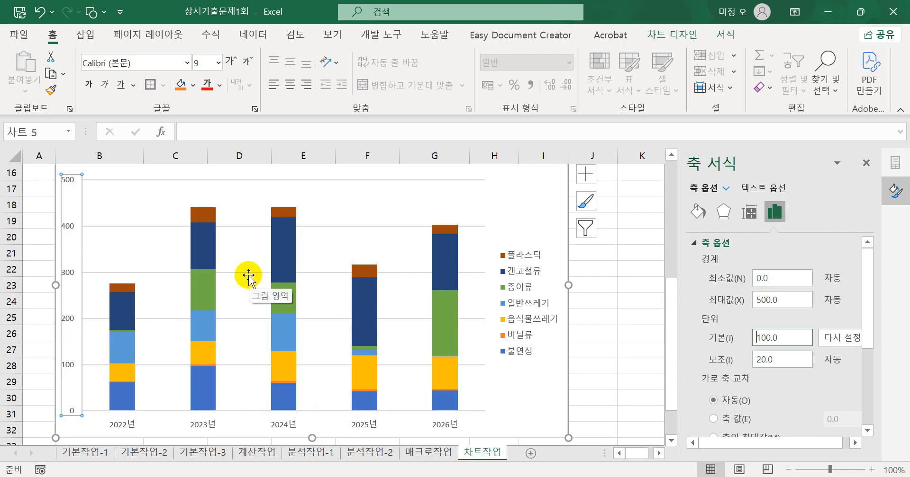
Add data labels to only the 캔고철류 series, positioned at the center (가운데 맞춤) of its columns.
{"action": "left_click", "coordinate": [207, 244]}
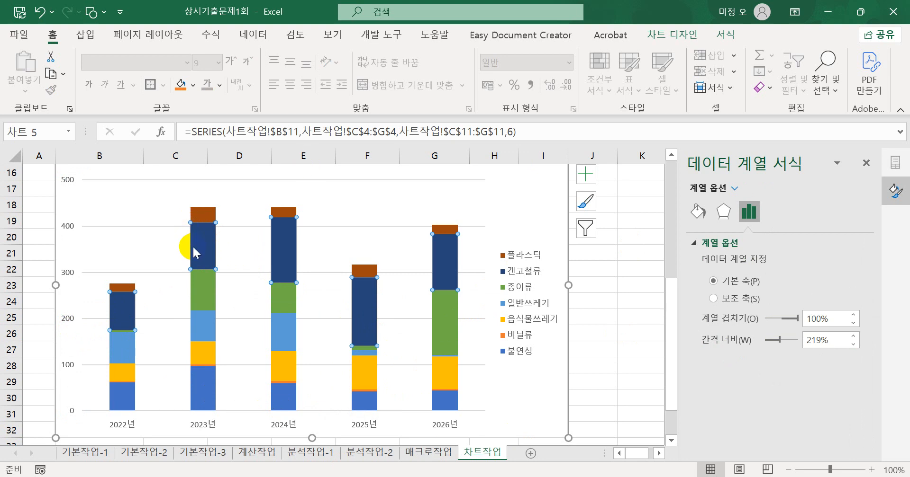
{"action": "mouse_move", "coordinate": [204, 249]}
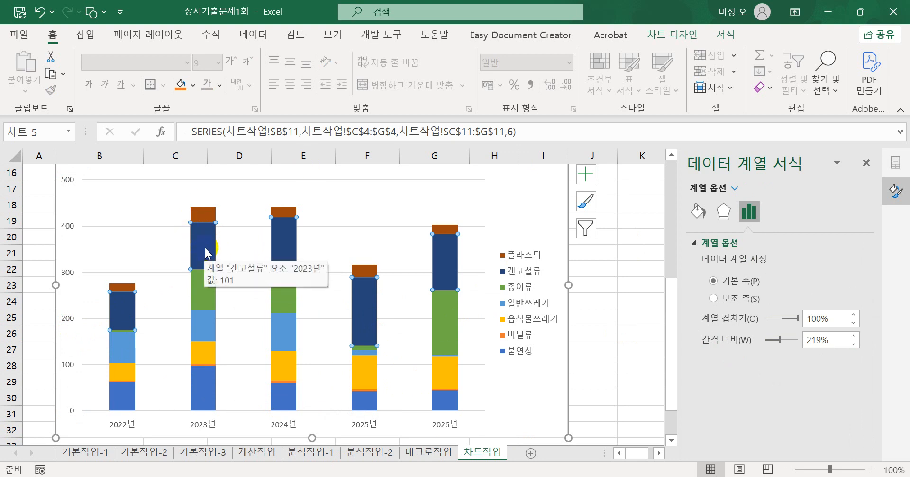
{"action": "left_click", "coordinate": [586, 183]}
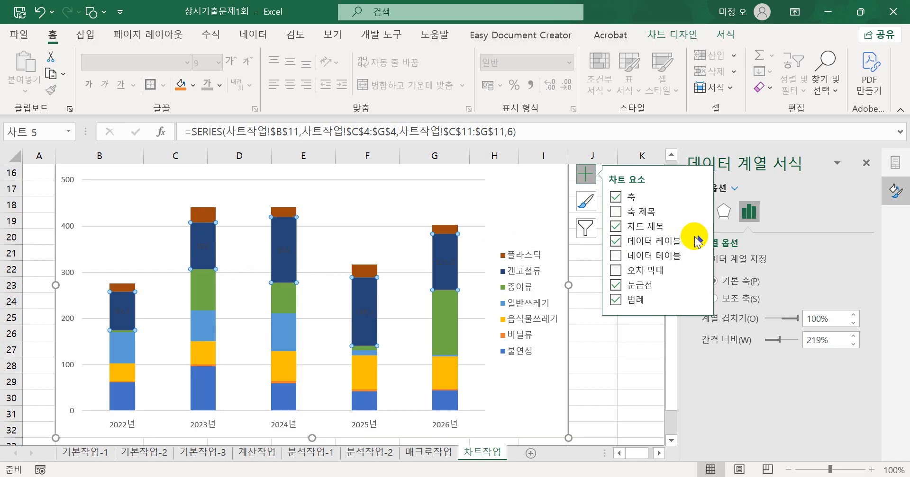
{"action": "left_click", "coordinate": [699, 242]}
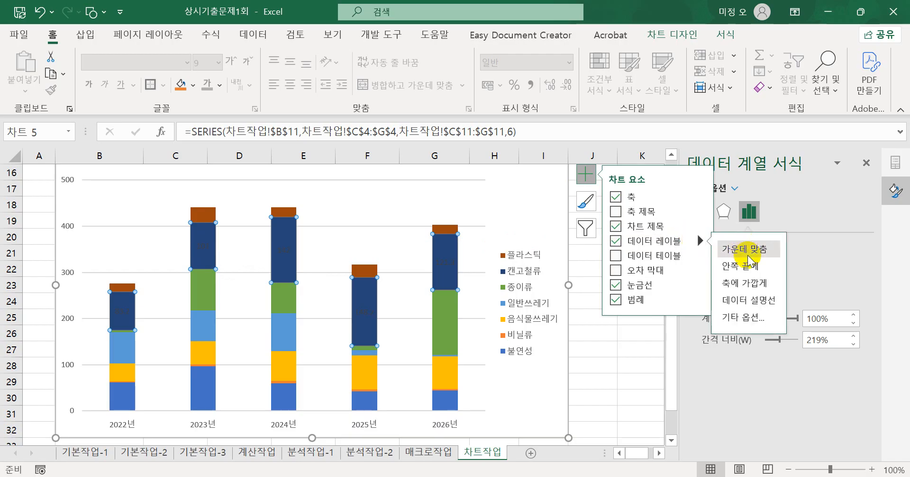
{"action": "left_click", "coordinate": [749, 283]}
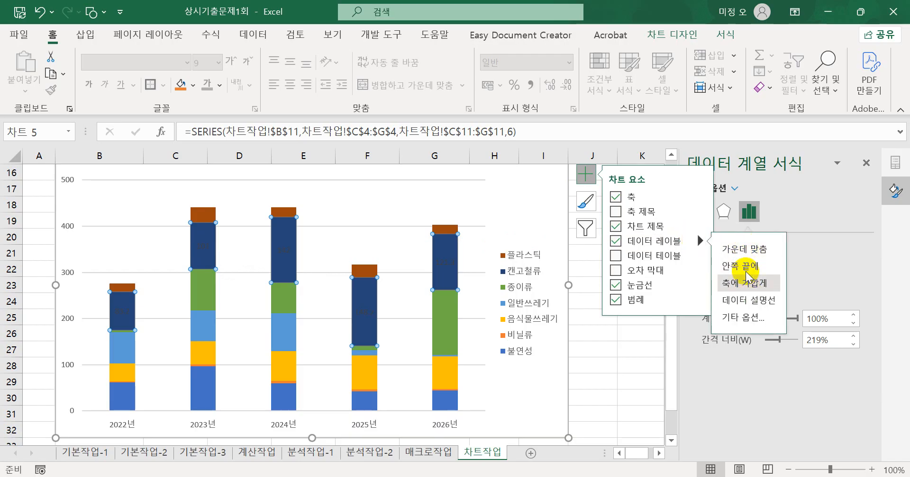
{"action": "left_click", "coordinate": [741, 254]}
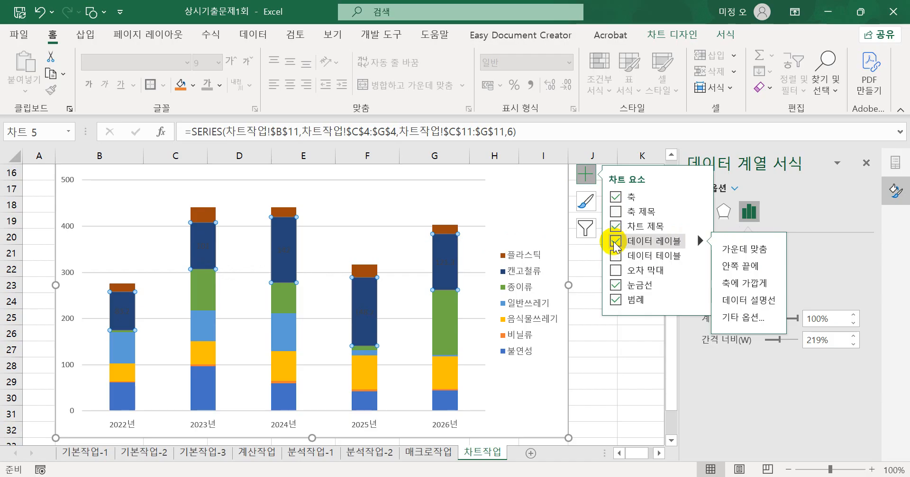
Change the font color of the 캔고철류 data labels to white.
{"action": "left_click", "coordinate": [220, 85]}
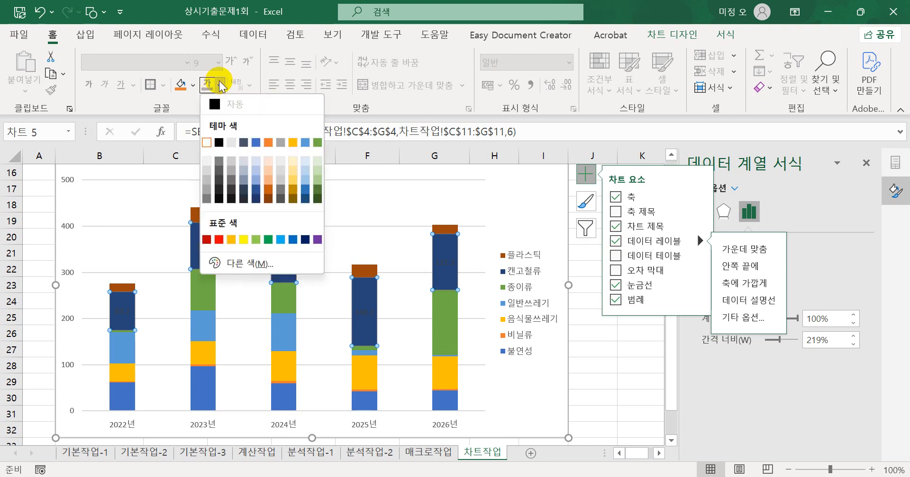
{"action": "left_click", "coordinate": [207, 143]}
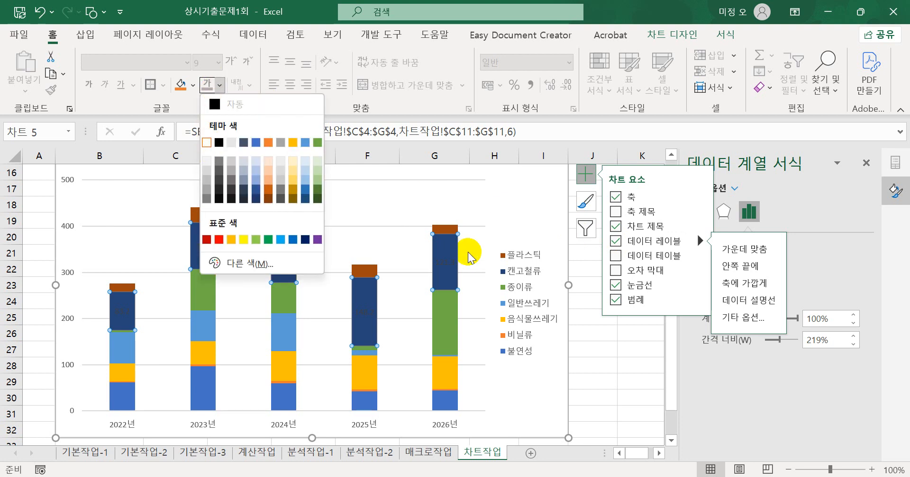
{"action": "left_click", "coordinate": [456, 269]}
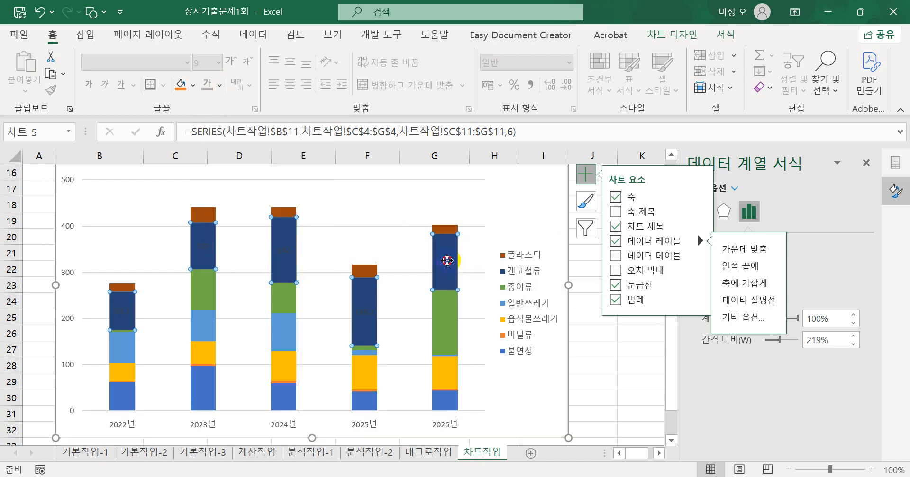
{"action": "left_click", "coordinate": [454, 264]}
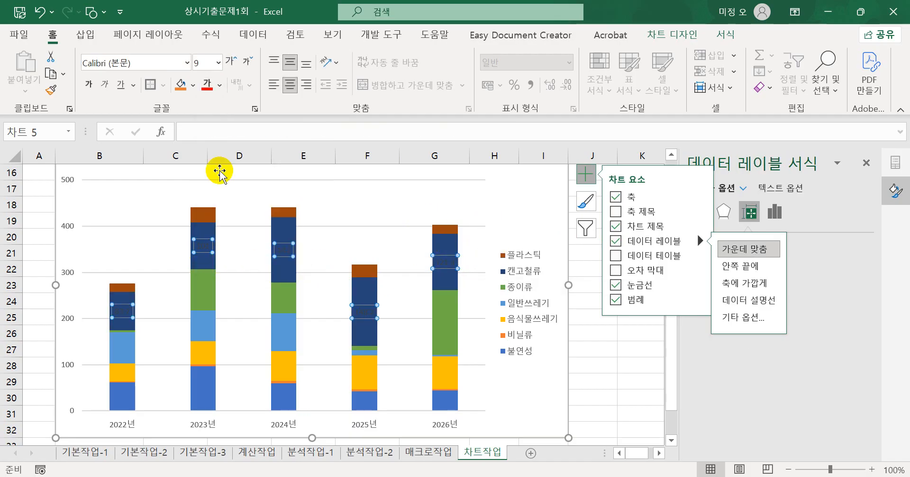
{"action": "left_click", "coordinate": [219, 86]}
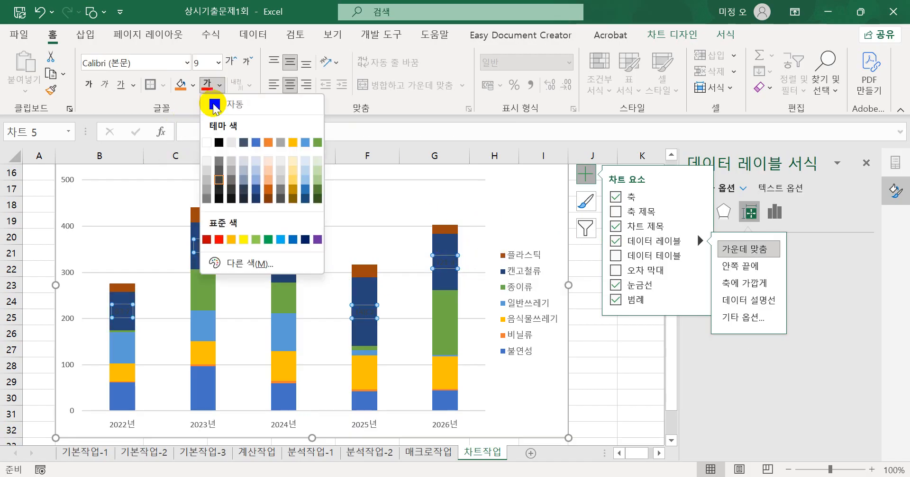
{"action": "left_click", "coordinate": [206, 143]}
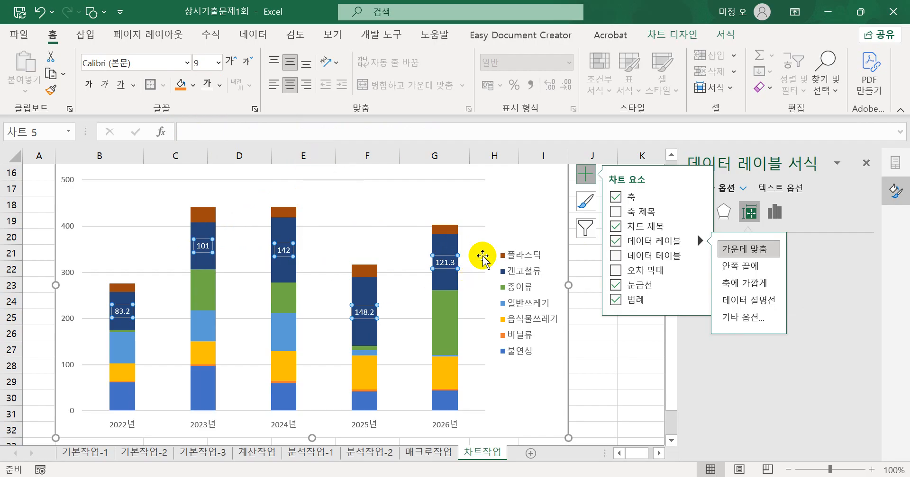
Give the chart area border rounded corners (둥근 모서리).
{"action": "left_click", "coordinate": [540, 203]}
{"action": "scroll", "coordinate": [540, 203], "scroll_direction": "up", "scroll_amount": 2}
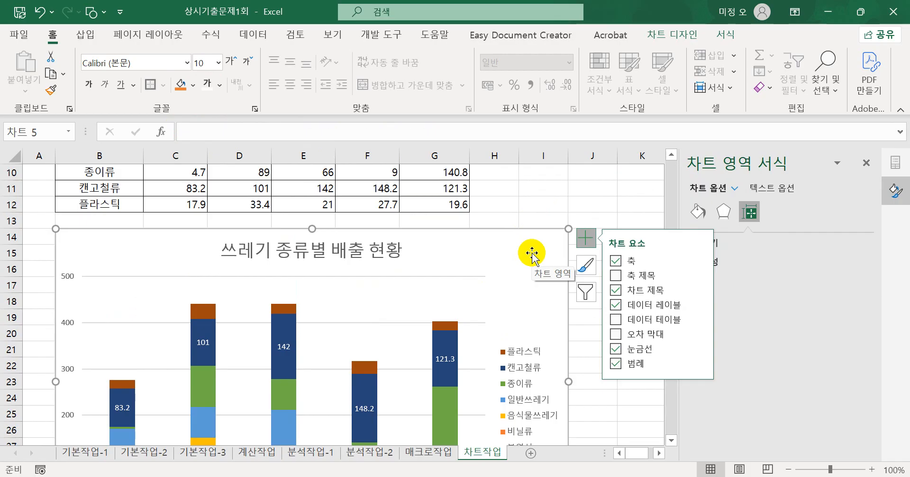
{"action": "left_click", "coordinate": [584, 239]}
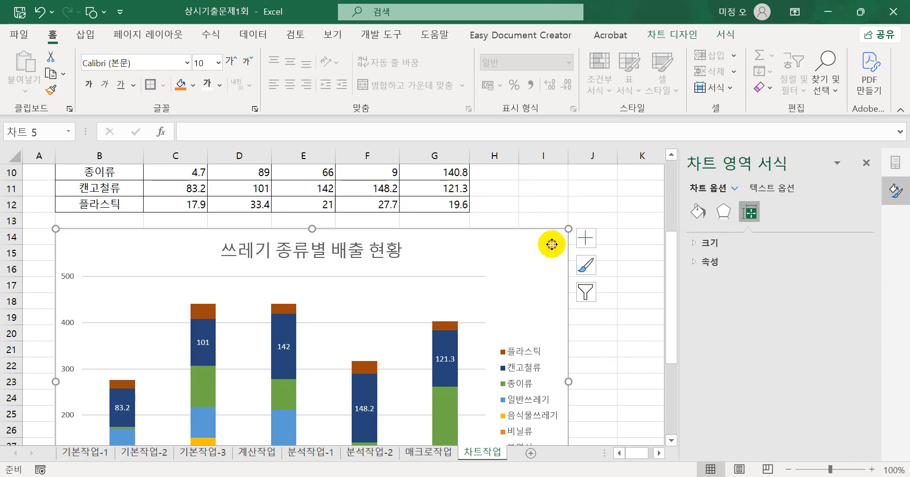
{"action": "left_click", "coordinate": [693, 221]}
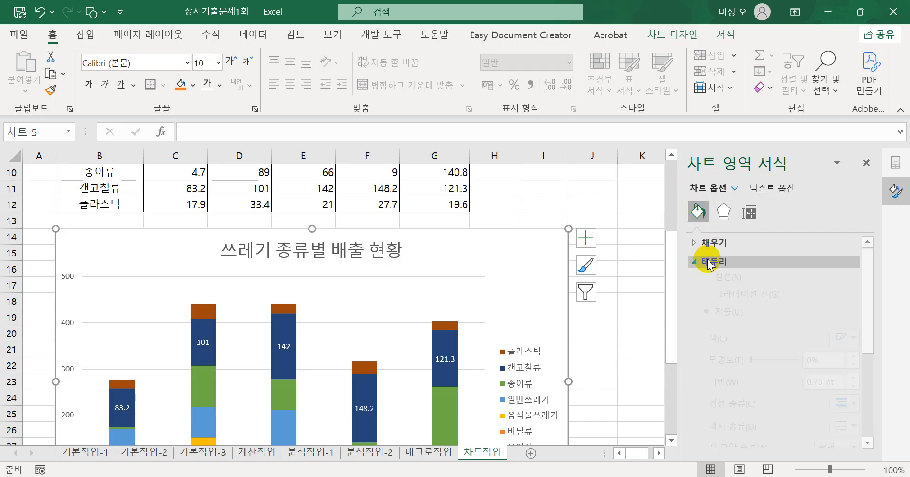
{"action": "scroll", "coordinate": [799, 363], "scroll_direction": "down", "scroll_amount": 3}
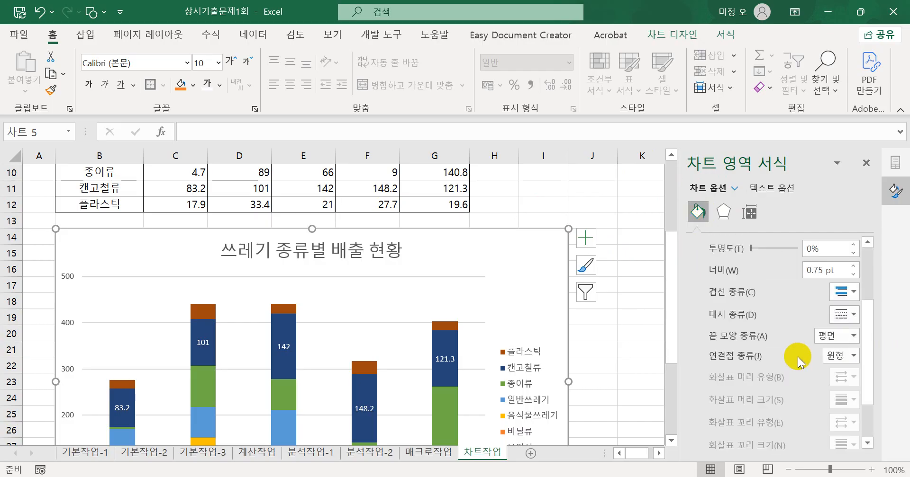
{"action": "scroll", "coordinate": [800, 362], "scroll_direction": "down", "scroll_amount": 2}
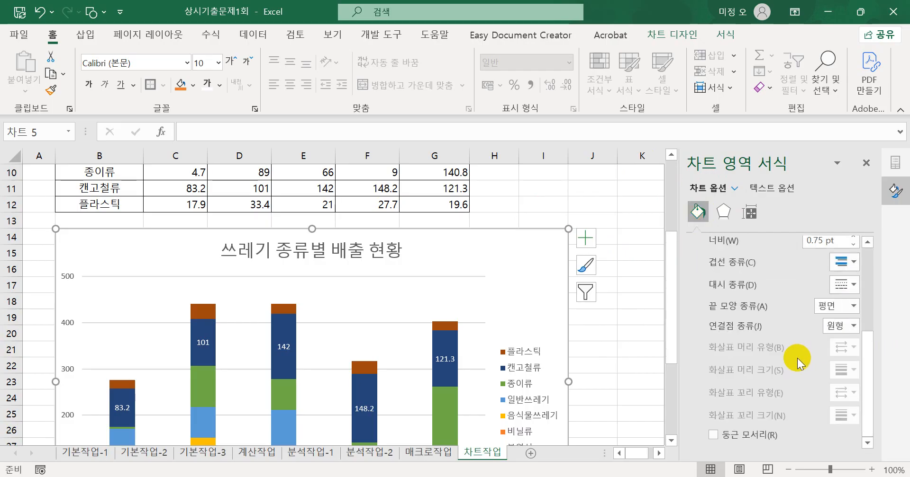
{"action": "left_click", "coordinate": [718, 439]}
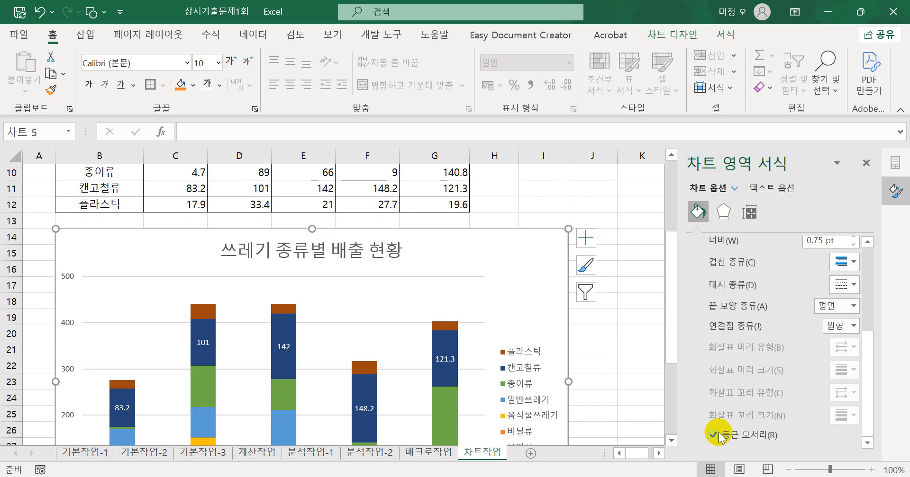
Set the chart area's border width (너비) to 1 pt.
{"action": "scroll", "coordinate": [791, 406], "scroll_direction": "up", "scroll_amount": 1}
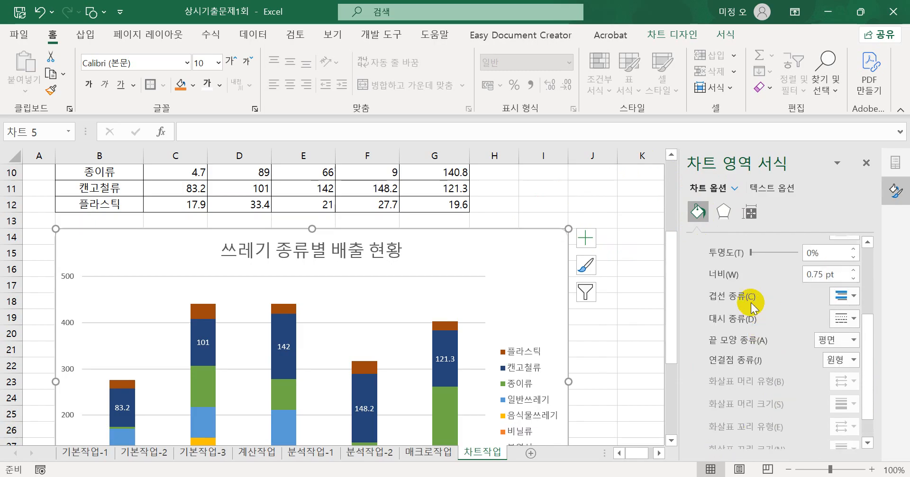
{"action": "left_click_drag", "start_coordinate": [838, 276], "coordinate": [753, 283]}
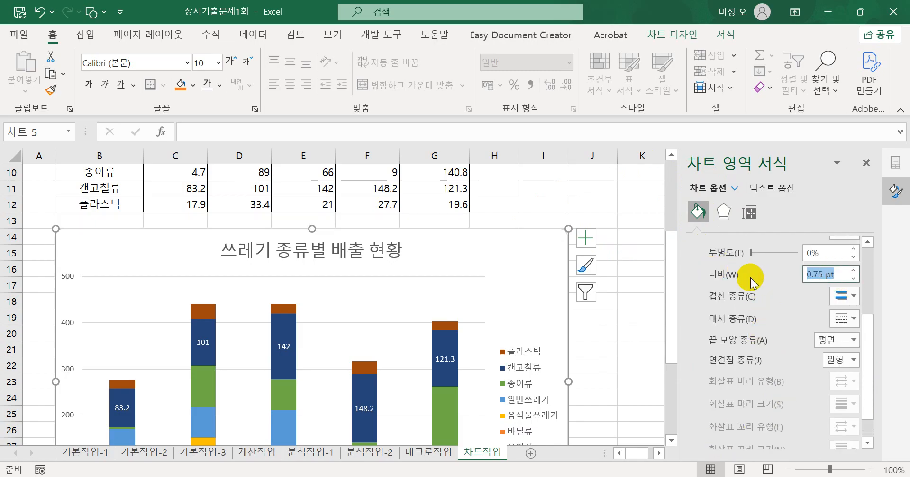
{"action": "type", "text": "1"}
{"action": "key", "text": "Return"}
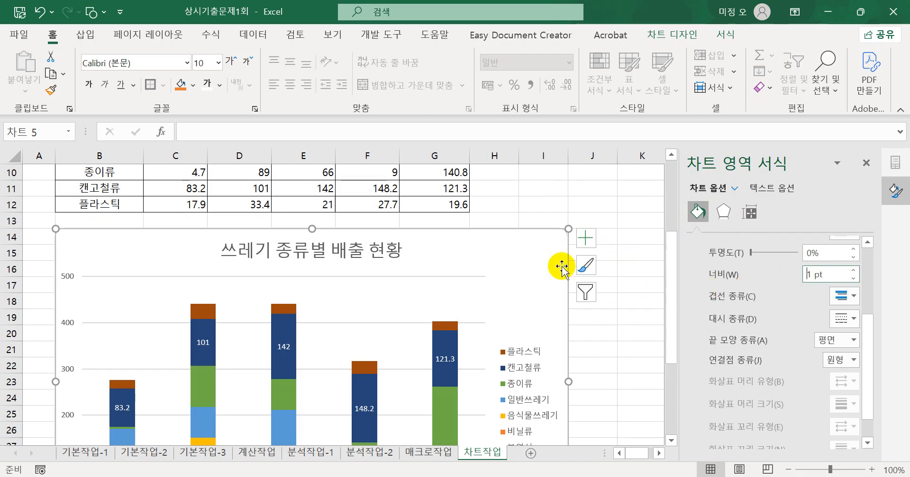
{"action": "left_click", "coordinate": [612, 265]}
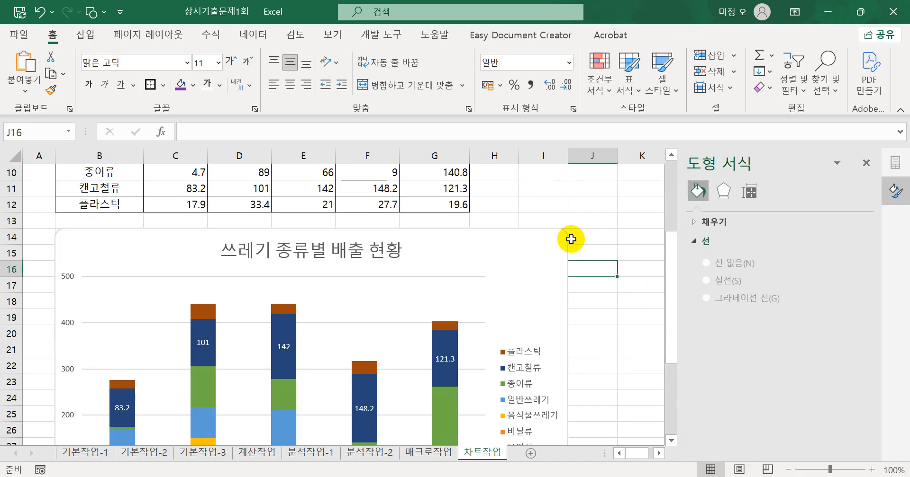
Review the chart area's border line, width and rounded-corner settings.
{"action": "left_click", "coordinate": [561, 242]}
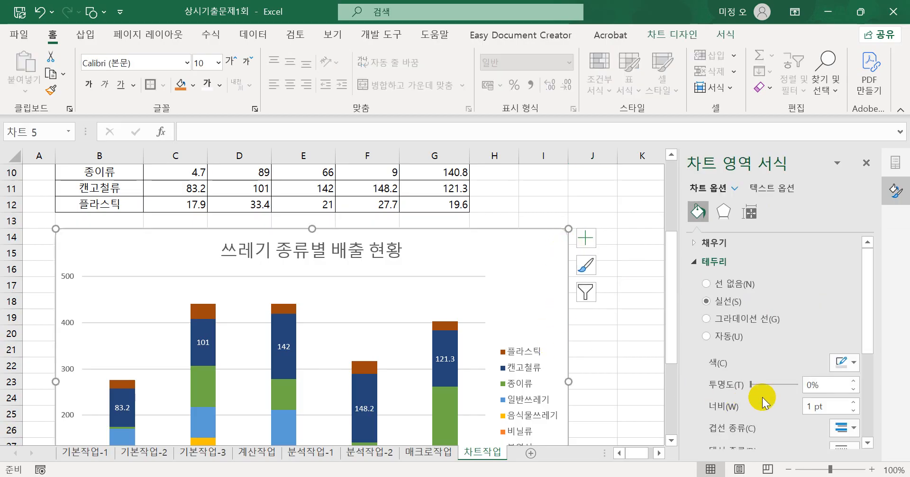
{"action": "left_click", "coordinate": [621, 334]}
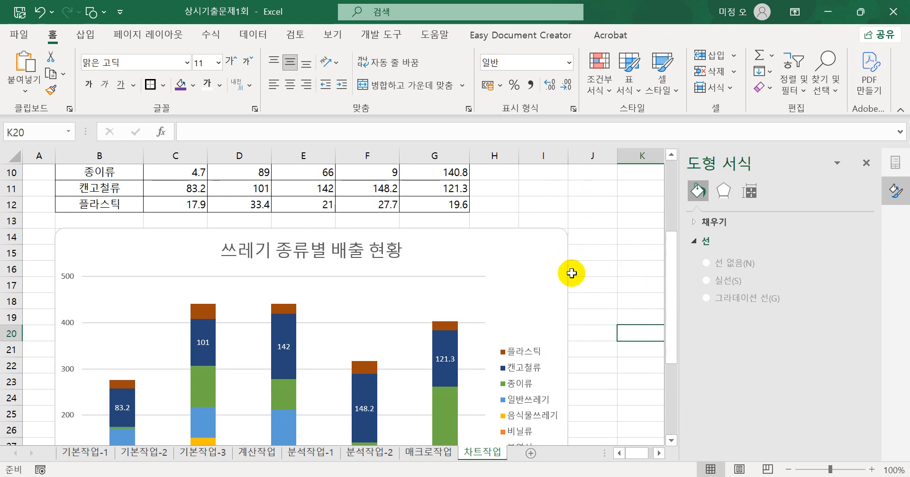
{"action": "left_click", "coordinate": [556, 242]}
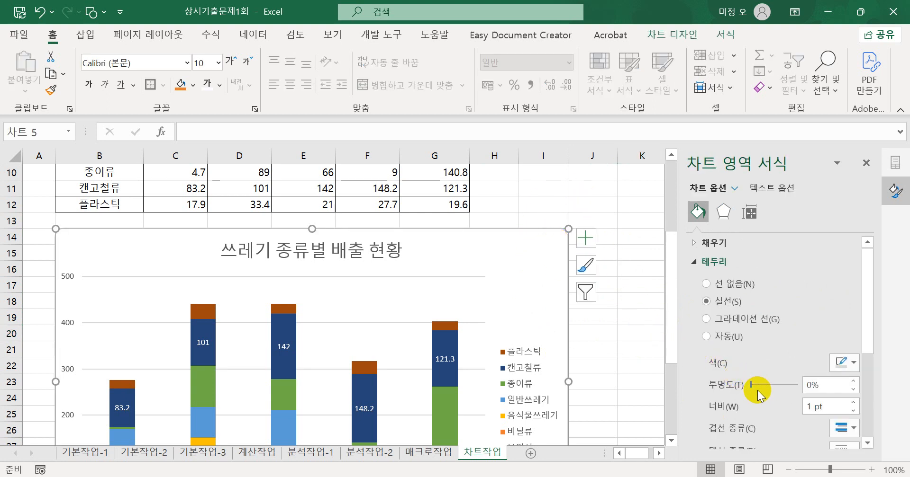
{"action": "scroll", "coordinate": [817, 371], "scroll_direction": "down", "scroll_amount": 4}
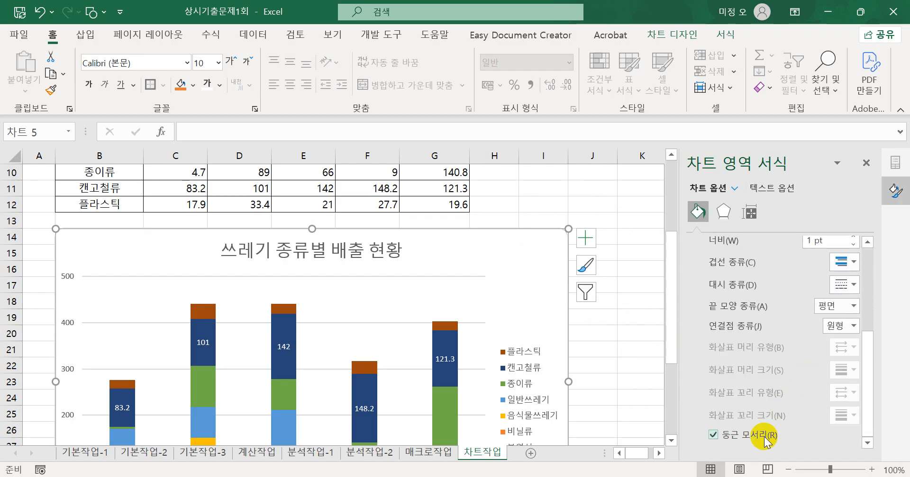
{"action": "scroll", "coordinate": [763, 431], "scroll_direction": "up", "scroll_amount": 1}
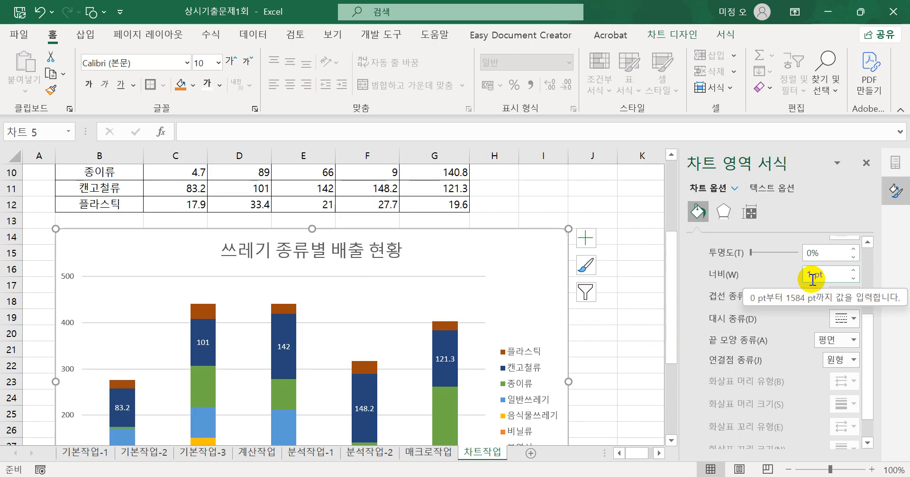
{"action": "left_click", "coordinate": [615, 350]}
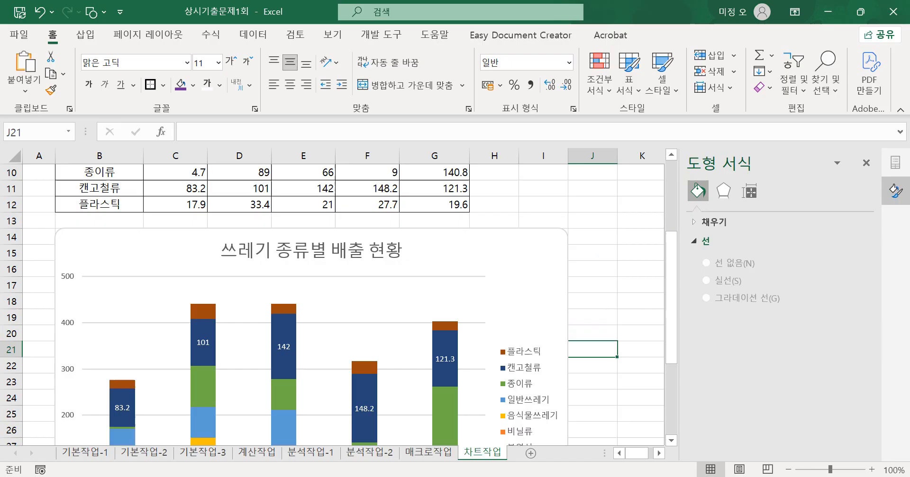
Switch to the Notepad window holding the calculation formulas, move it fully into view and clear its text selection.
{"action": "left_click", "coordinate": [398, 412]}
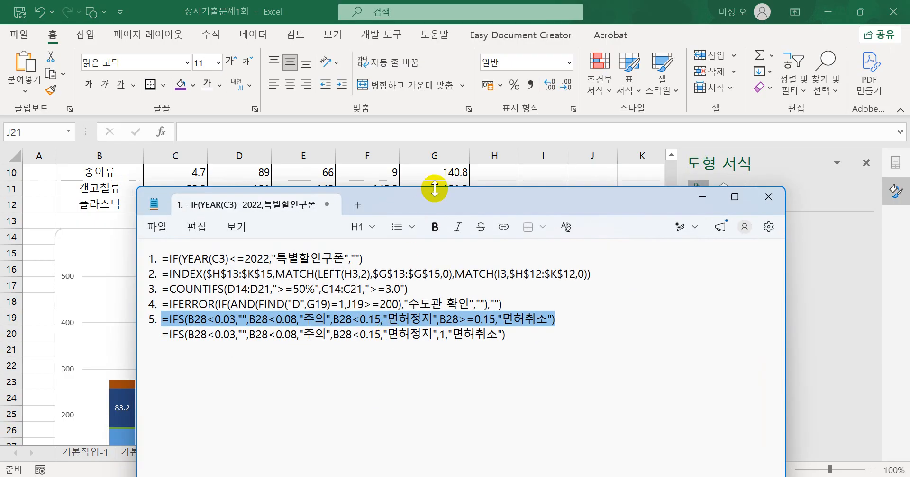
{"action": "left_click_drag", "start_coordinate": [430, 197], "coordinate": [426, 81]}
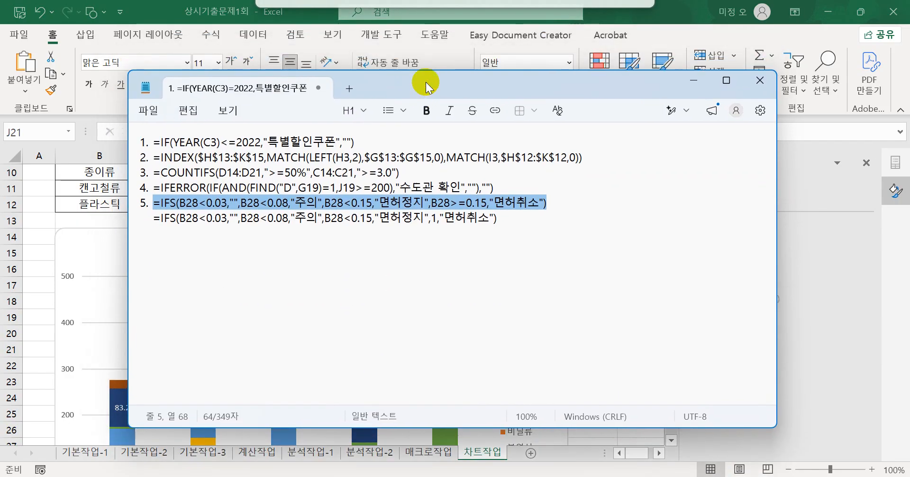
{"action": "left_click", "coordinate": [557, 223]}
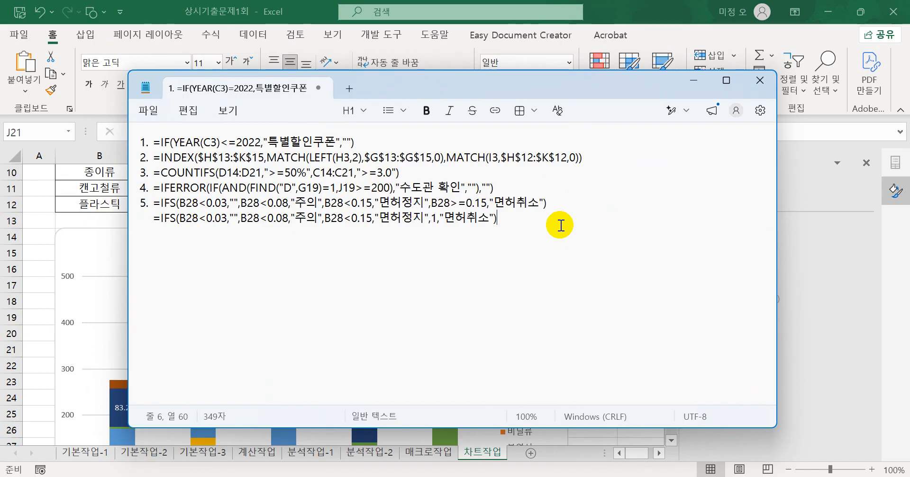